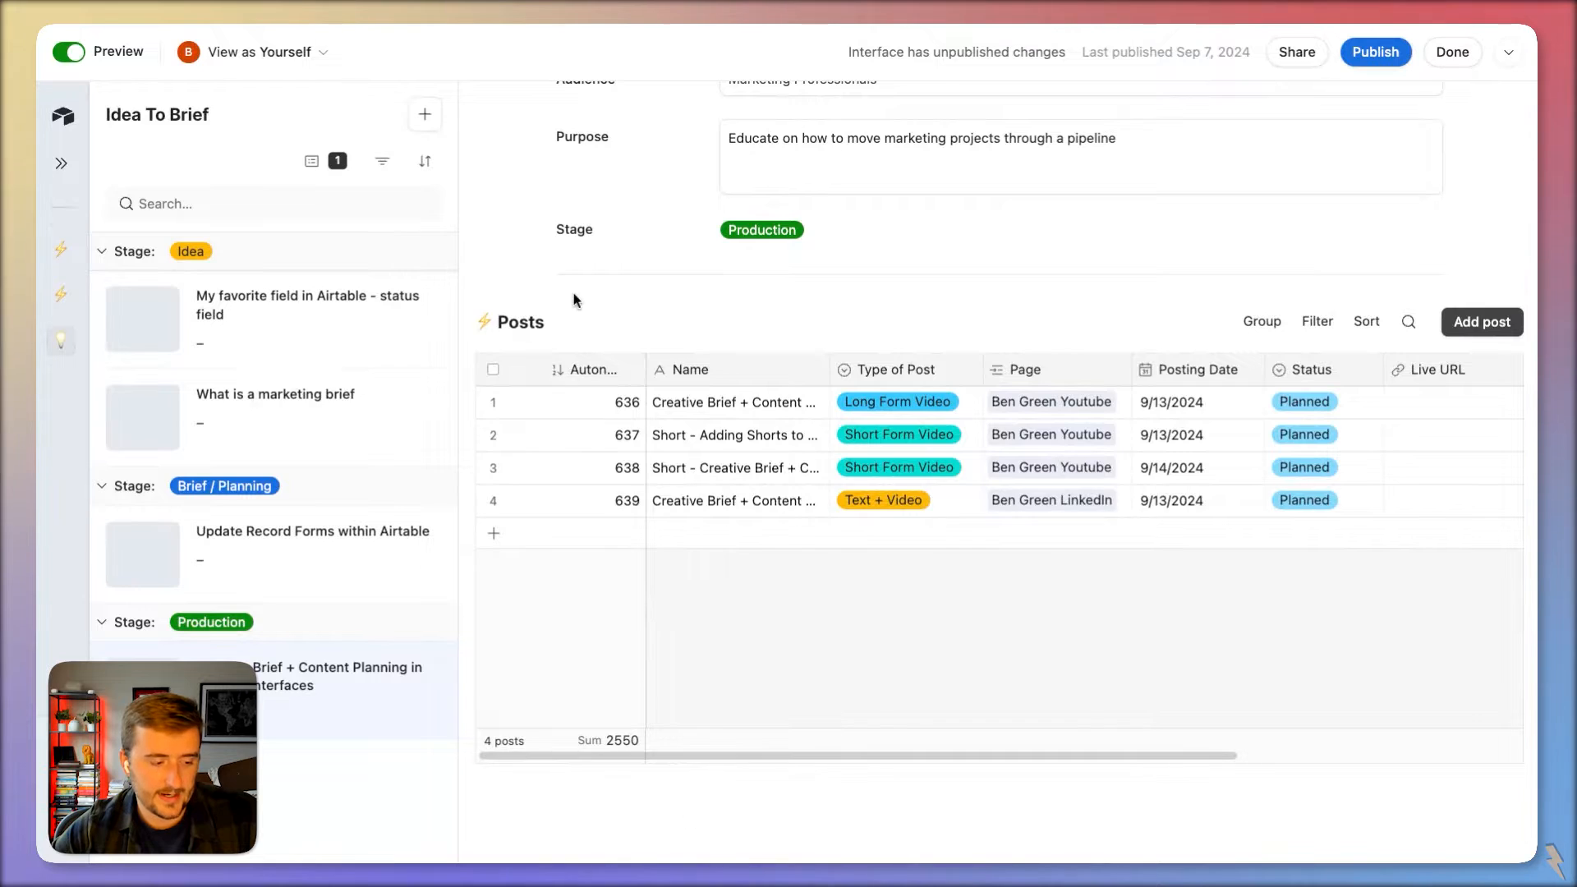
Step: Leave the preview and make the brief record's Attachments field editable
scroll(573, 297, up, 4)
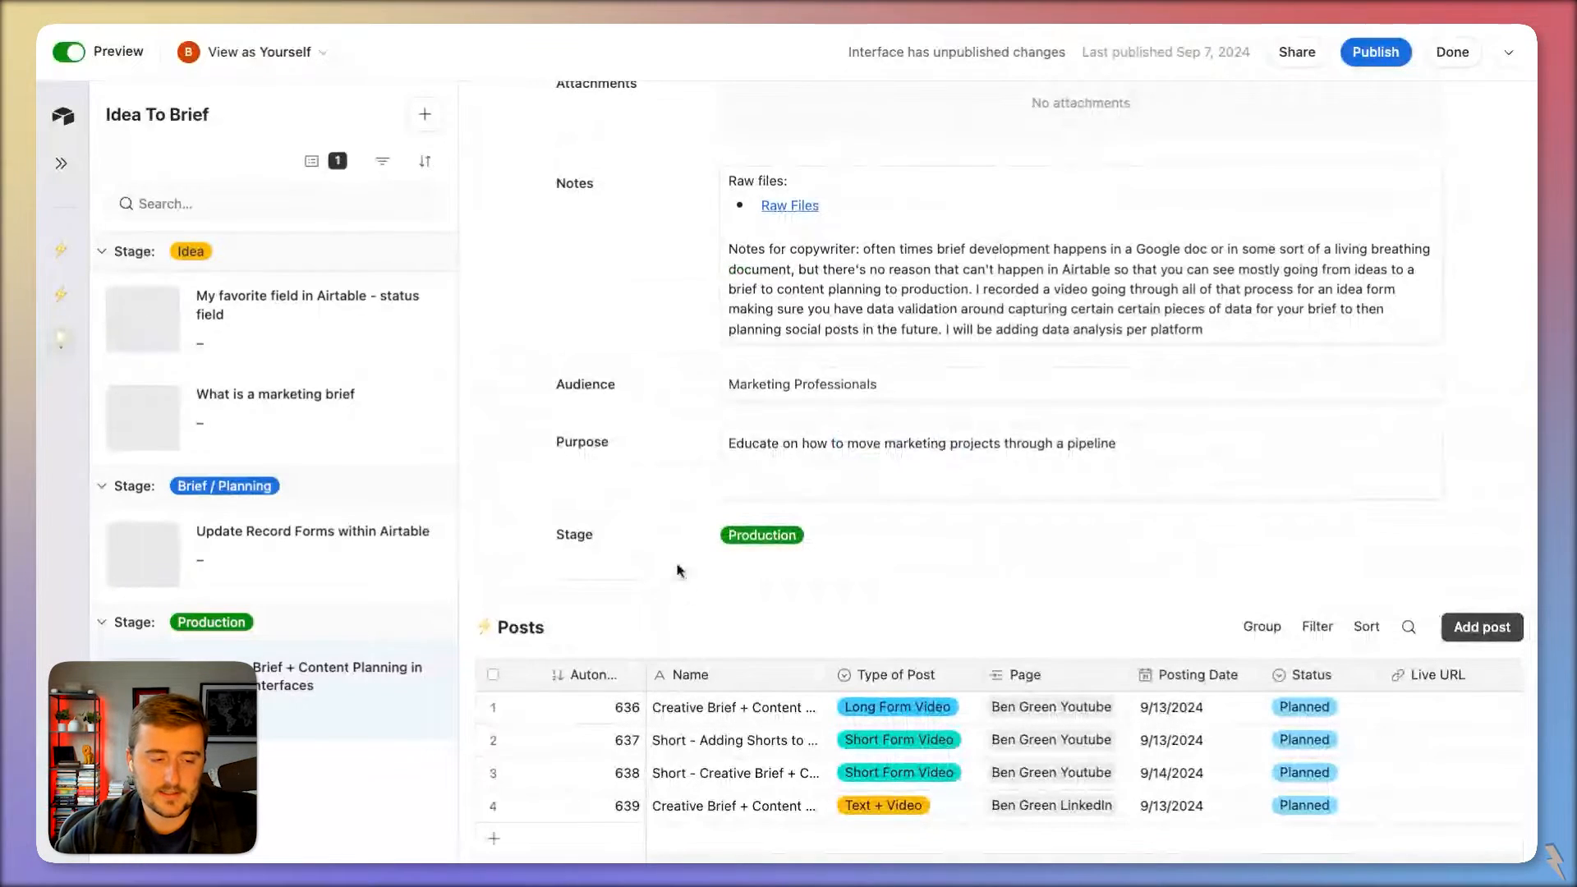
scroll(678, 569, up, 1)
scroll(678, 569, up, 3)
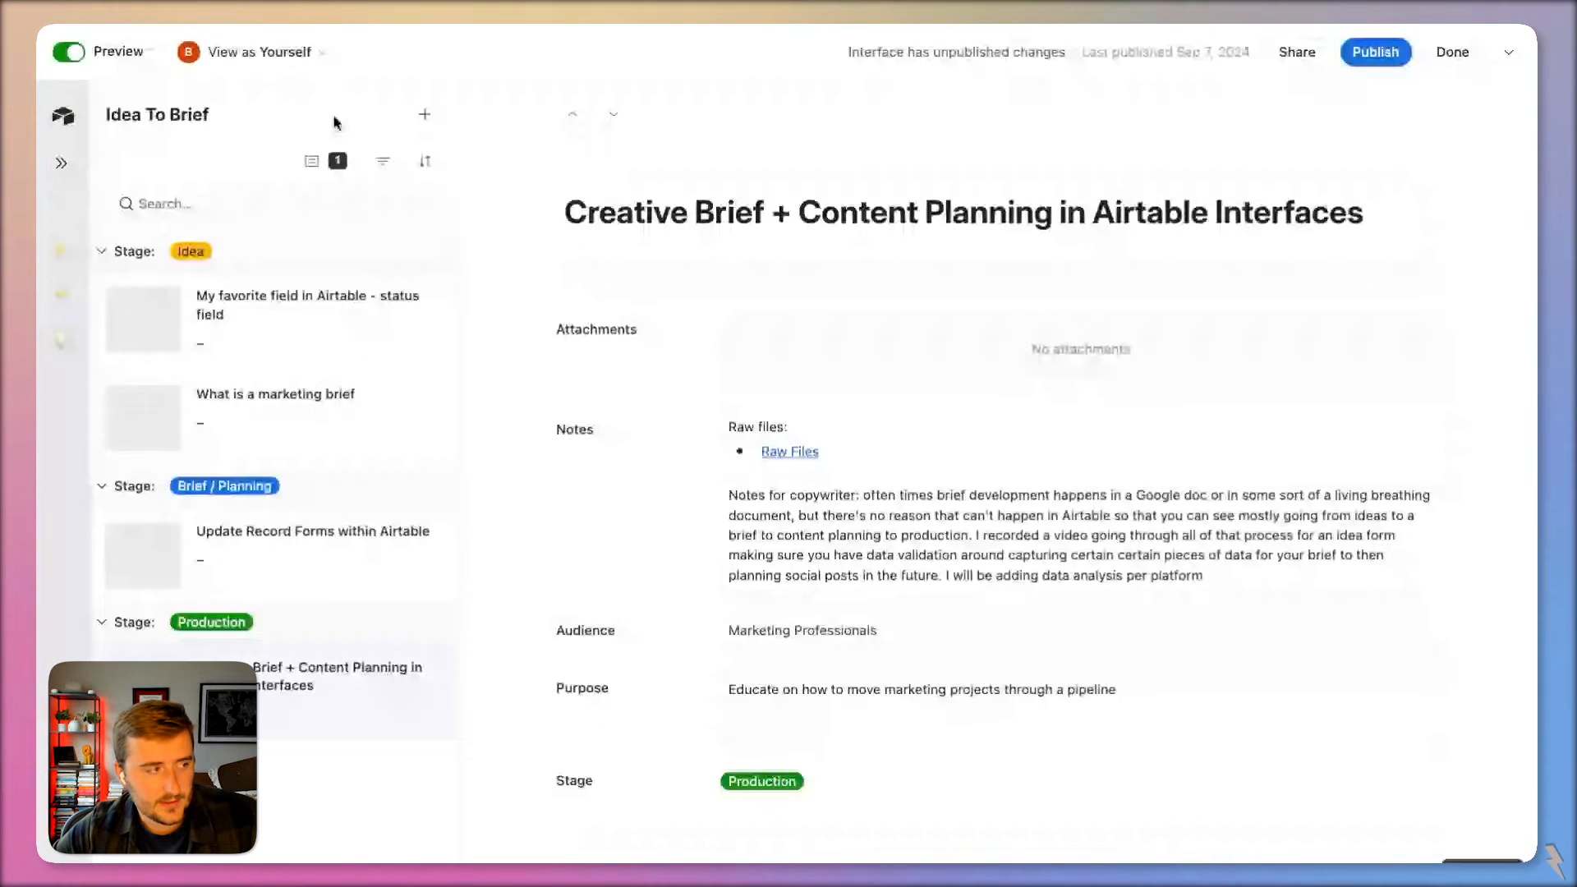
click(121, 51)
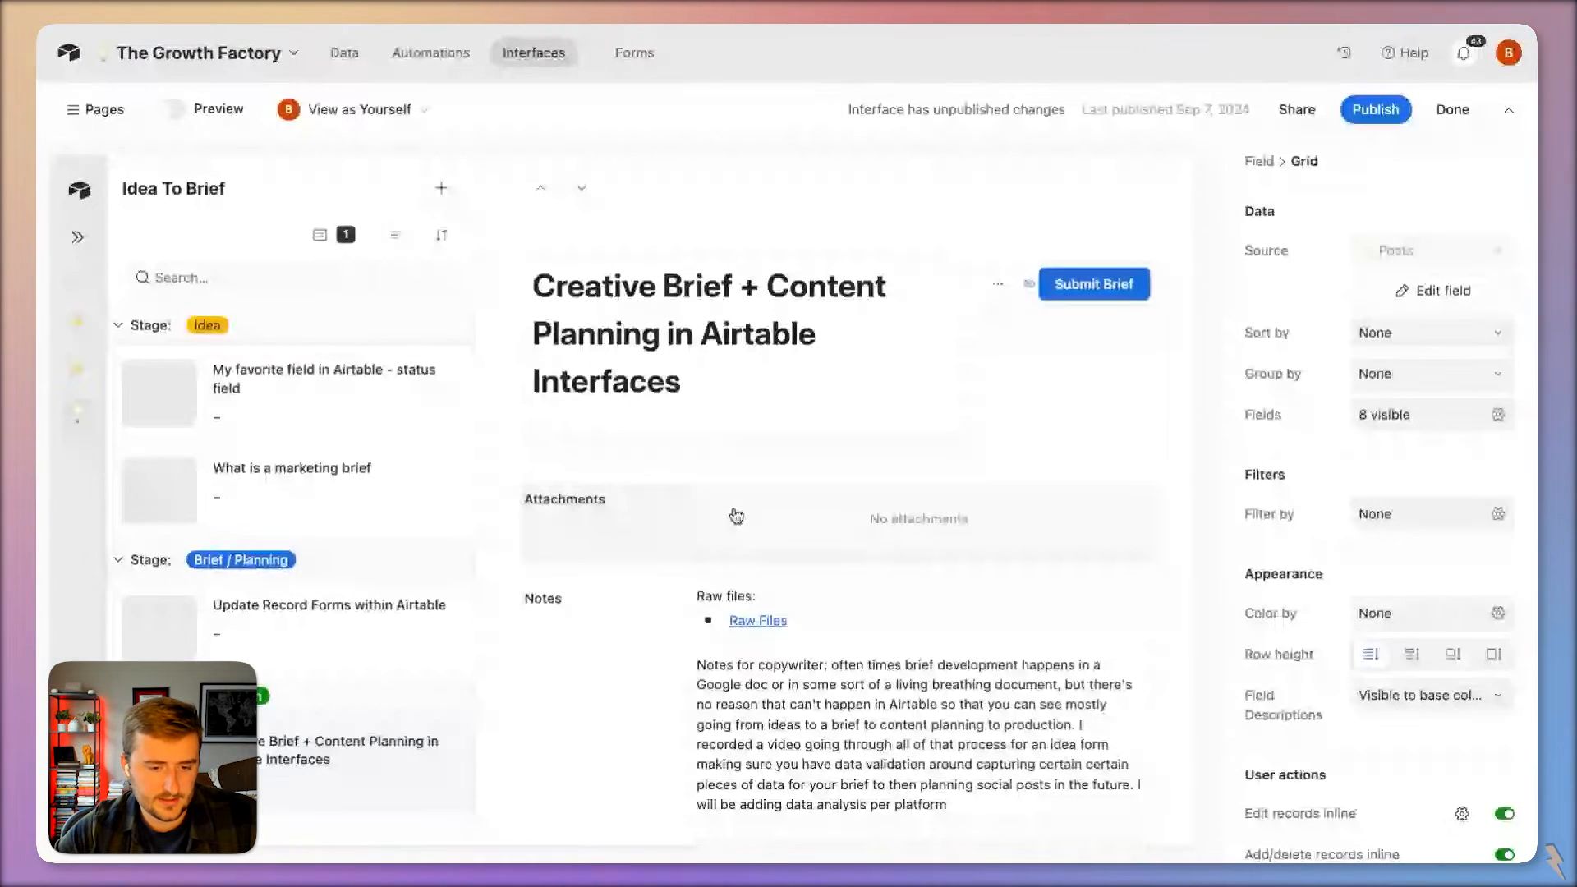
click(736, 515)
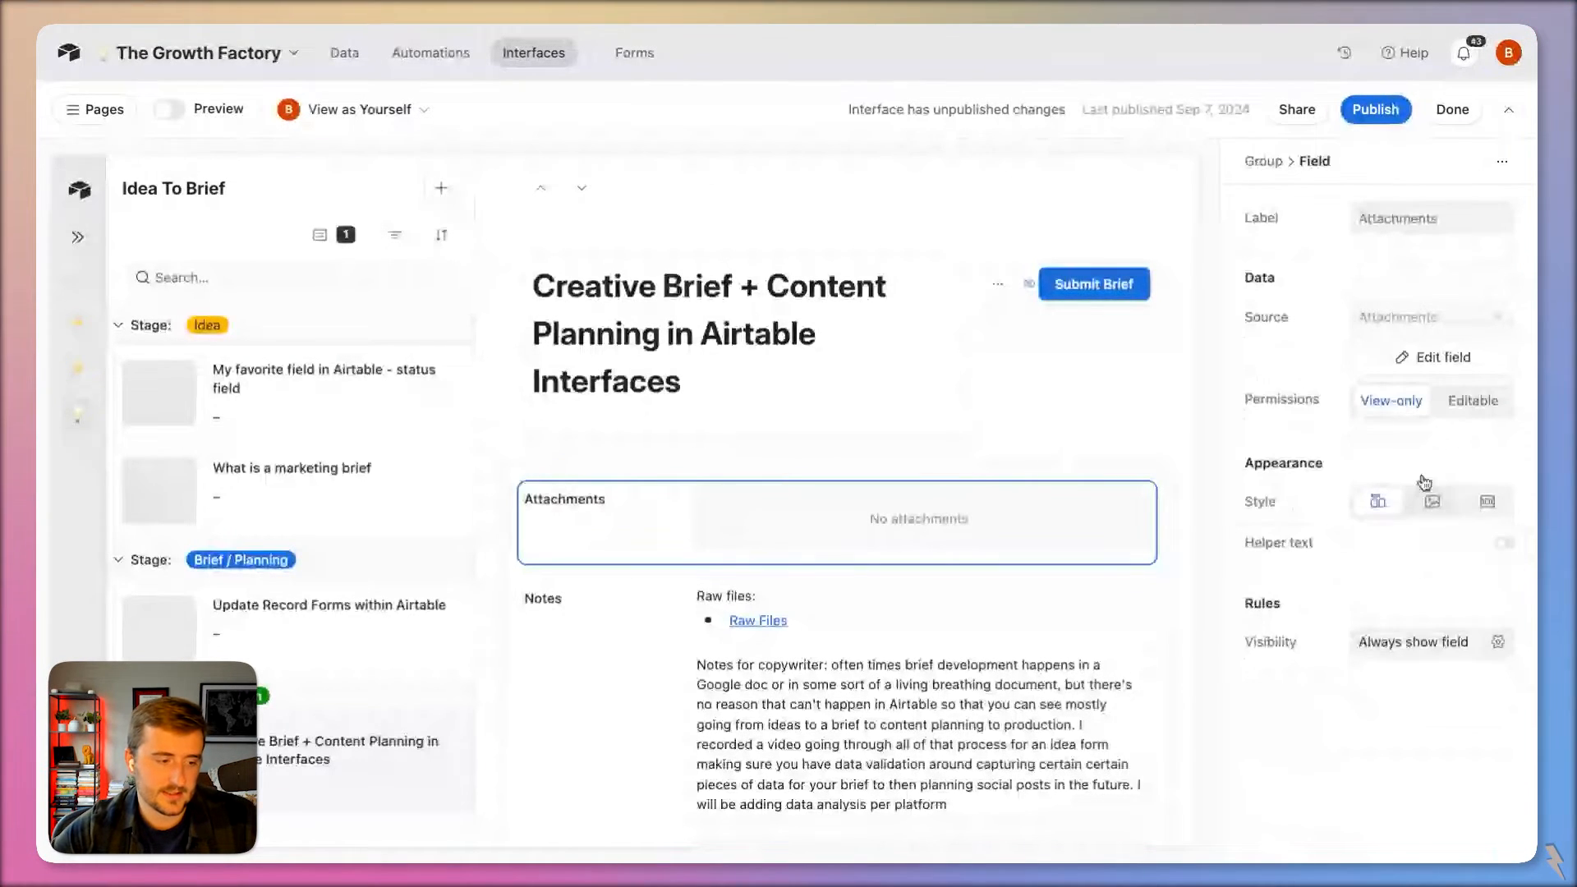
click(1449, 407)
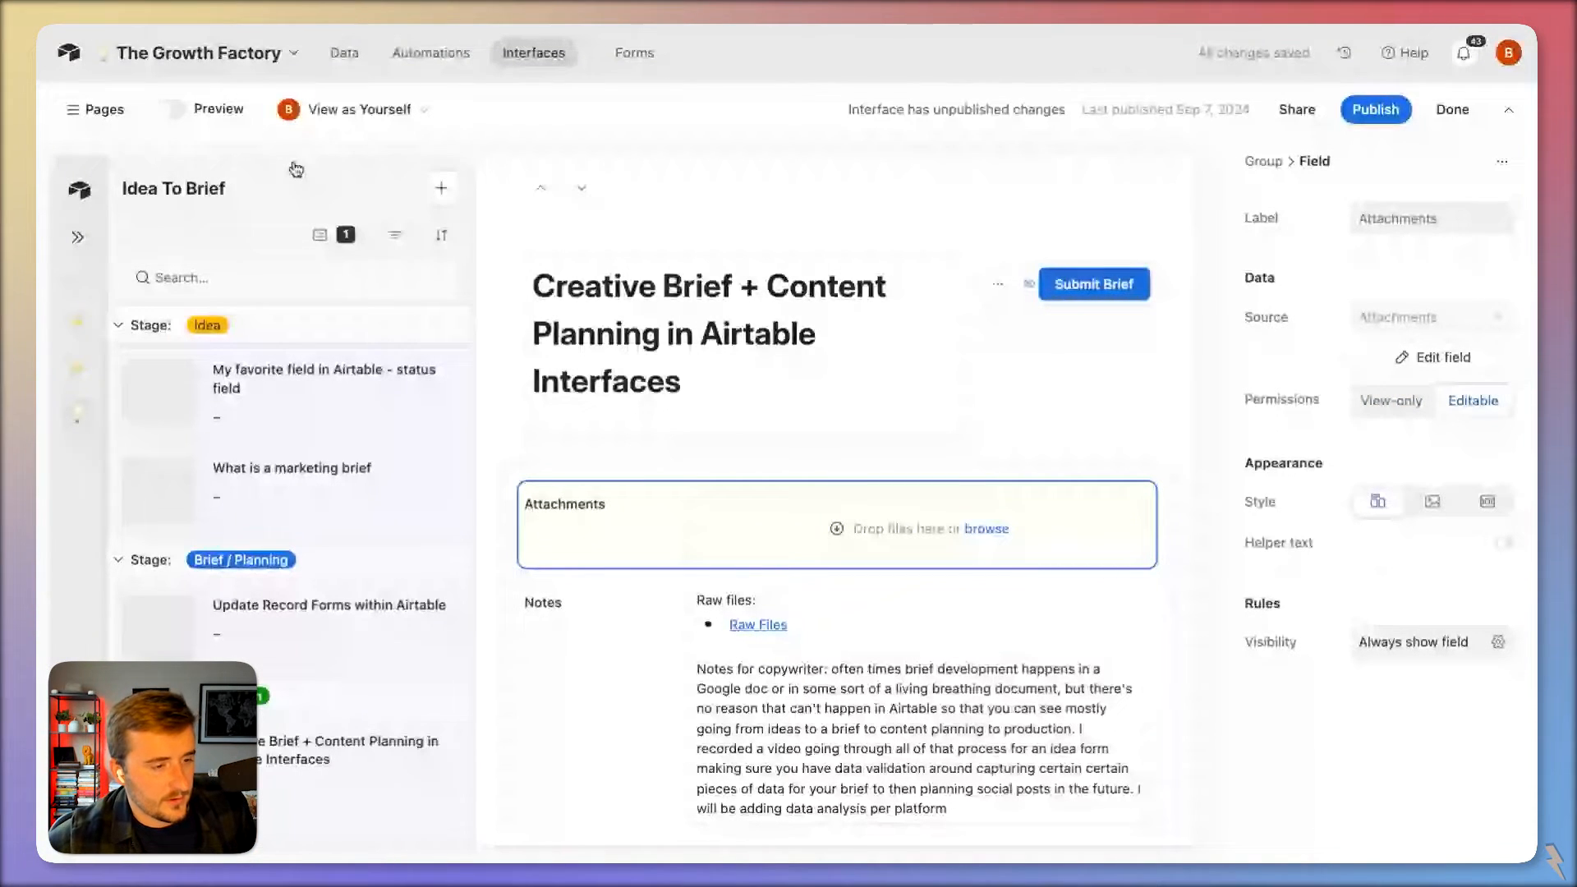
Step: Preview the interface and attach the file "Screenshot 2024-09-07 at 3.54.46 PM.png" to the Creative Brief record's Attachments field
click(174, 109)
scroll(622, 347, down, 4)
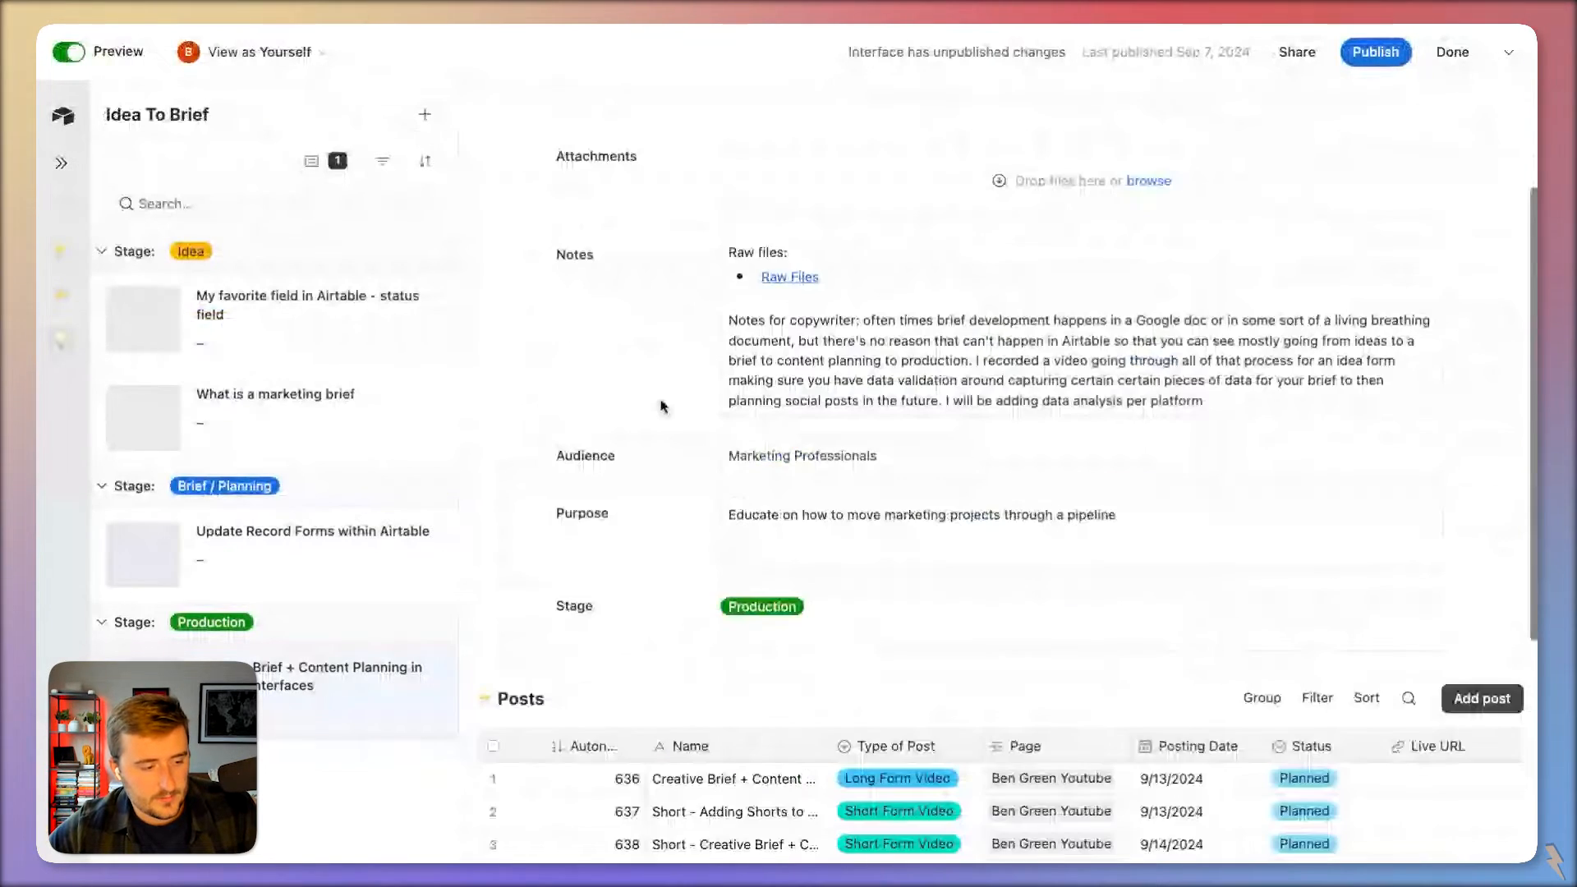
scroll(622, 347, down, 1)
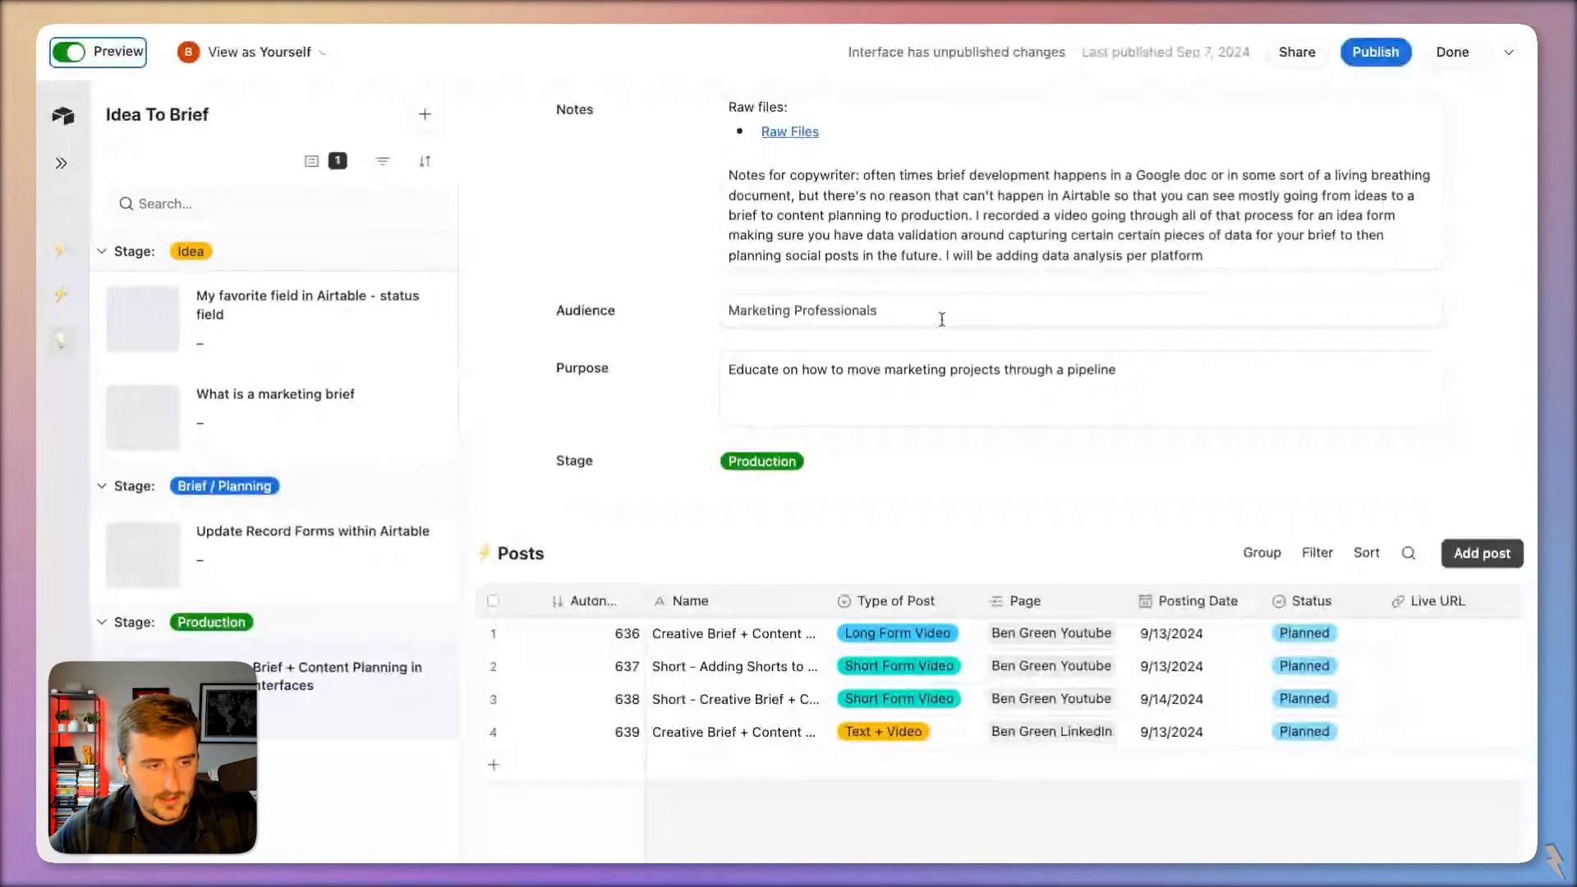
scroll(936, 316, up, 3)
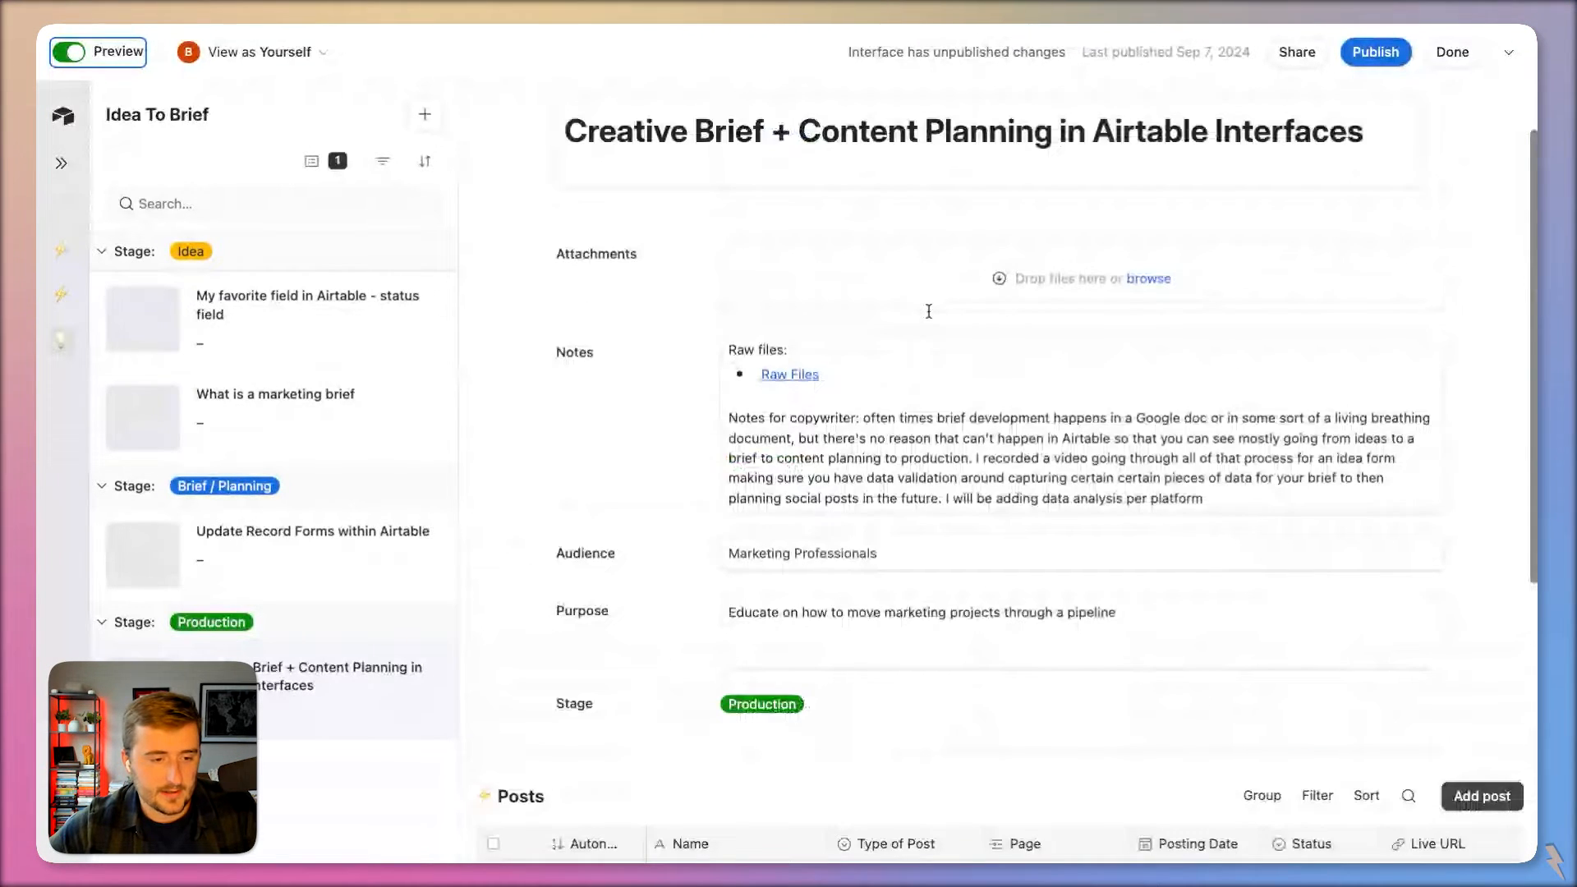
scroll(929, 311, up, 1)
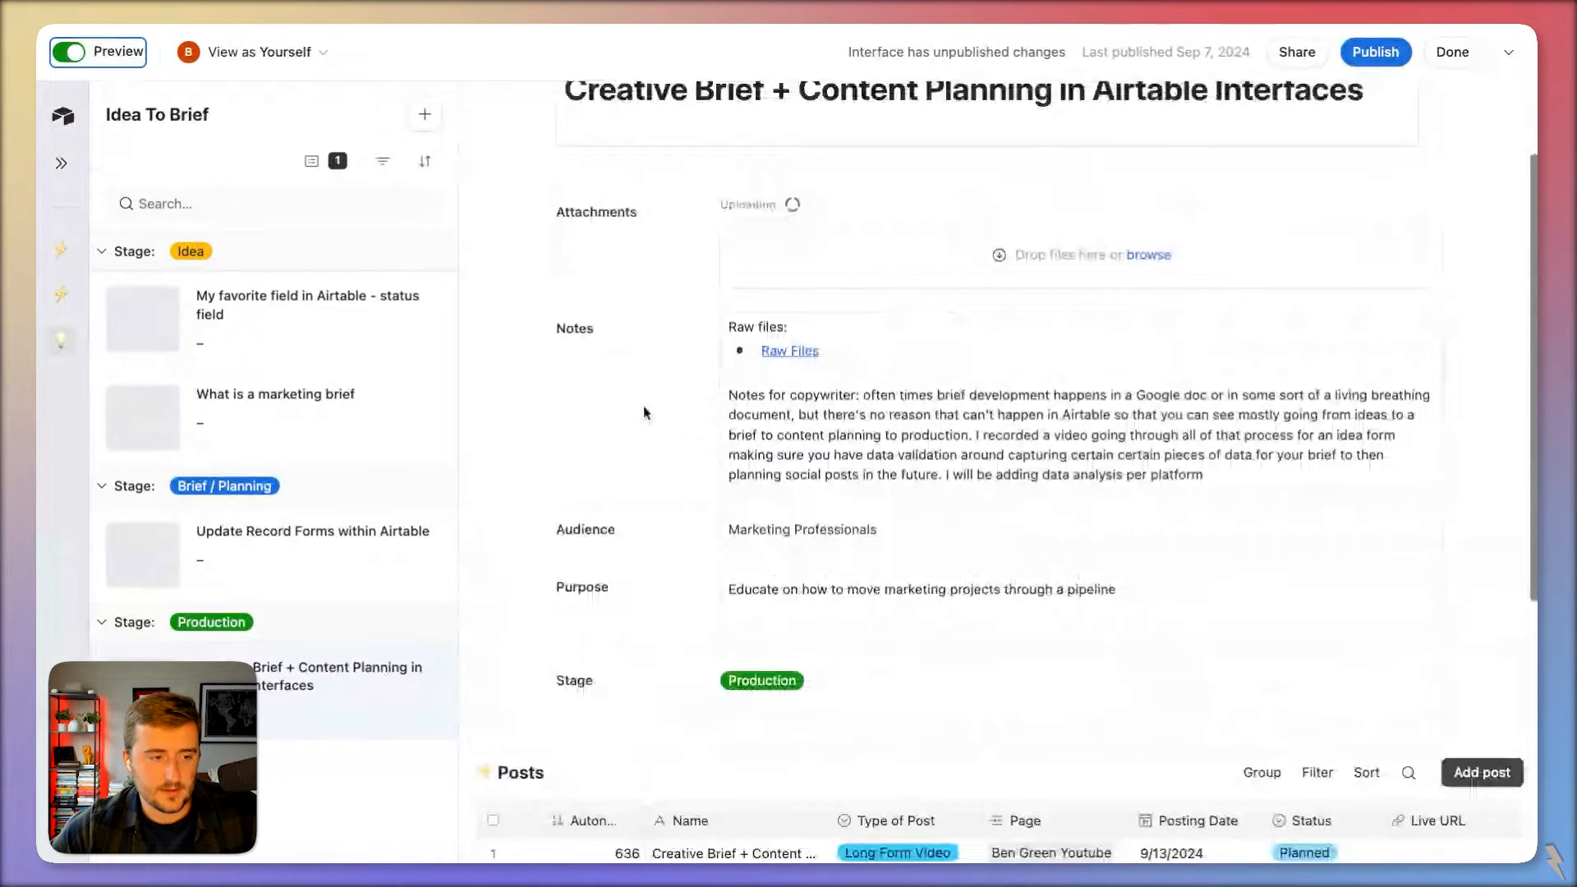
Step: Review the previewed Creative Brief record from its title, attachment and notes down to the Posts grid
scroll(644, 412, down, 3)
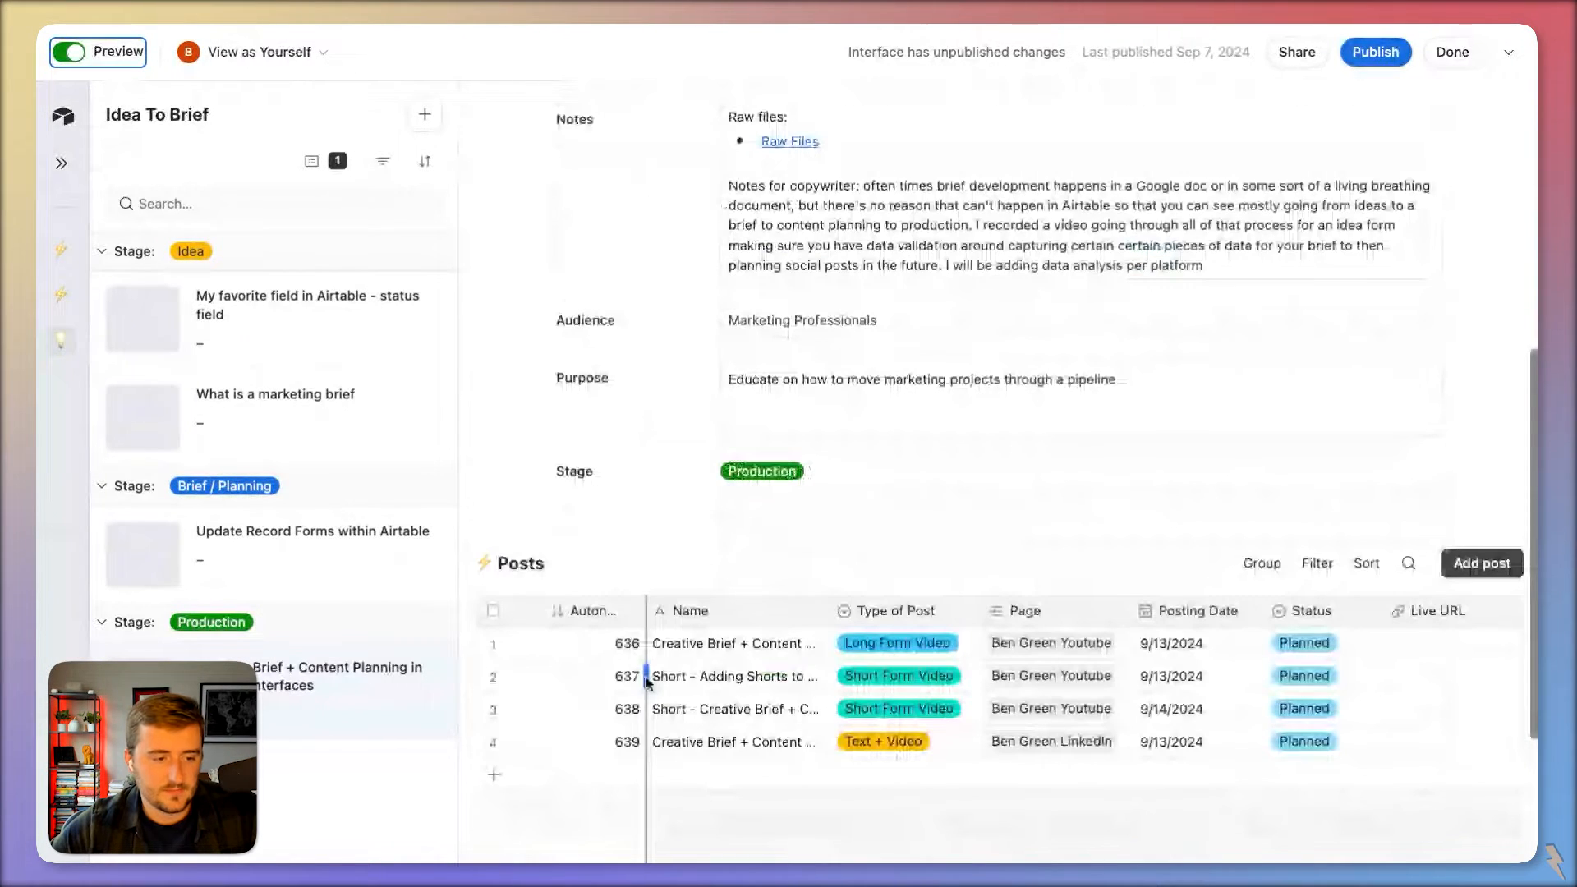
scroll(607, 616, up, 5)
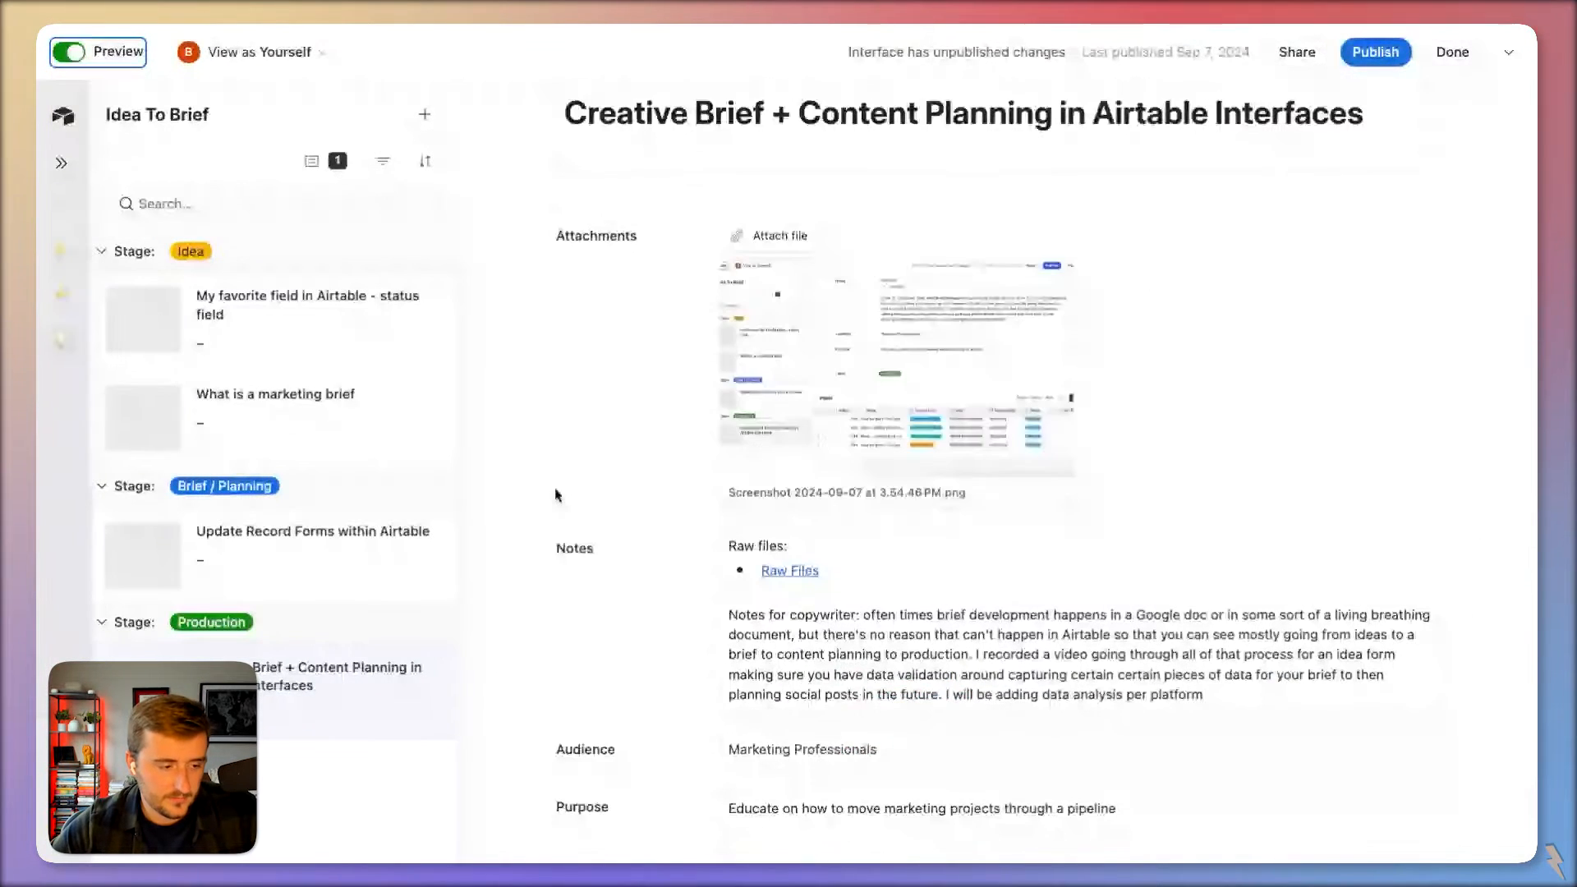
scroll(567, 509, down, 1)
scroll(570, 479, down, 3)
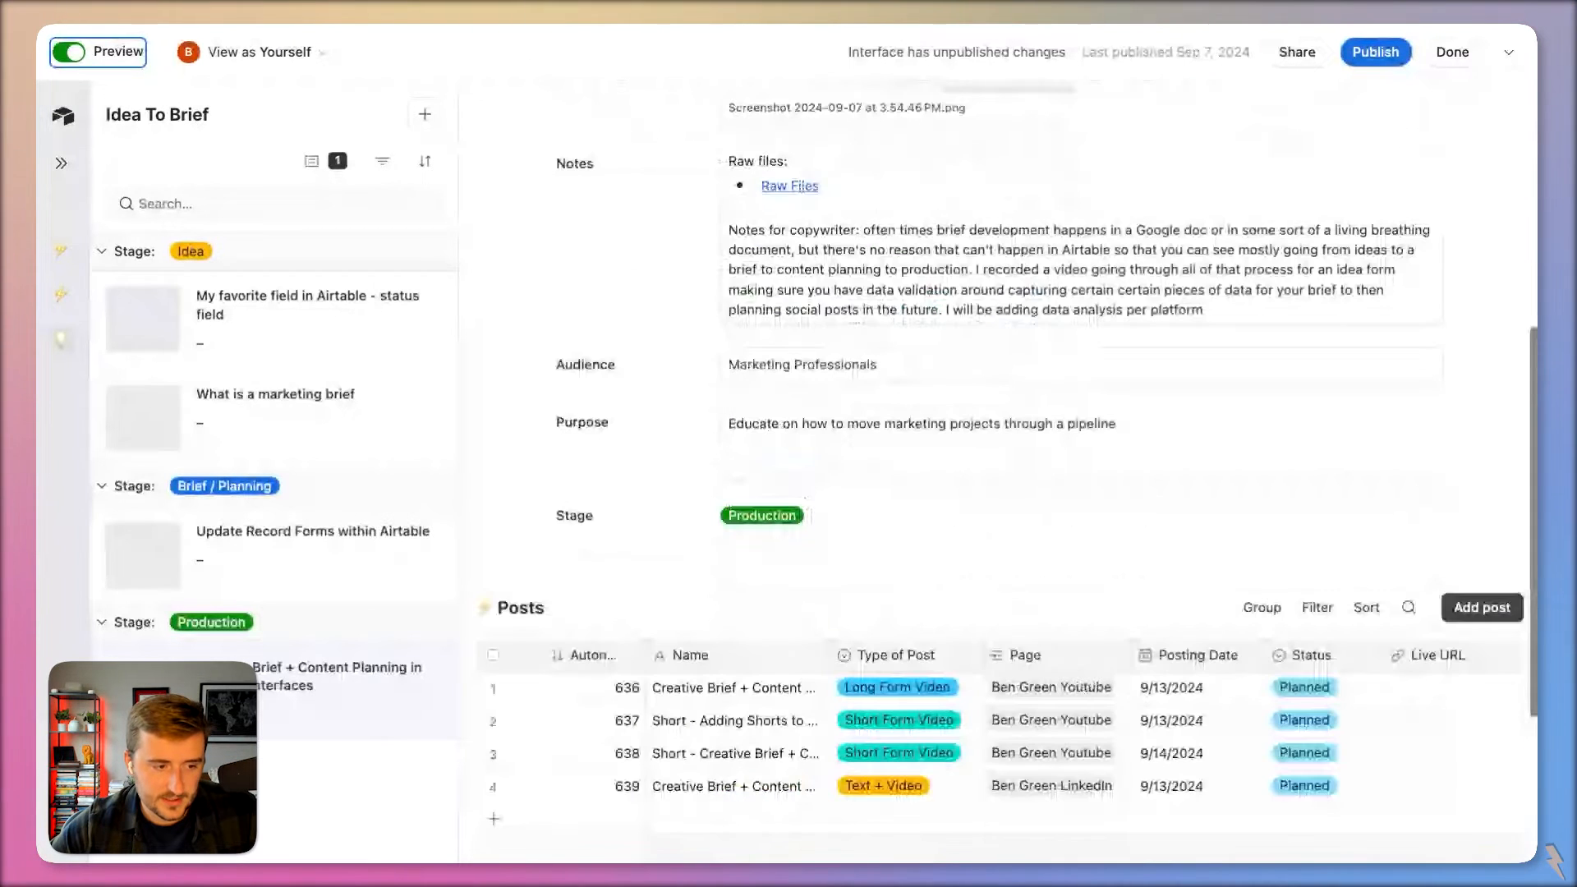
scroll(994, 473, up, 3)
scroll(994, 473, up, 1)
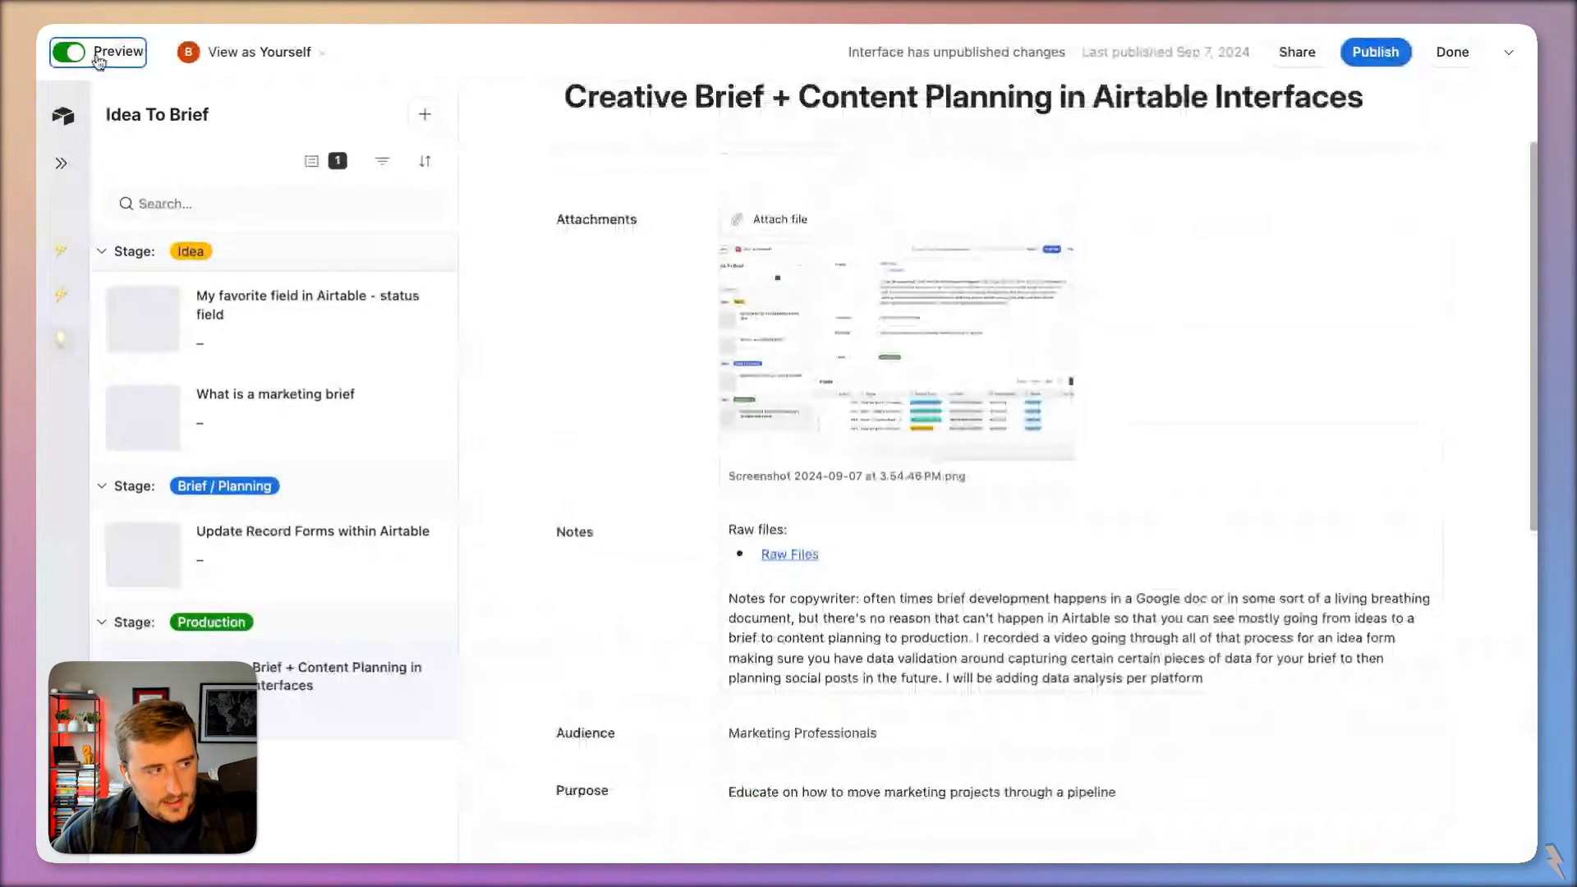
scroll(617, 246, up, 1)
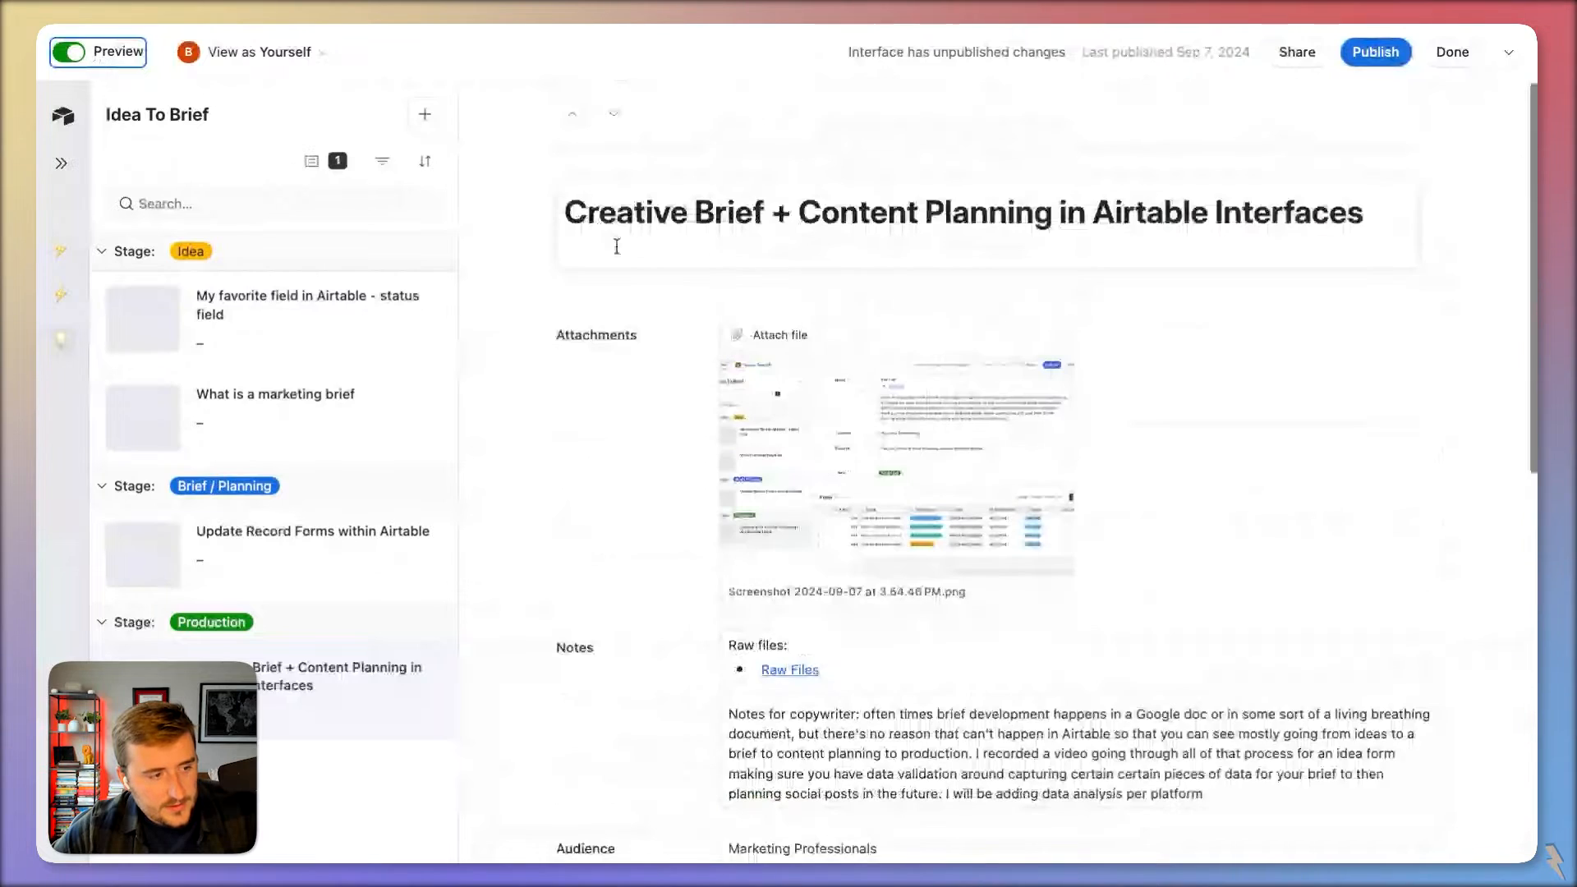
scroll(686, 559, down, 7)
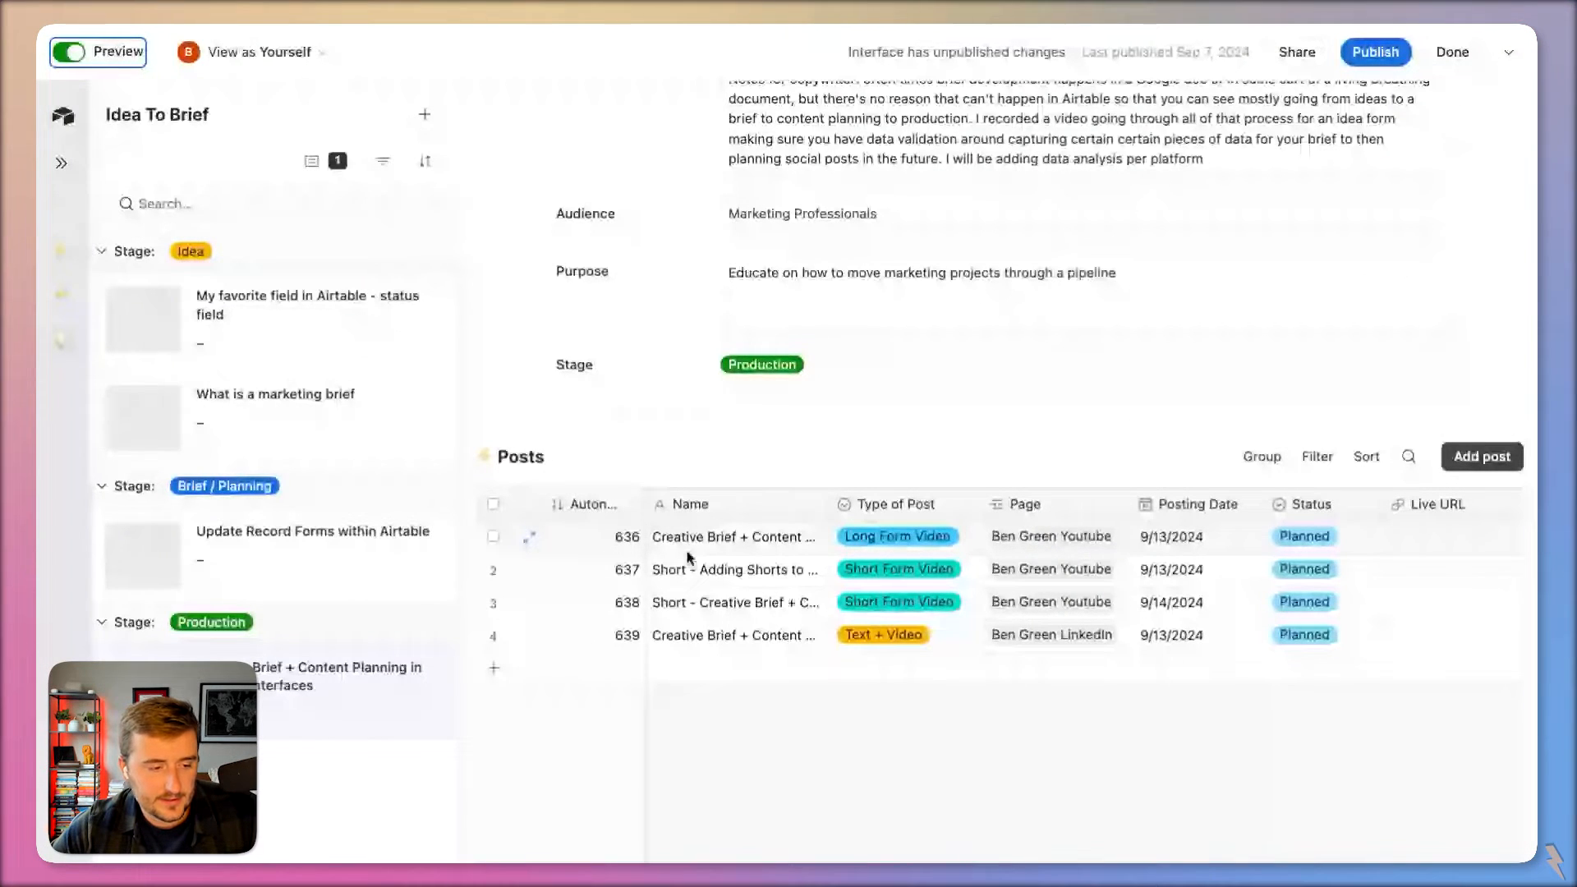
Step: Return to editing the layout and add the Deliverables field in a new group below the Posts grid
click(96, 57)
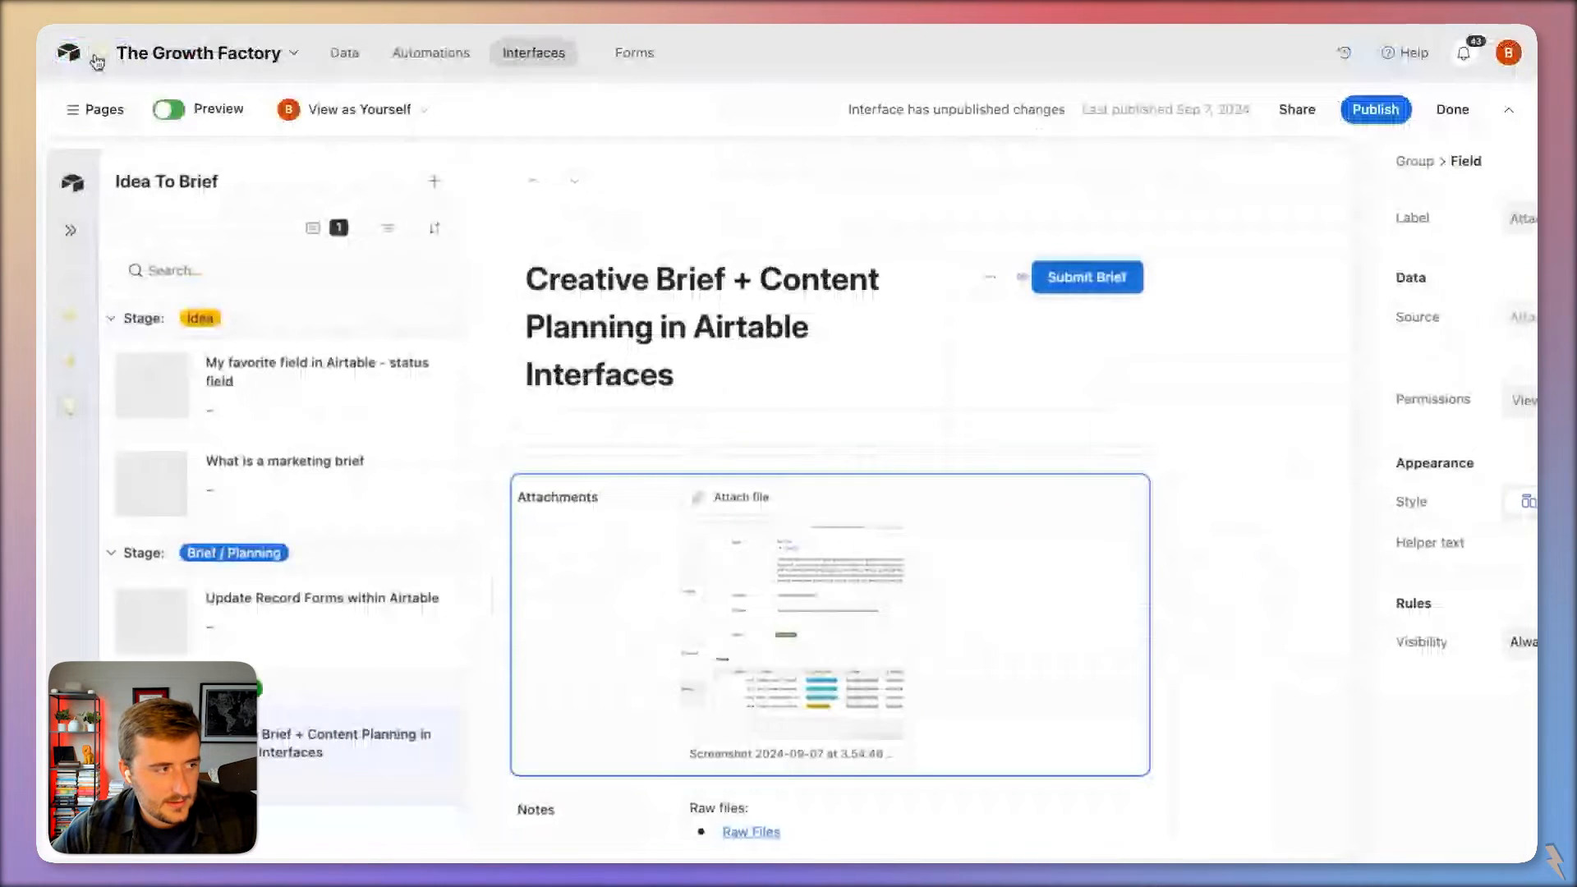
scroll(625, 394, down, 3)
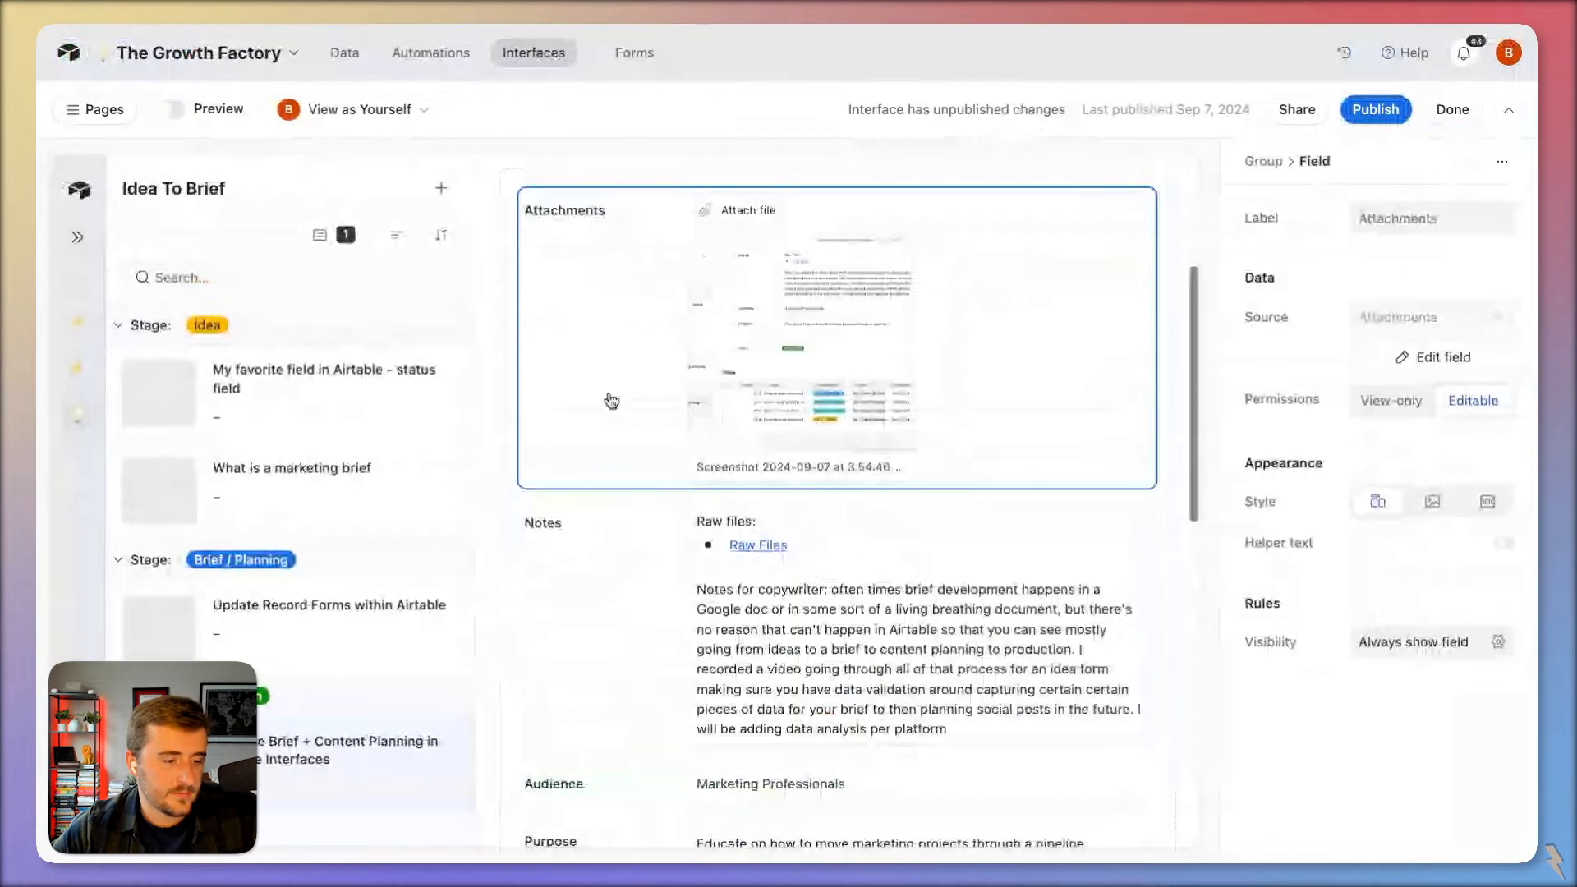
scroll(611, 400, down, 6)
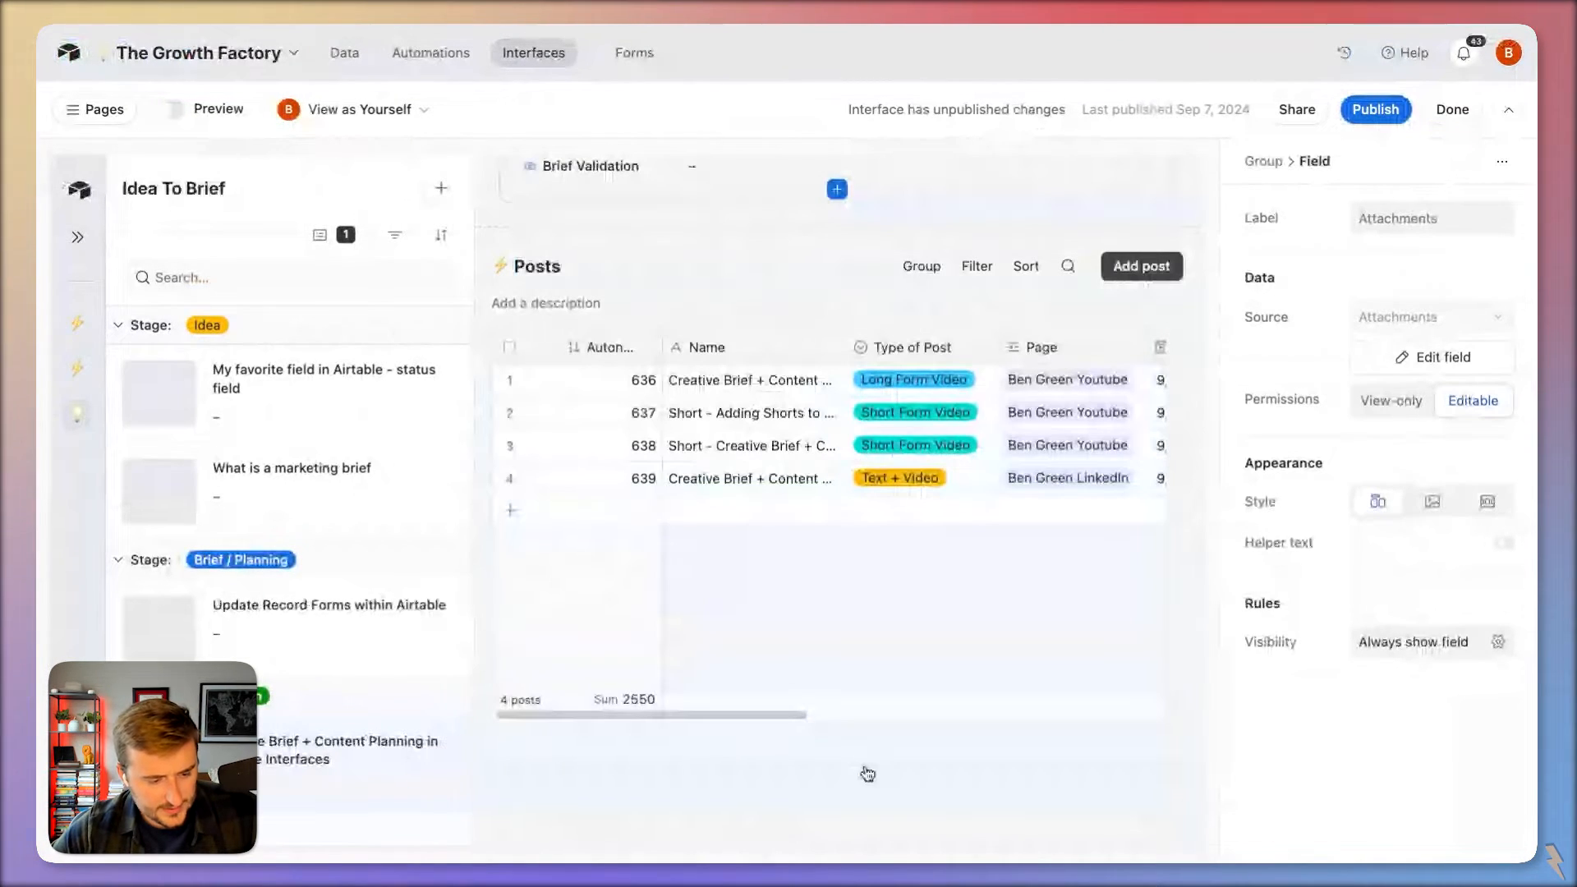
click(841, 775)
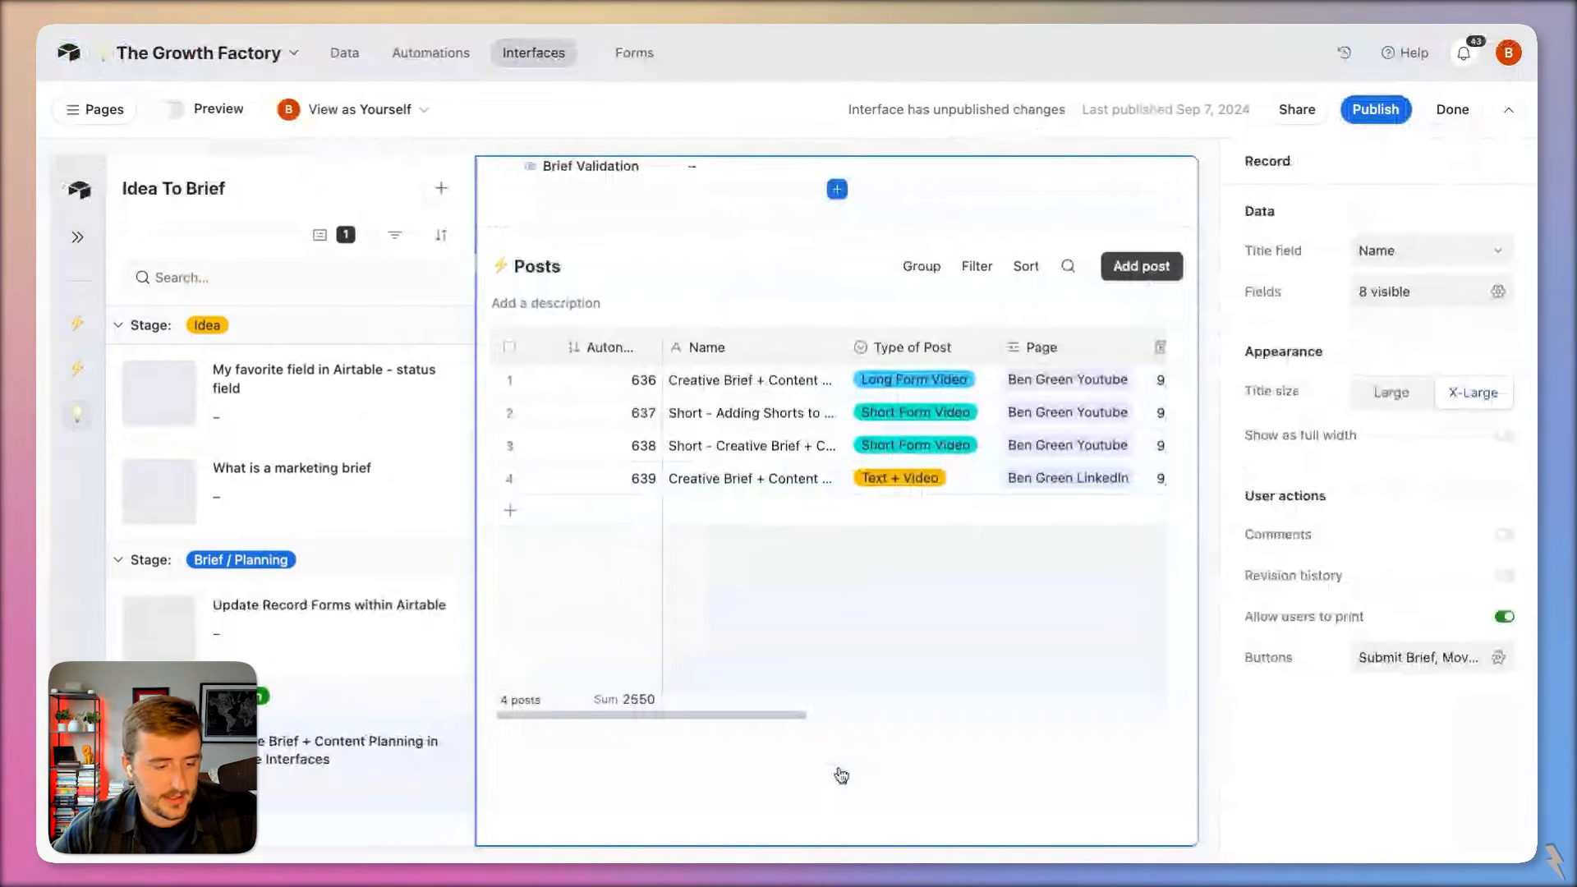
mouse_move(847, 785)
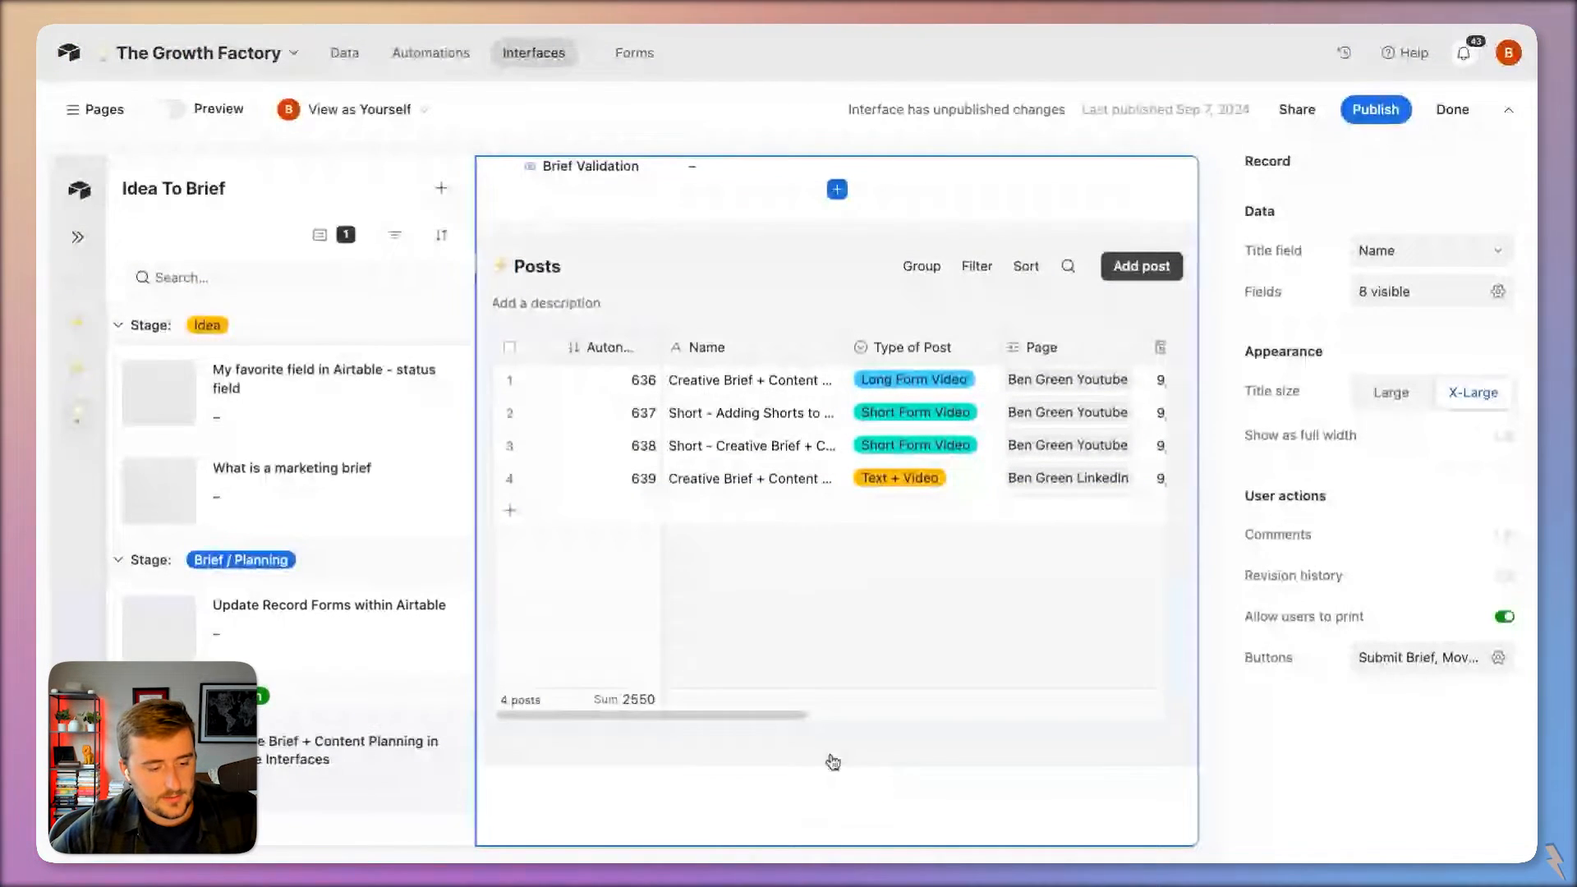
click(848, 785)
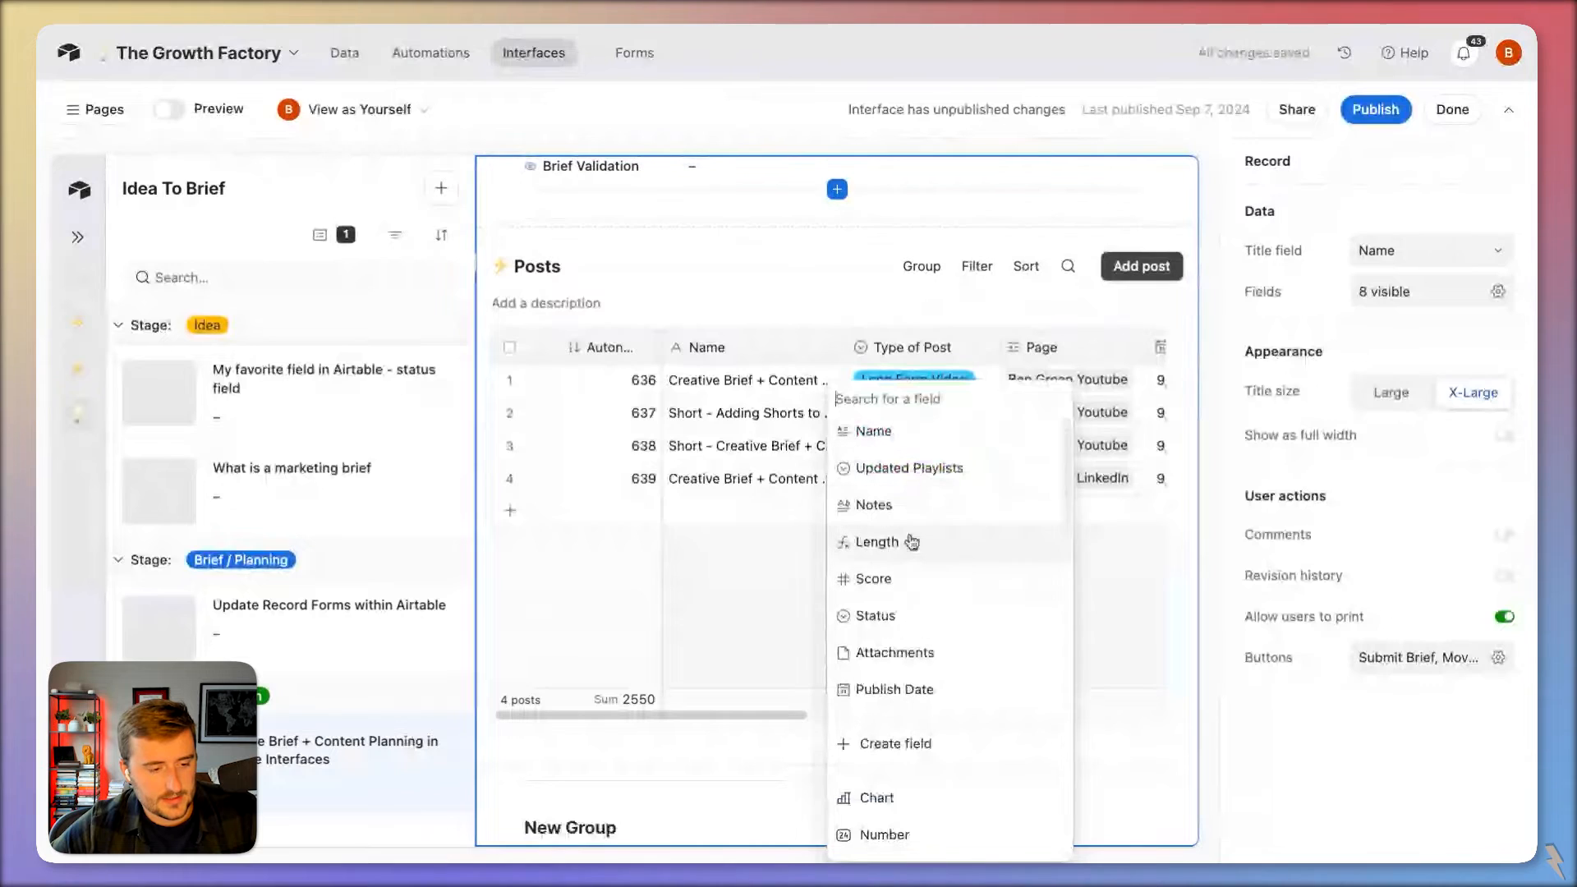
click(939, 617)
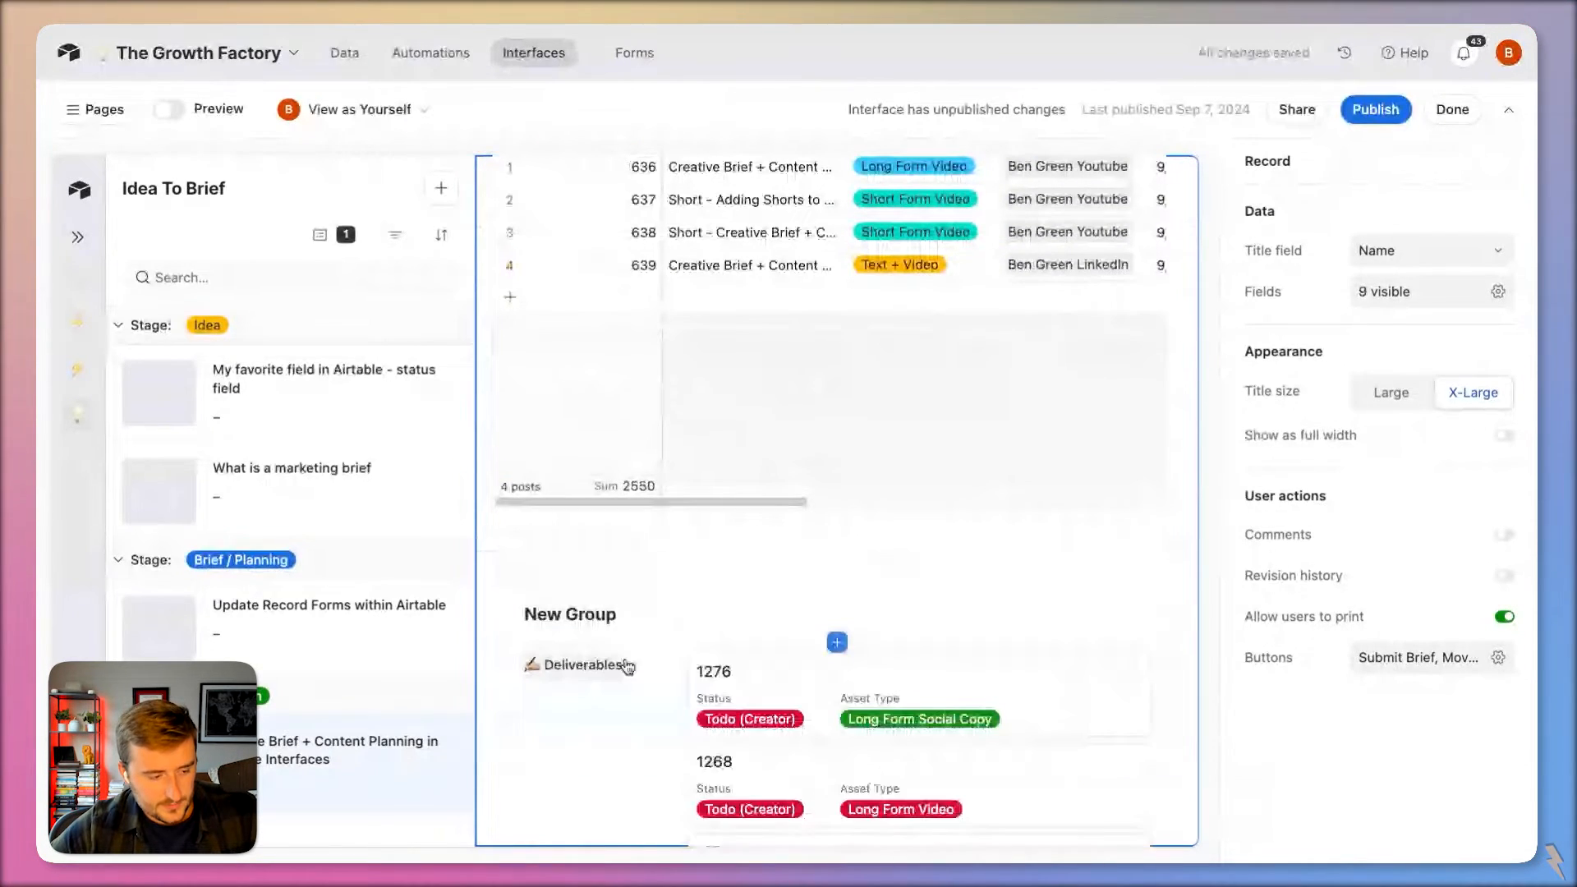
Step: Show the Deliverables field as a view, with the Grid visualization enabled and List disabled
click(627, 665)
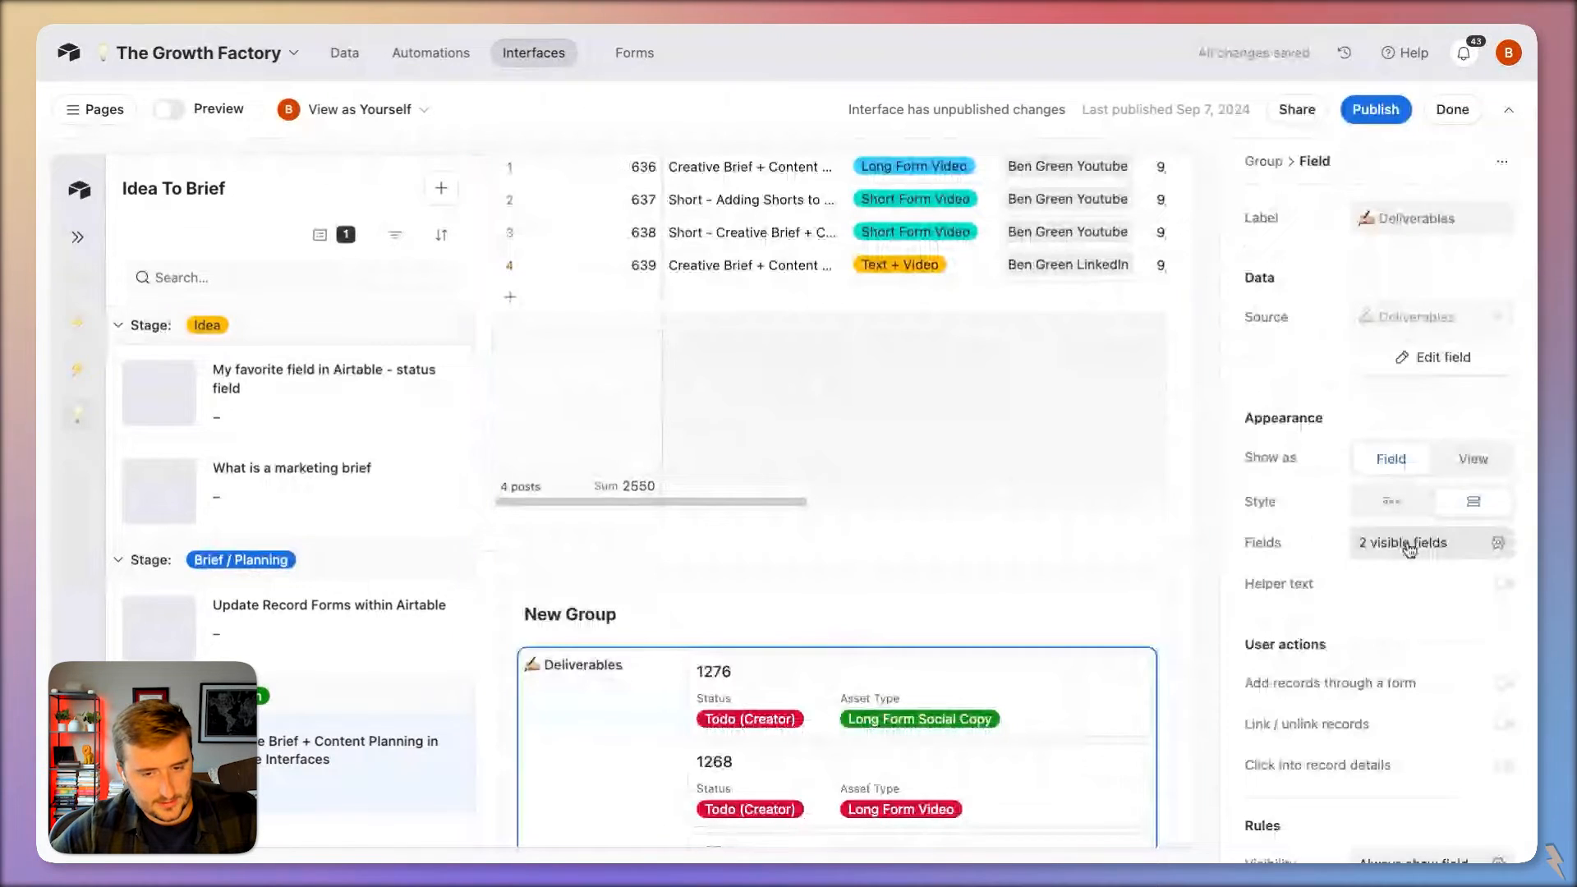
click(1472, 459)
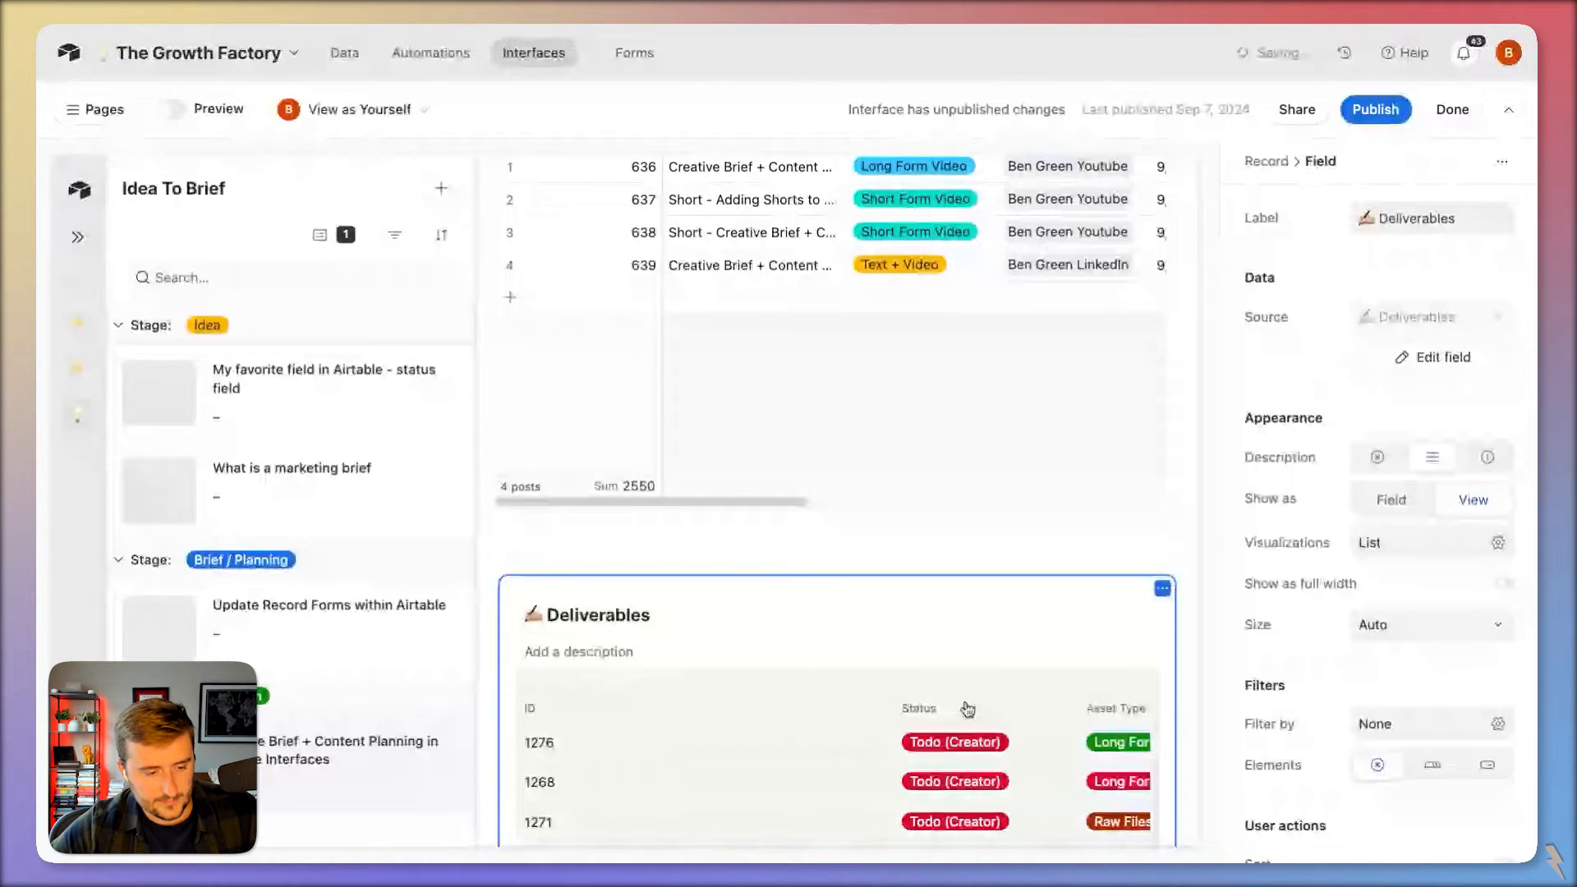
click(867, 682)
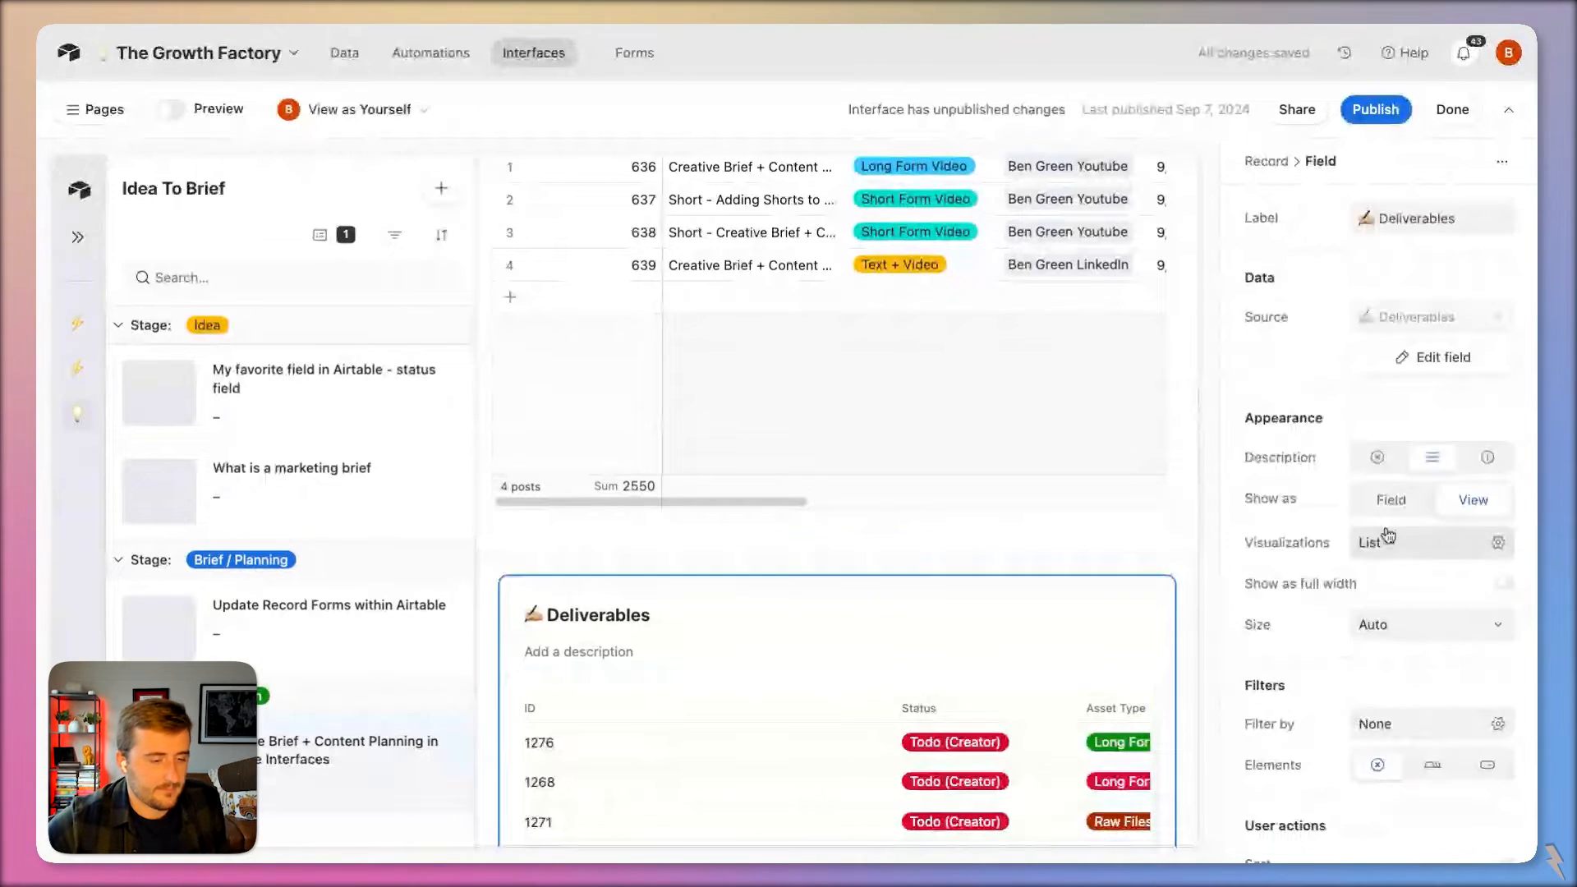
click(1392, 540)
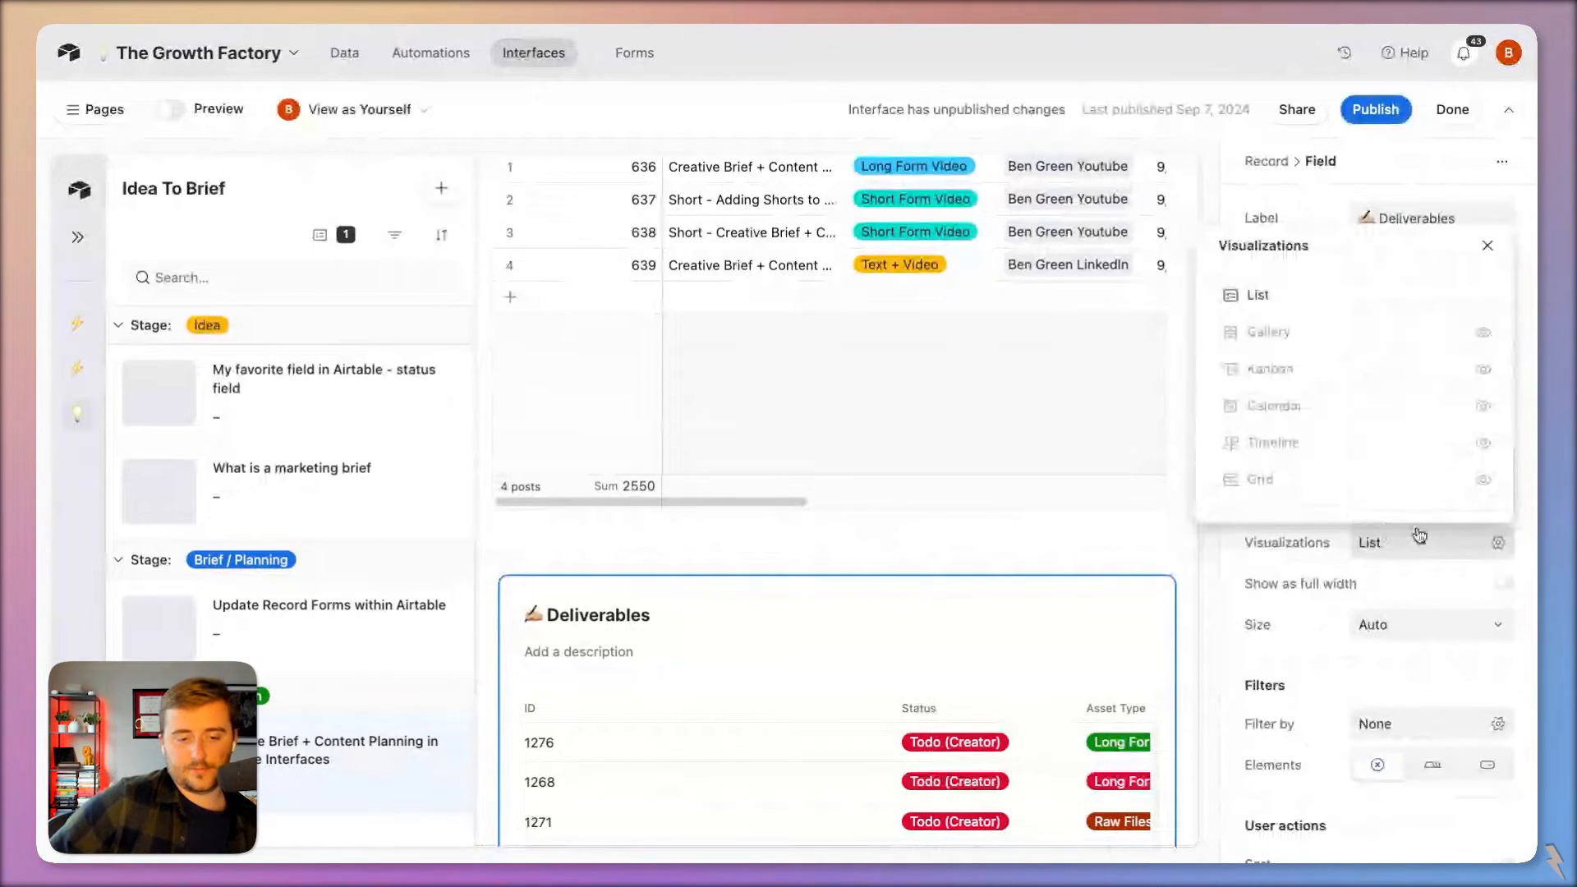
click(1485, 479)
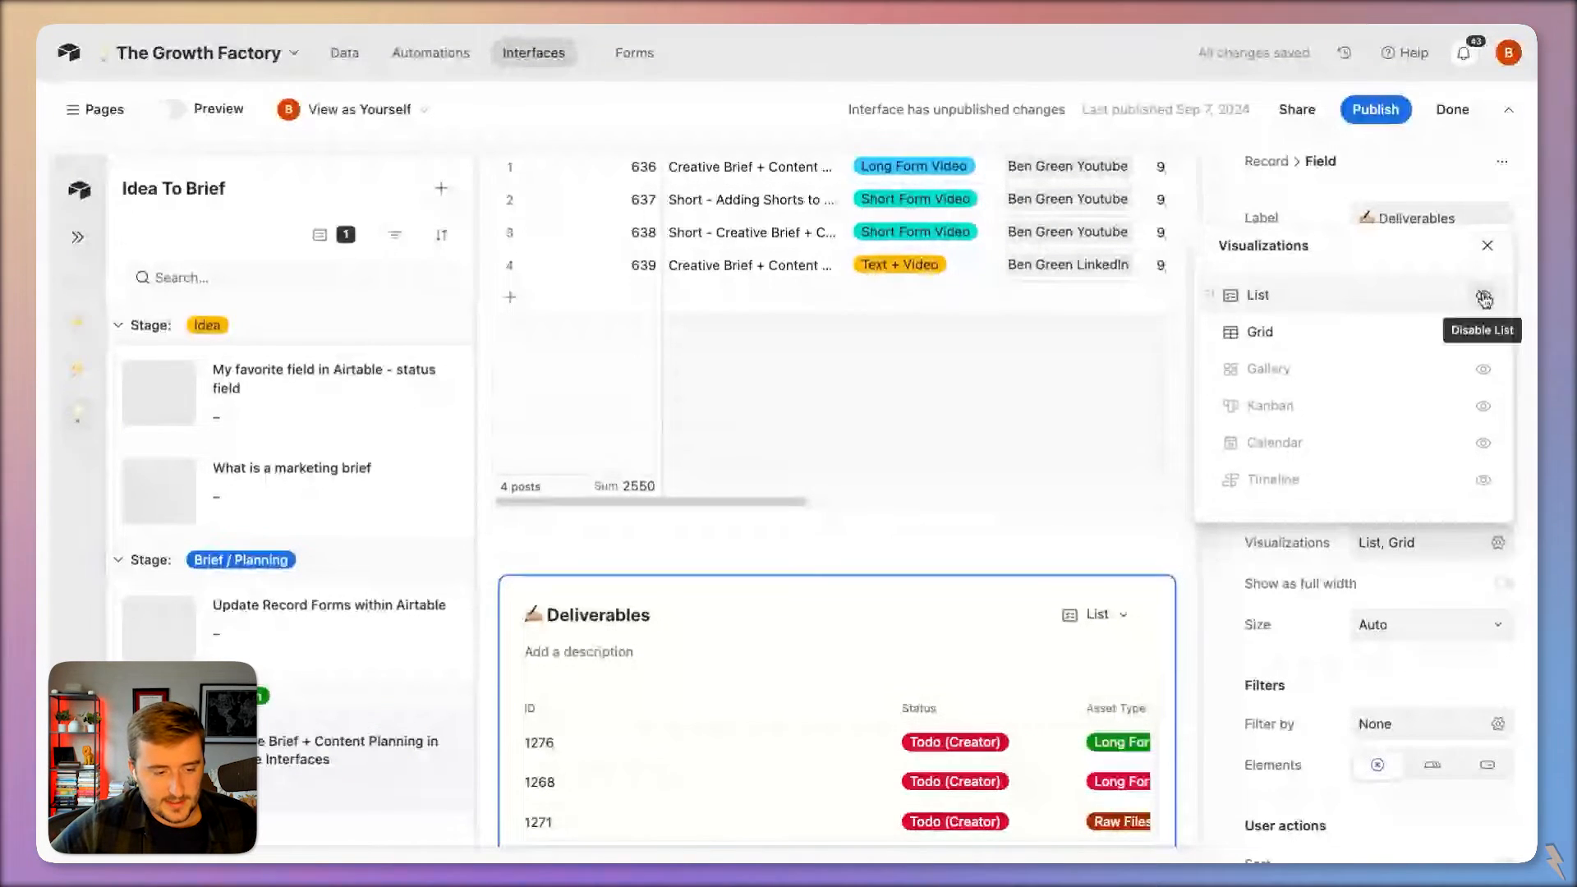
click(1484, 296)
Step: Narrow the ID and Status columns of the Deliverables grid to fit their contents
click(724, 752)
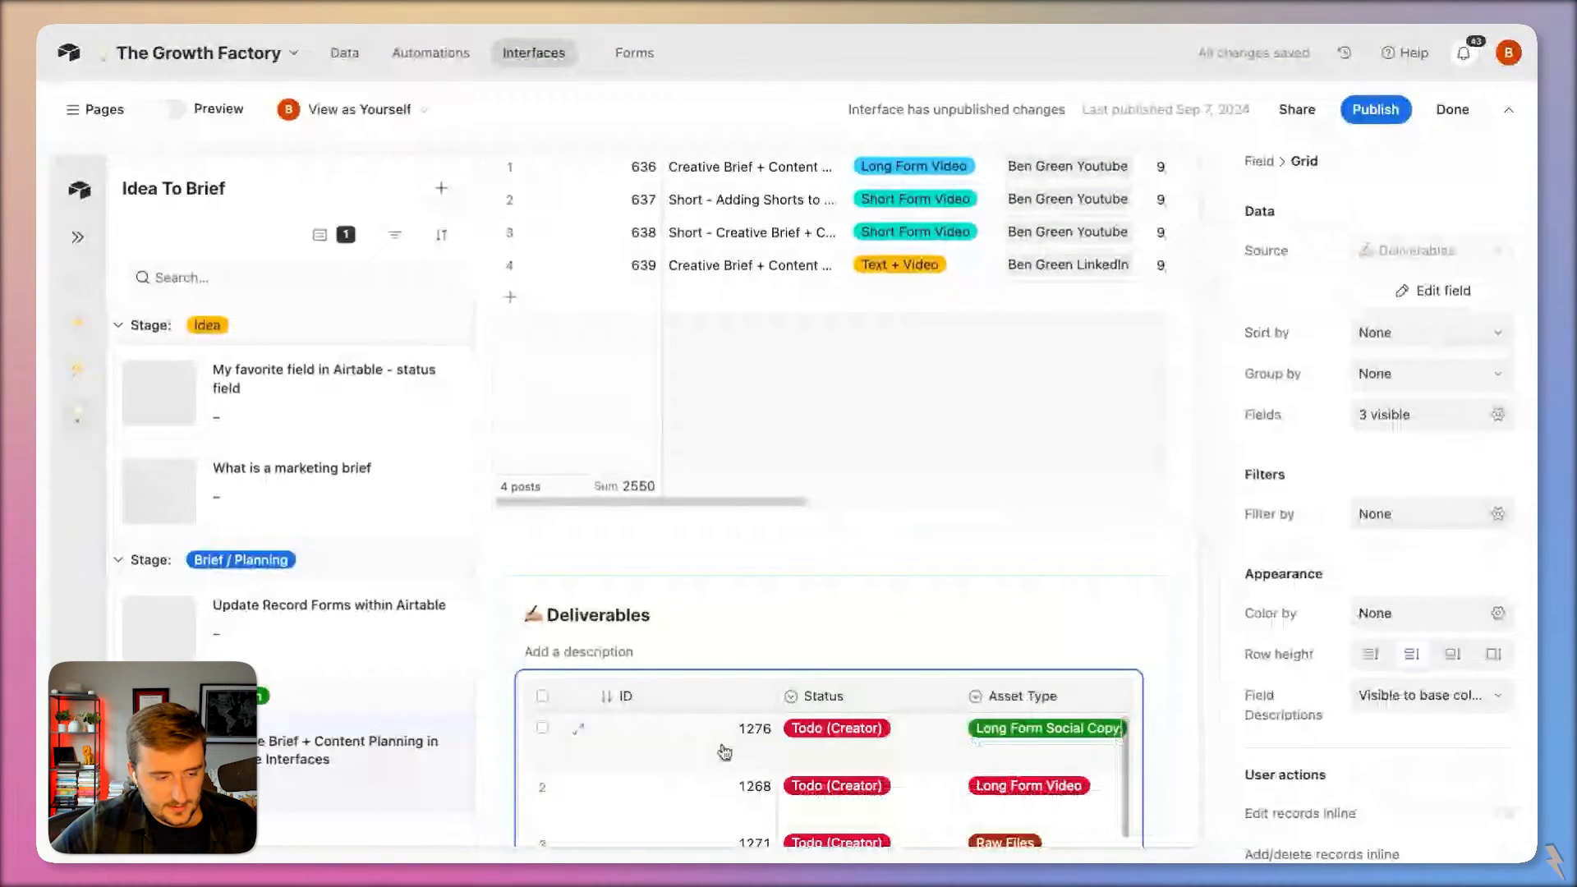
drag(724, 752, 657, 715)
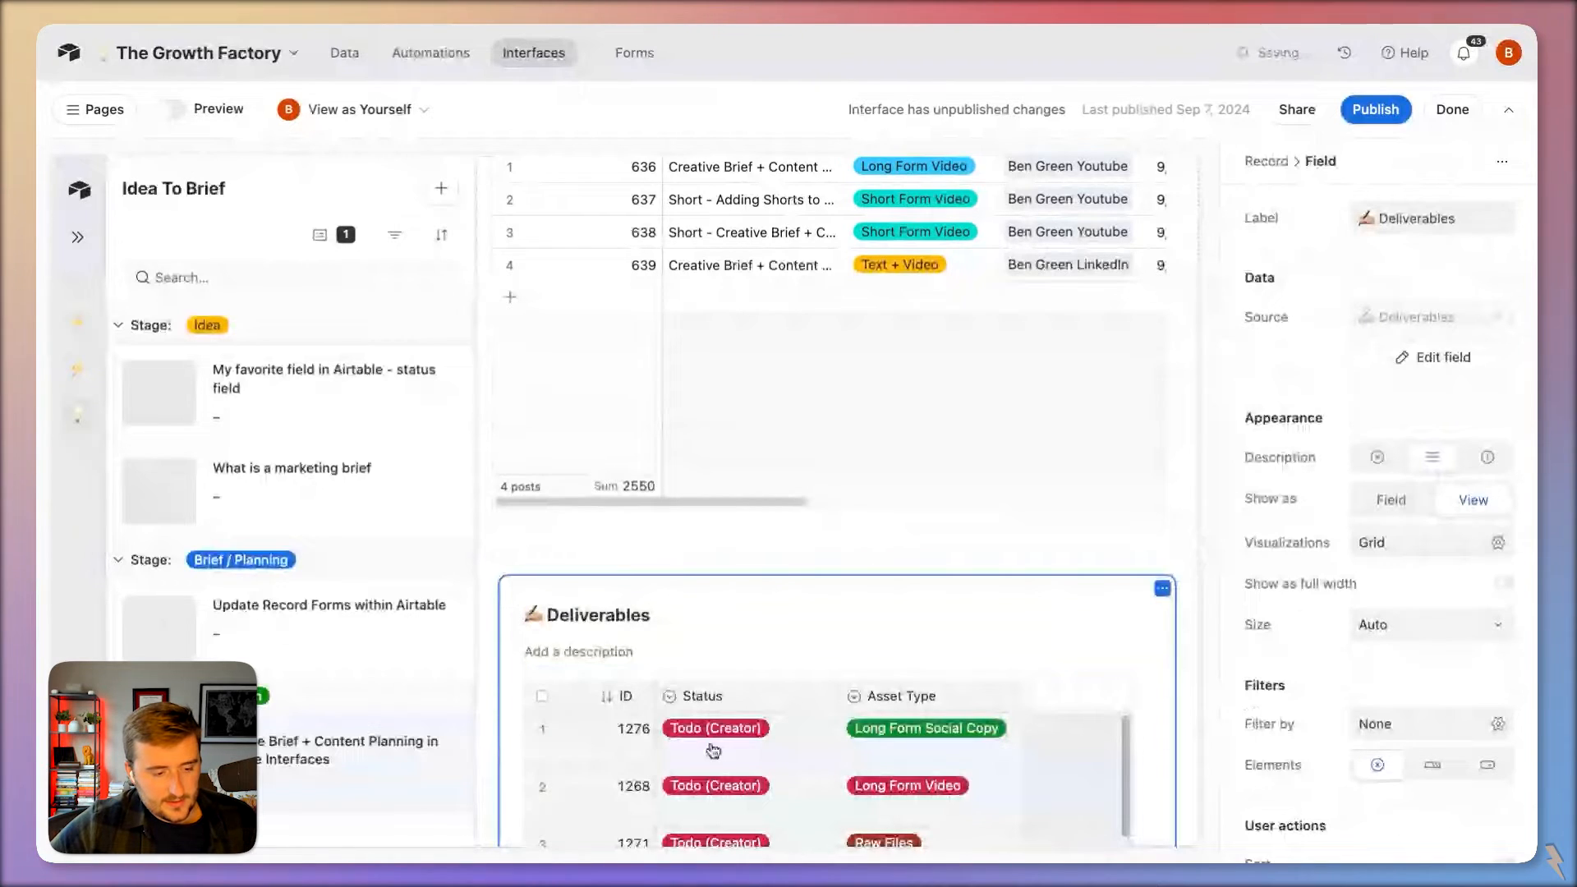
drag(819, 706, 794, 708)
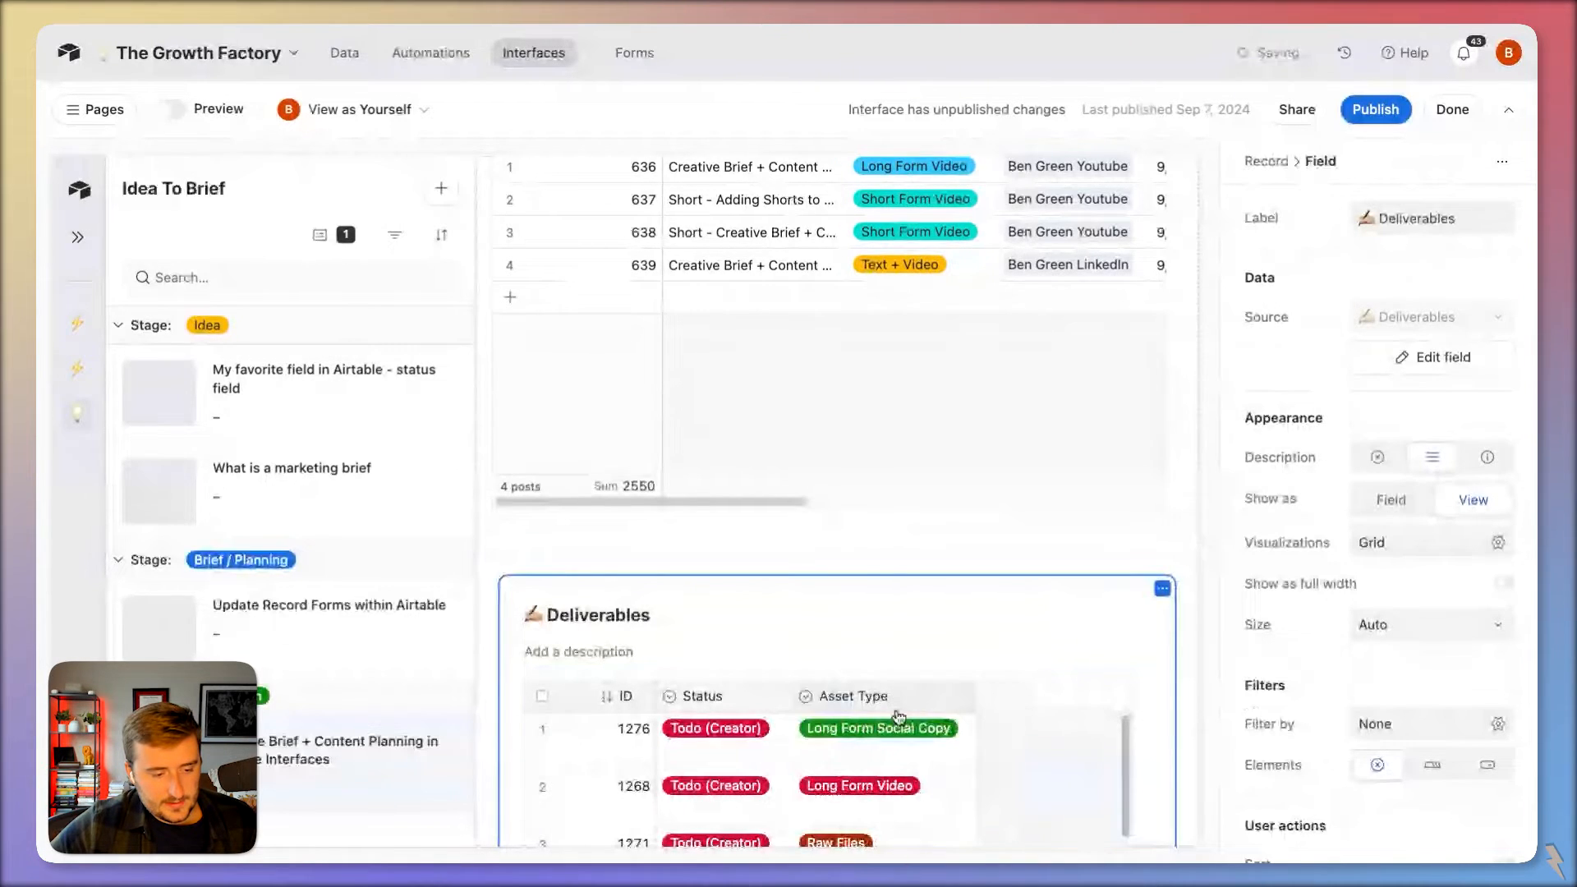
scroll(833, 783, down, 2)
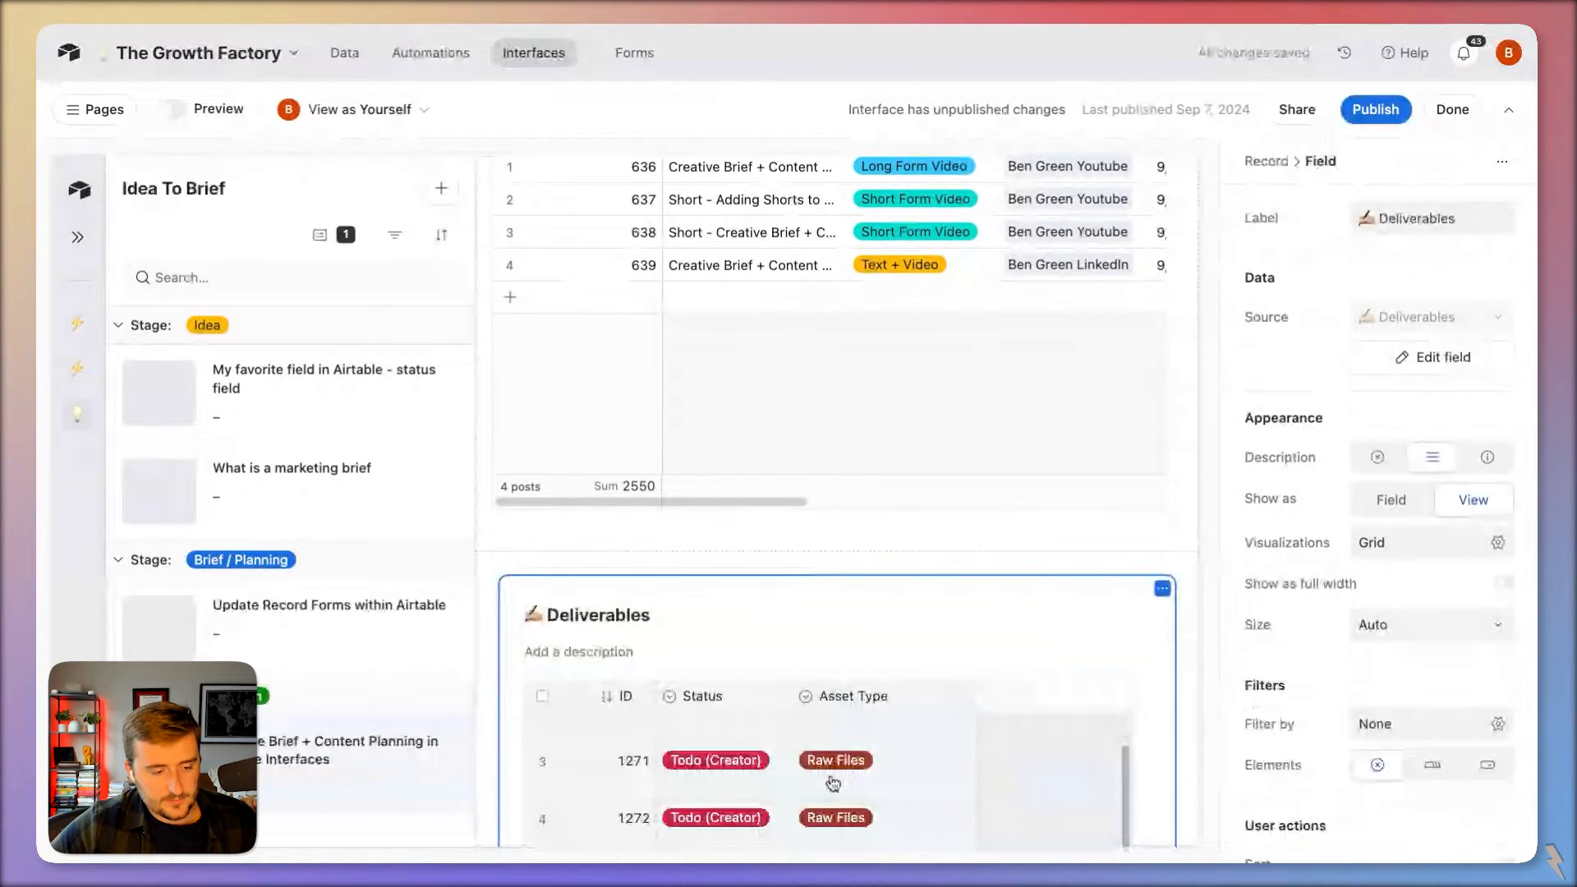
scroll(833, 783, up, 2)
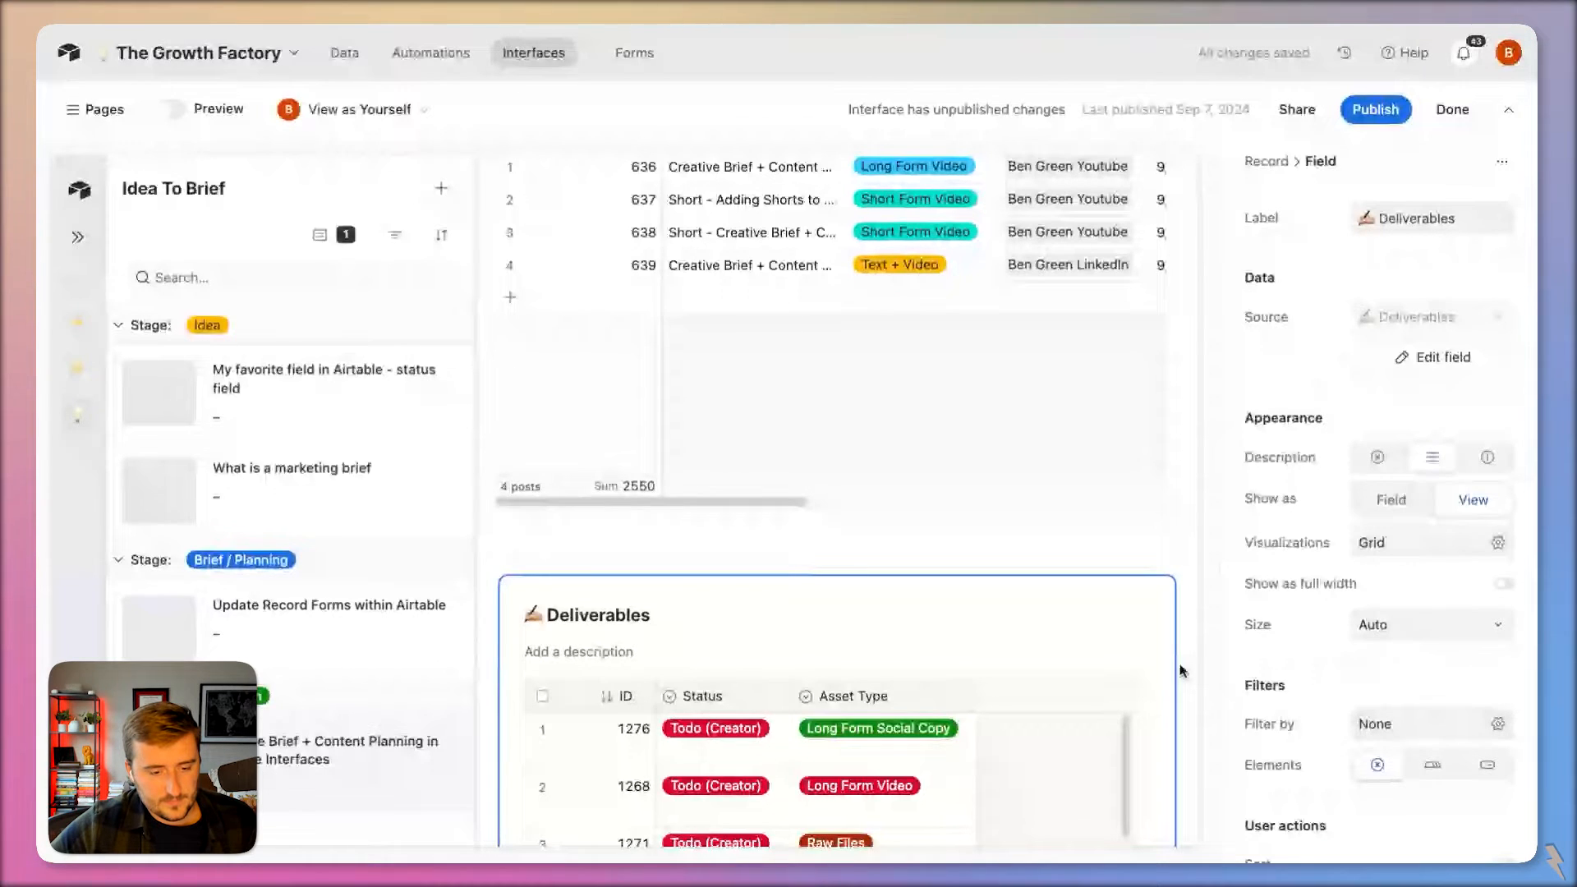
Step: Set the Deliverables grid to the shortest row height and show the Deliverables element as full width
click(1104, 696)
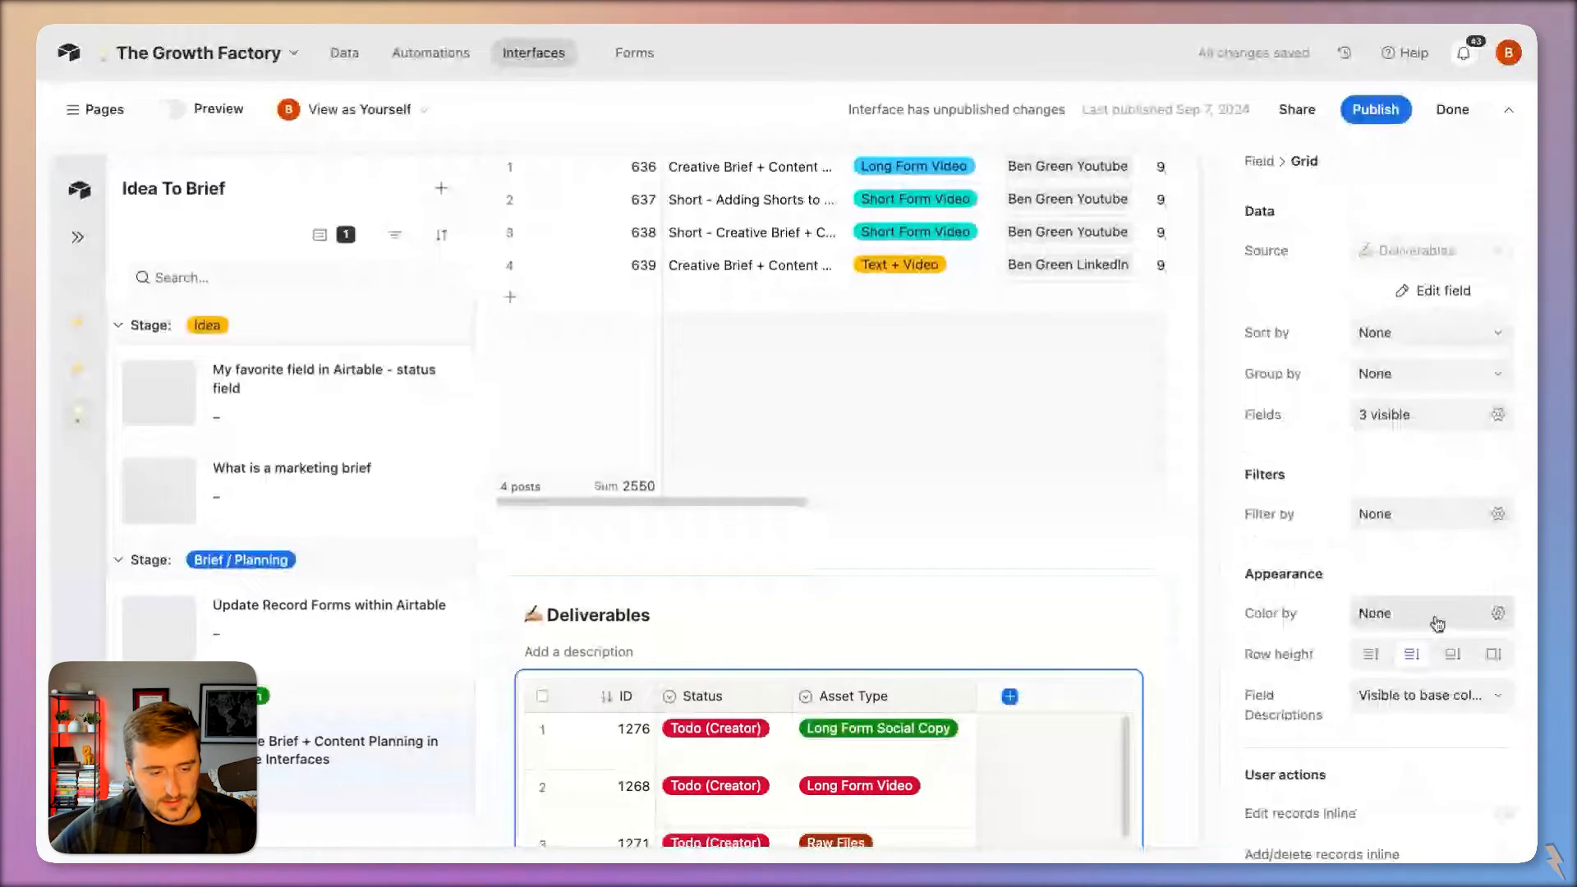
click(1371, 655)
click(1010, 610)
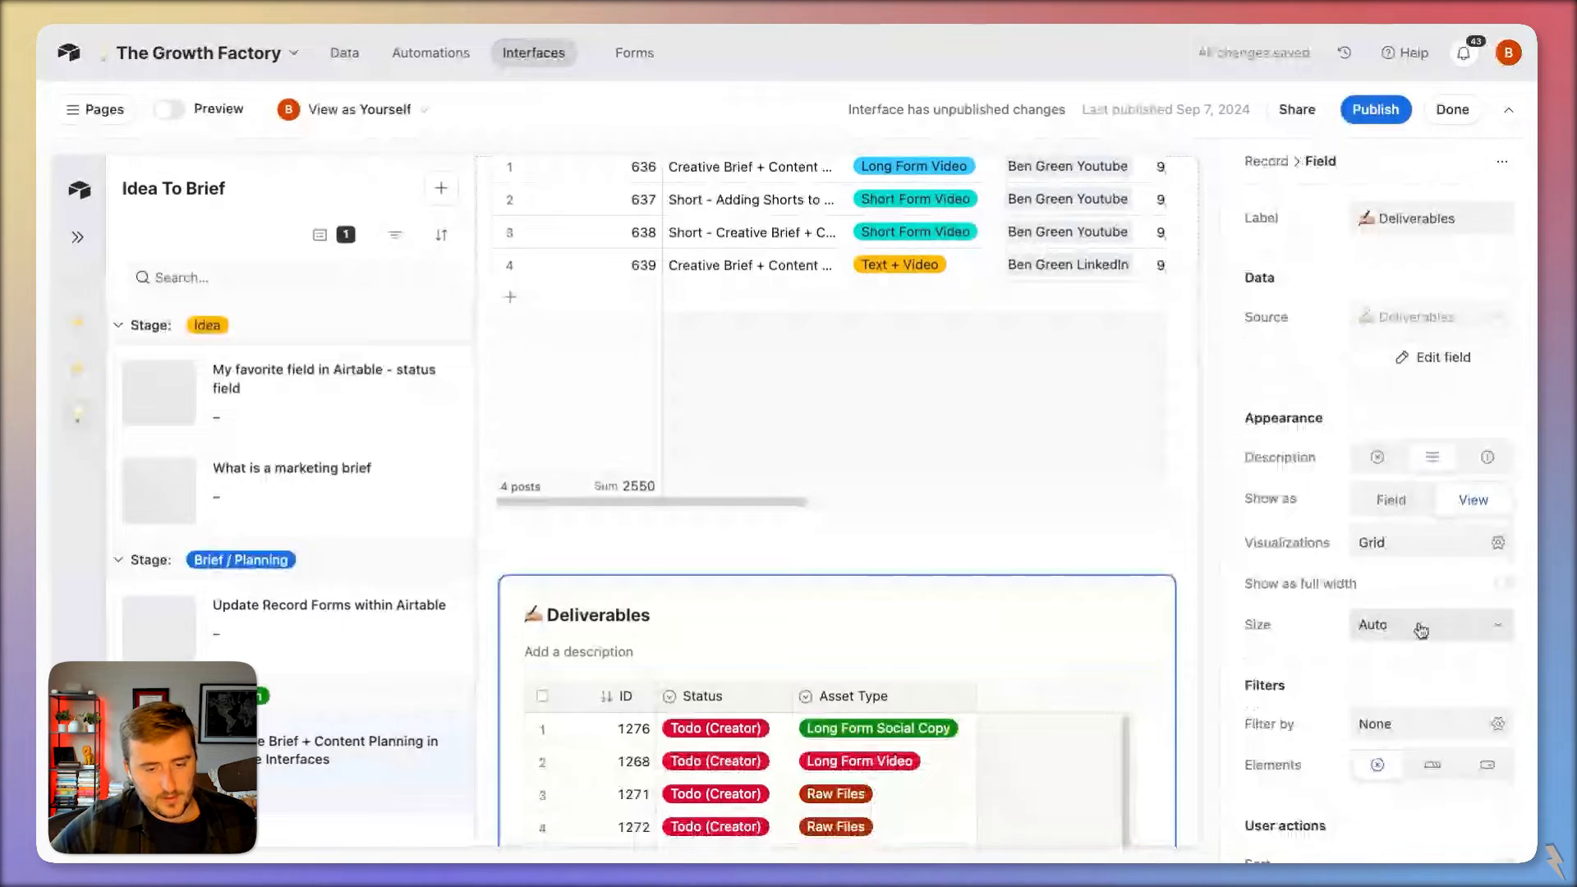
click(1423, 588)
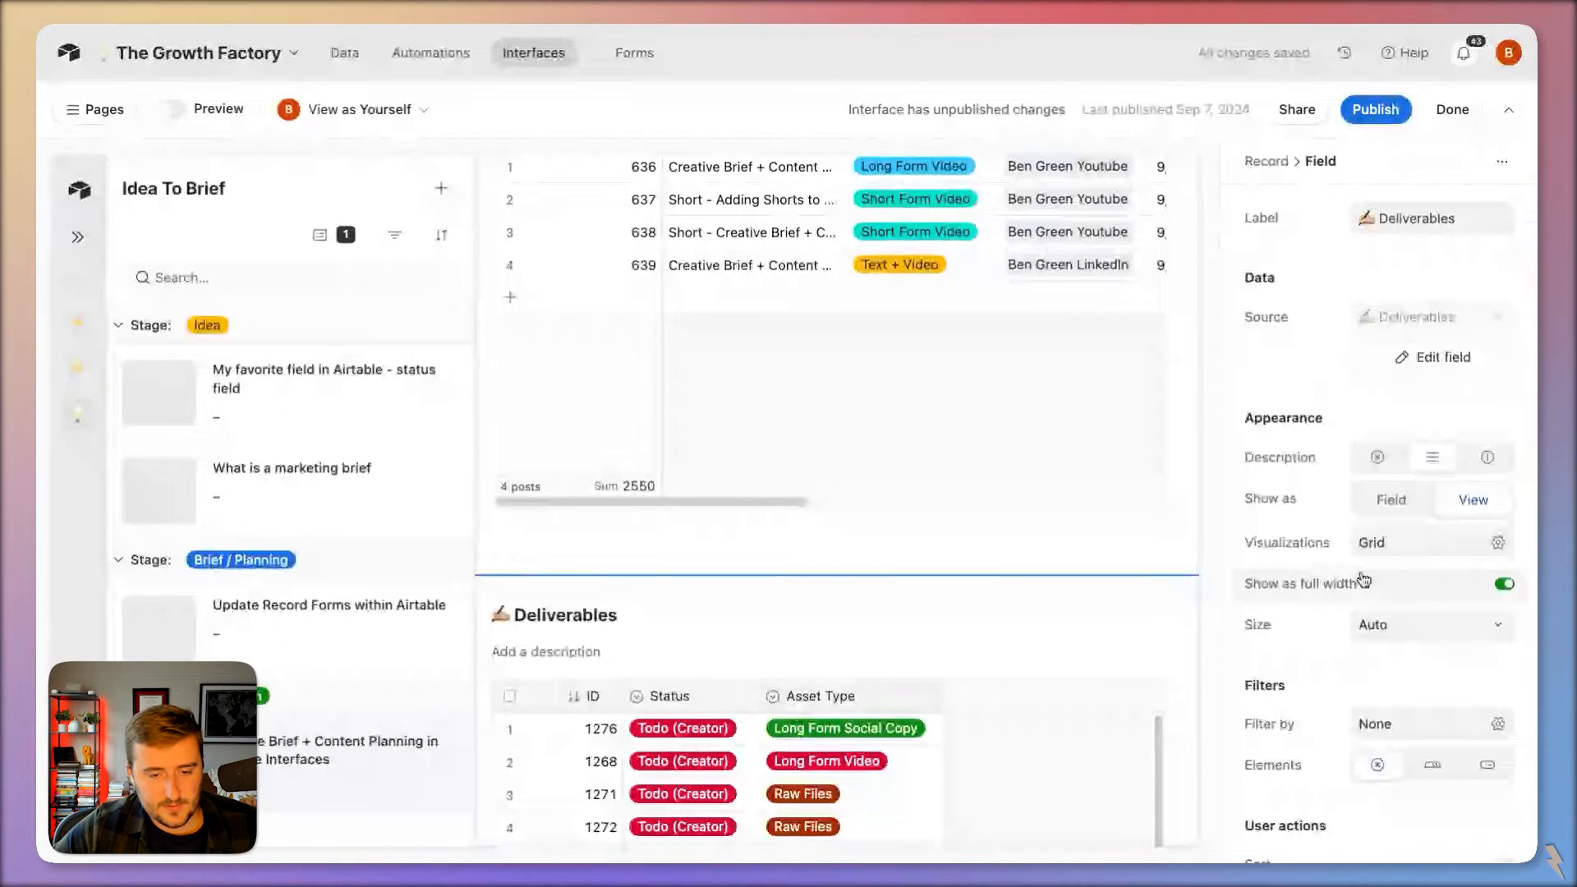
Step: Show the Creator and Creators fields in the Deliverables grid and hide Creator again, keeping Creators
click(1109, 730)
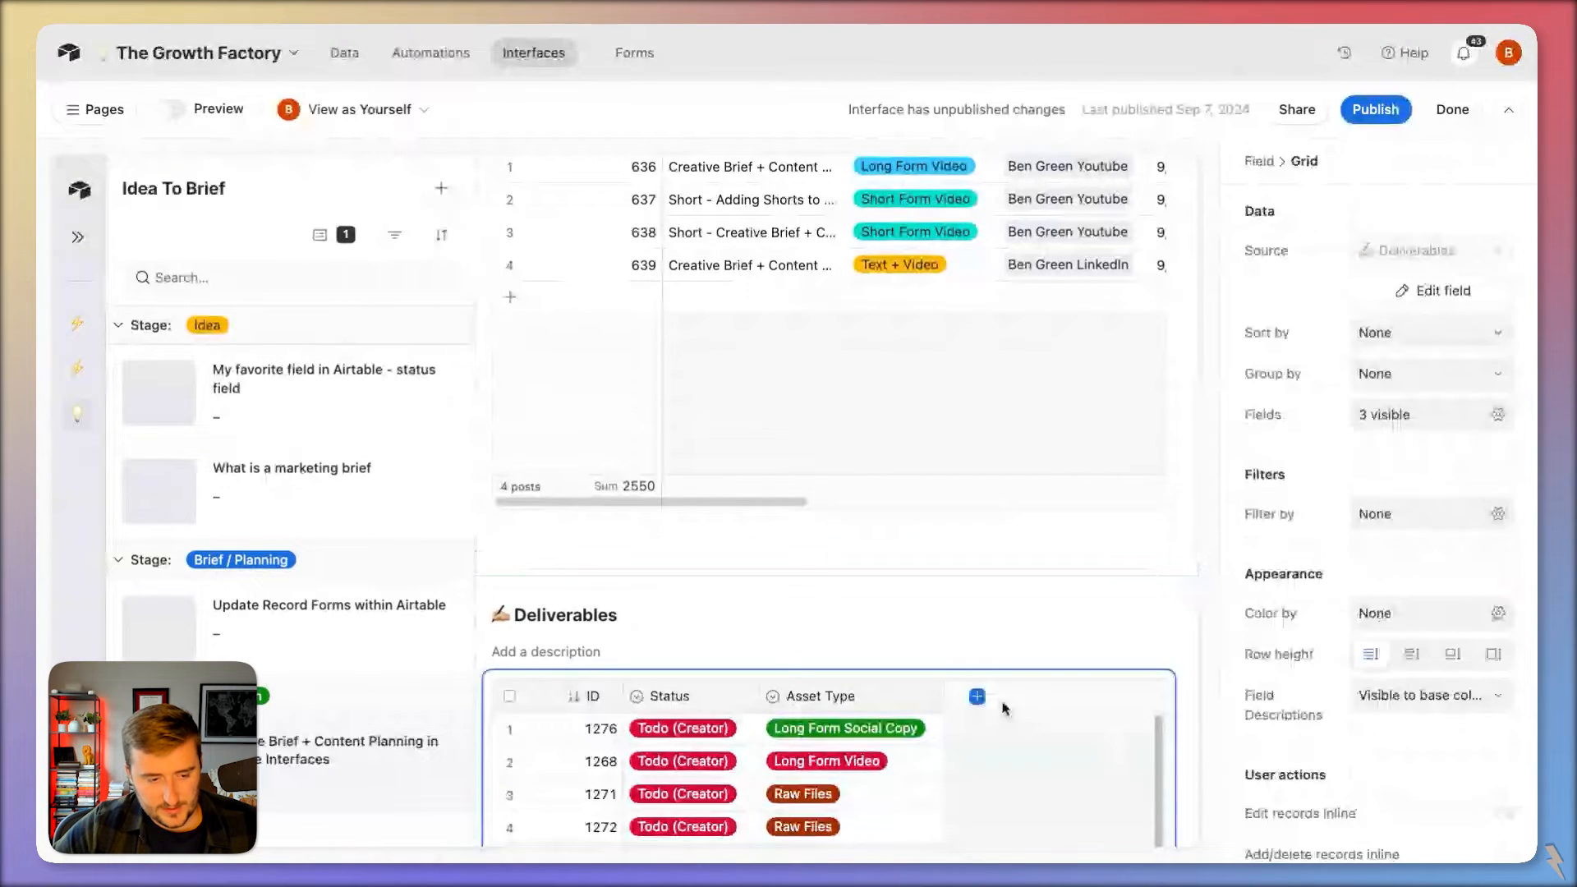
click(1429, 430)
scroll(1415, 689, down, 3)
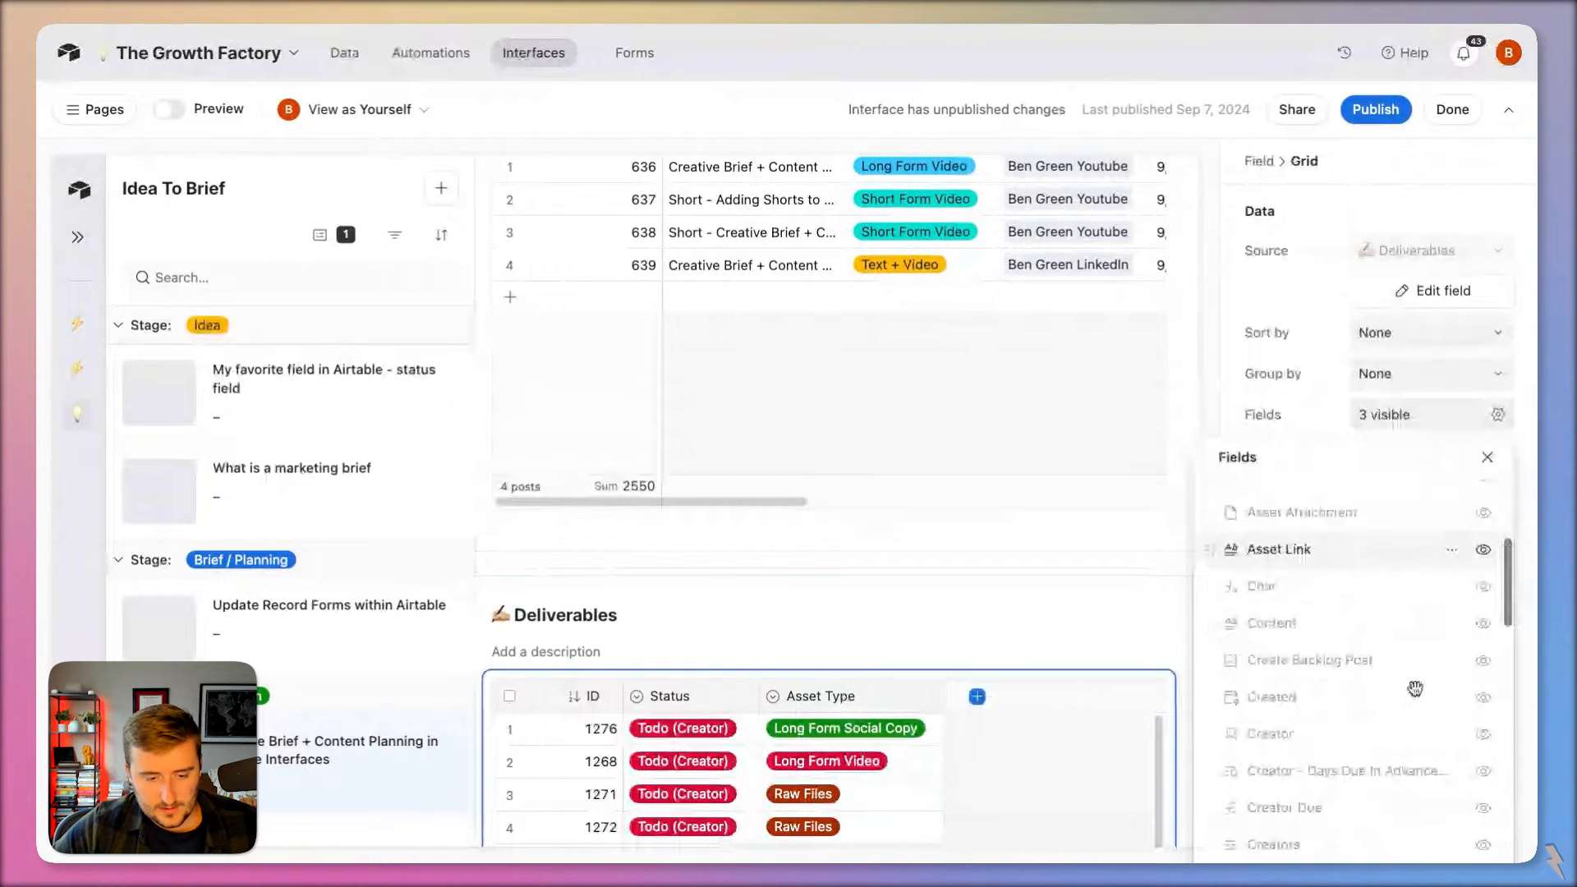
click(1412, 732)
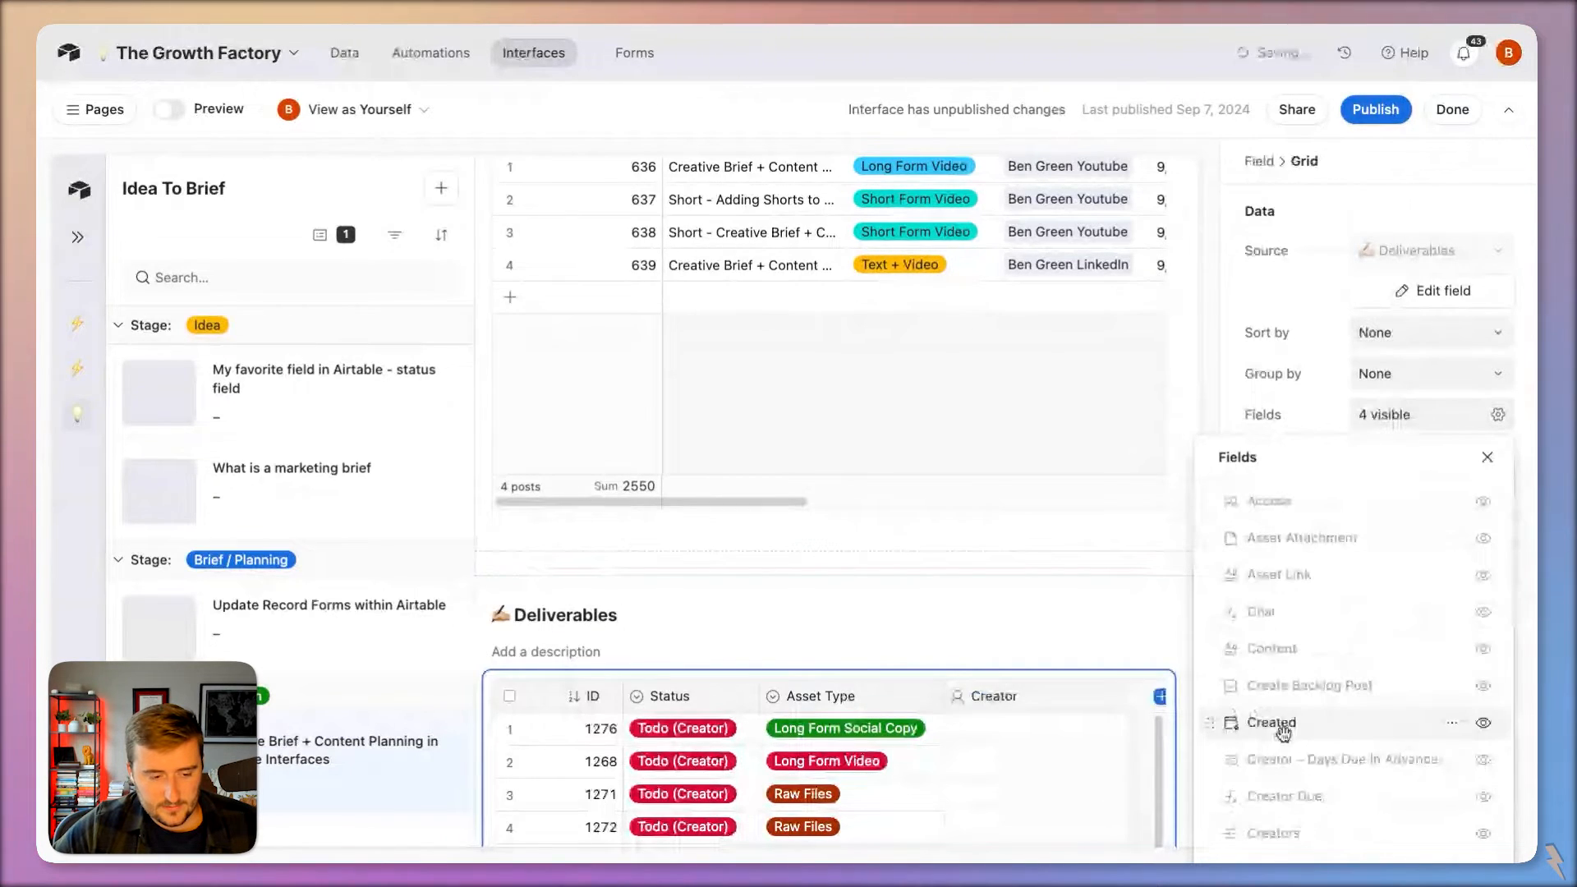
click(1483, 834)
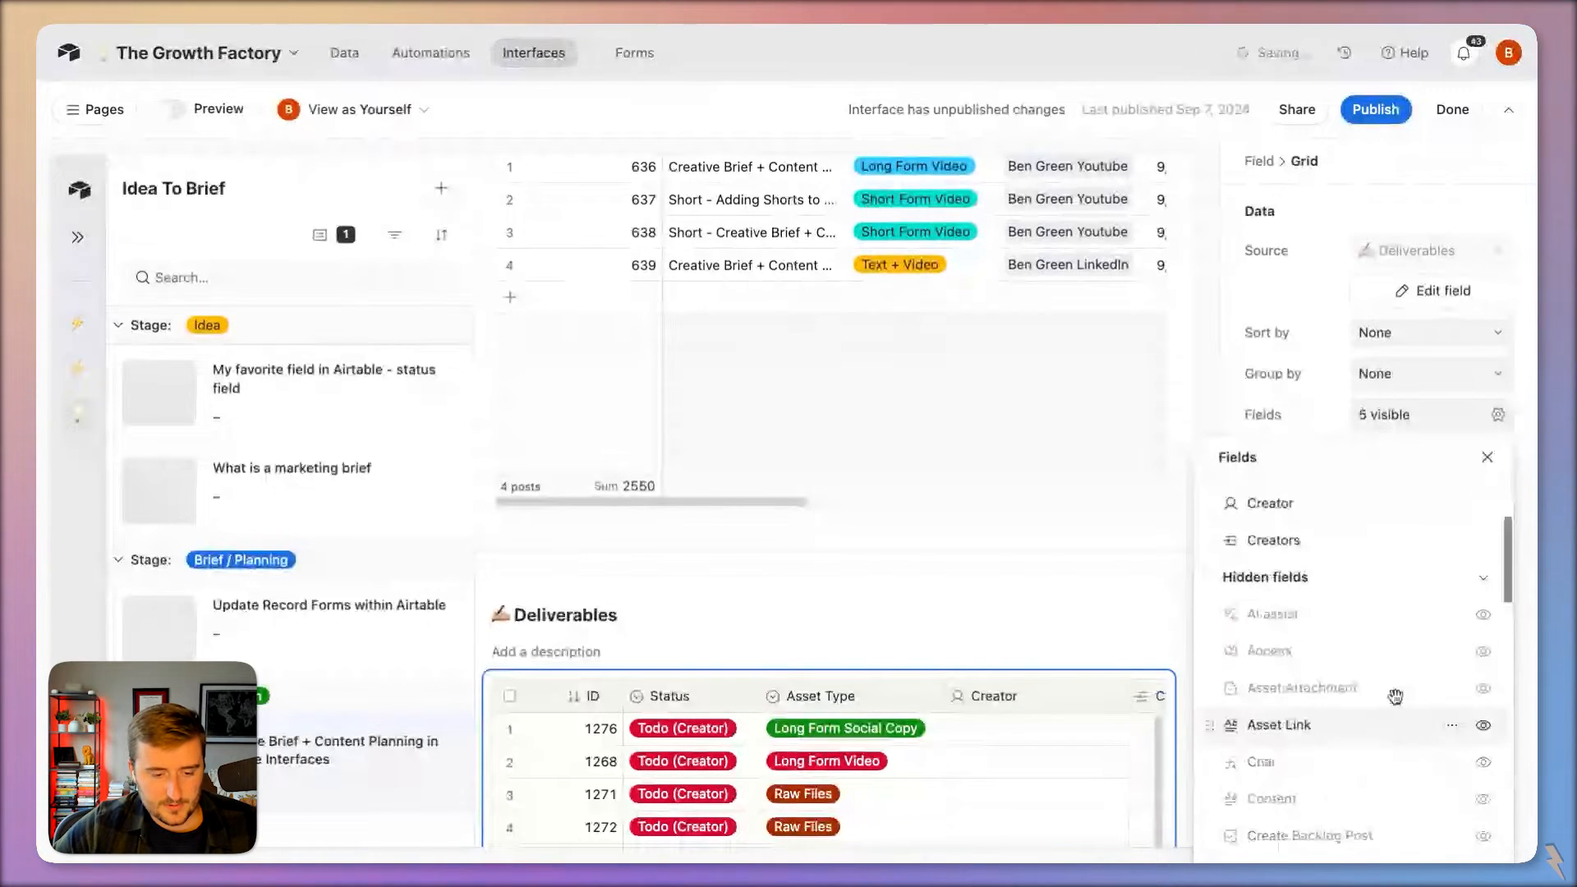
scroll(1438, 683, up, 2)
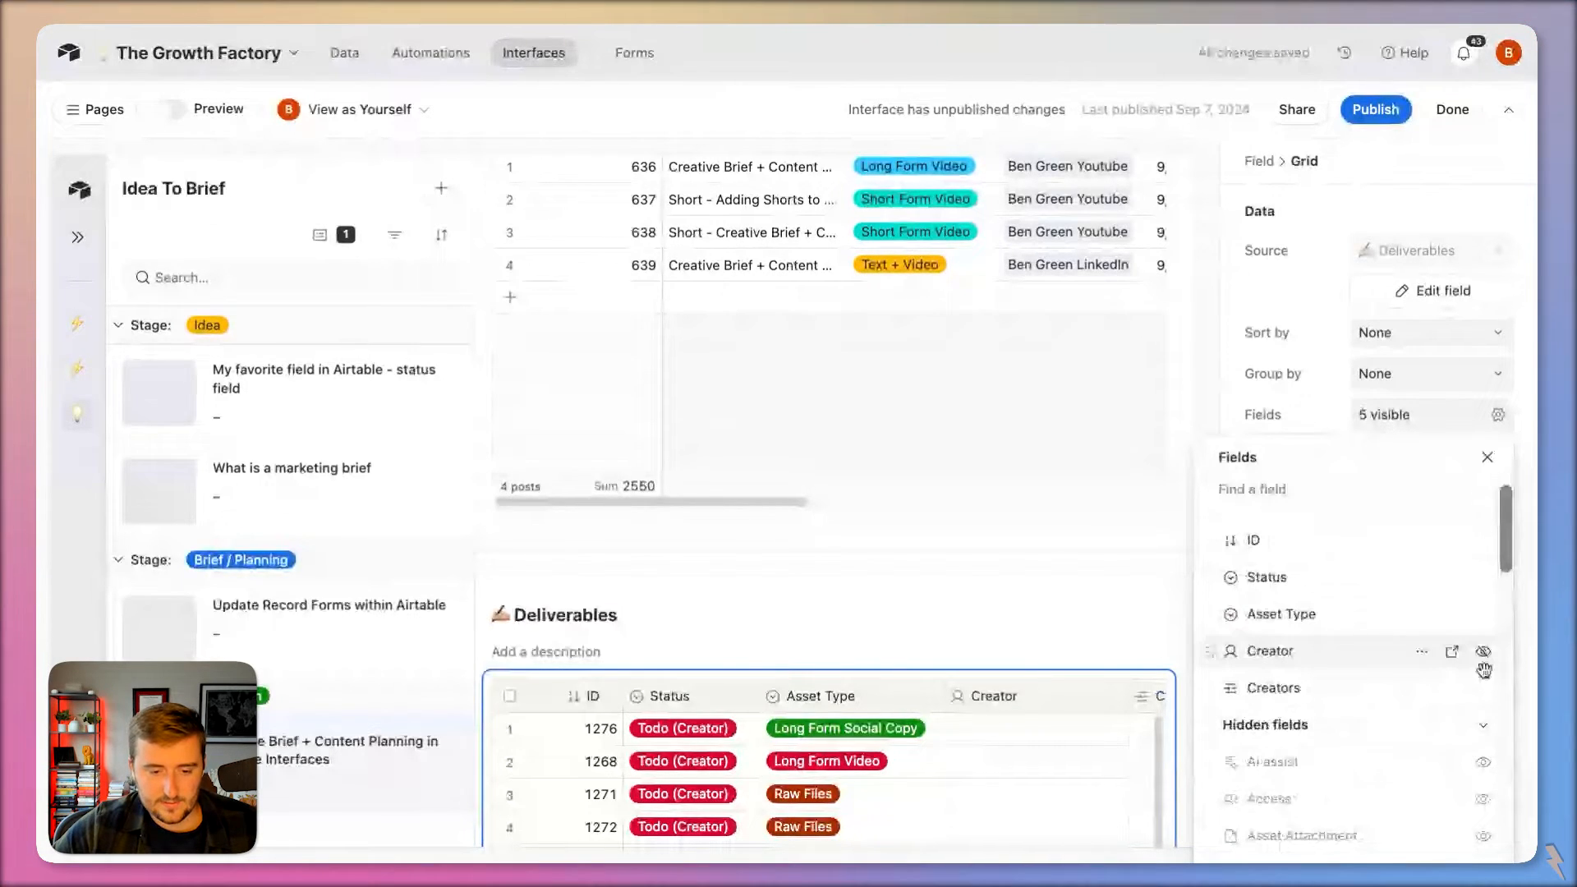
click(1484, 666)
Step: Try showing the Reviewer field in the Deliverables grid and hide it again
scroll(1351, 698, down, 6)
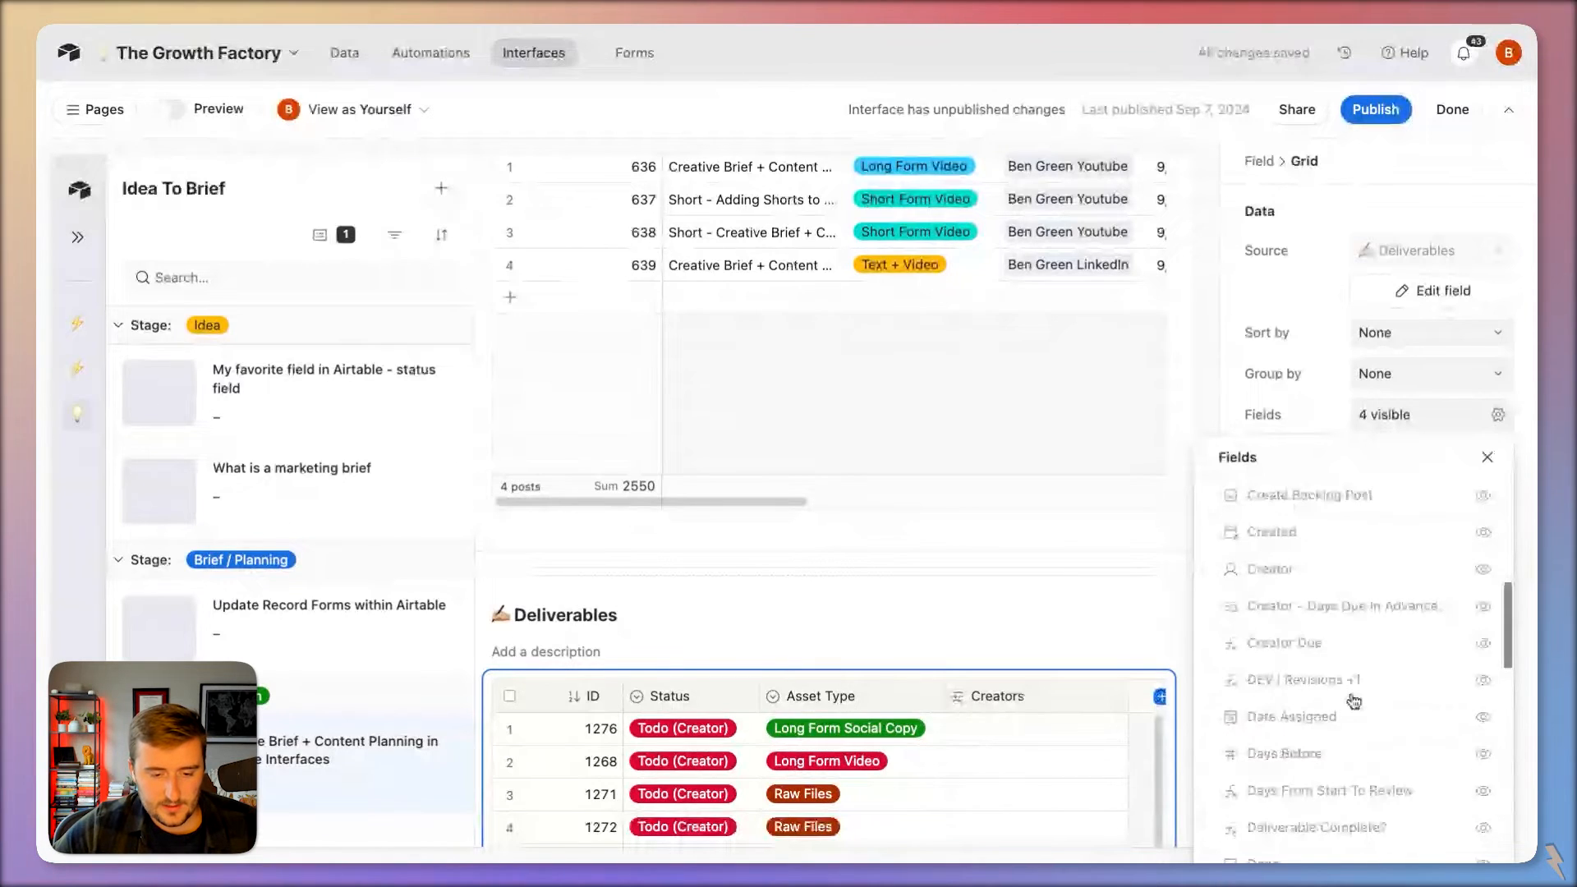
scroll(1353, 701, down, 8)
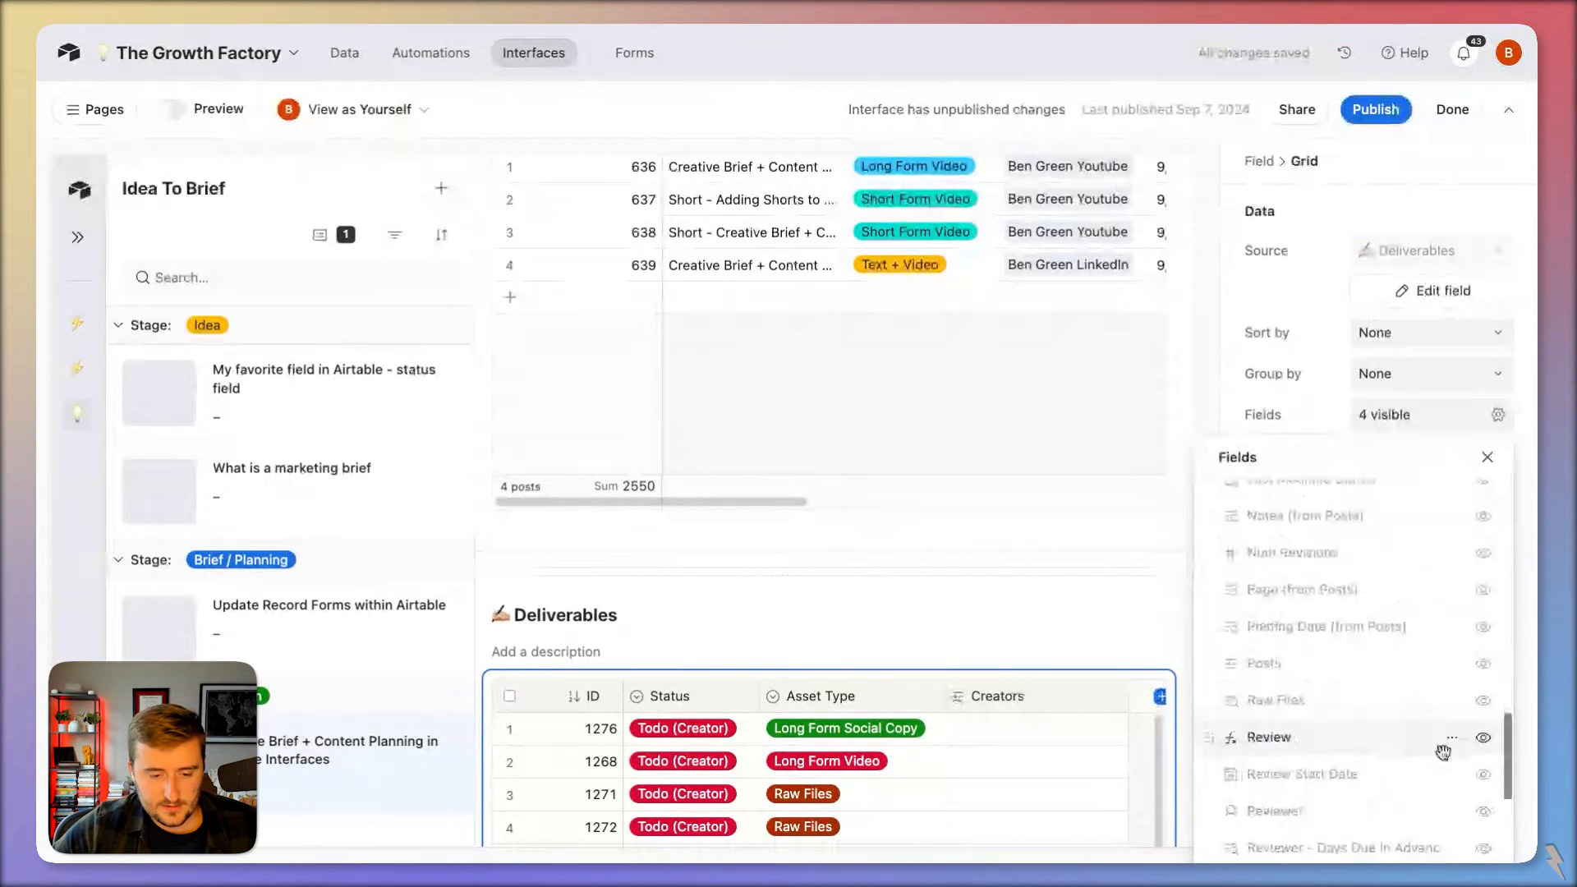
scroll(1443, 752, down, 1)
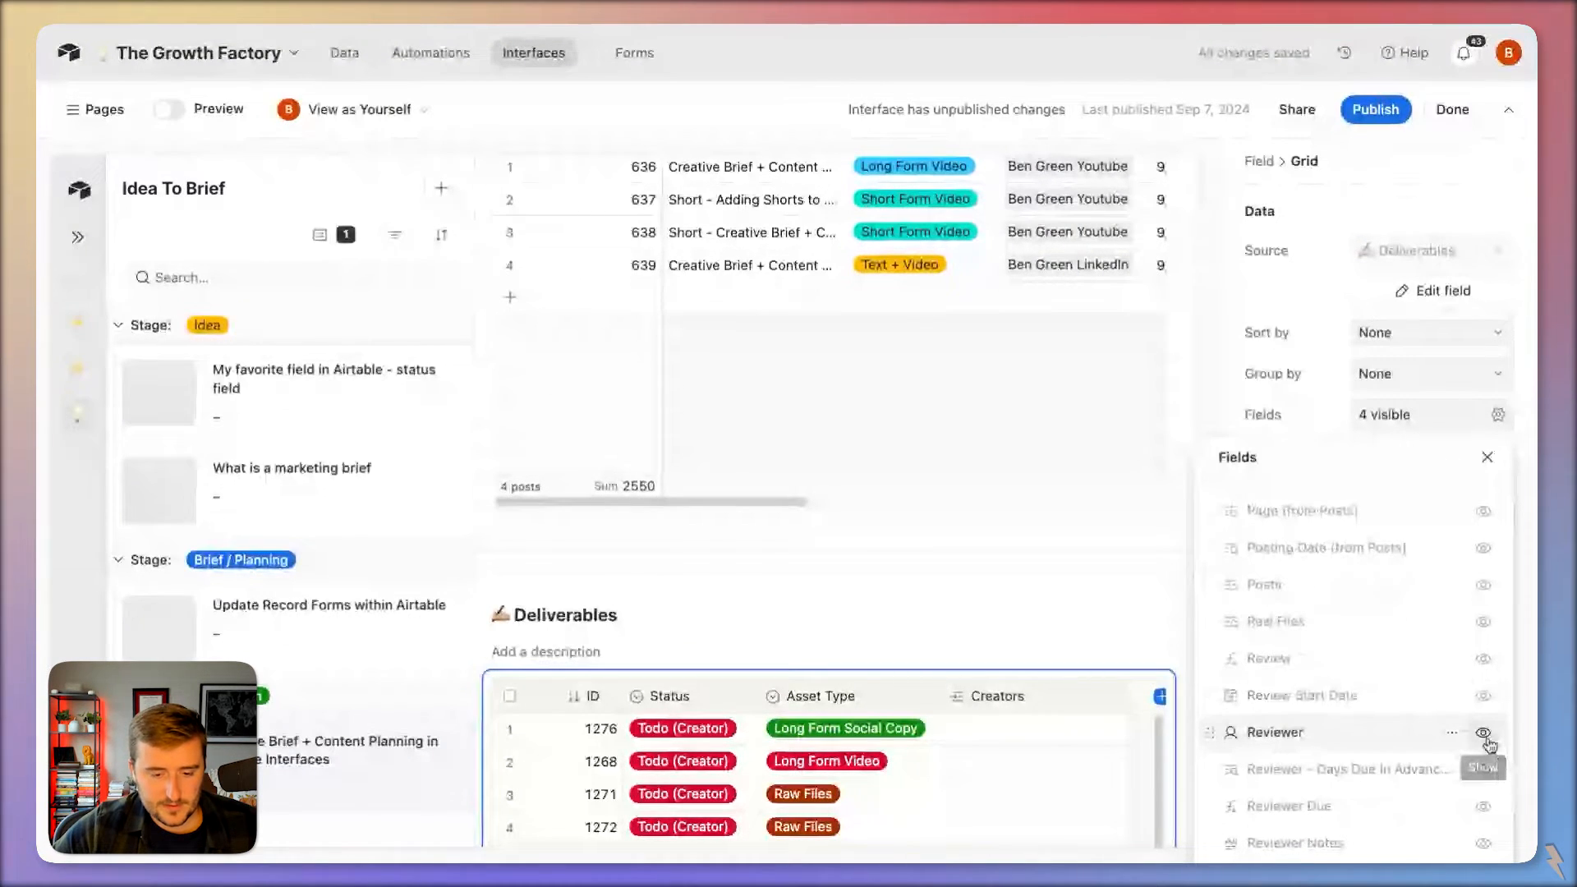
click(1485, 736)
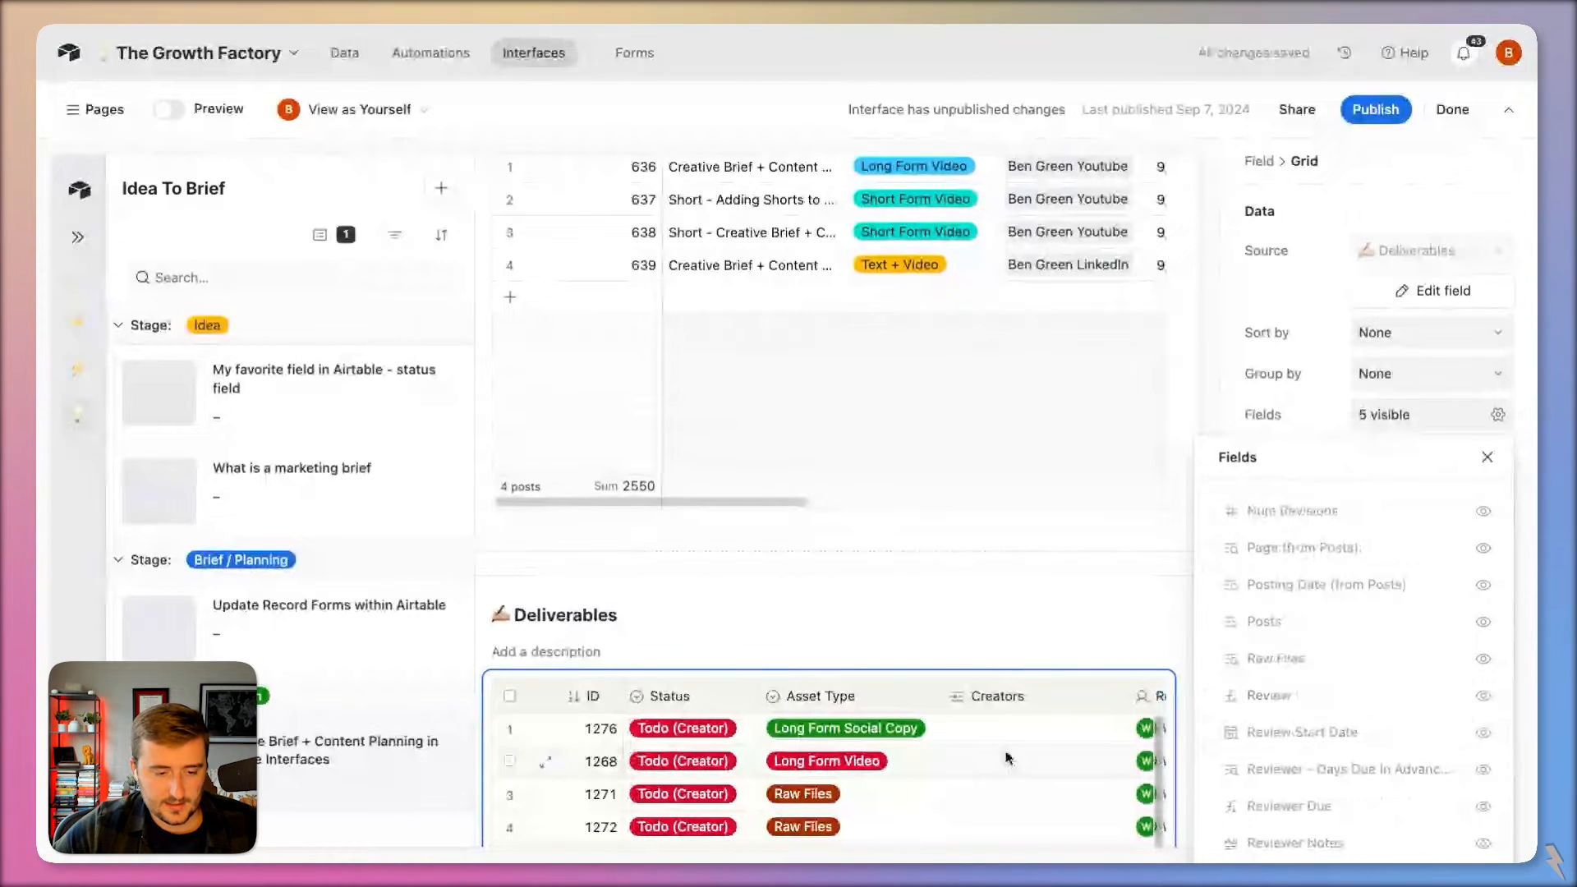
scroll(1426, 690, up, 5)
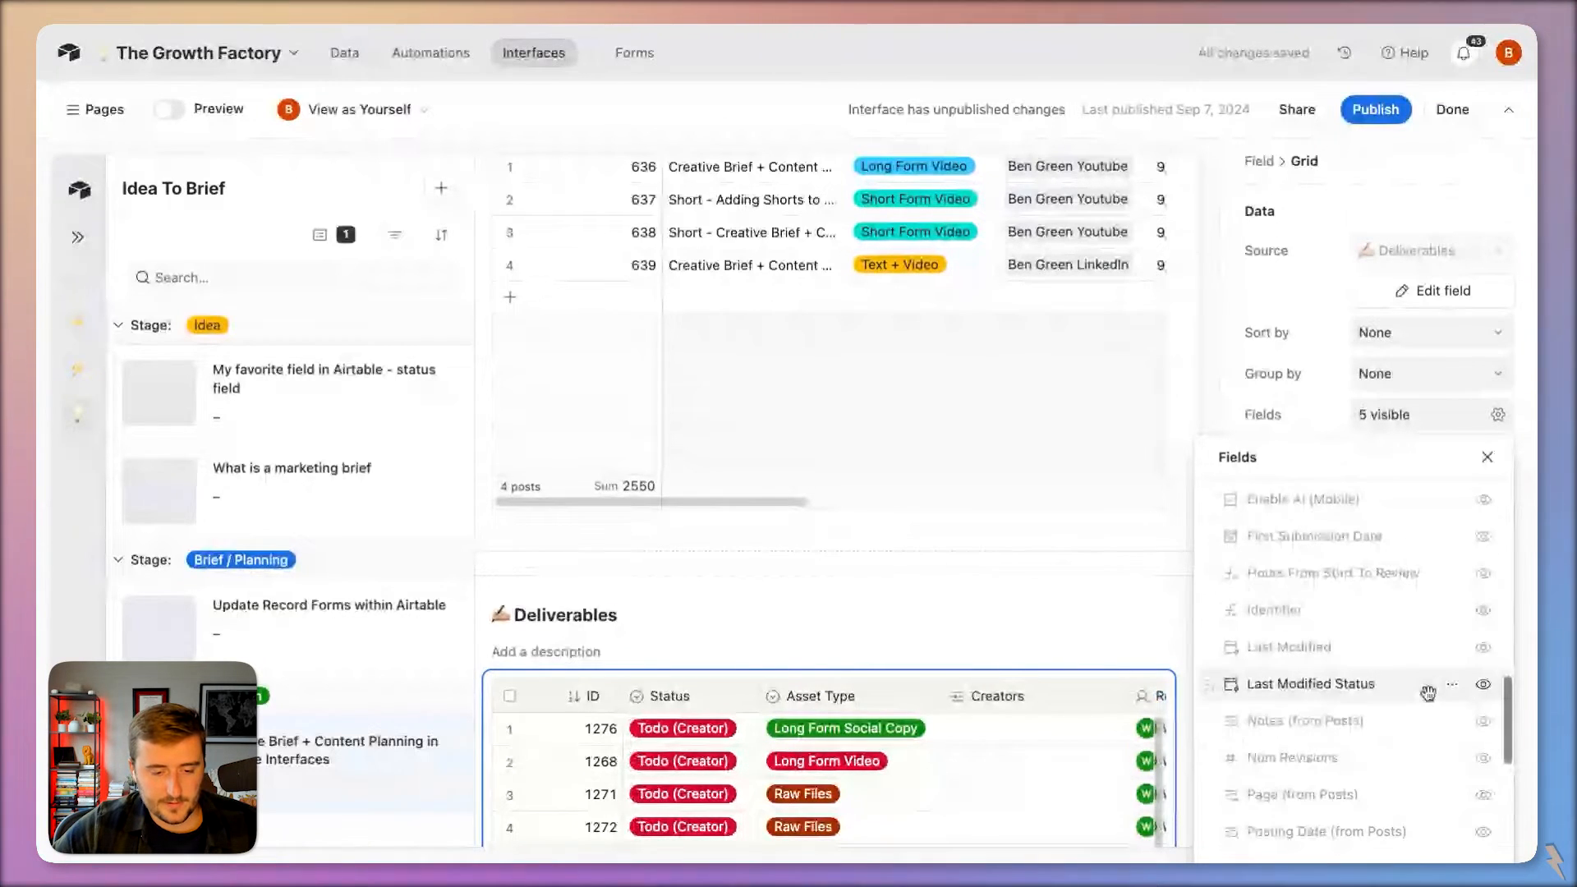
scroll(1428, 694, up, 10)
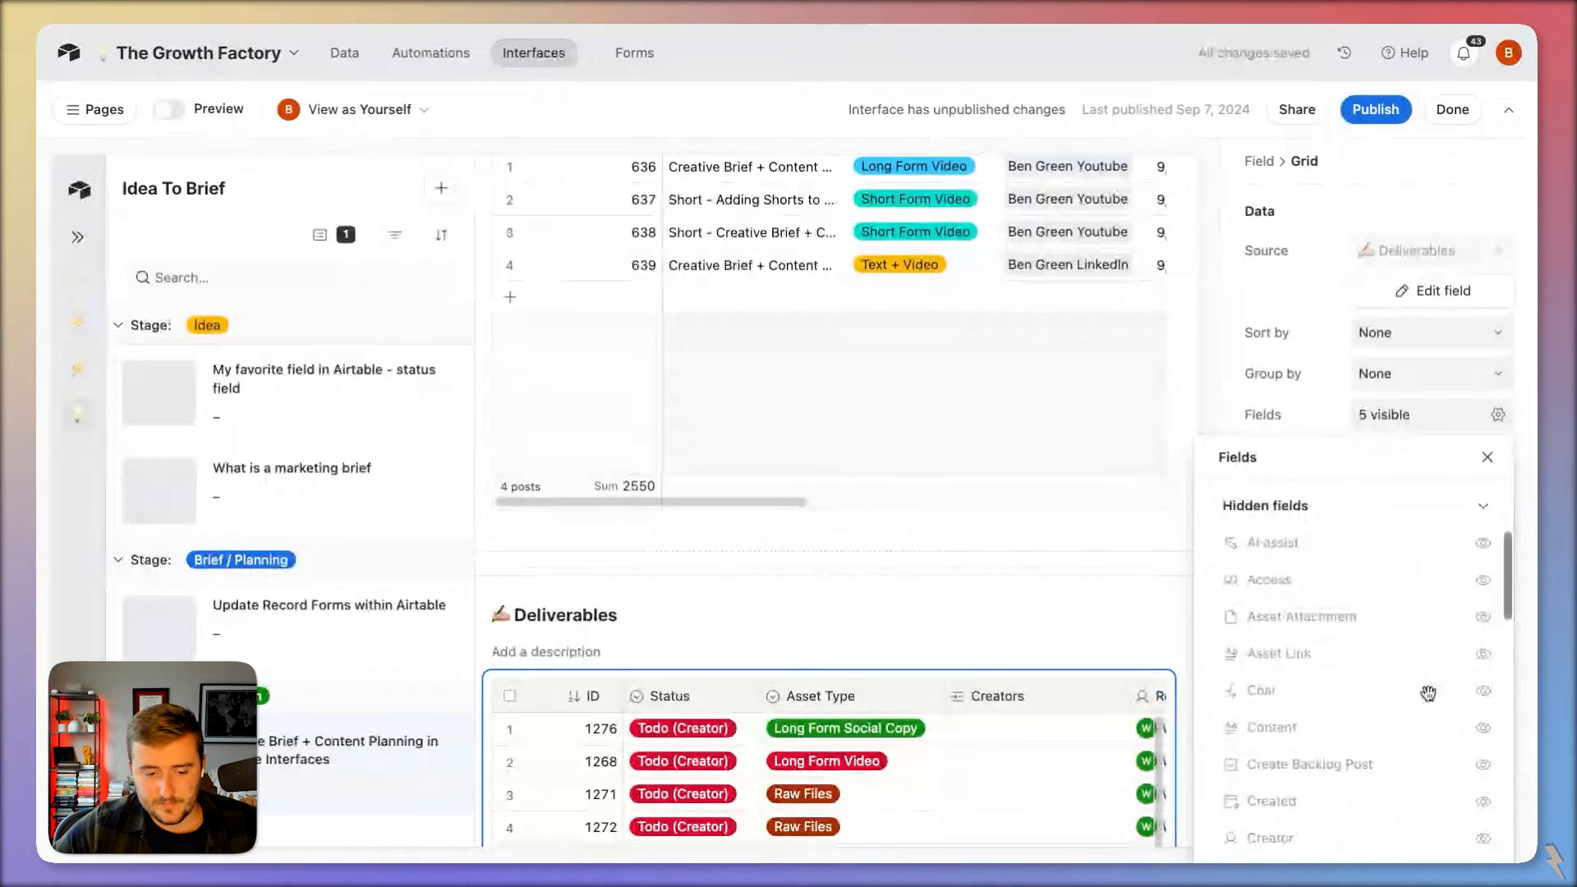
scroll(1429, 694, up, 3)
click(1484, 619)
click(939, 688)
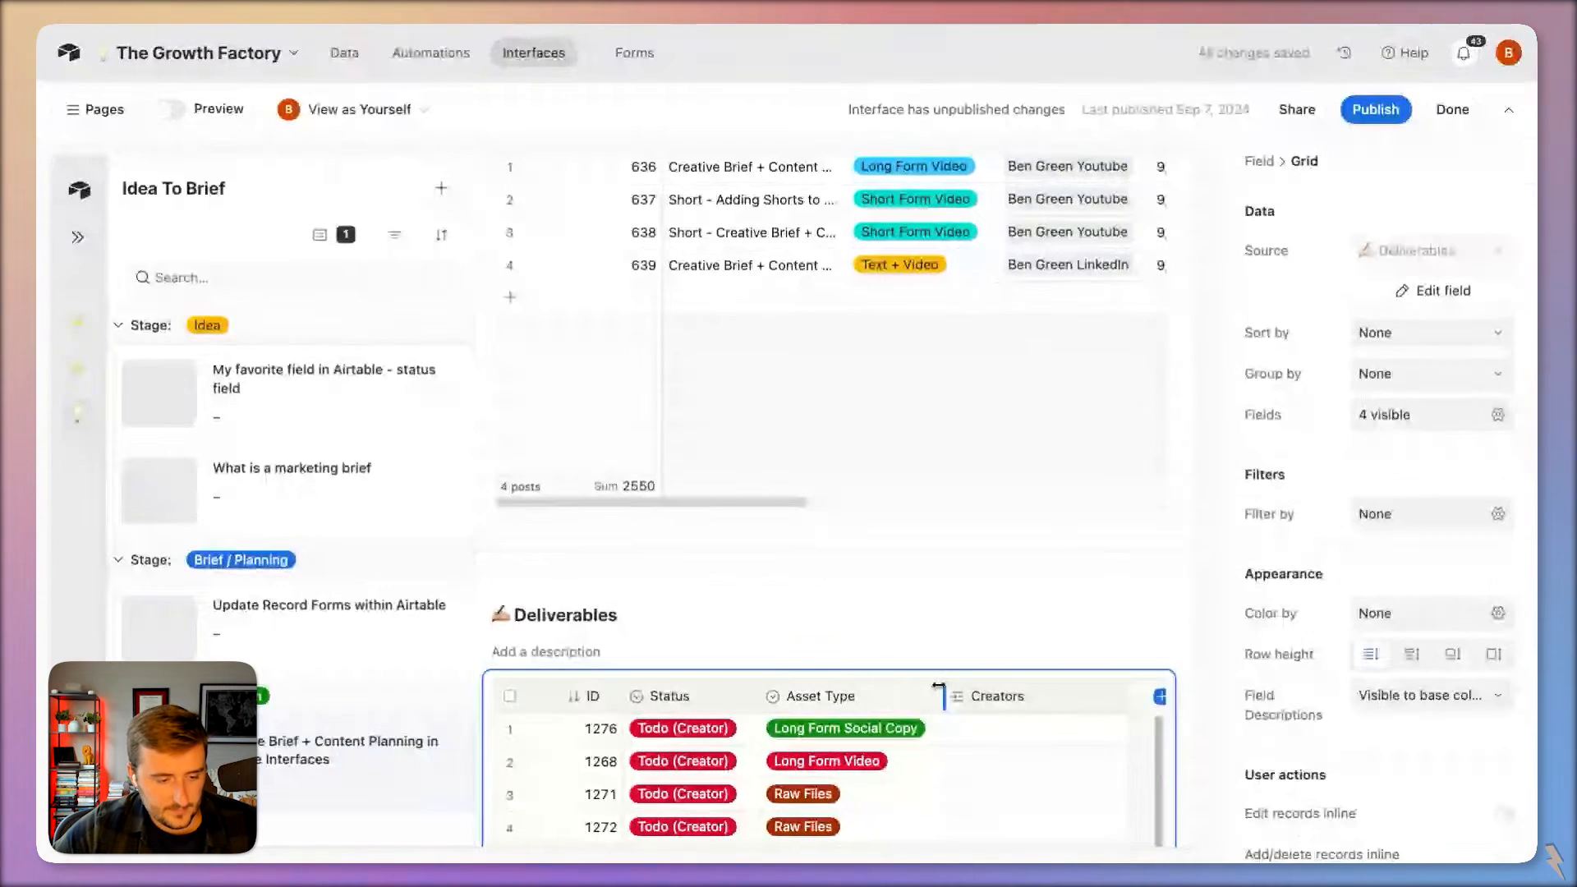
Step: Group the records of the Deliverables grid by the Posts field
scroll(909, 659, down, 1)
scroll(908, 659, down, 4)
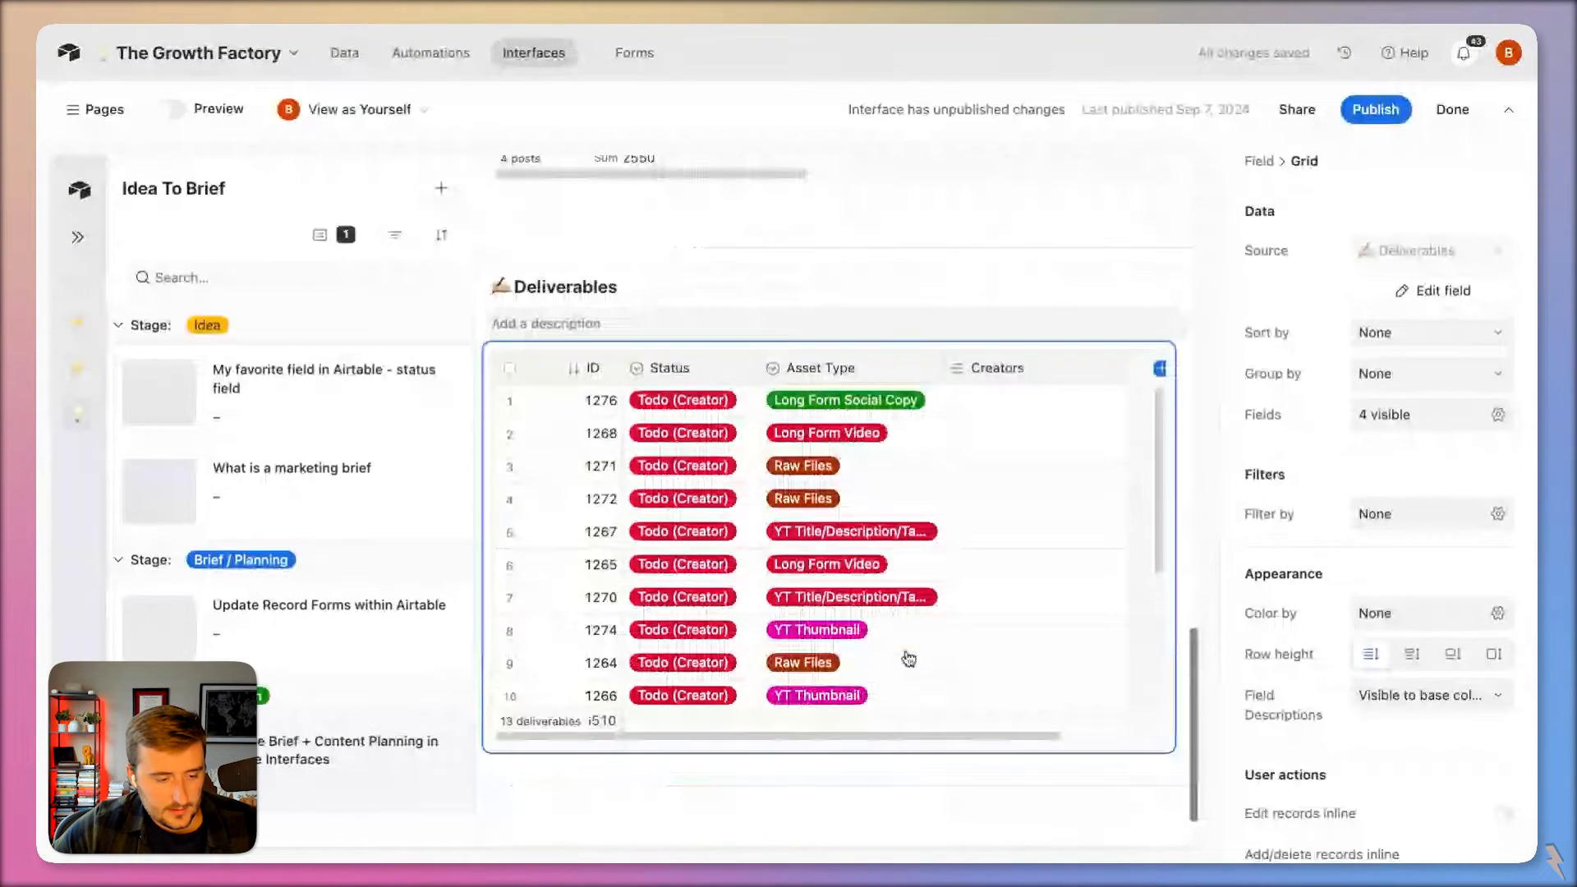
click(909, 659)
scroll(887, 647, down, 3)
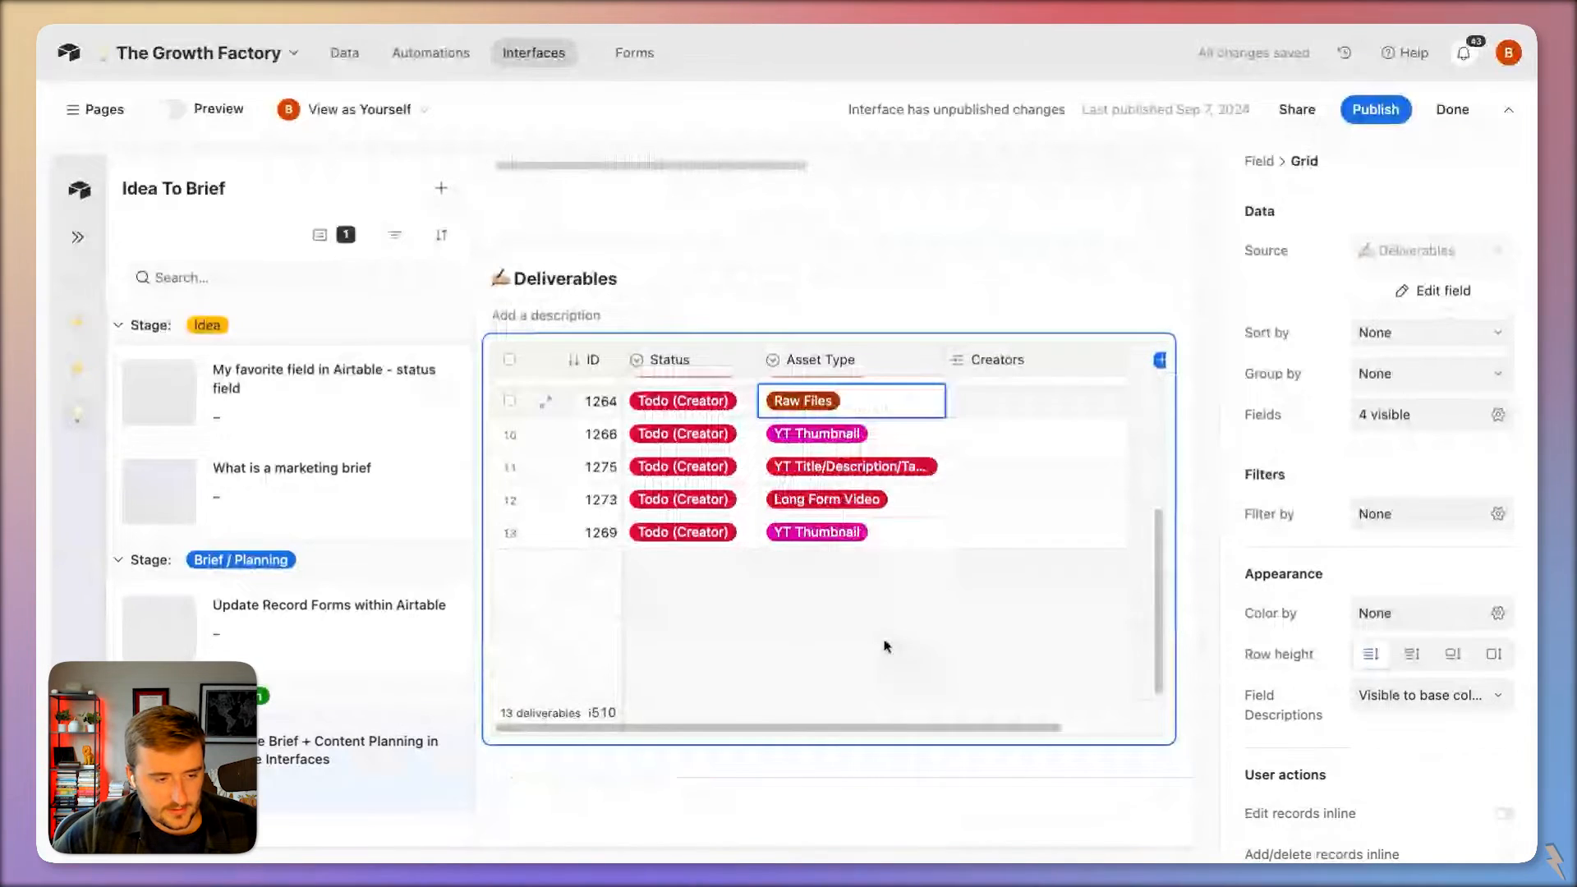
scroll(887, 646, up, 5)
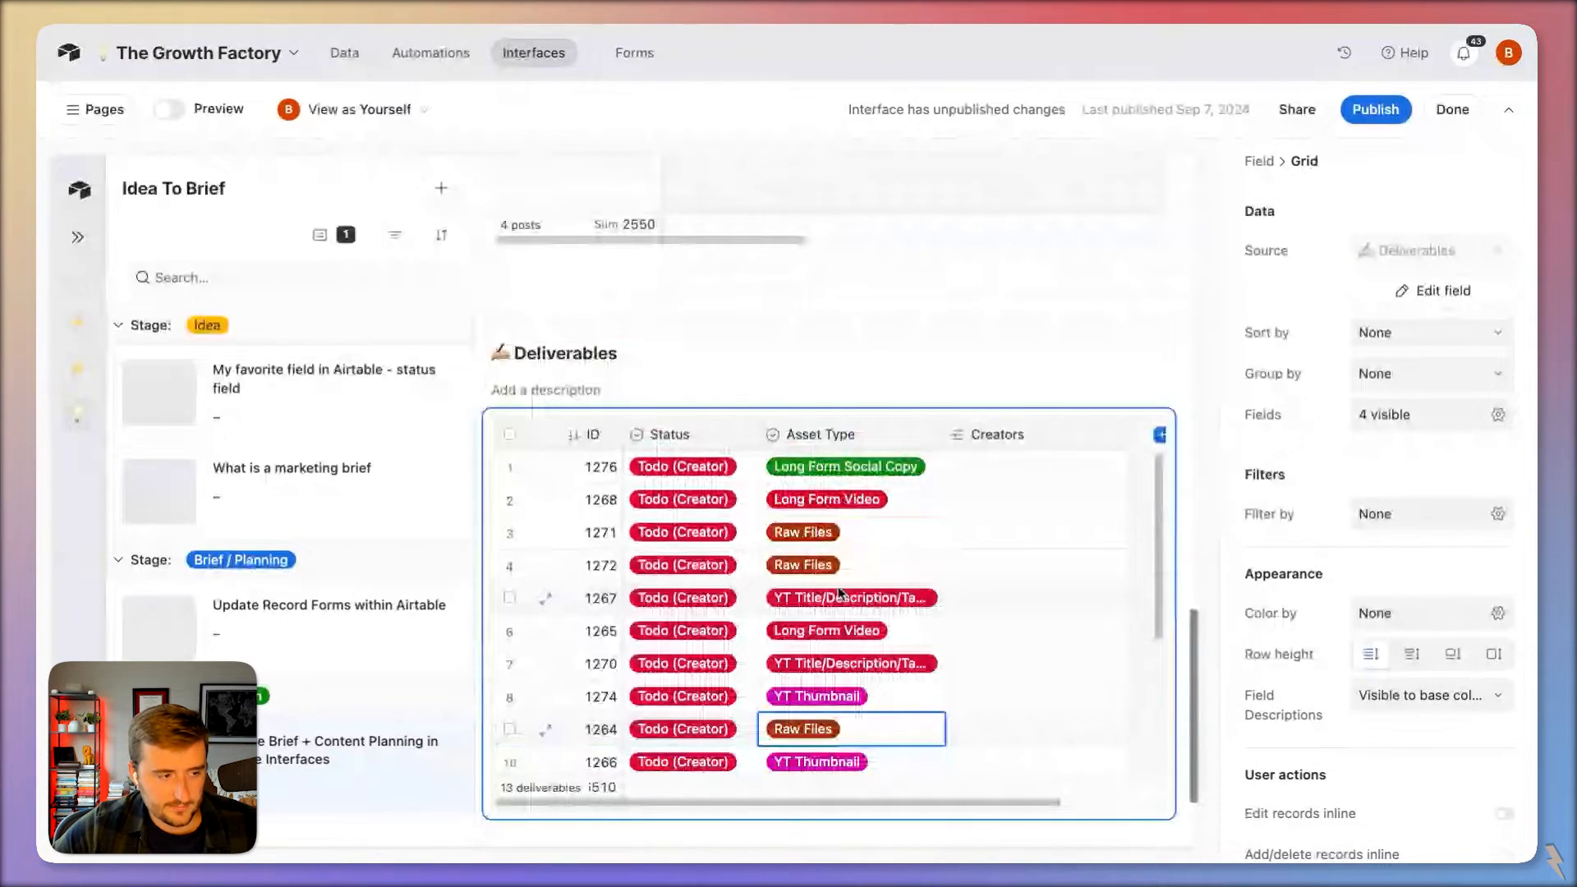
scroll(748, 633, down, 1)
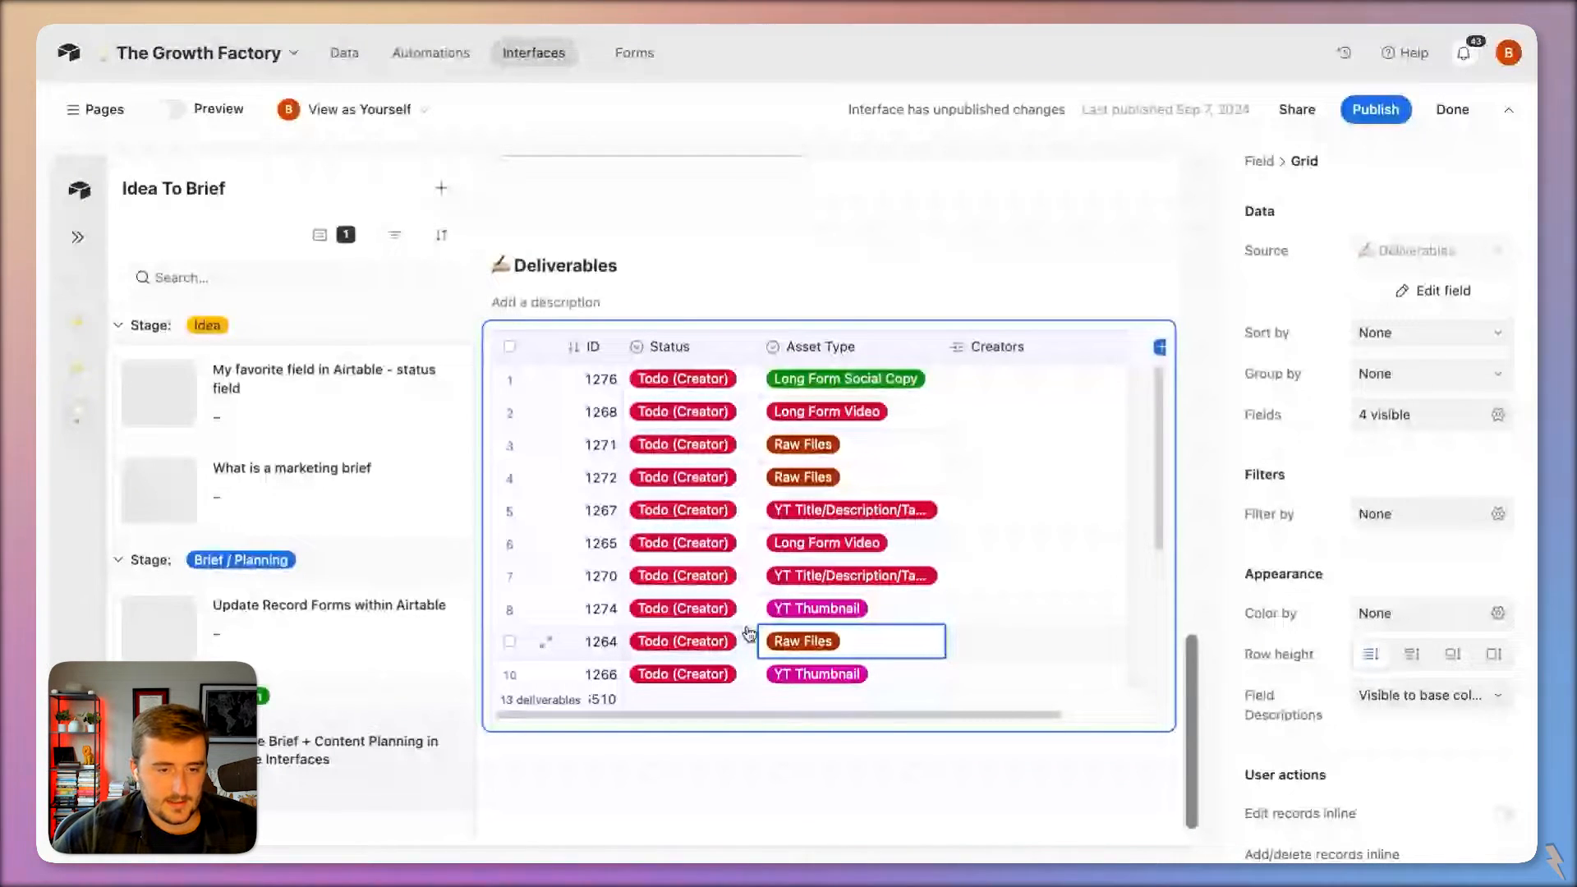
click(1400, 380)
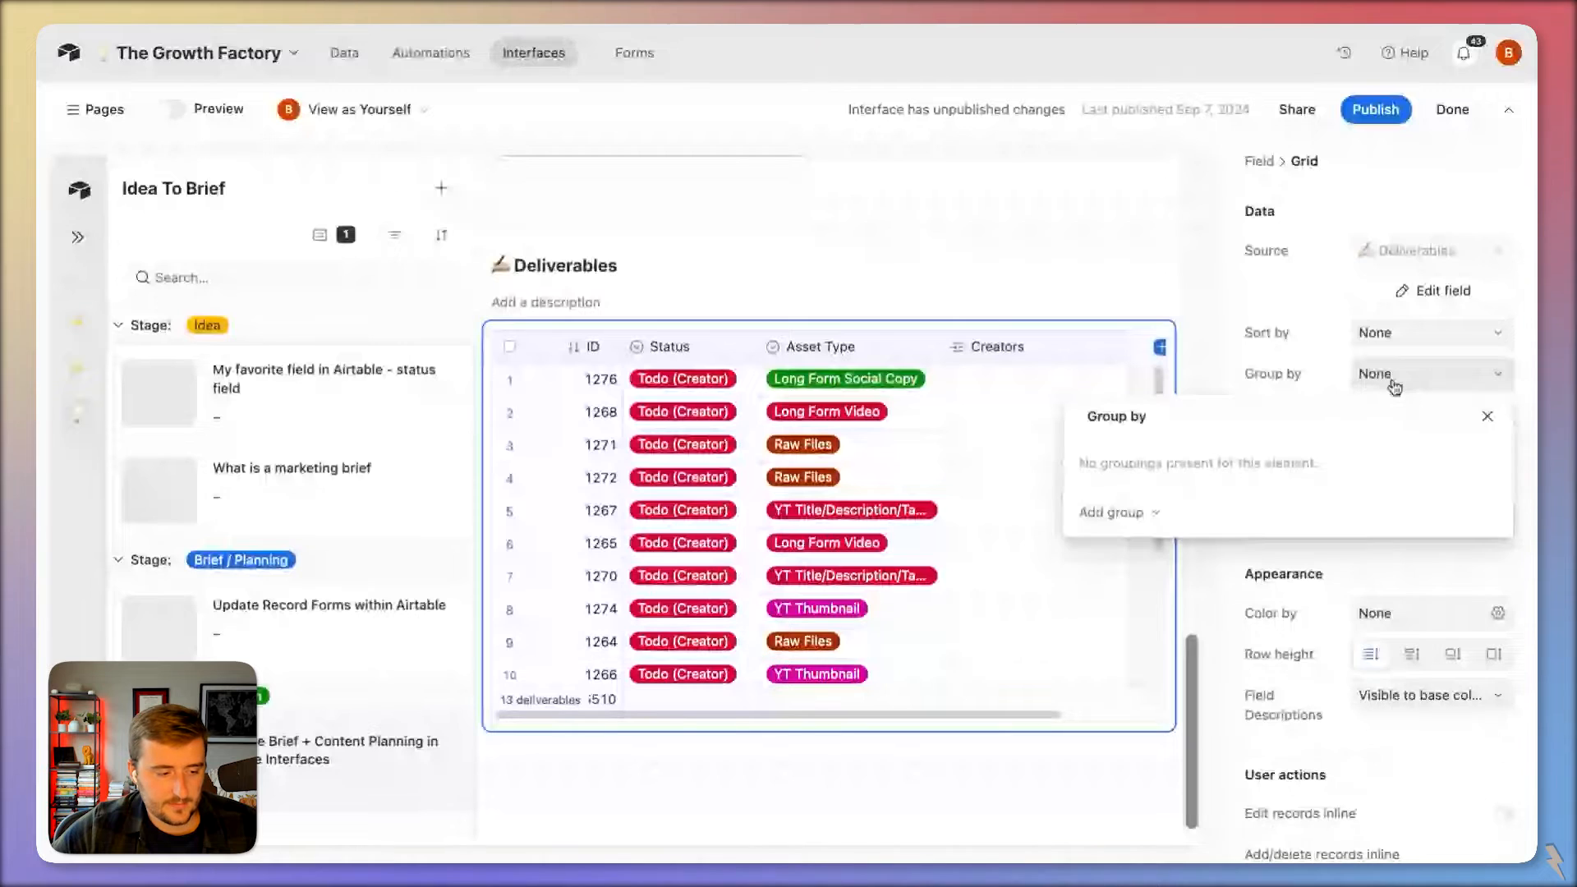
click(1111, 512)
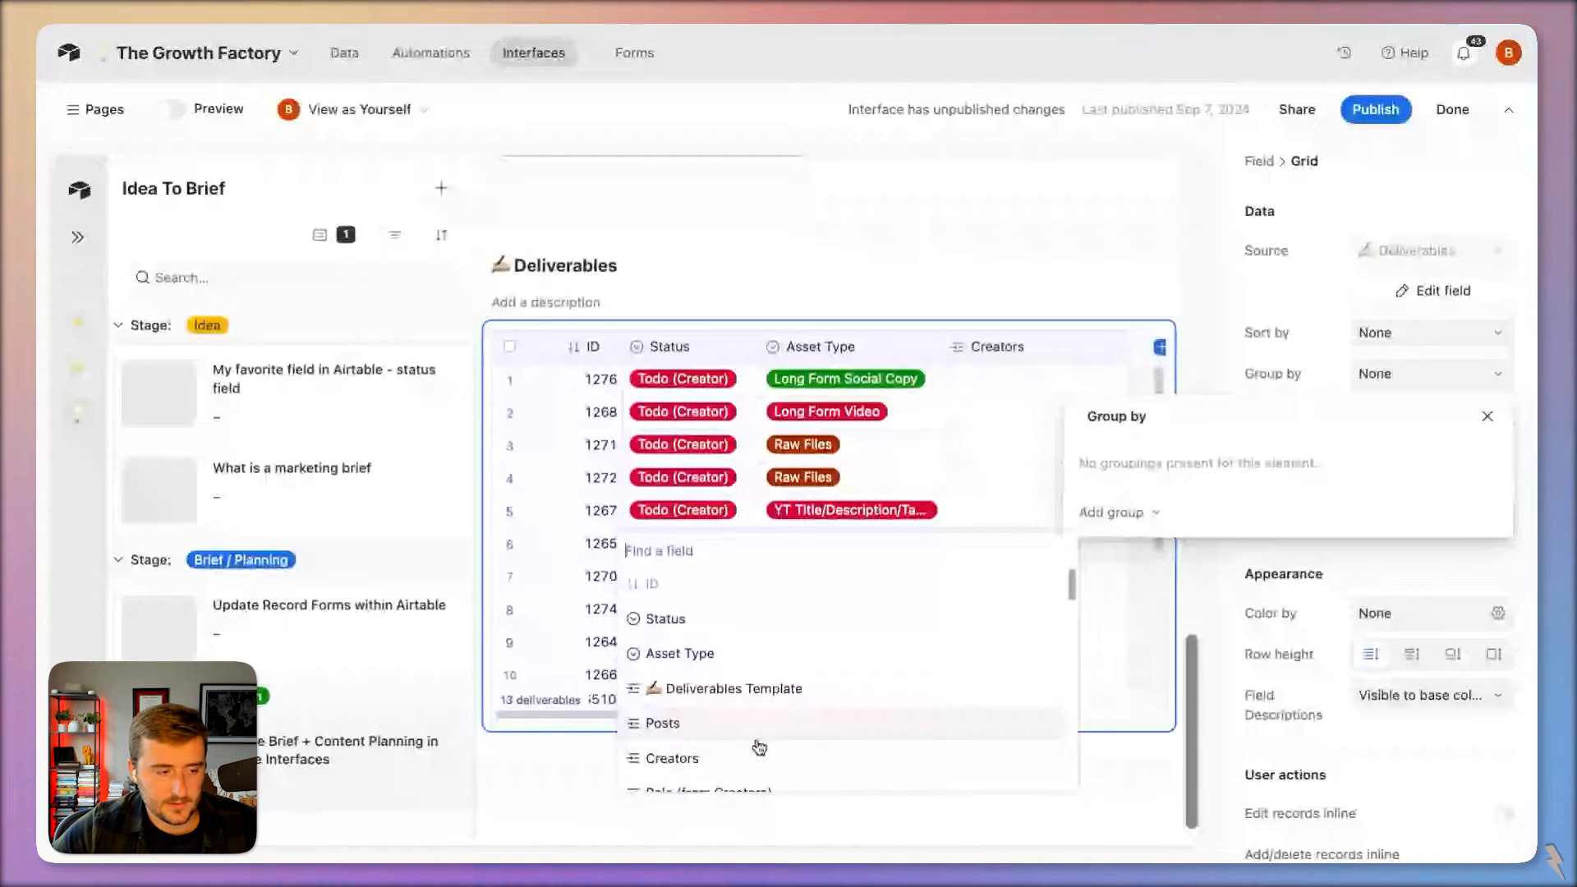
click(662, 722)
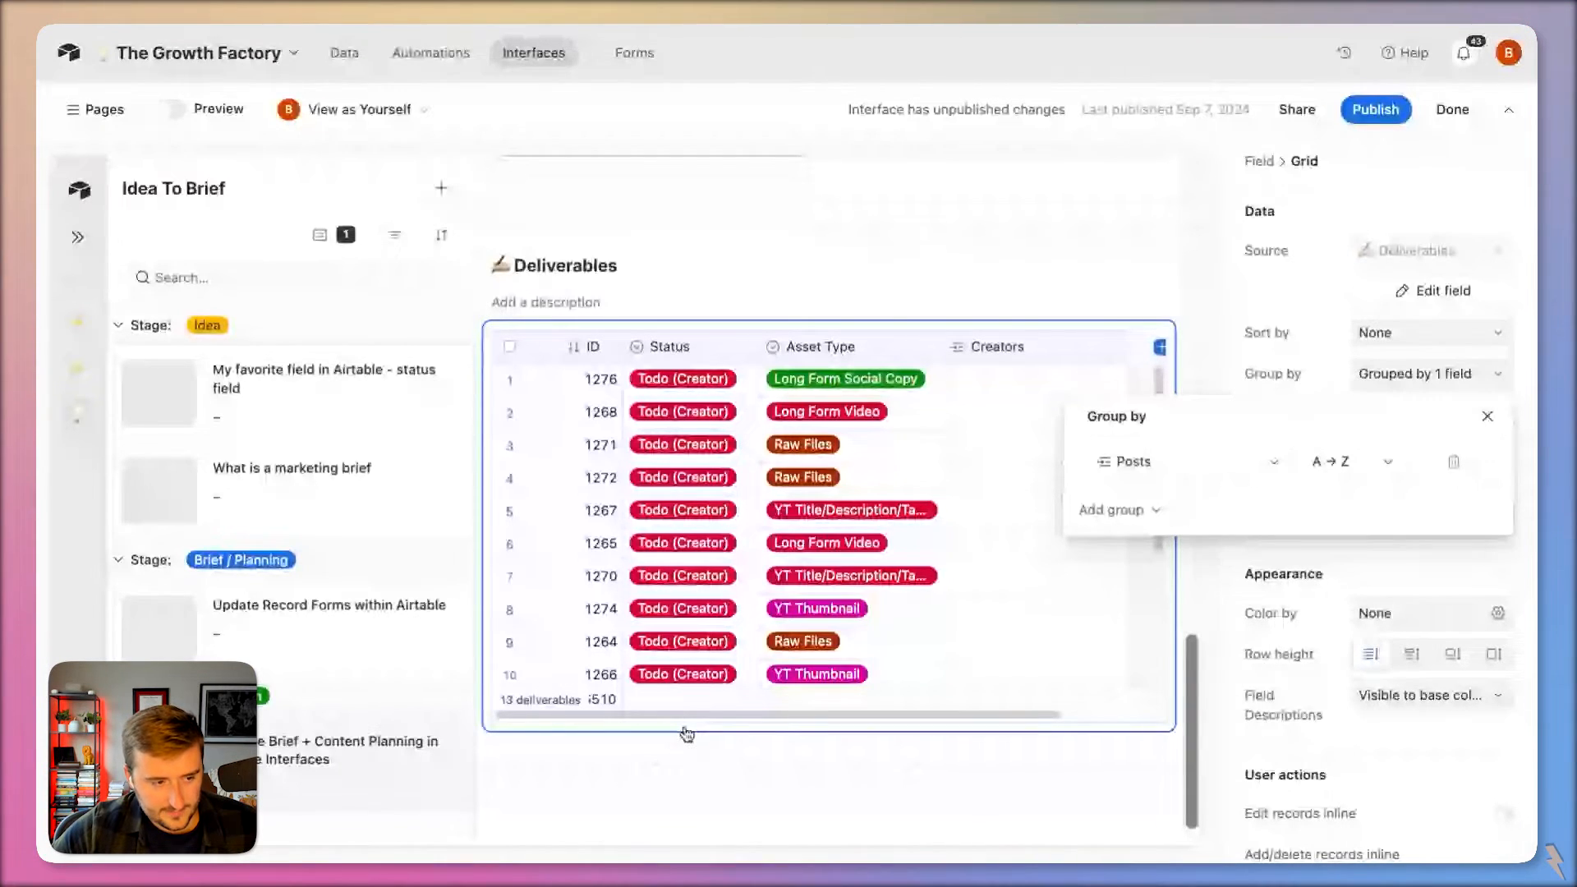
click(799, 544)
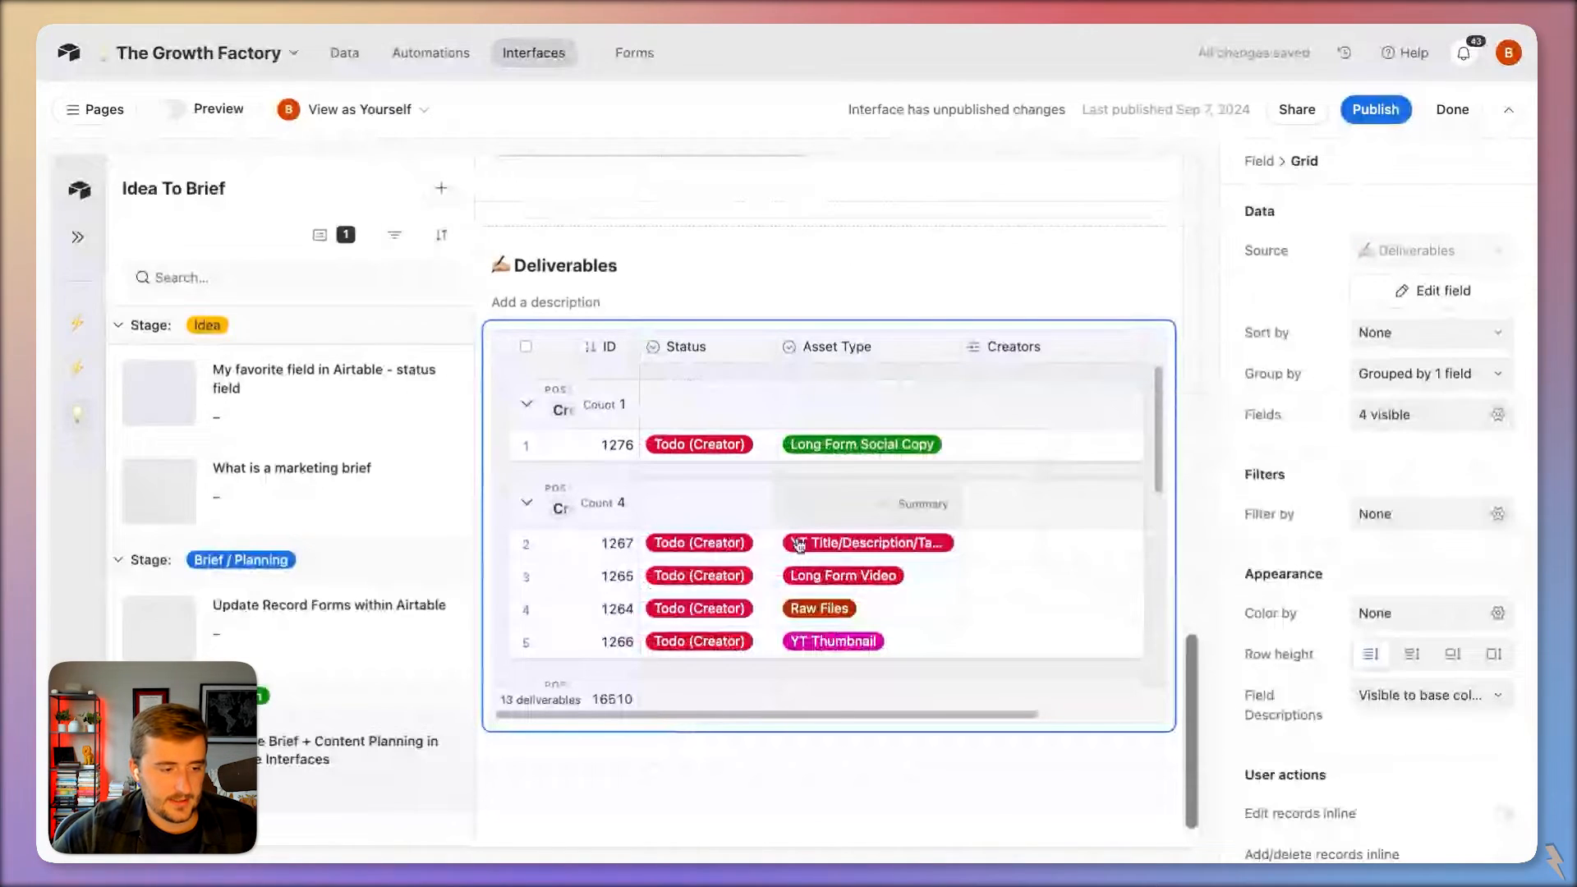
Step: Examine the grouped deliverables, collapsing and expanding the post groups to check how their headings and columns read
scroll(799, 545, down, 5)
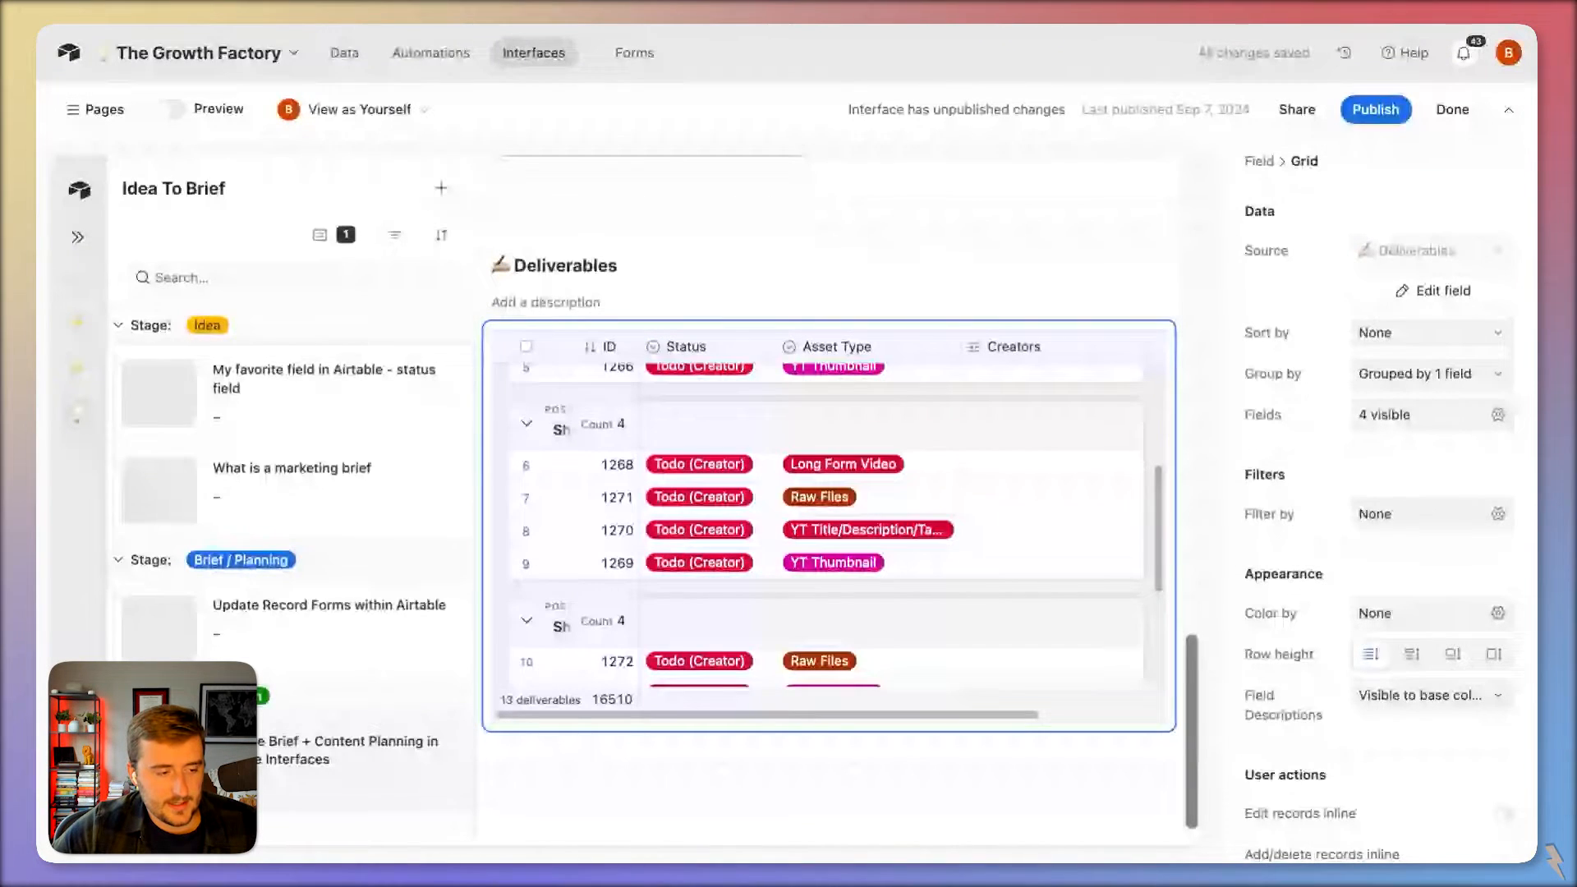
scroll(613, 411, up, 5)
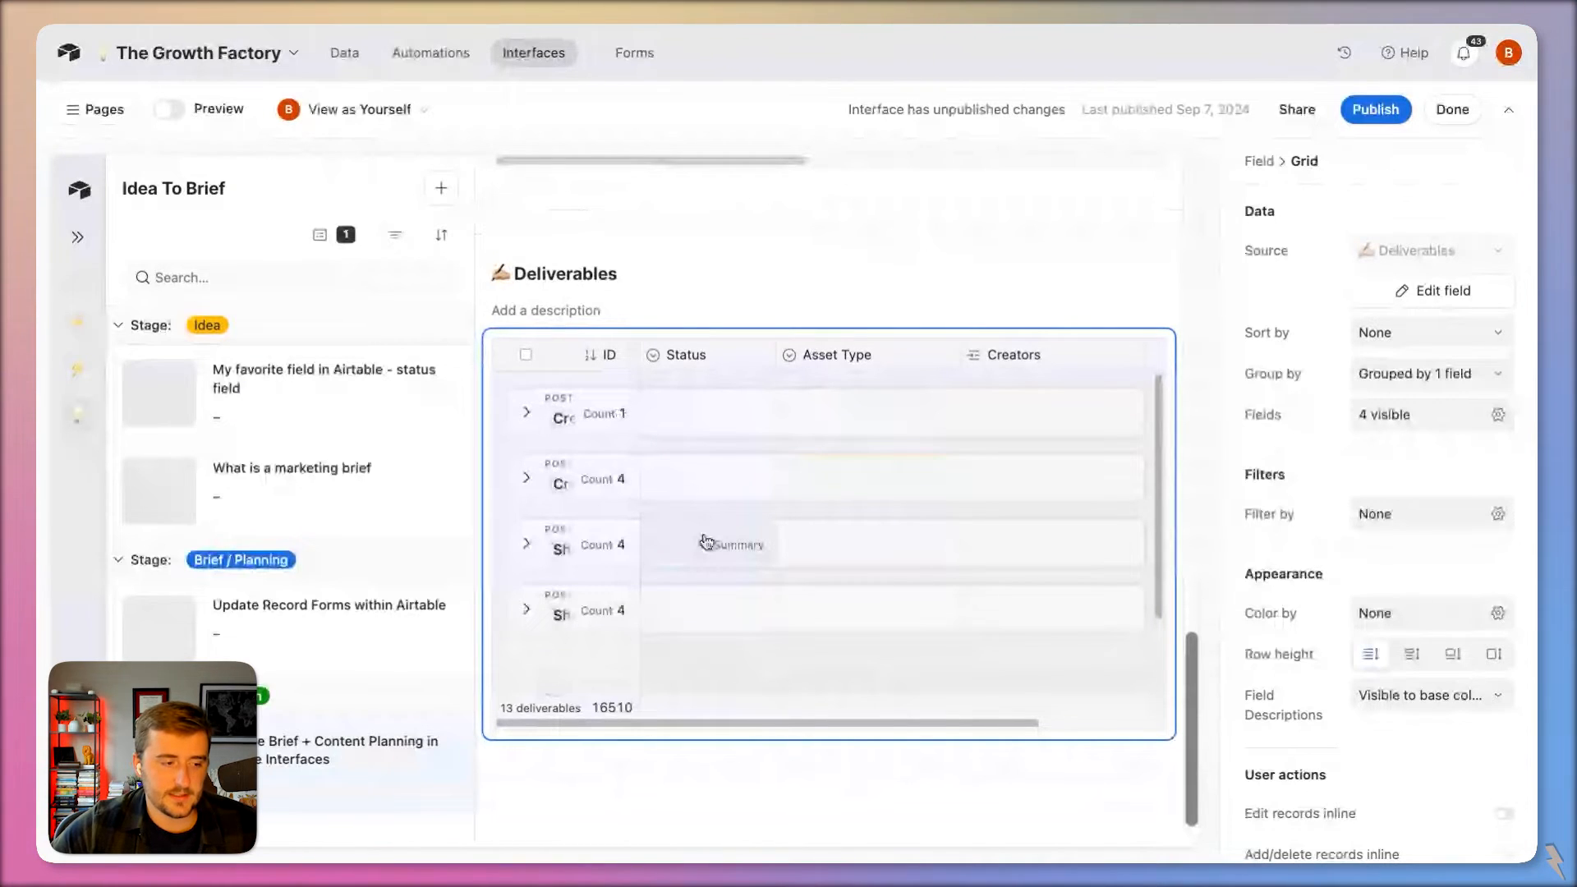
scroll(652, 423, up, 2)
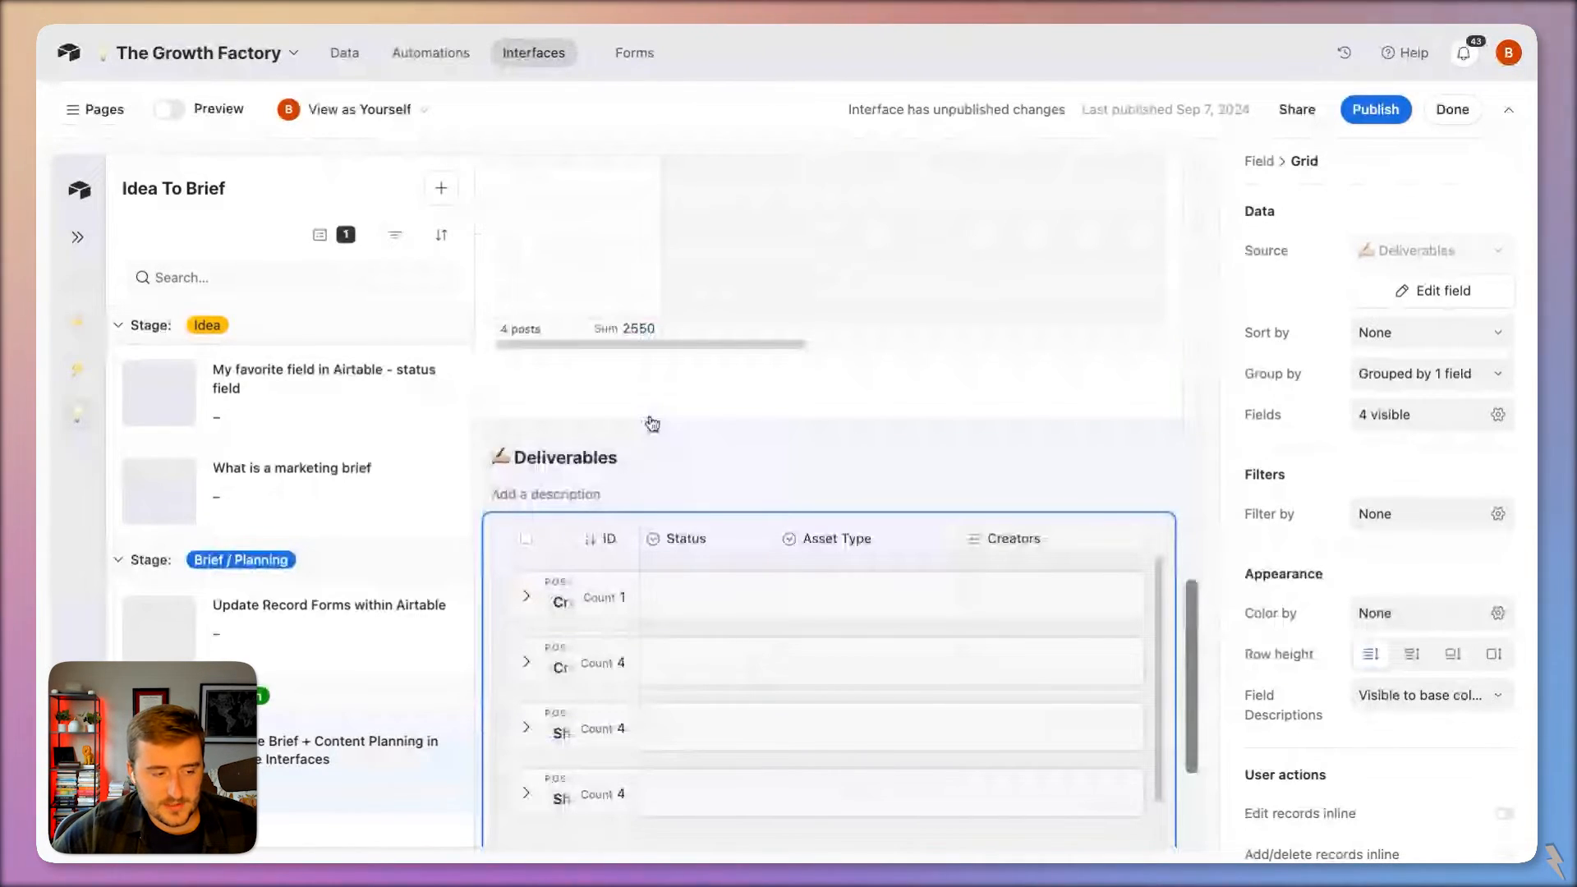
scroll(679, 564, down, 2)
scroll(695, 605, up, 2)
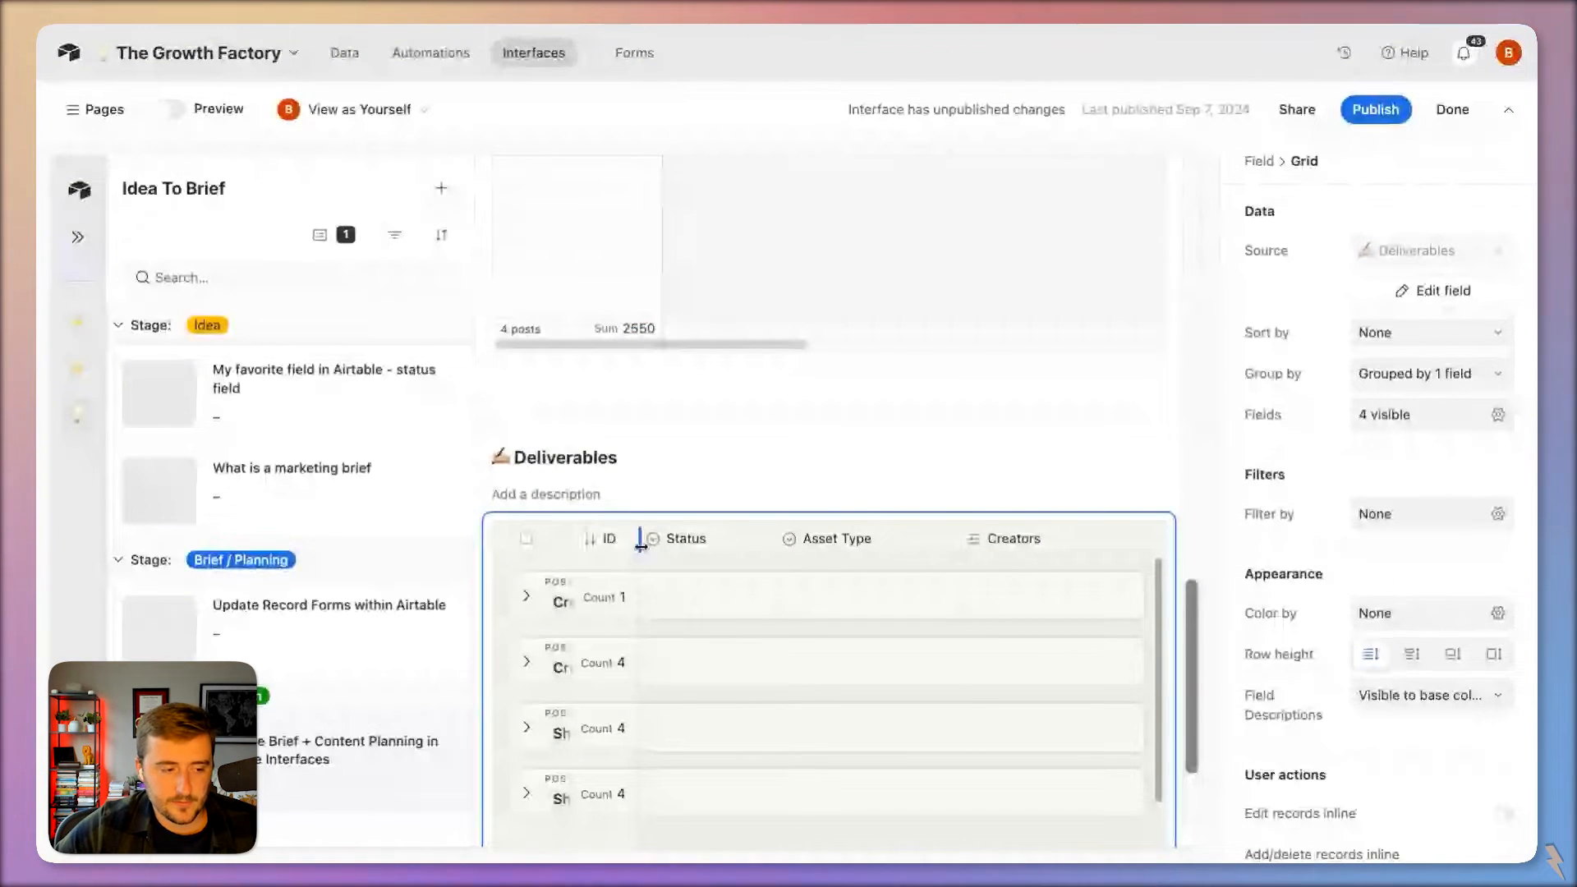
click(528, 659)
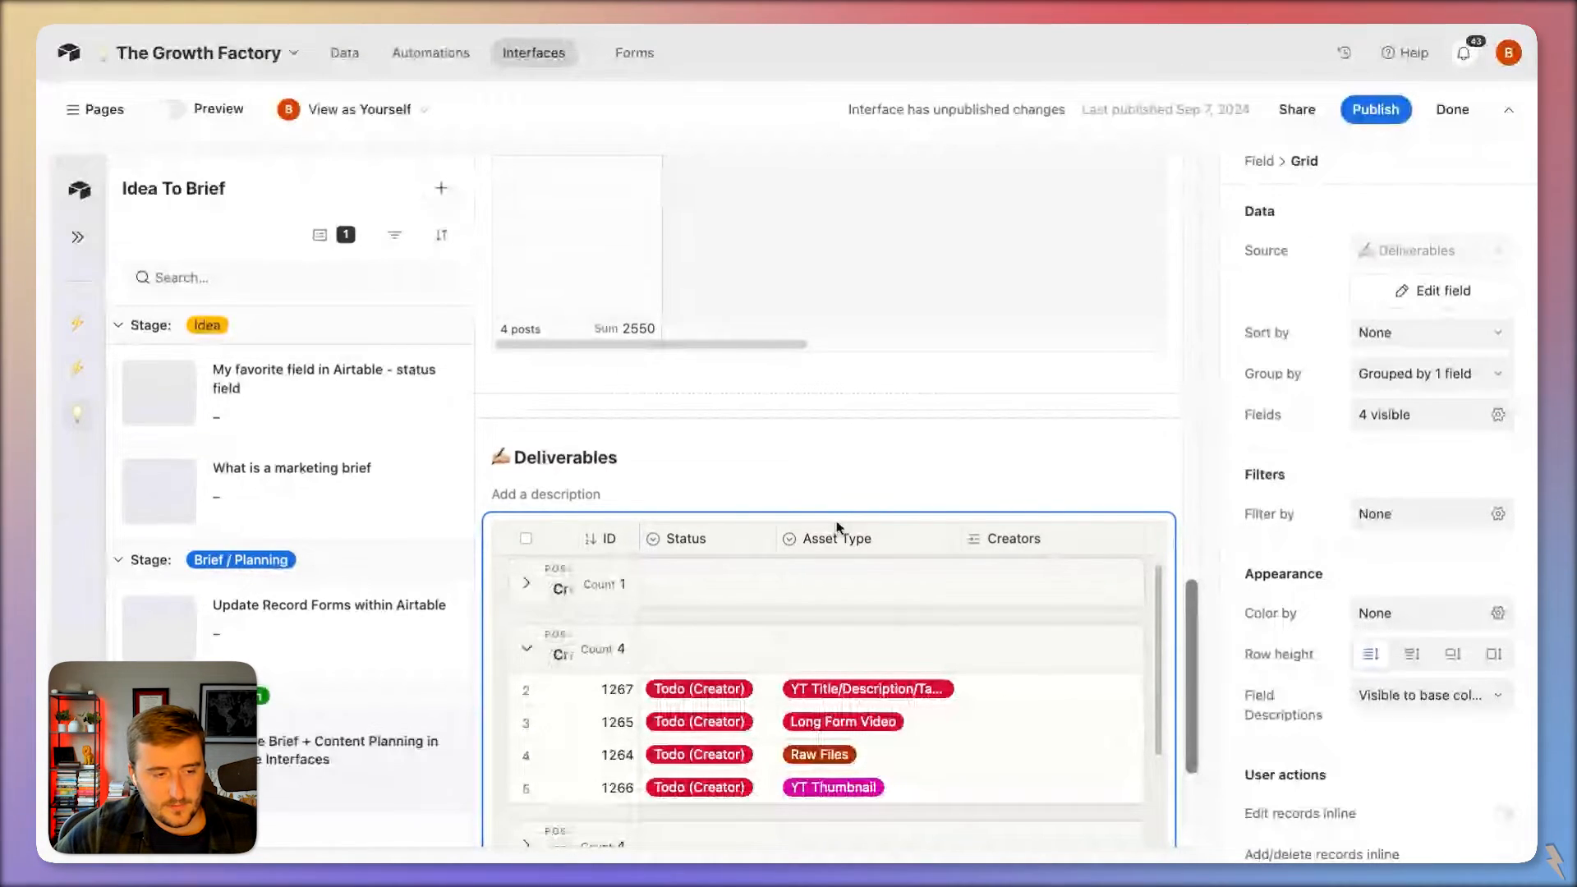
scroll(838, 528, down, 3)
scroll(837, 529, right, 1)
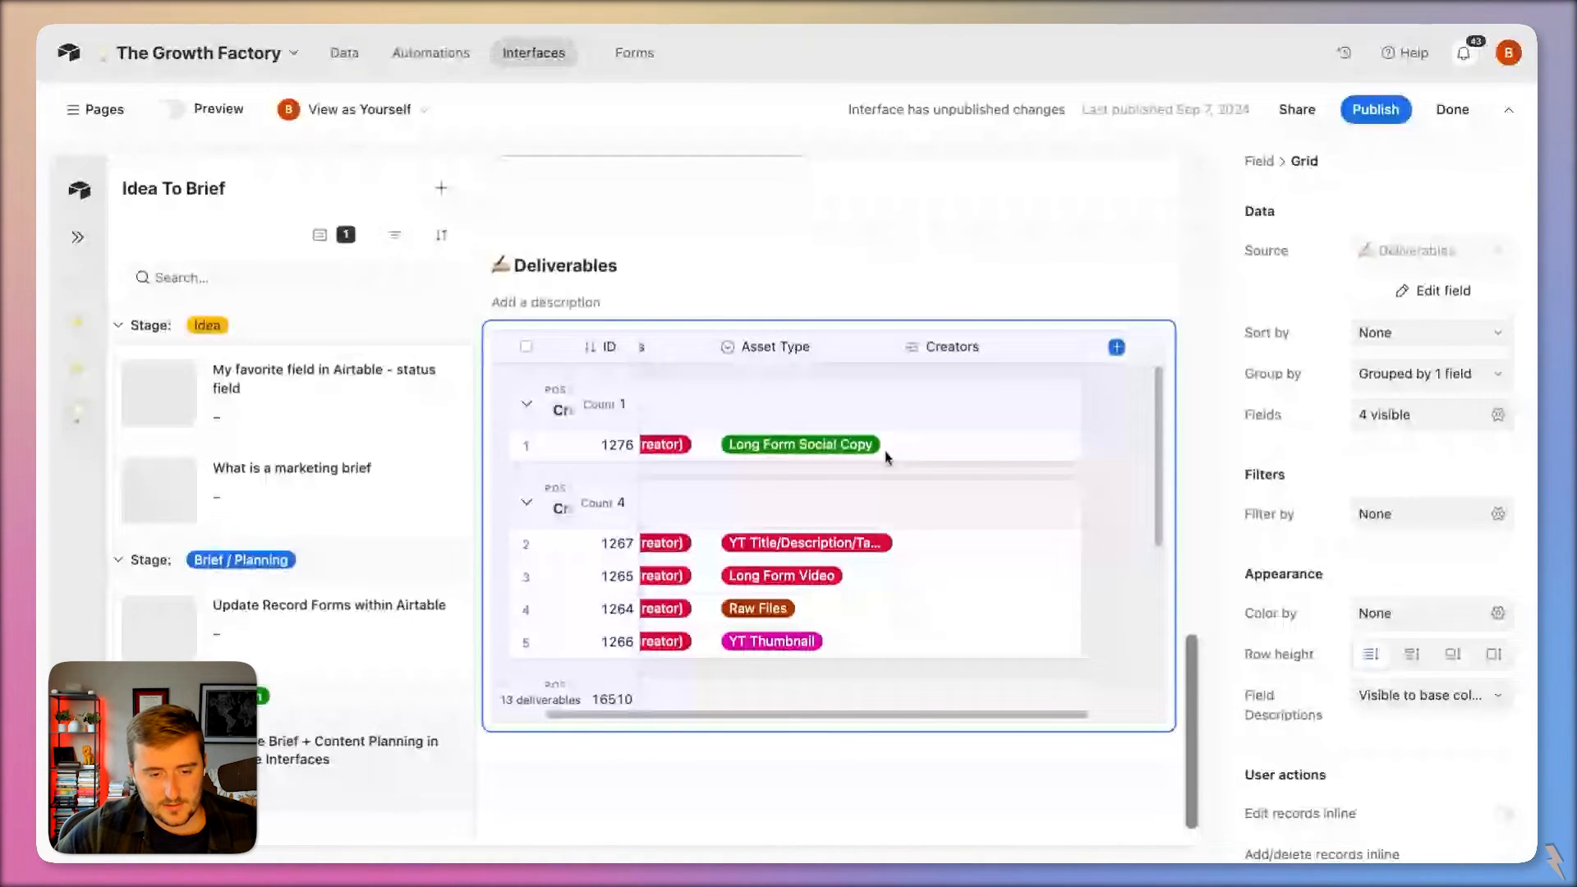
Step: Show the Posts field as a column in the Deliverables grid
click(1385, 416)
scroll(1394, 581, down, 5)
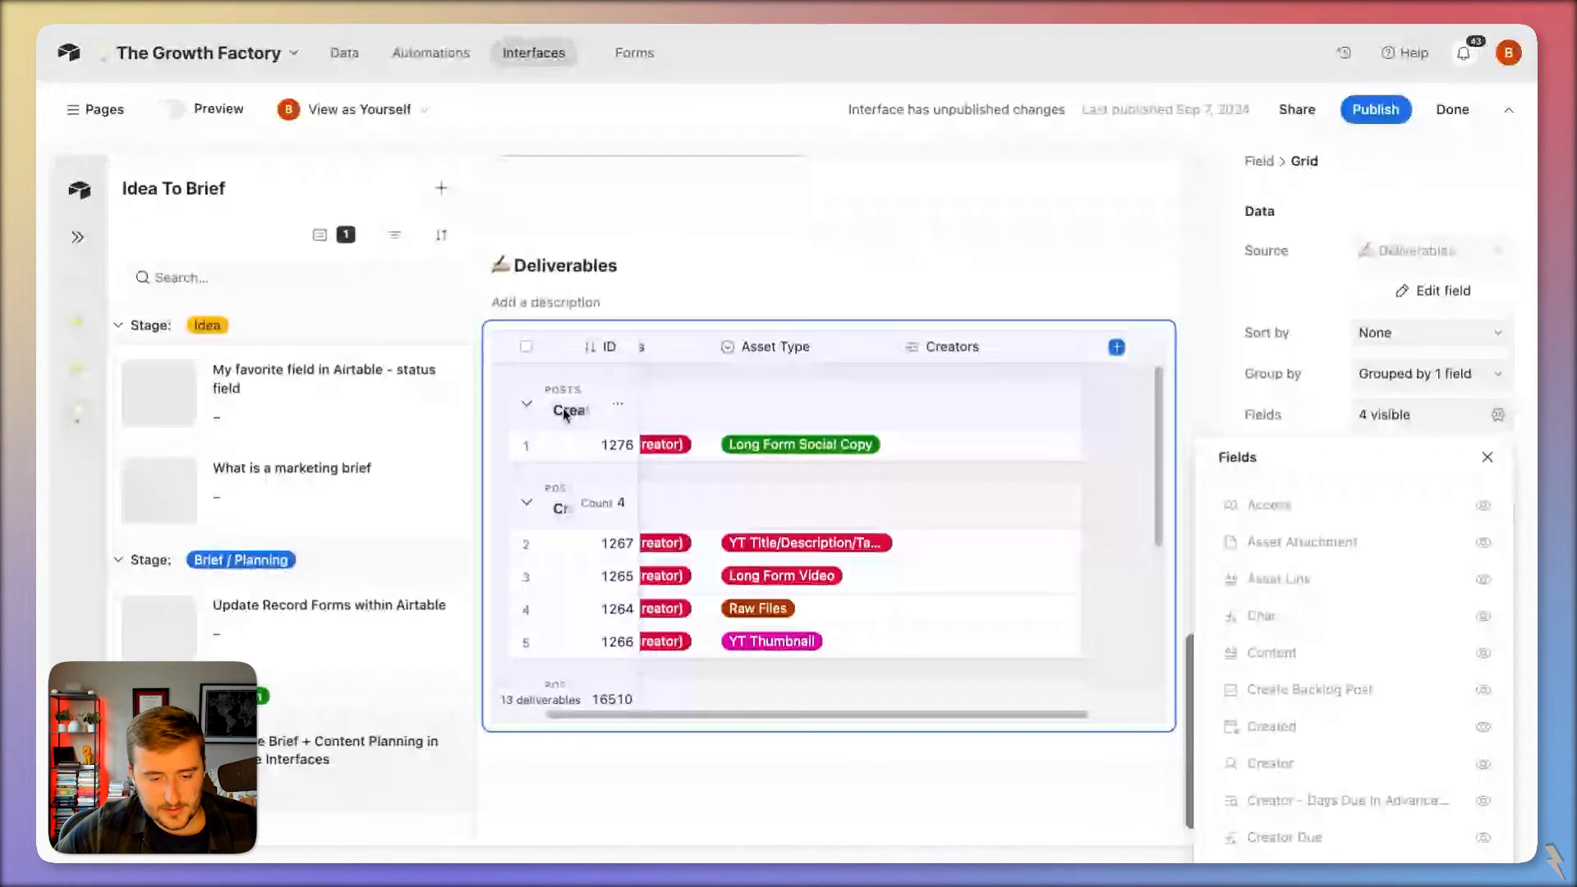
scroll(1347, 829, down, 3)
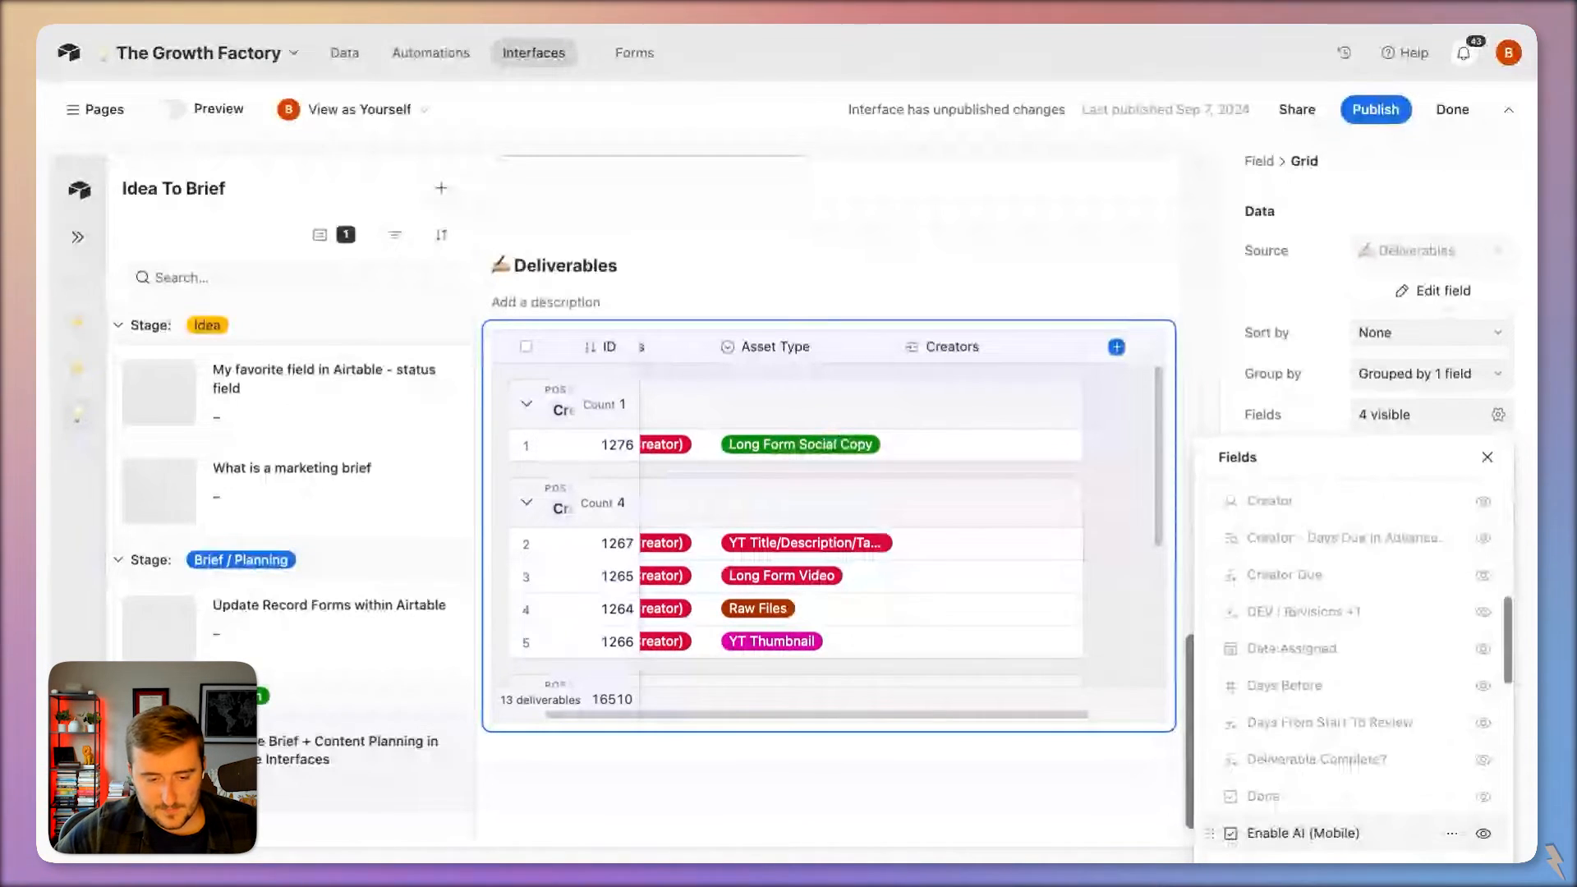
scroll(1347, 830, down, 5)
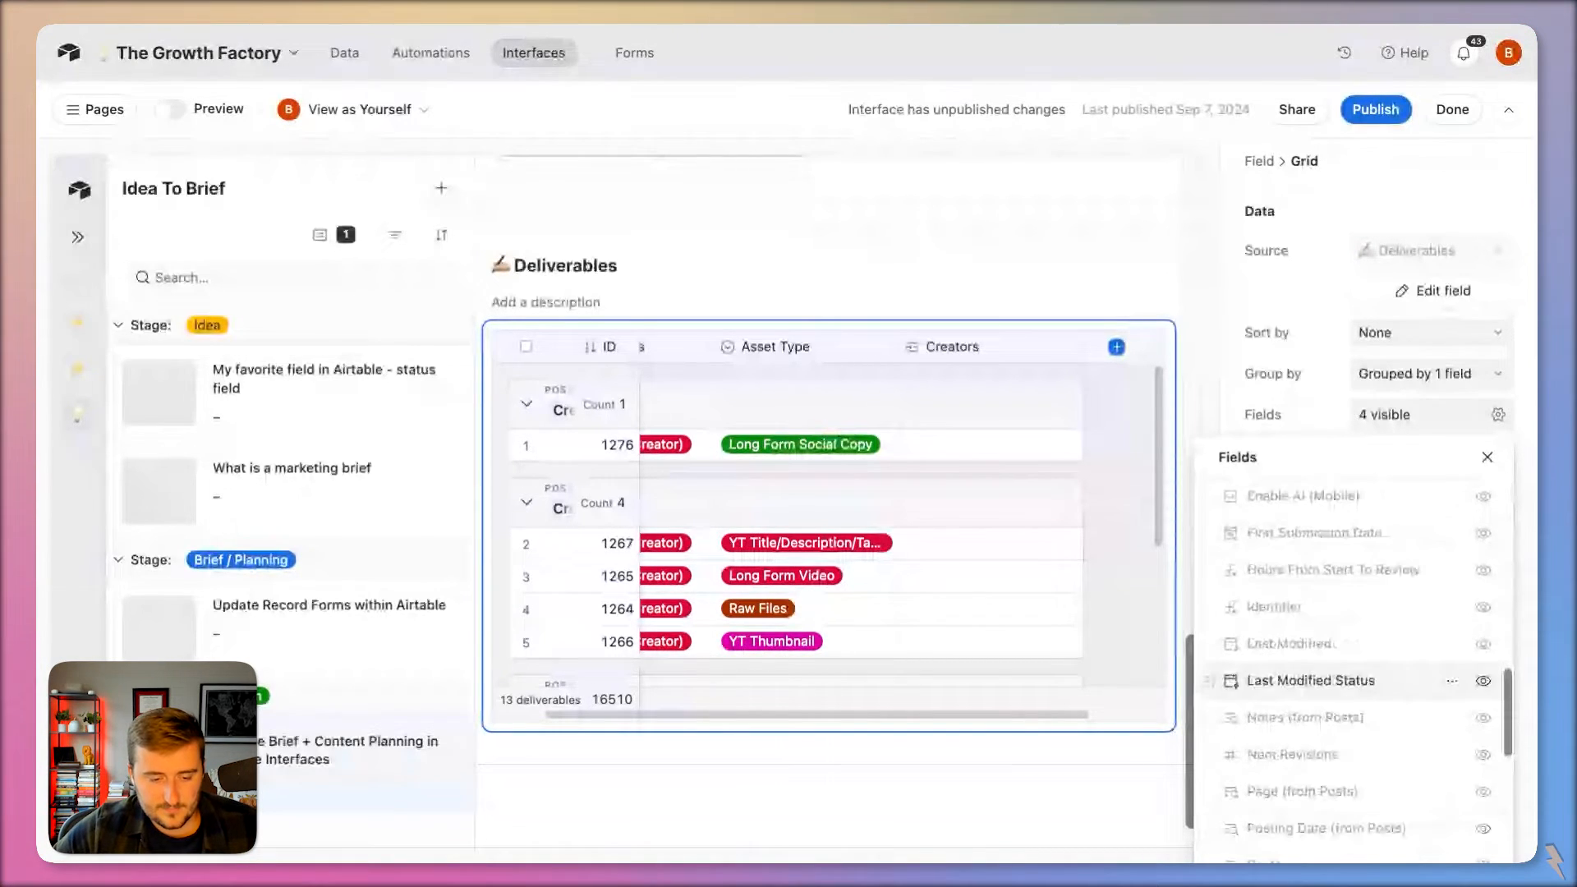
scroll(1386, 688, down, 5)
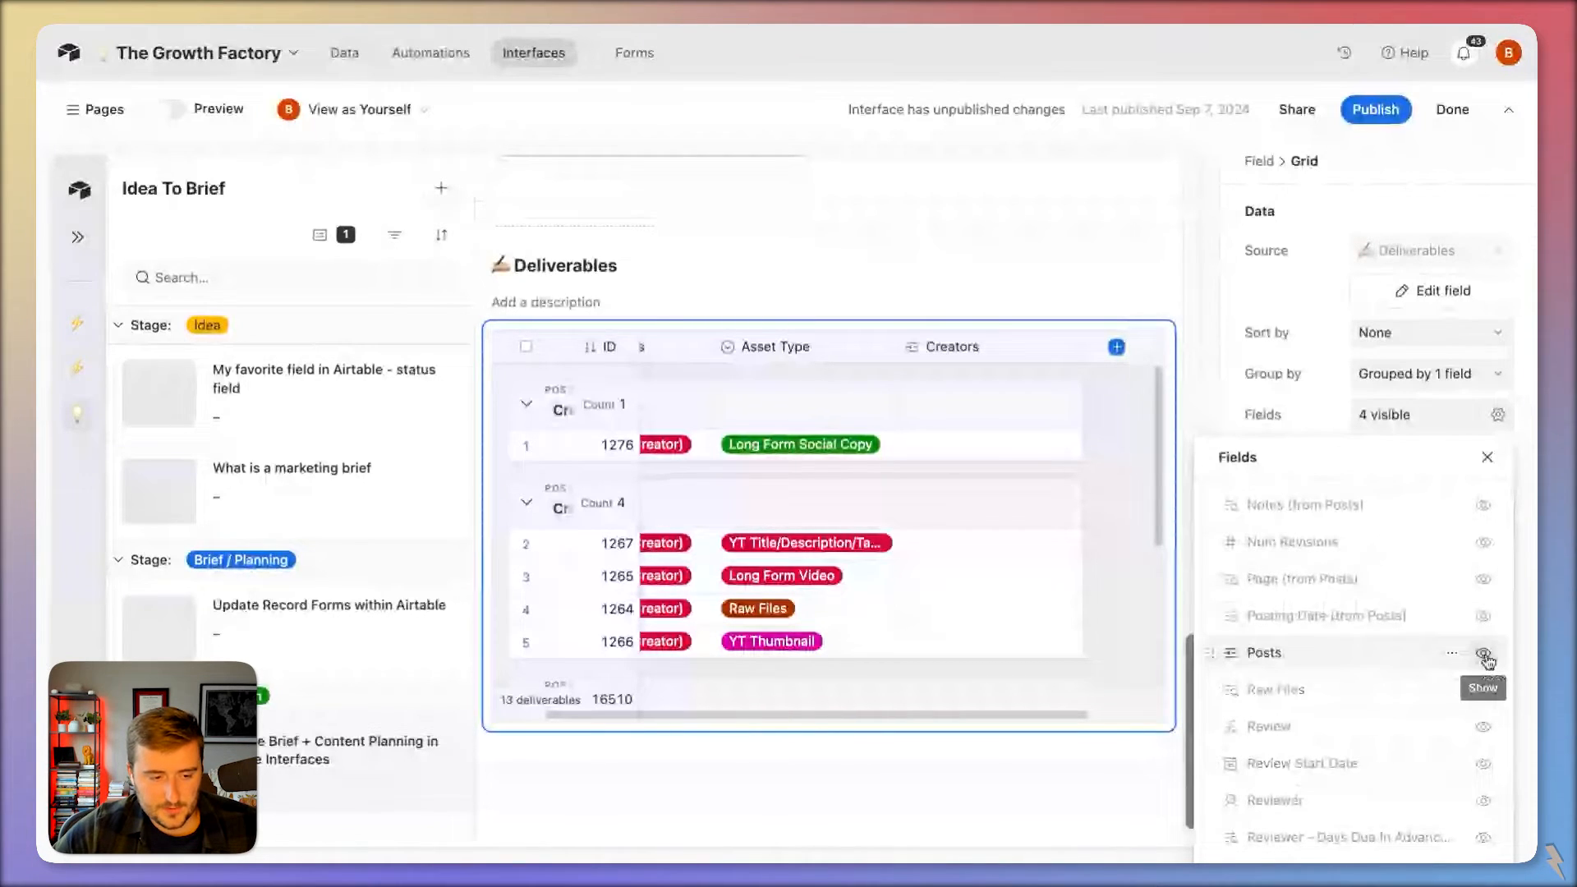
click(1484, 654)
Step: Show the Page (from Posts) field in the Deliverables grid and move it ahead of Posts in the field order
scroll(1418, 674, down, 5)
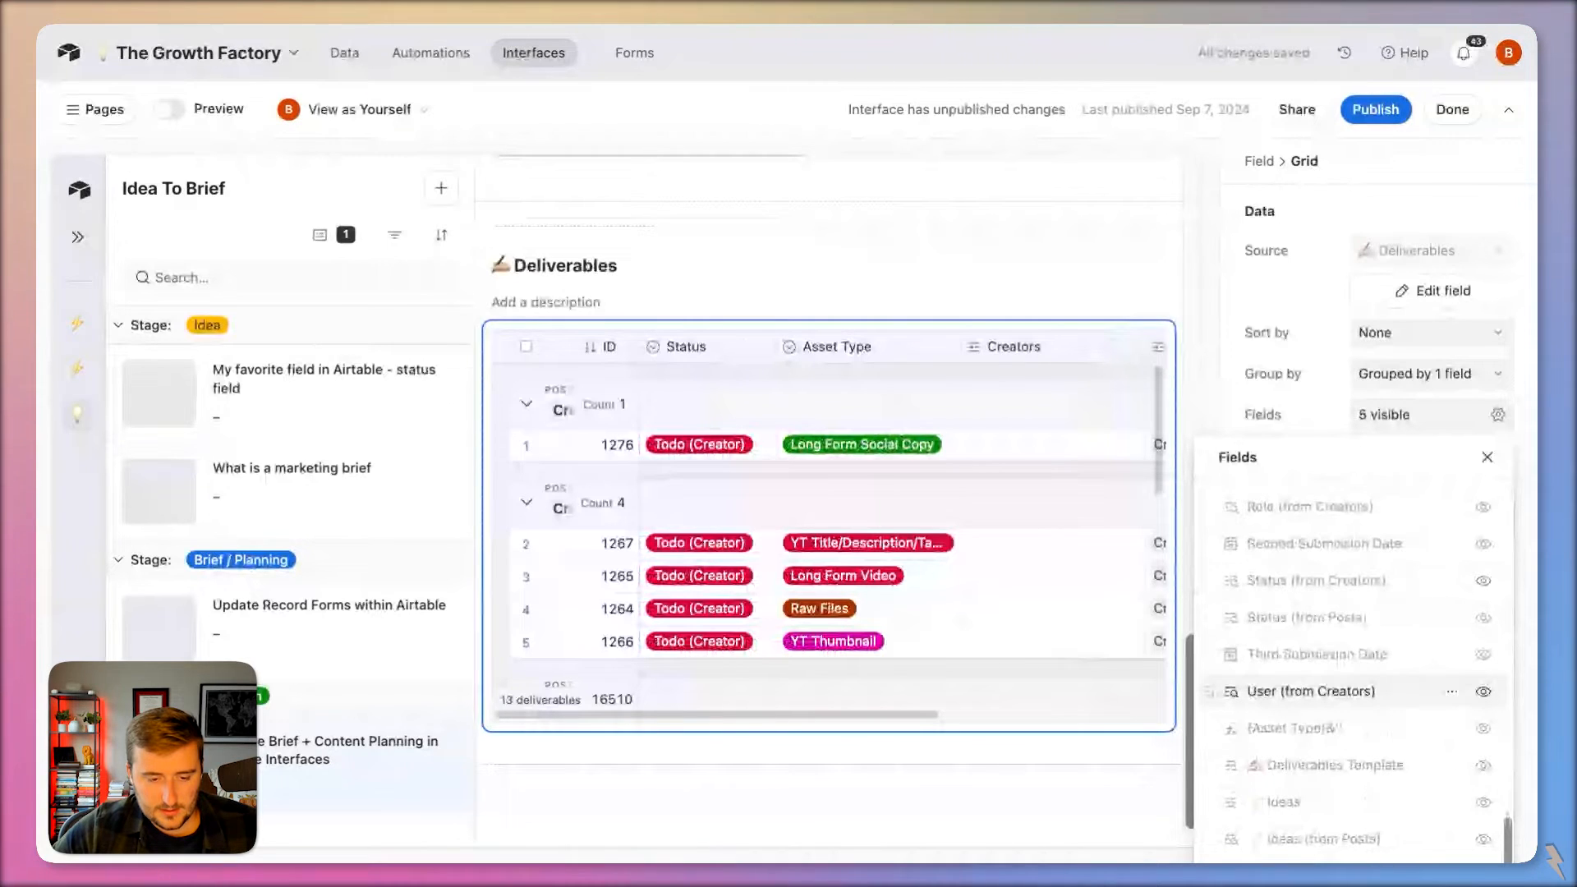
scroll(1355, 685, up, 3)
scroll(1355, 674, up, 5)
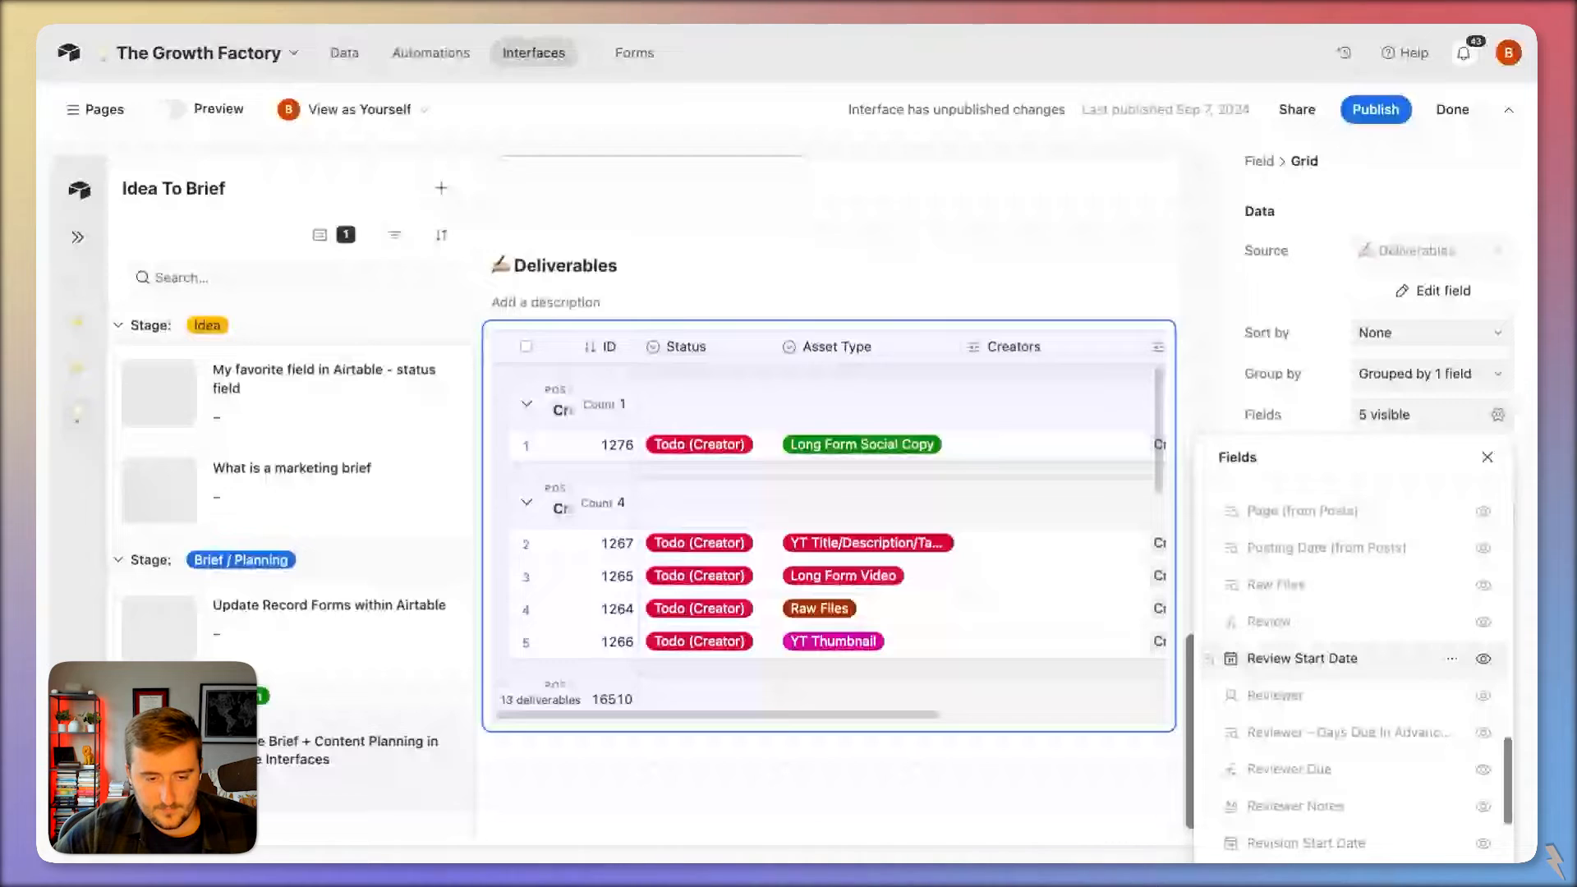
scroll(1355, 673, up, 4)
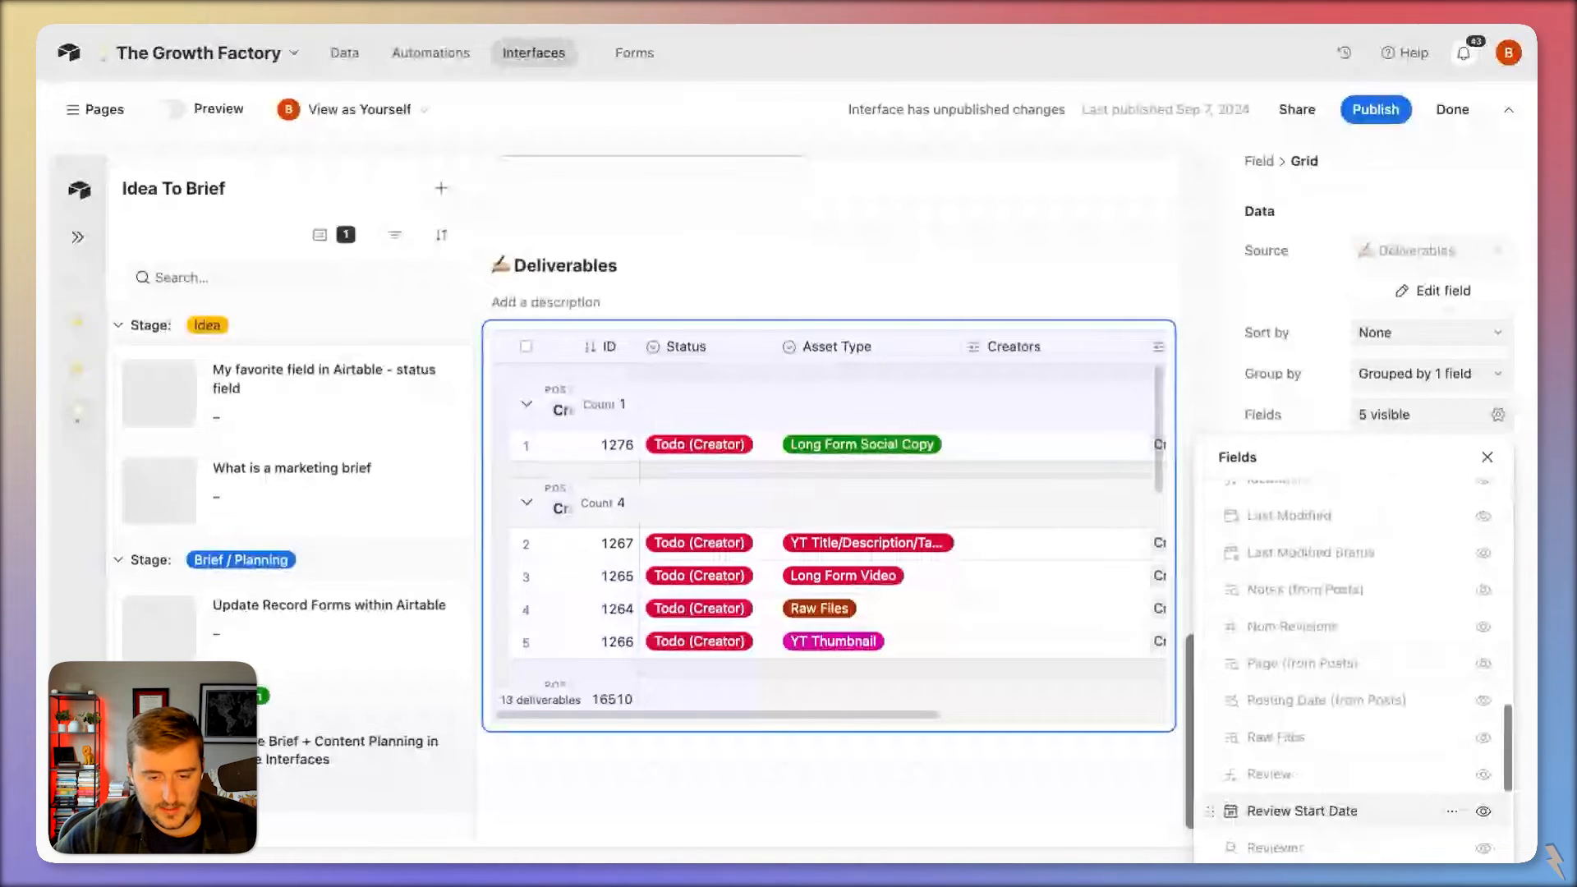
click(1483, 664)
scroll(978, 533, right, 3)
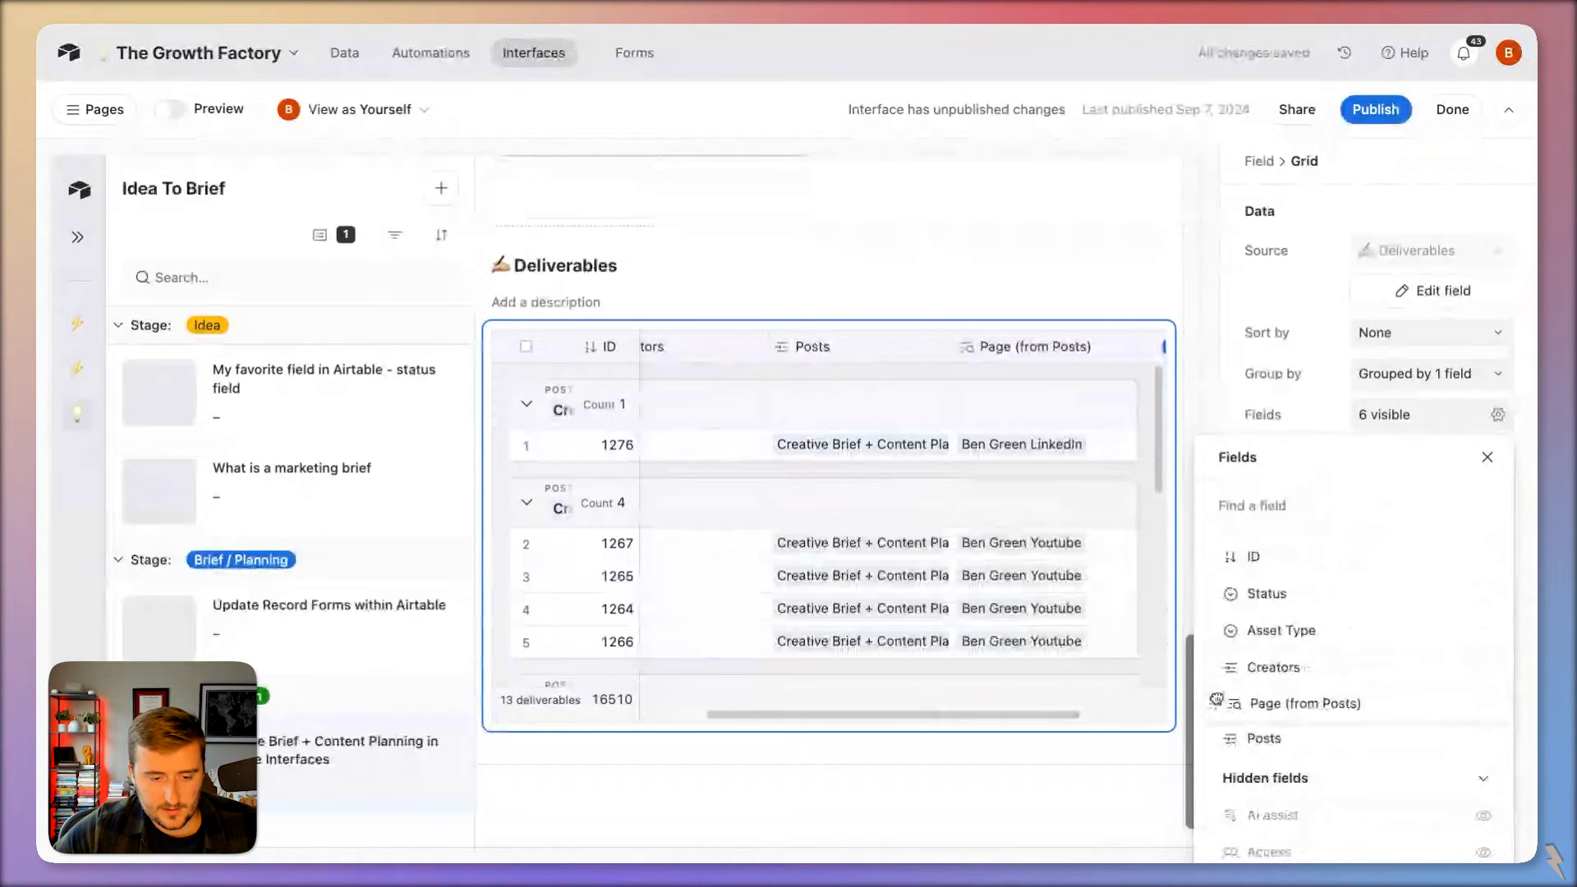
drag(1224, 705, 1218, 689)
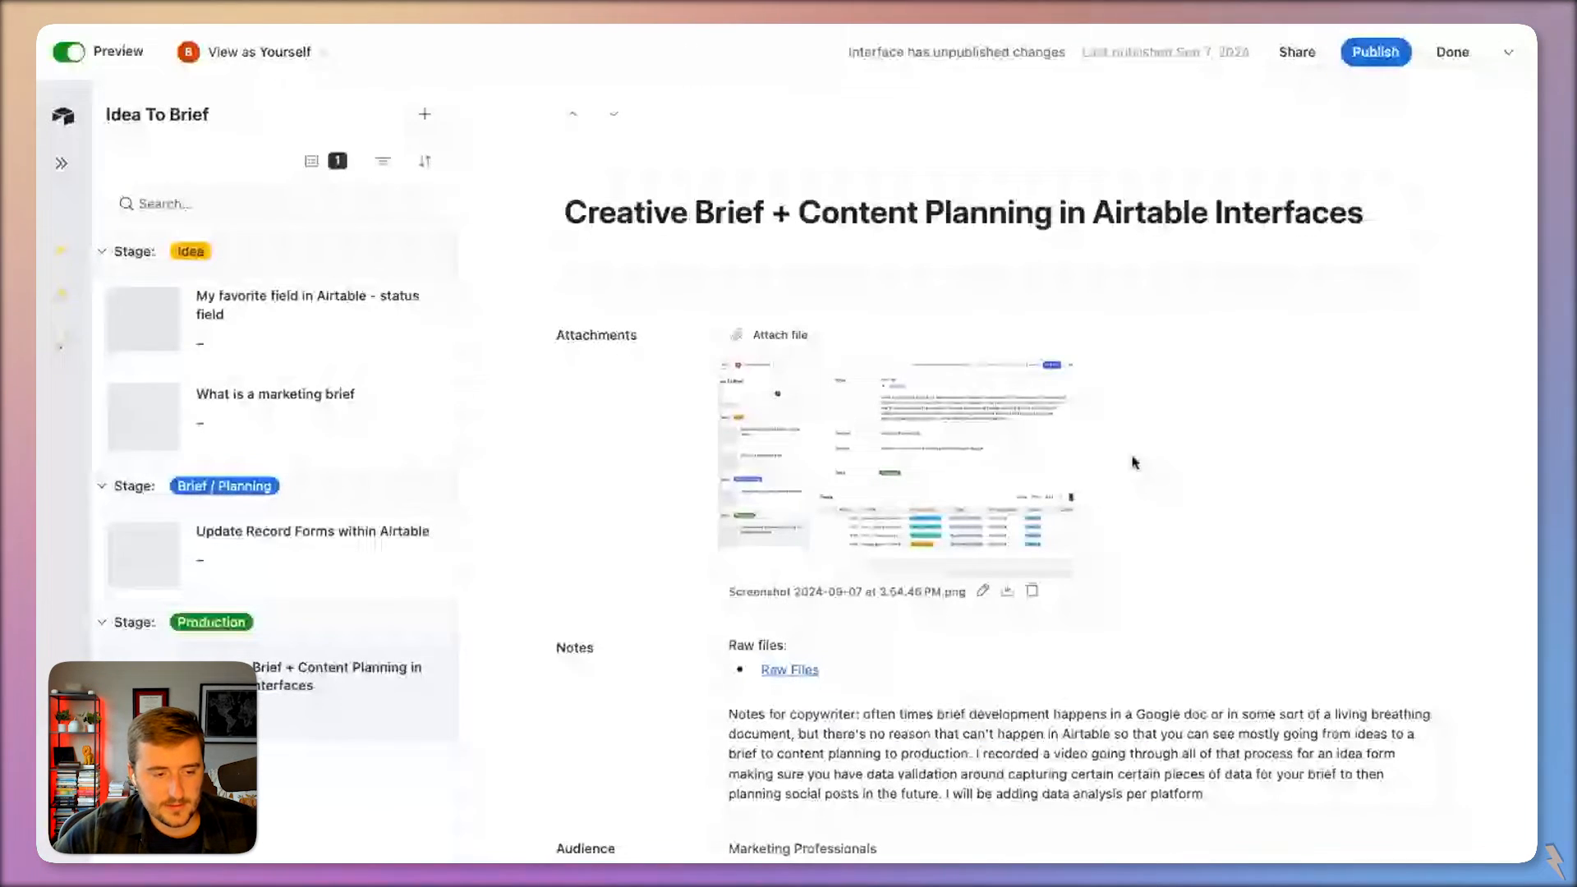
Step: Examine the Deliverables grid in the preview and check whether the Long Form Social Copy record's Page, Asset Type and Creators cells are editable
scroll(1134, 462, down, 3)
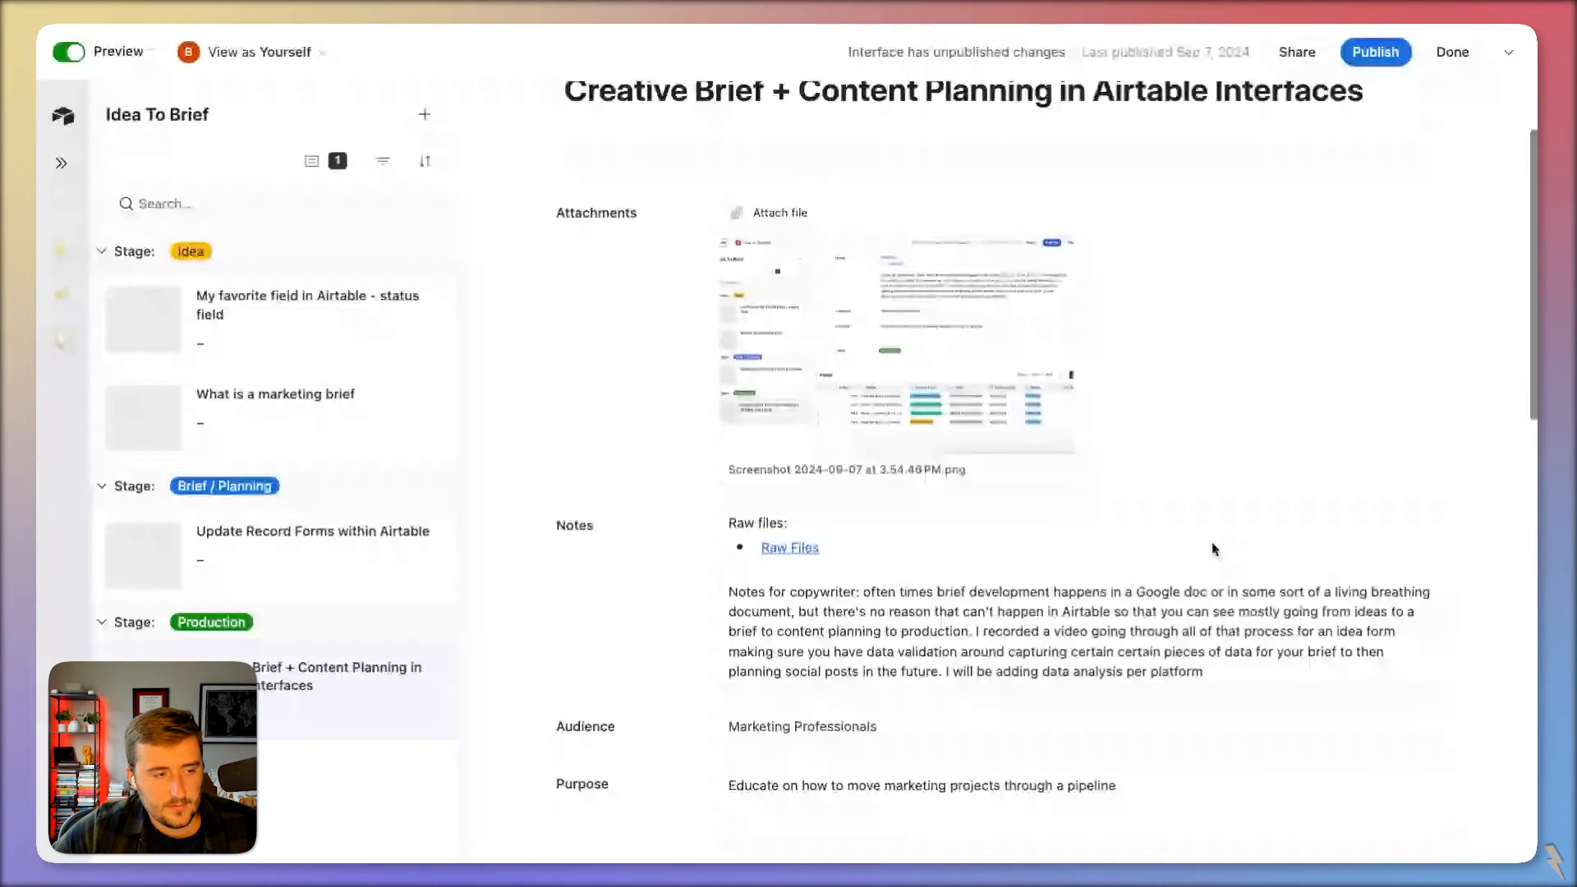
scroll(1214, 549, down, 15)
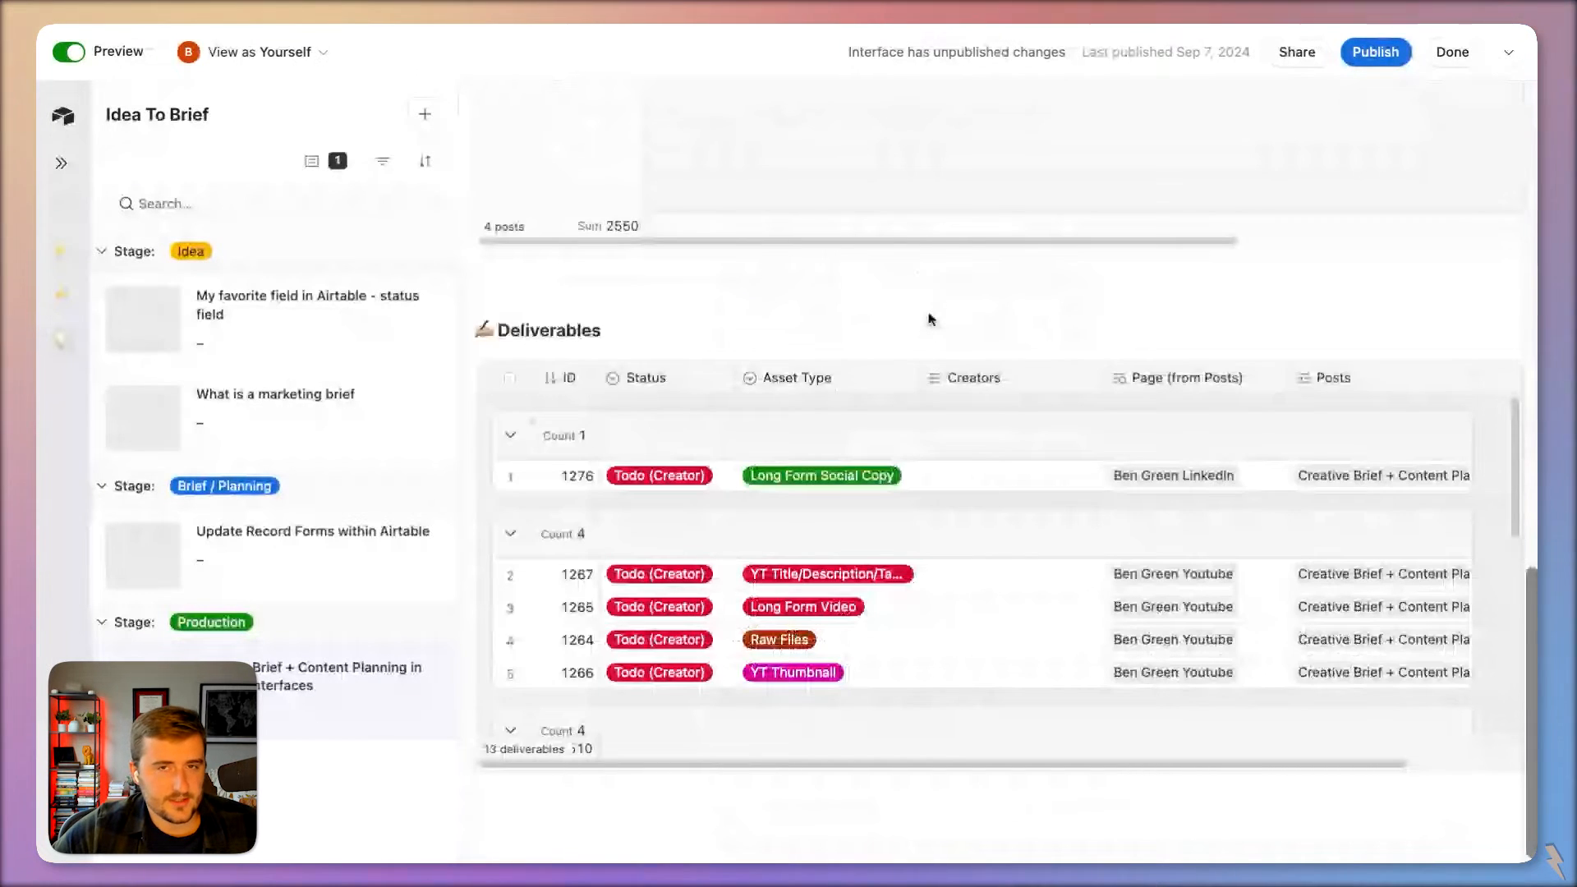
scroll(925, 465, up, 2)
scroll(926, 464, down, 2)
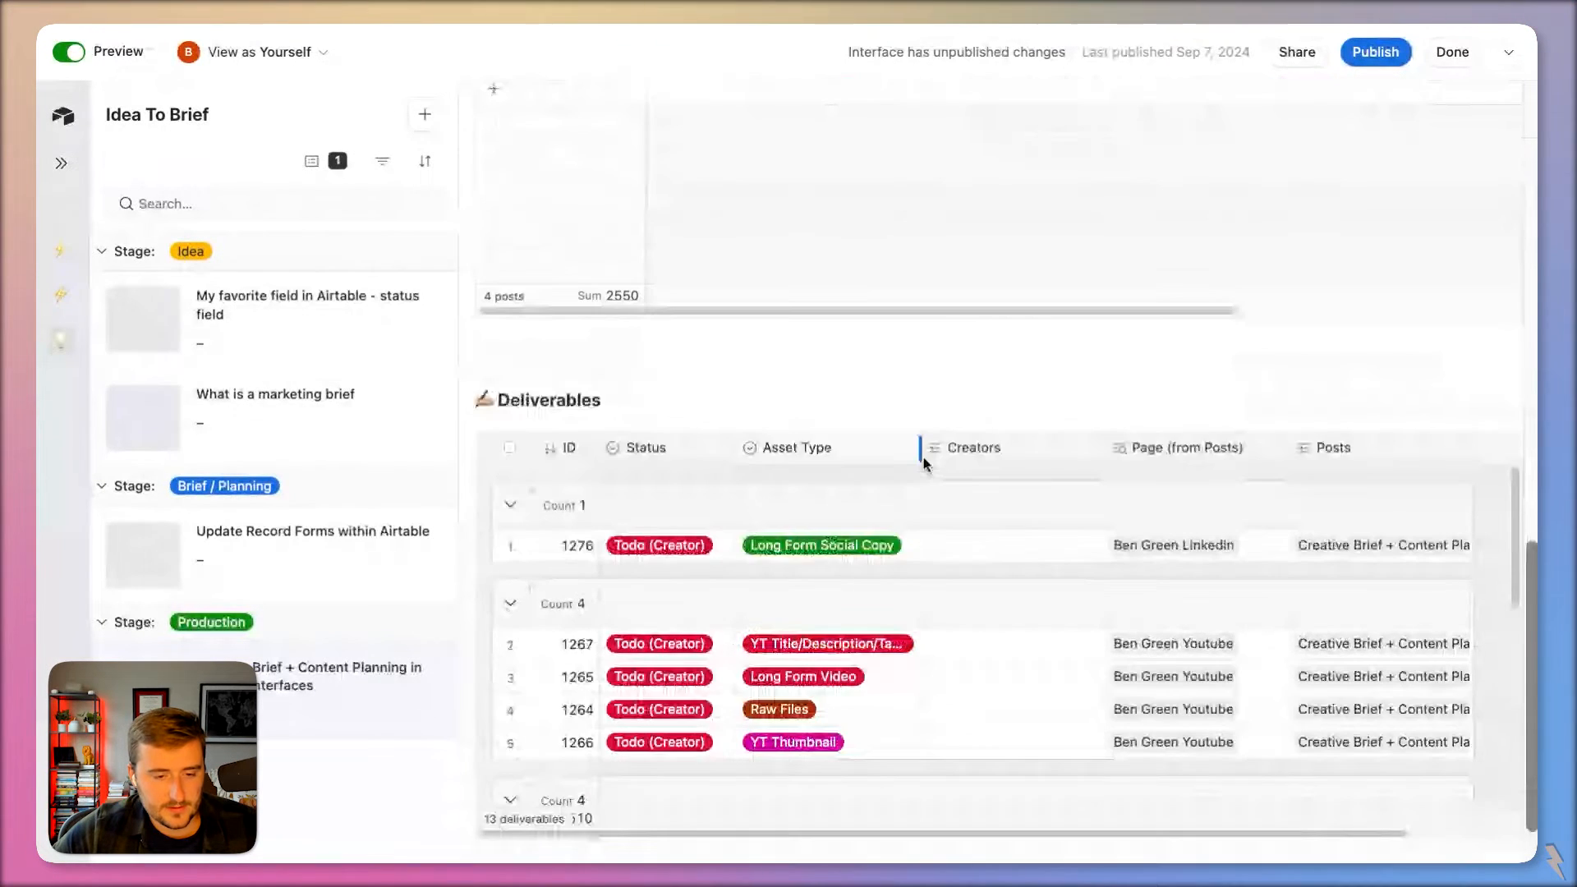
scroll(922, 447, down, 1)
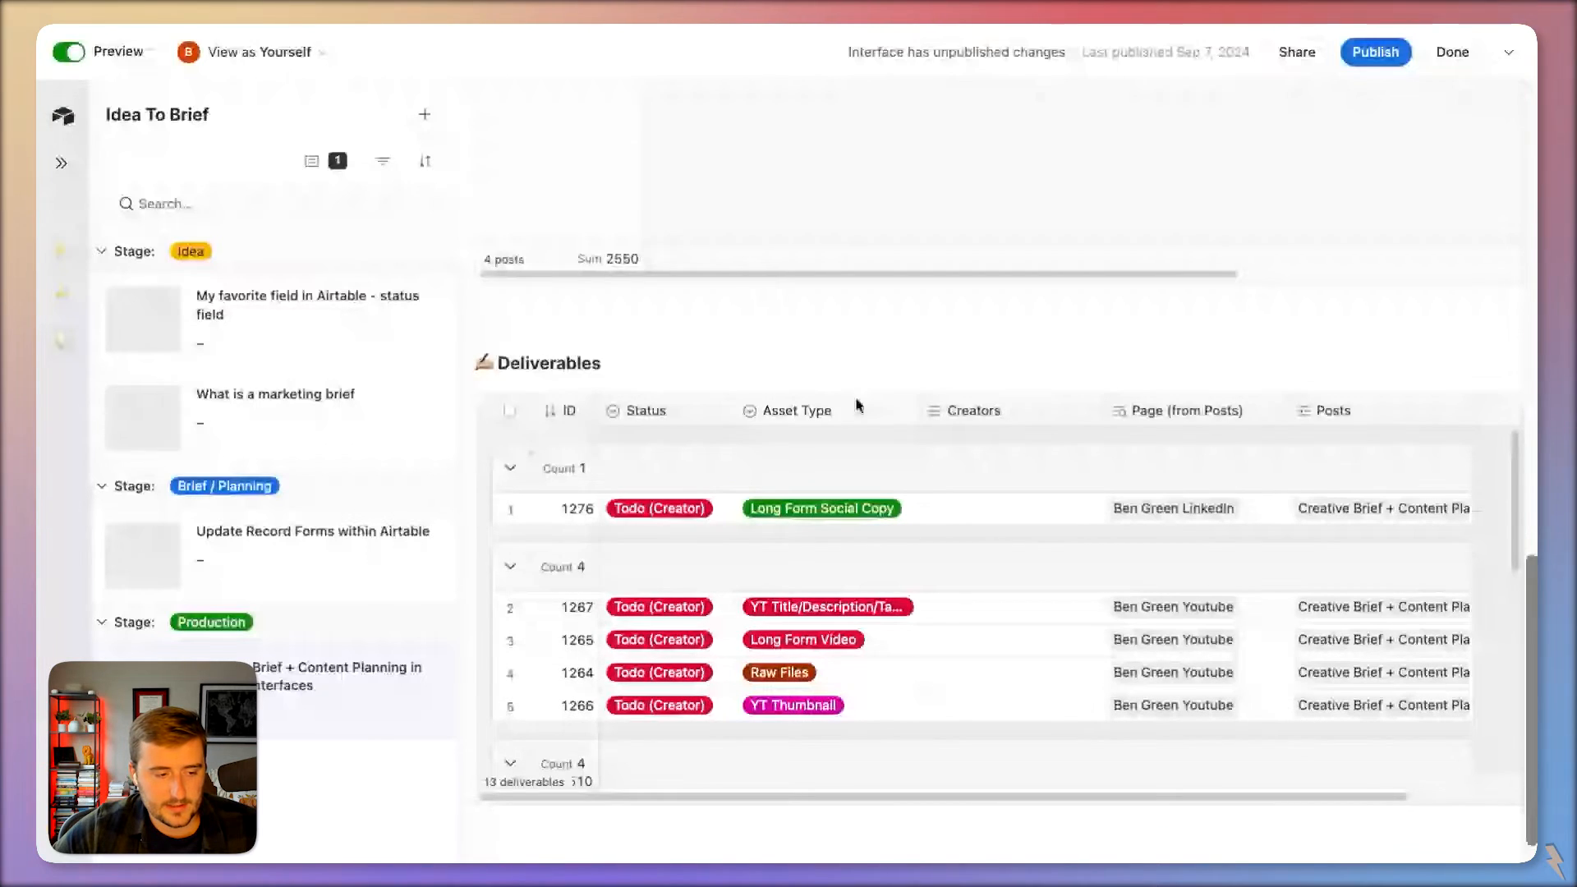
click(1196, 510)
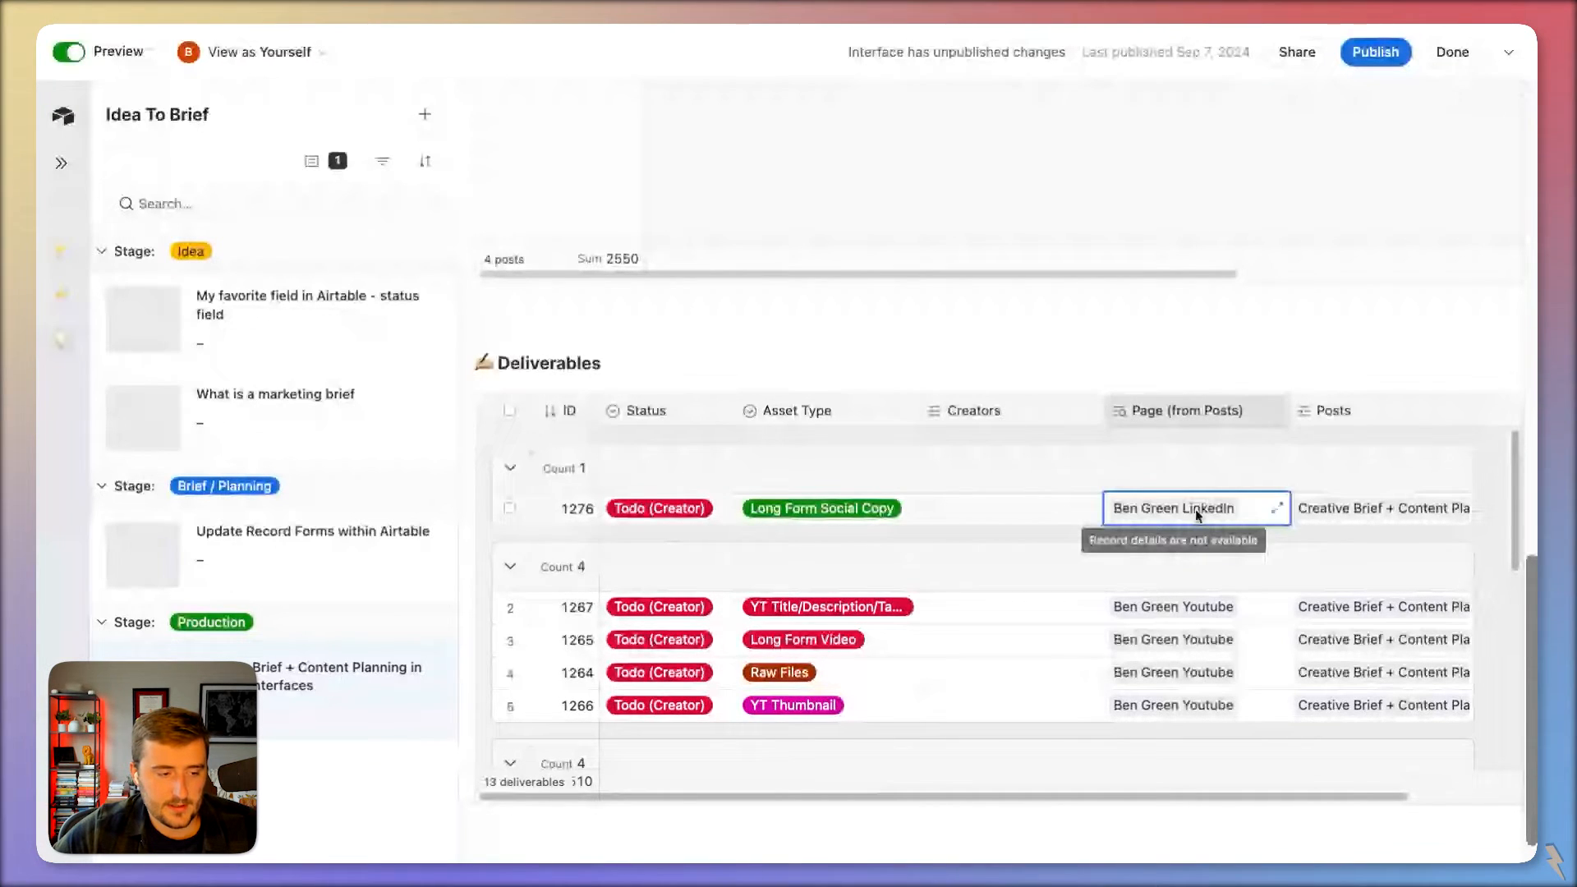
key(Left)
key(Left)
key(Left)
click(791, 512)
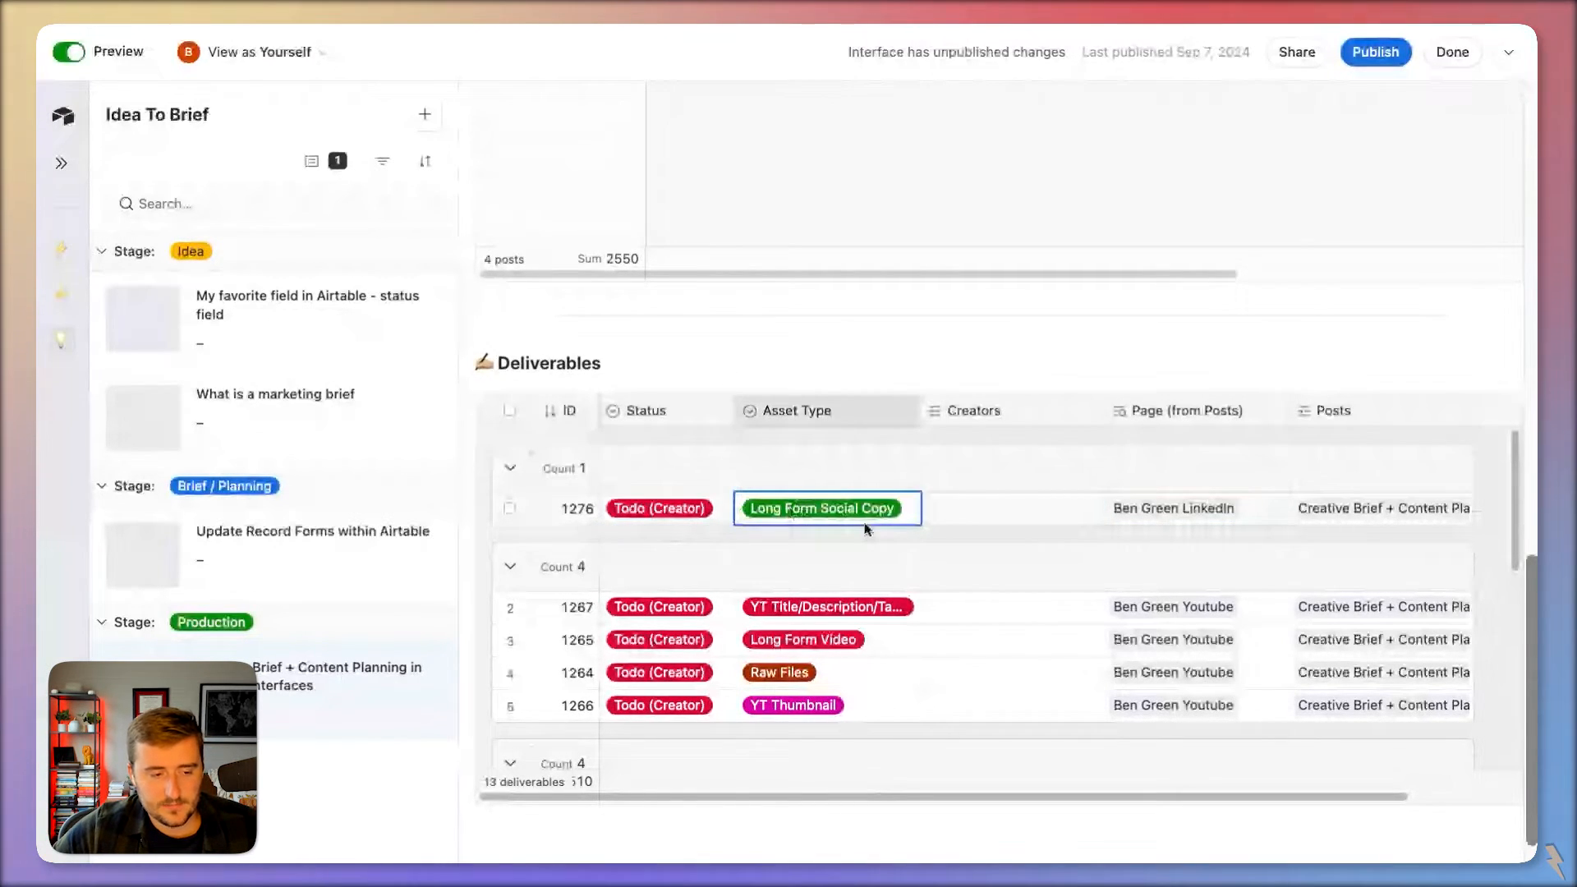
click(991, 516)
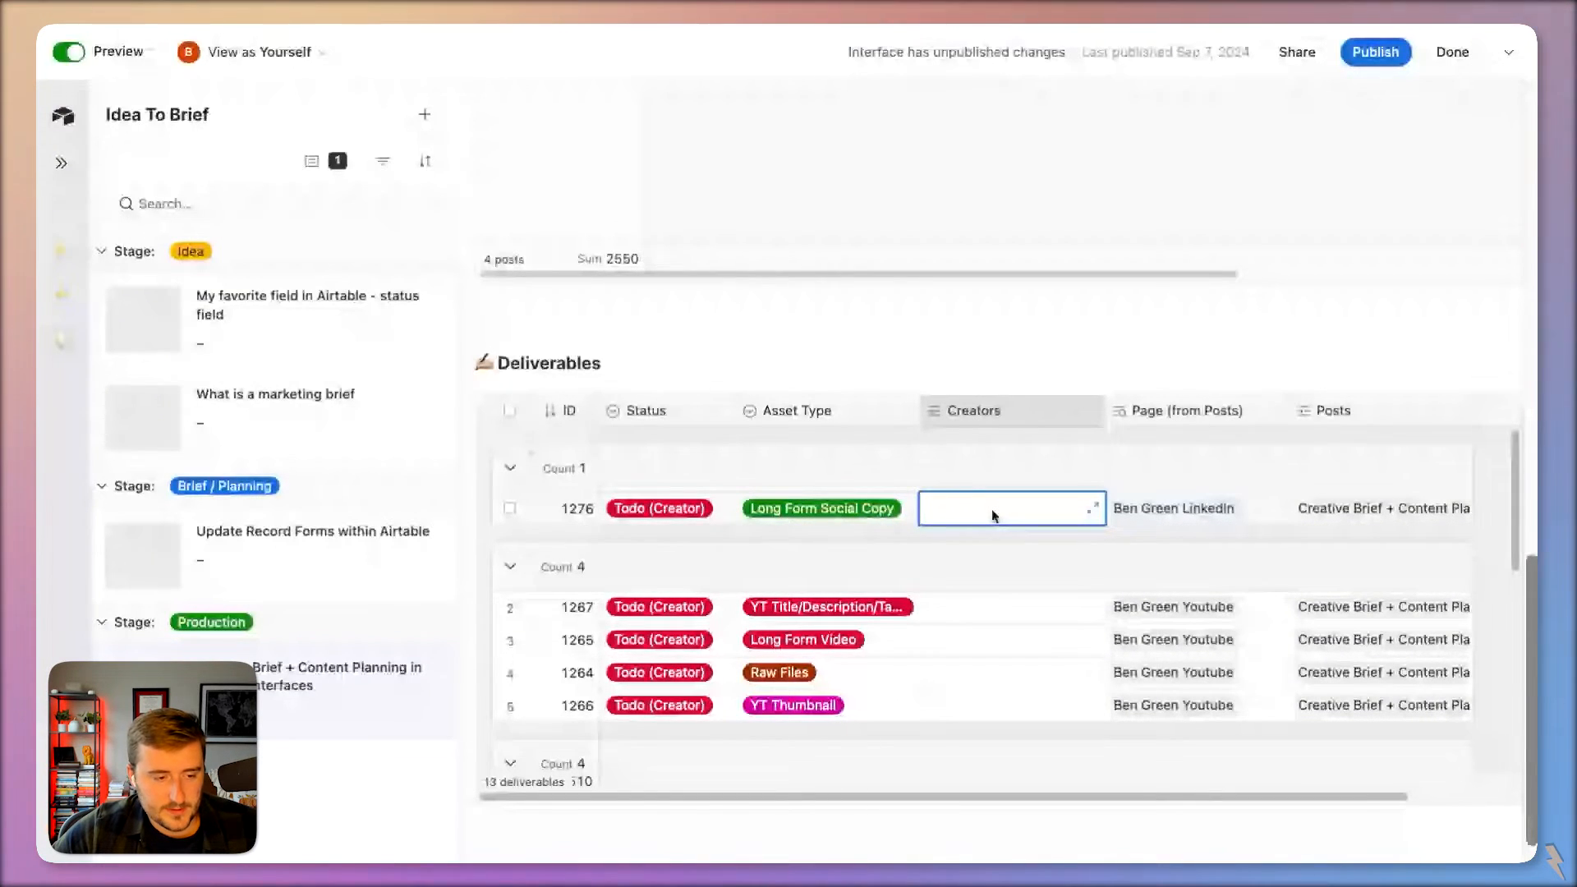
key(Tab)
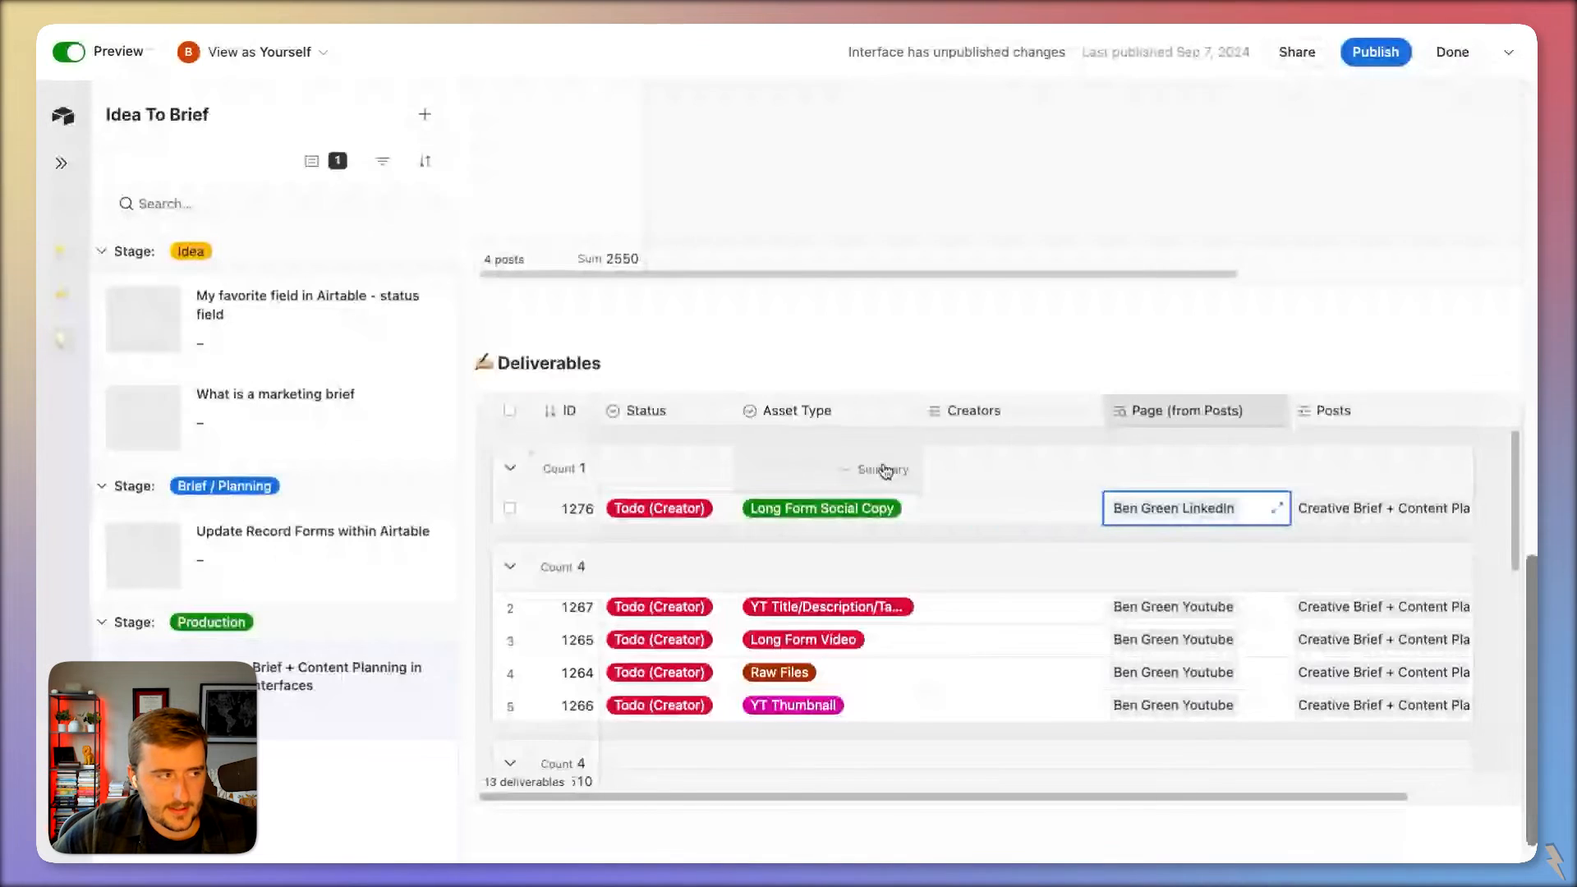
key(shift+Tab)
key(shift+Tab)
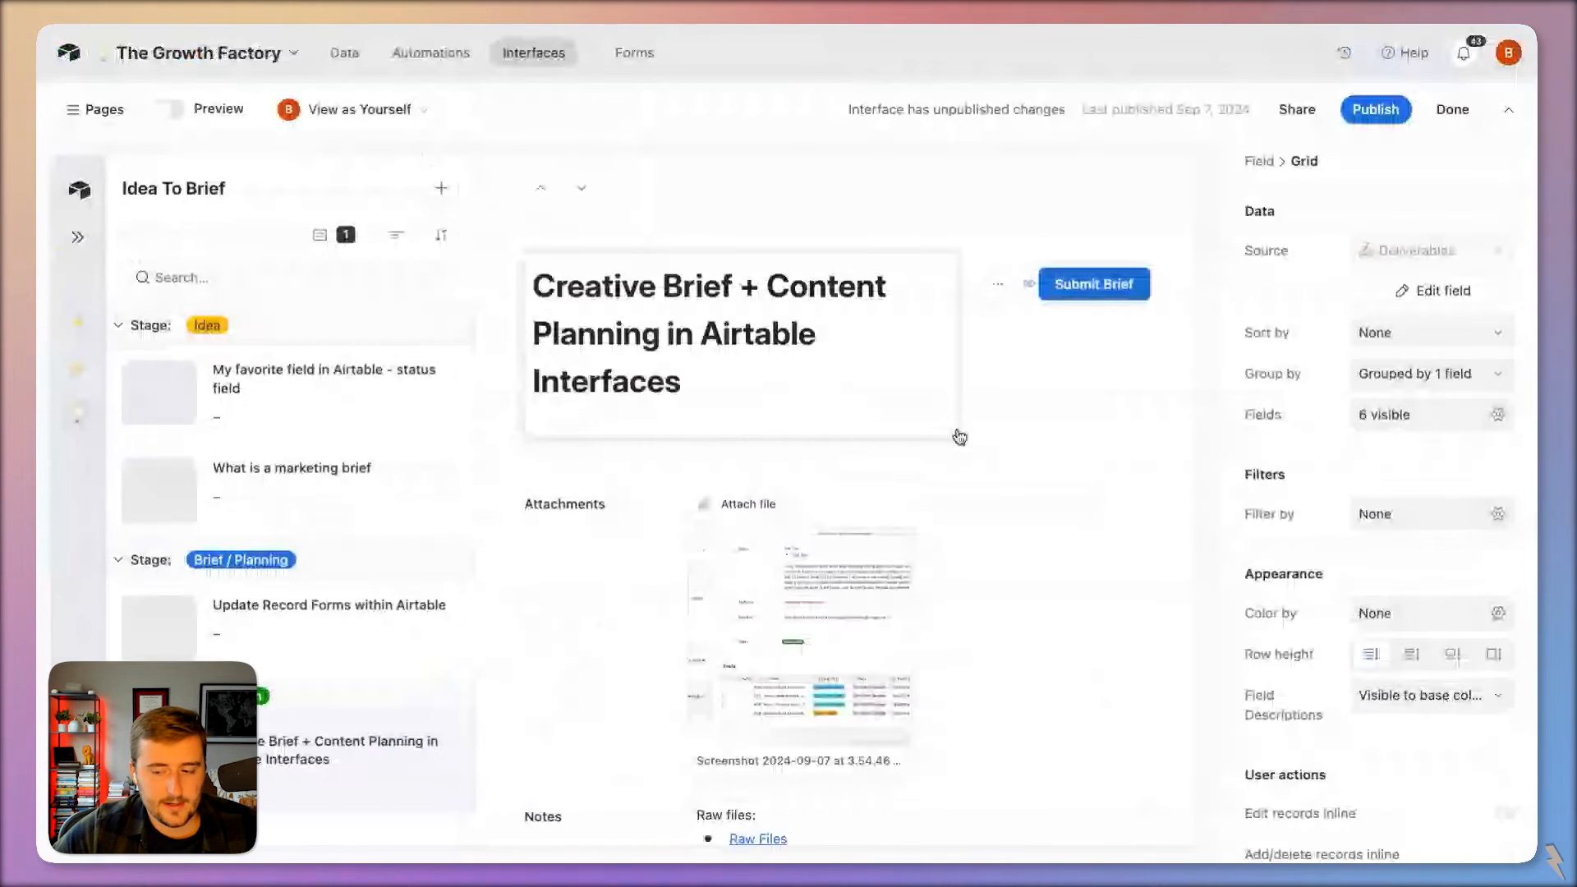
Step: Allow inline editing as well as inline adding and deleting of records in the Deliverables grid, comparing its user actions with the Posts grid
scroll(957, 435, down, 10)
scroll(961, 435, down, 7)
click(901, 492)
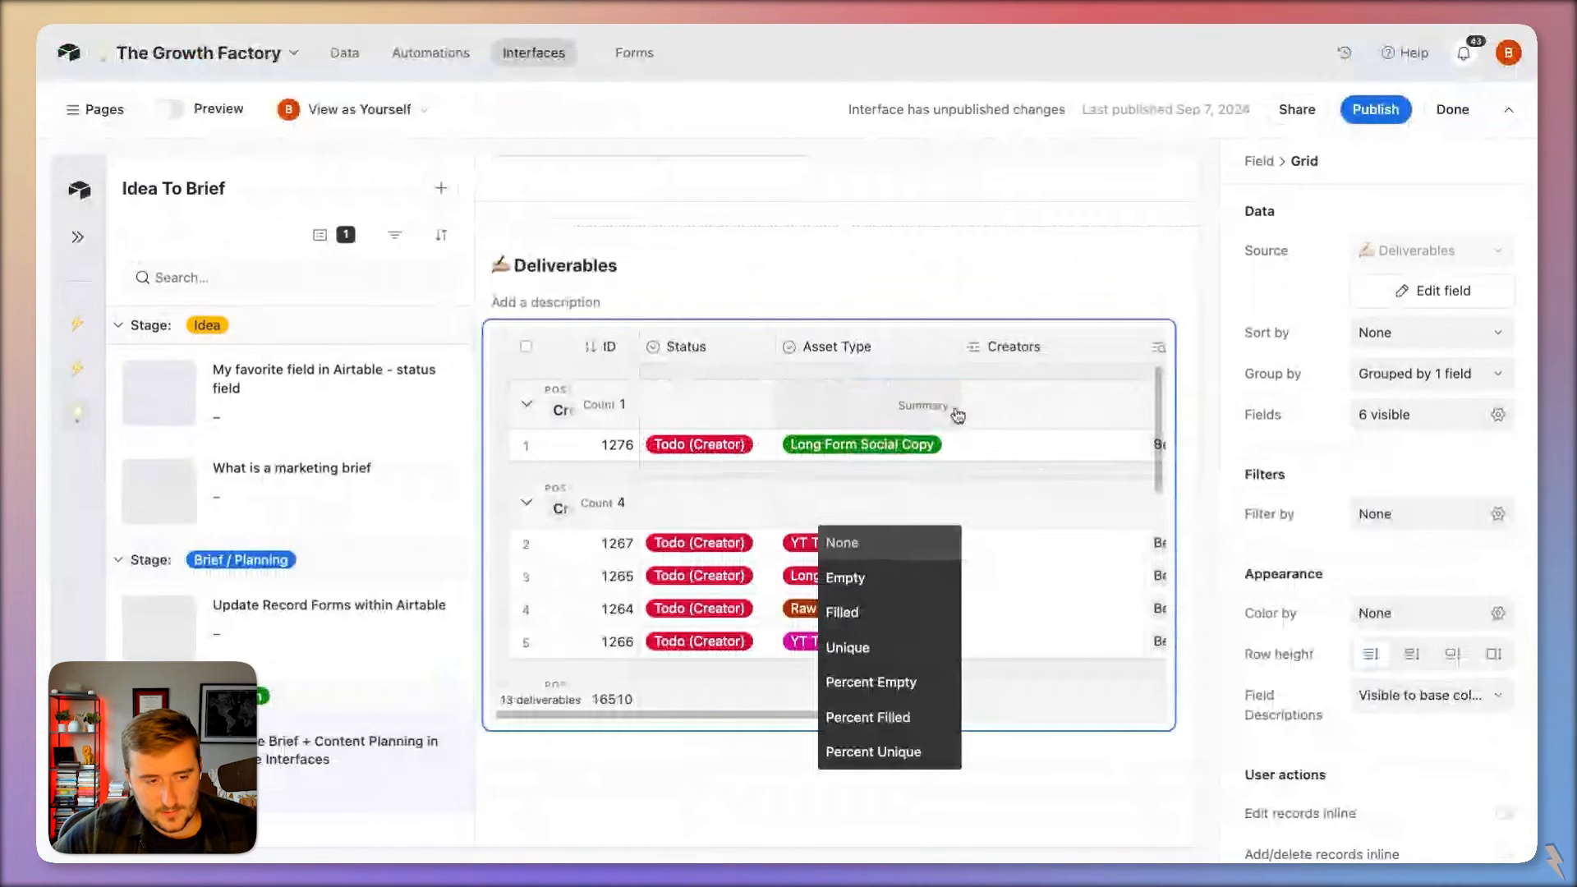
click(1453, 822)
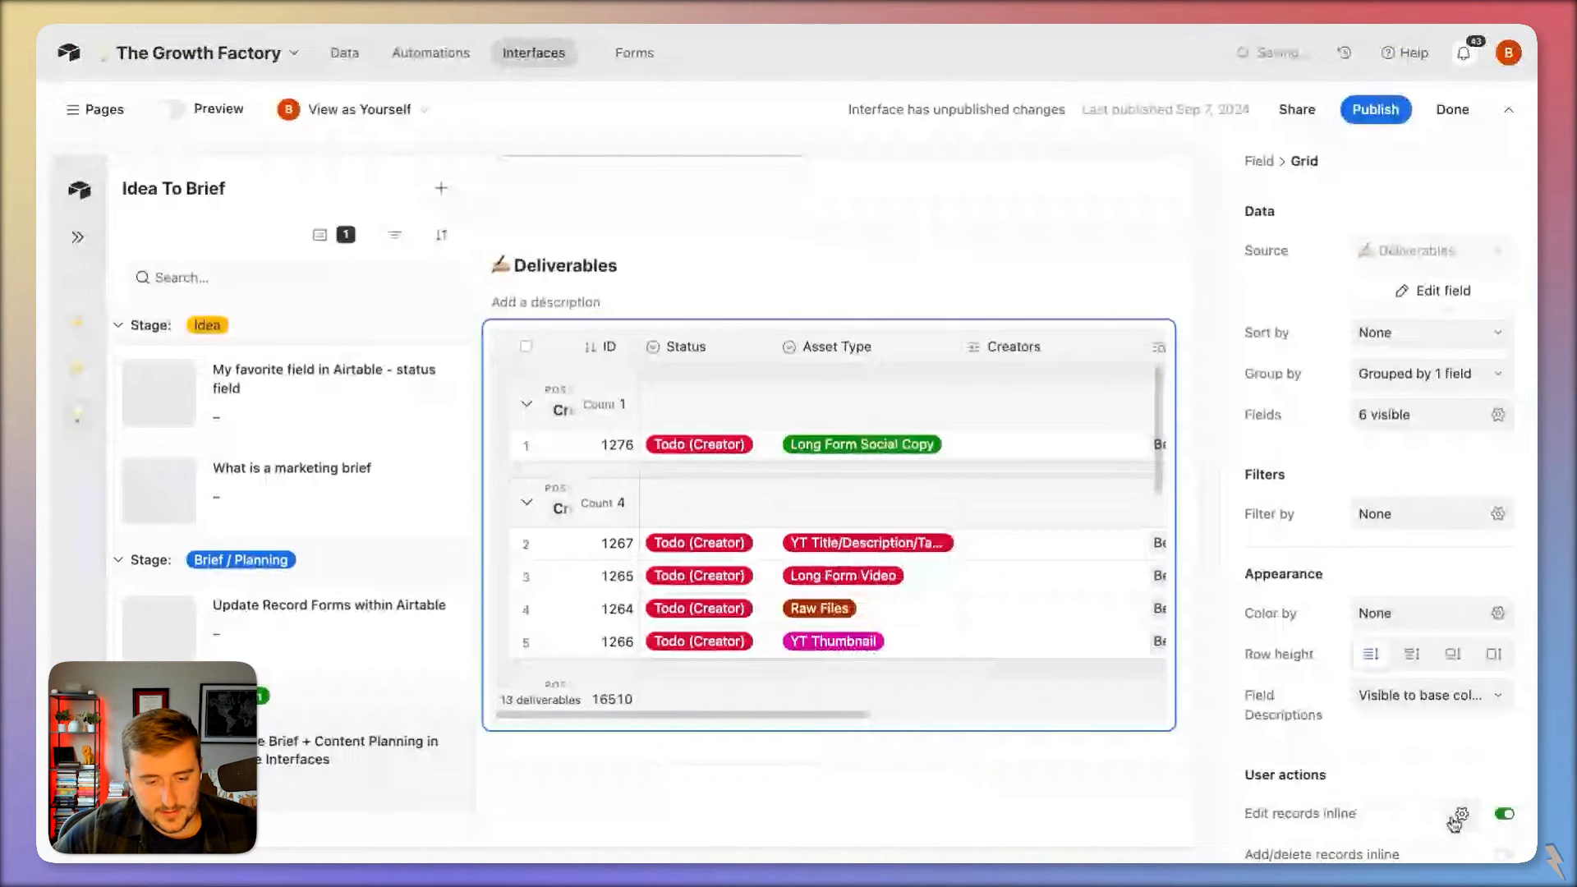
scroll(1431, 819, down, 1)
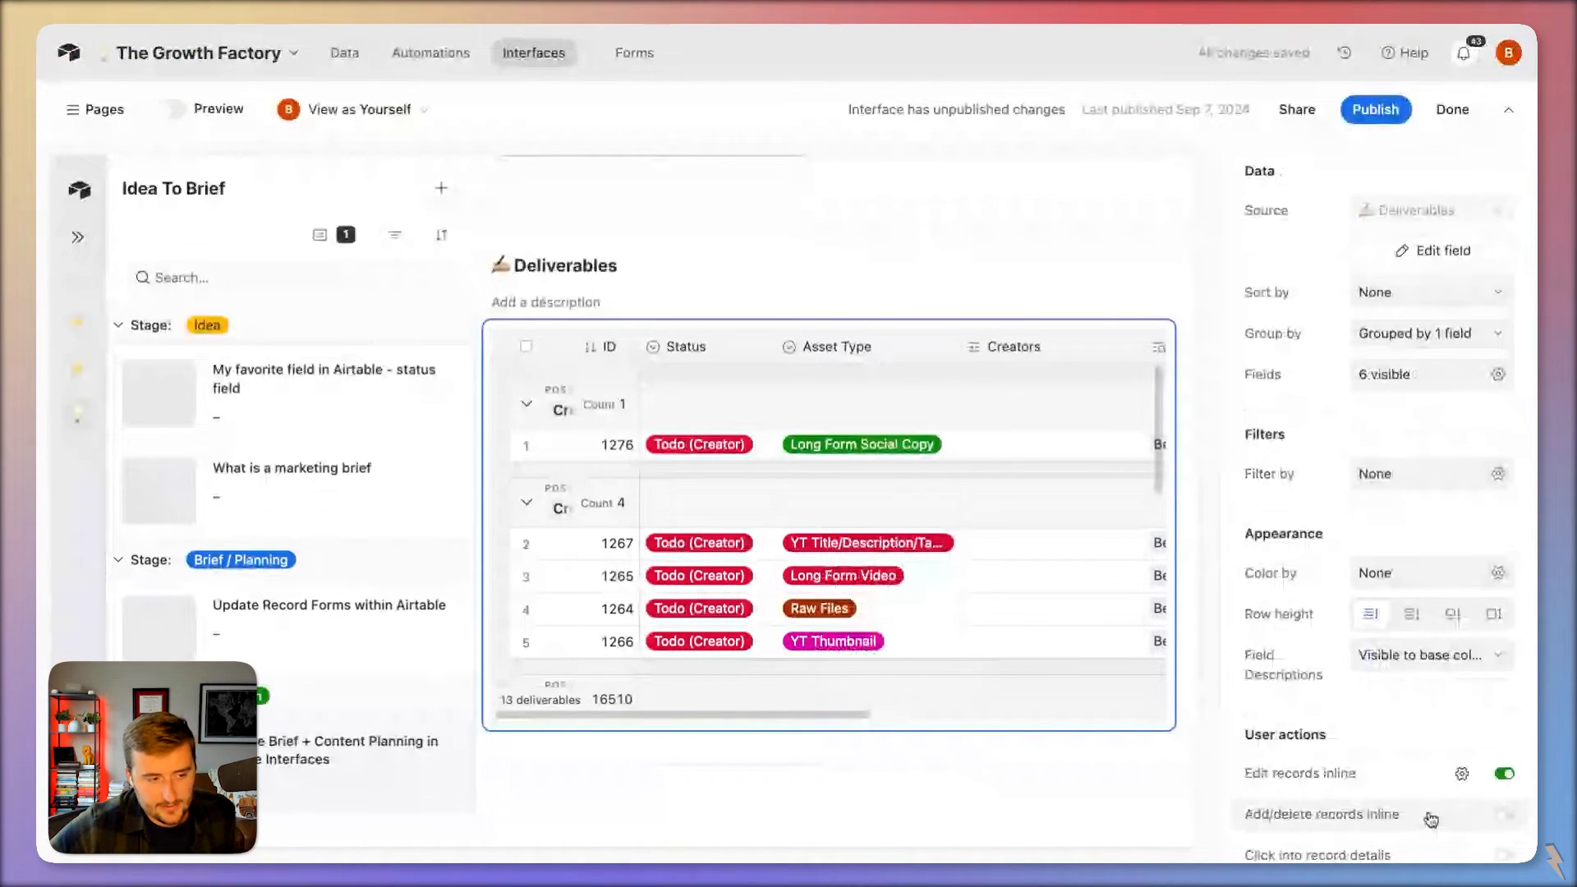
click(1431, 816)
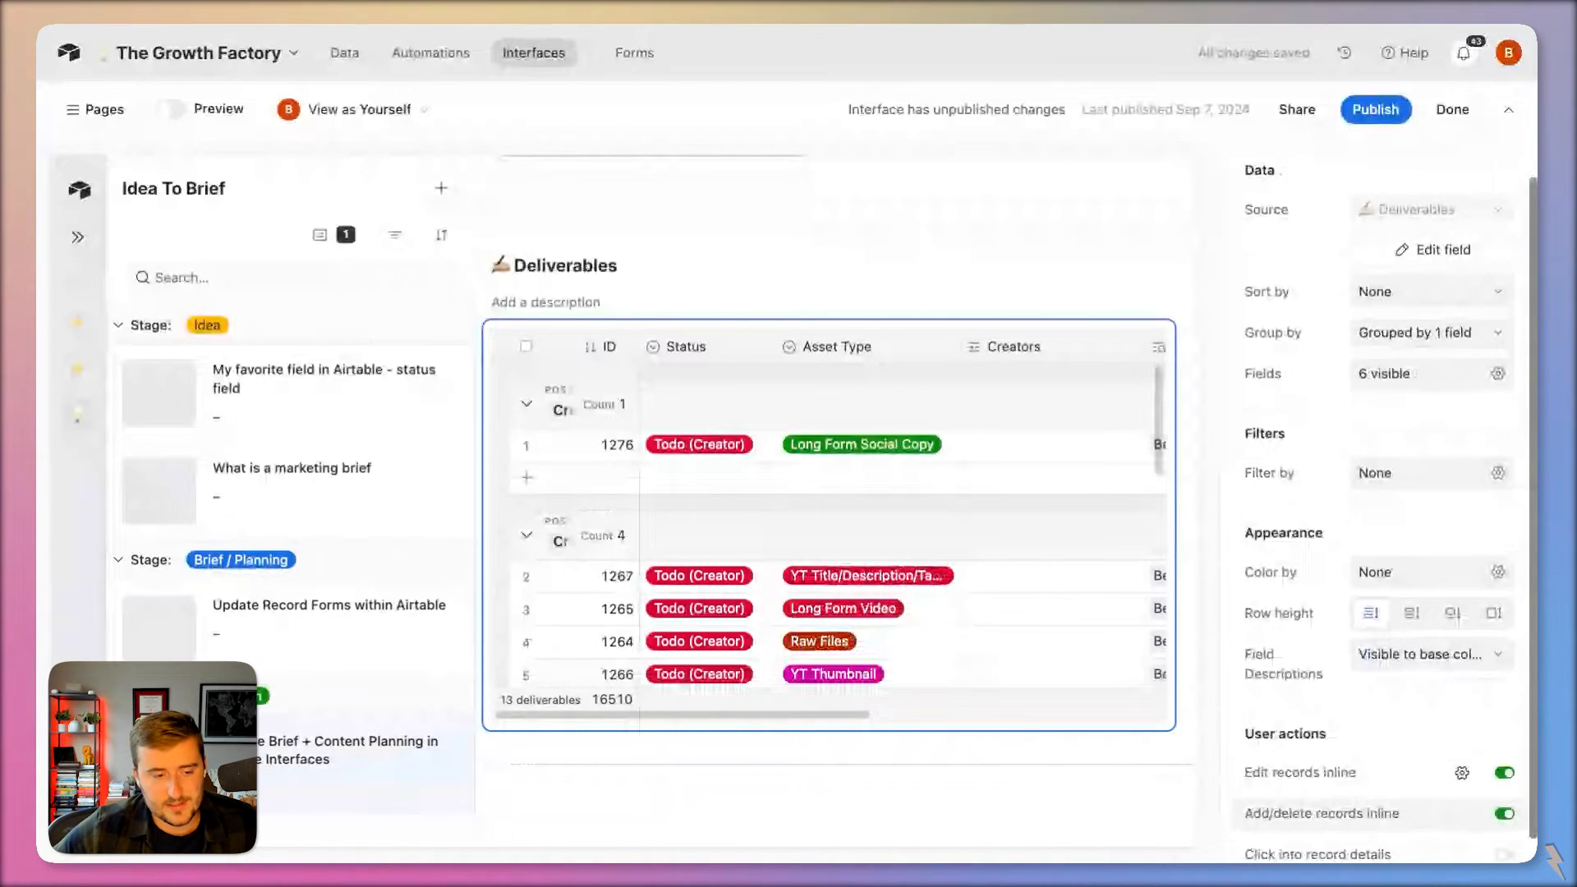
scroll(1431, 815, down, 1)
scroll(1042, 507, up, 4)
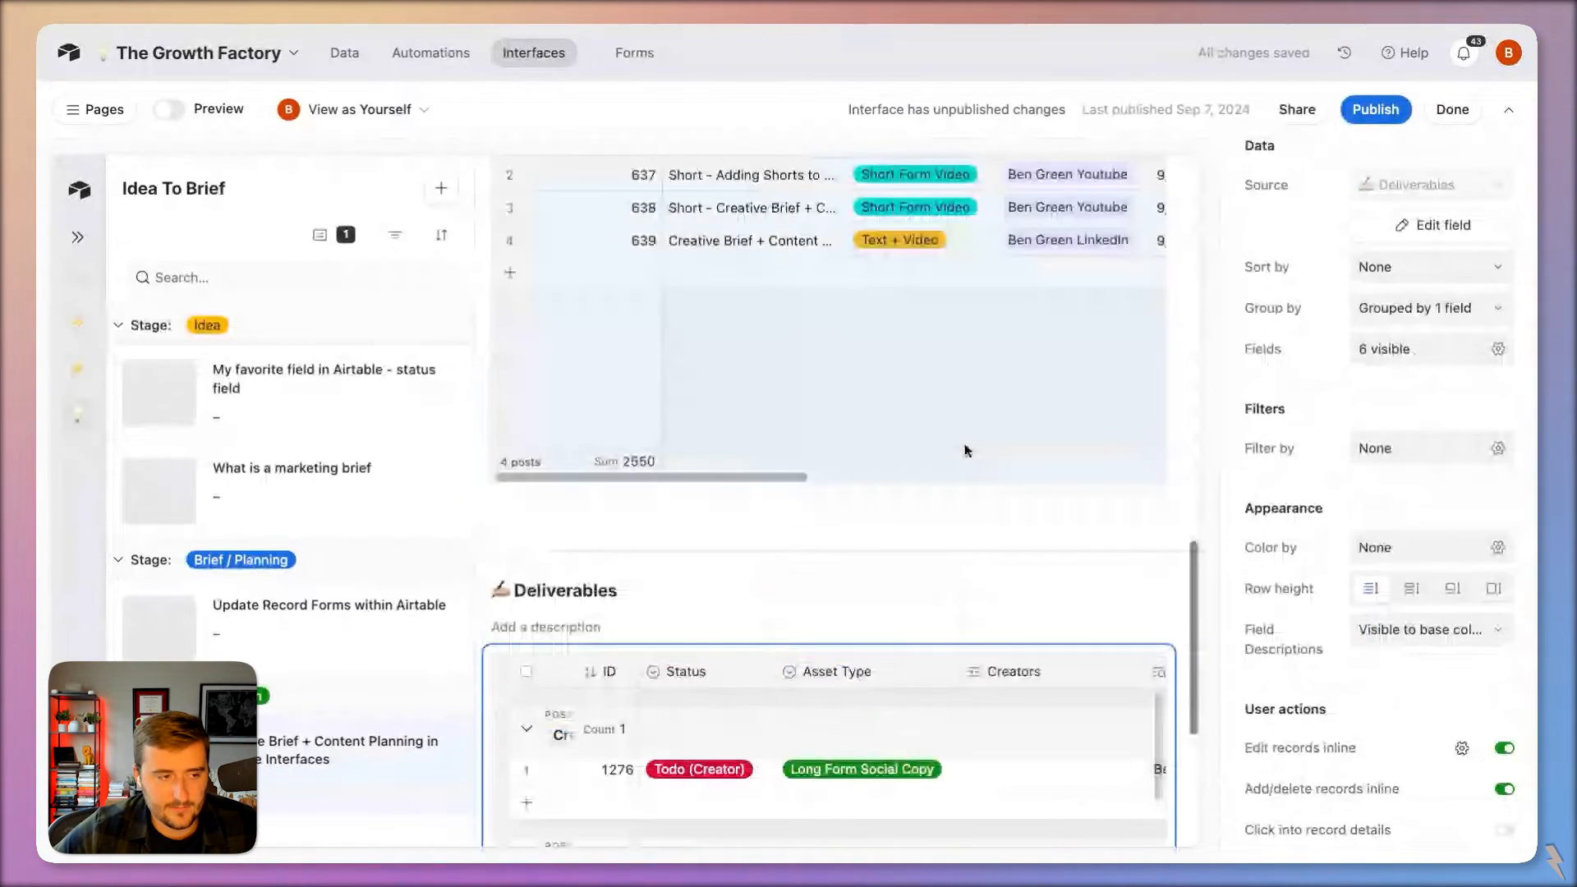
click(965, 450)
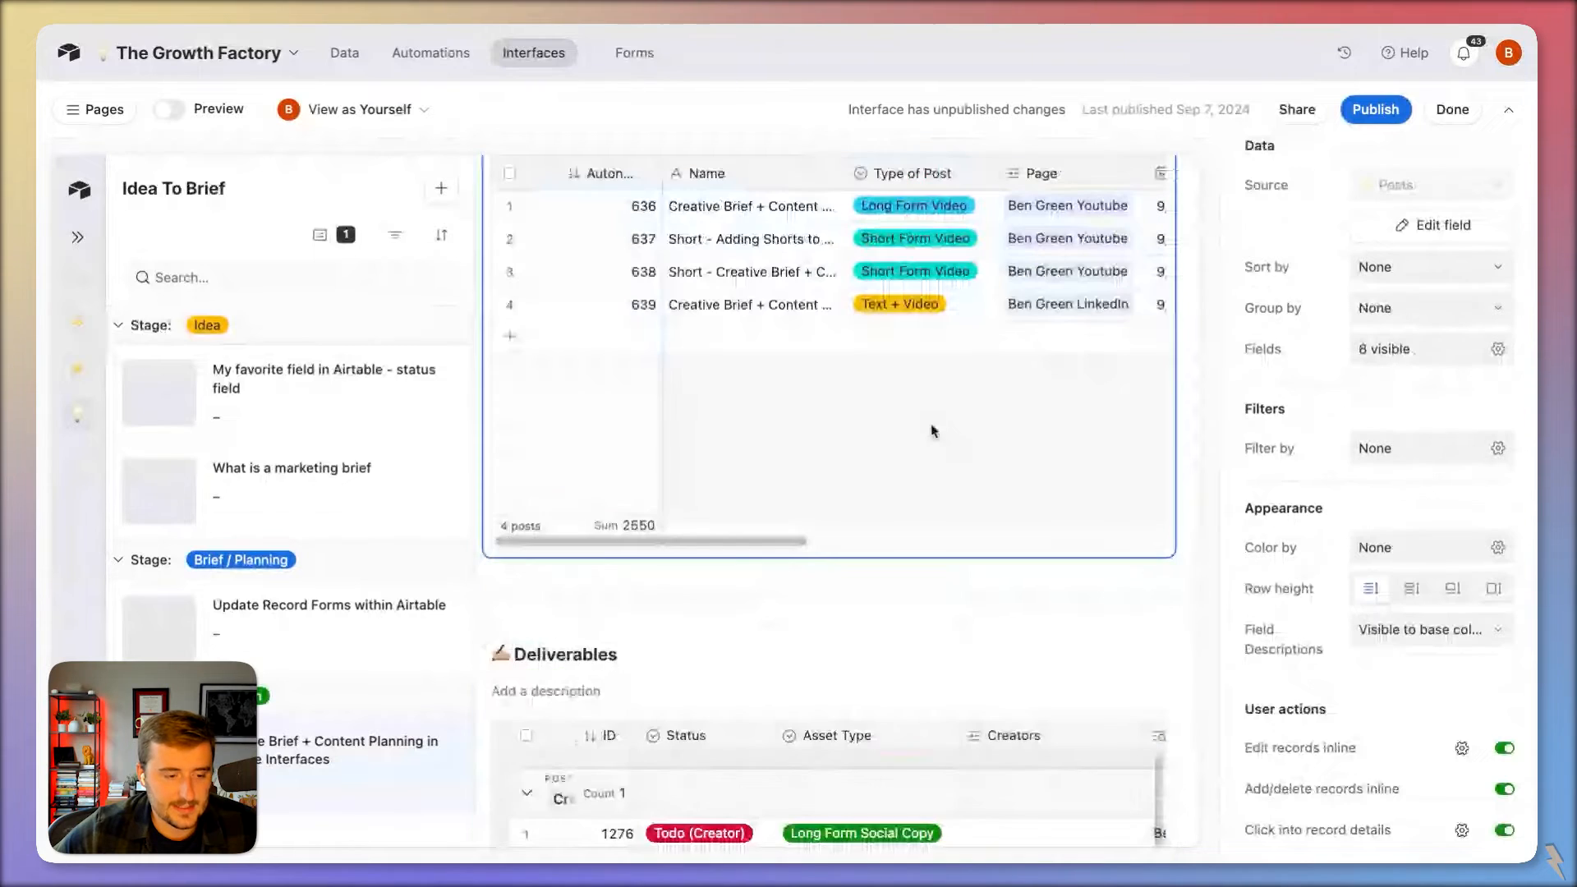
click(984, 637)
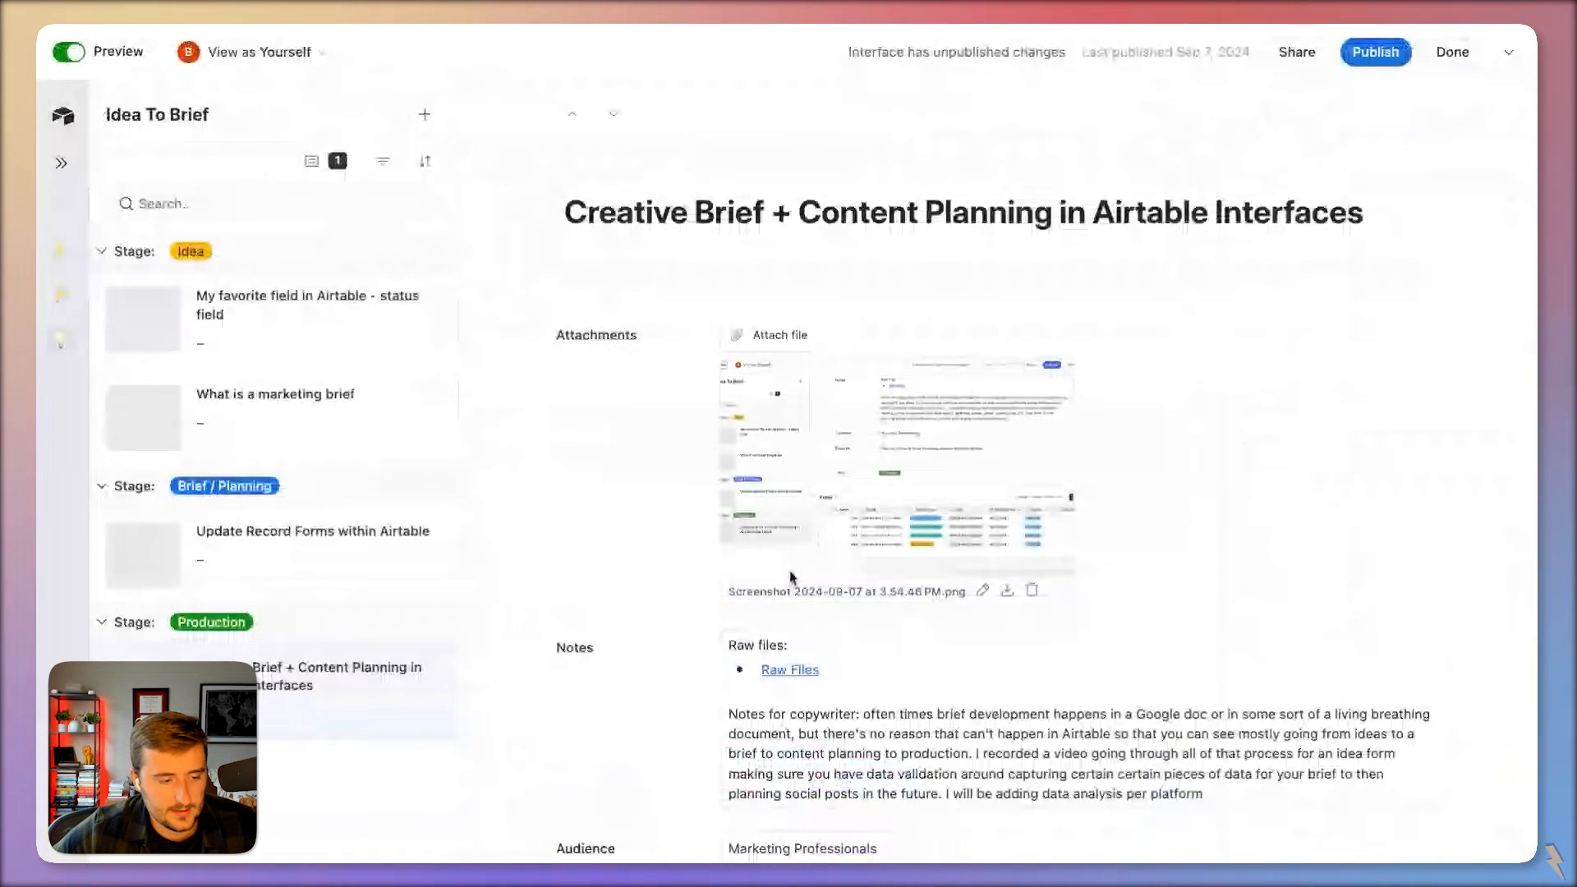
Step: Check in the preview that the Status and Asset Type cells of the Deliverables grid are editable, and review each group's page and post
scroll(790, 576, down, 12)
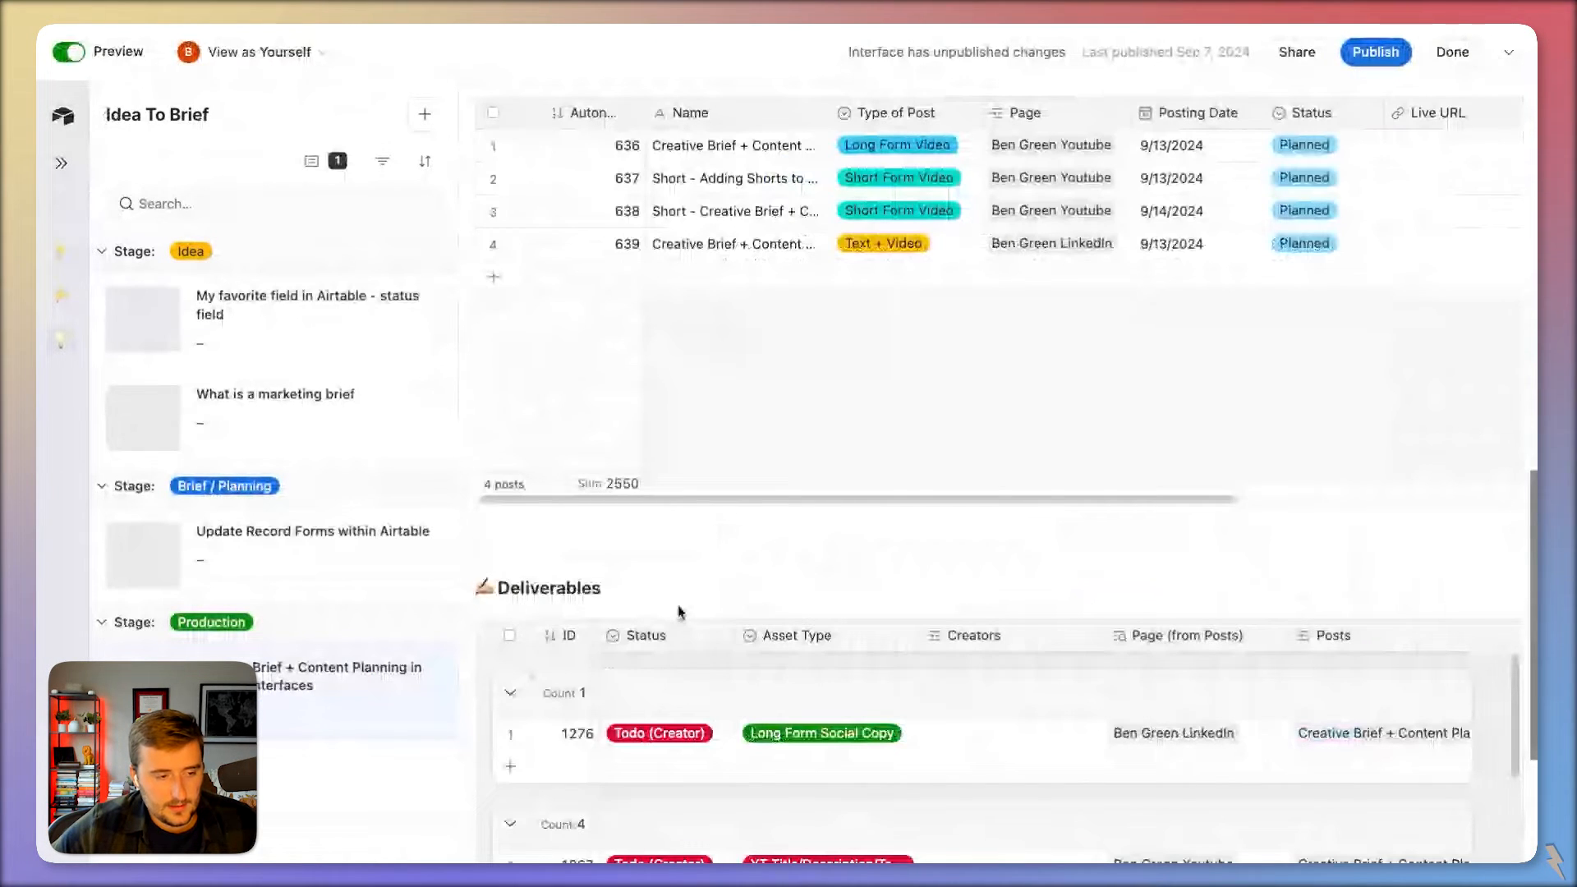
scroll(678, 612, down, 3)
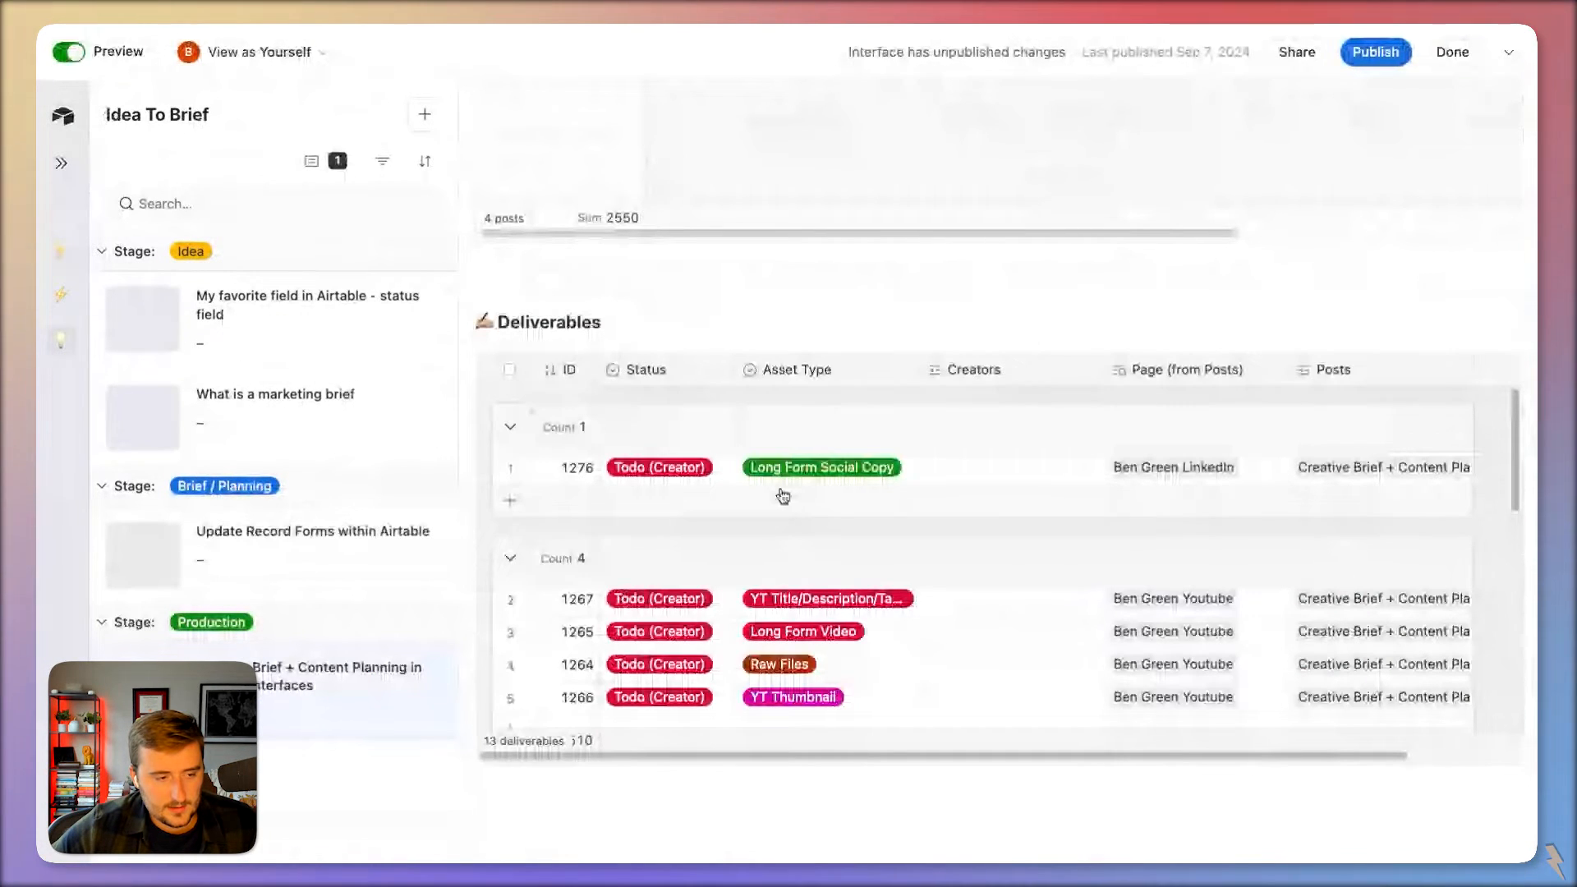
click(783, 485)
scroll(1004, 563, down, 1)
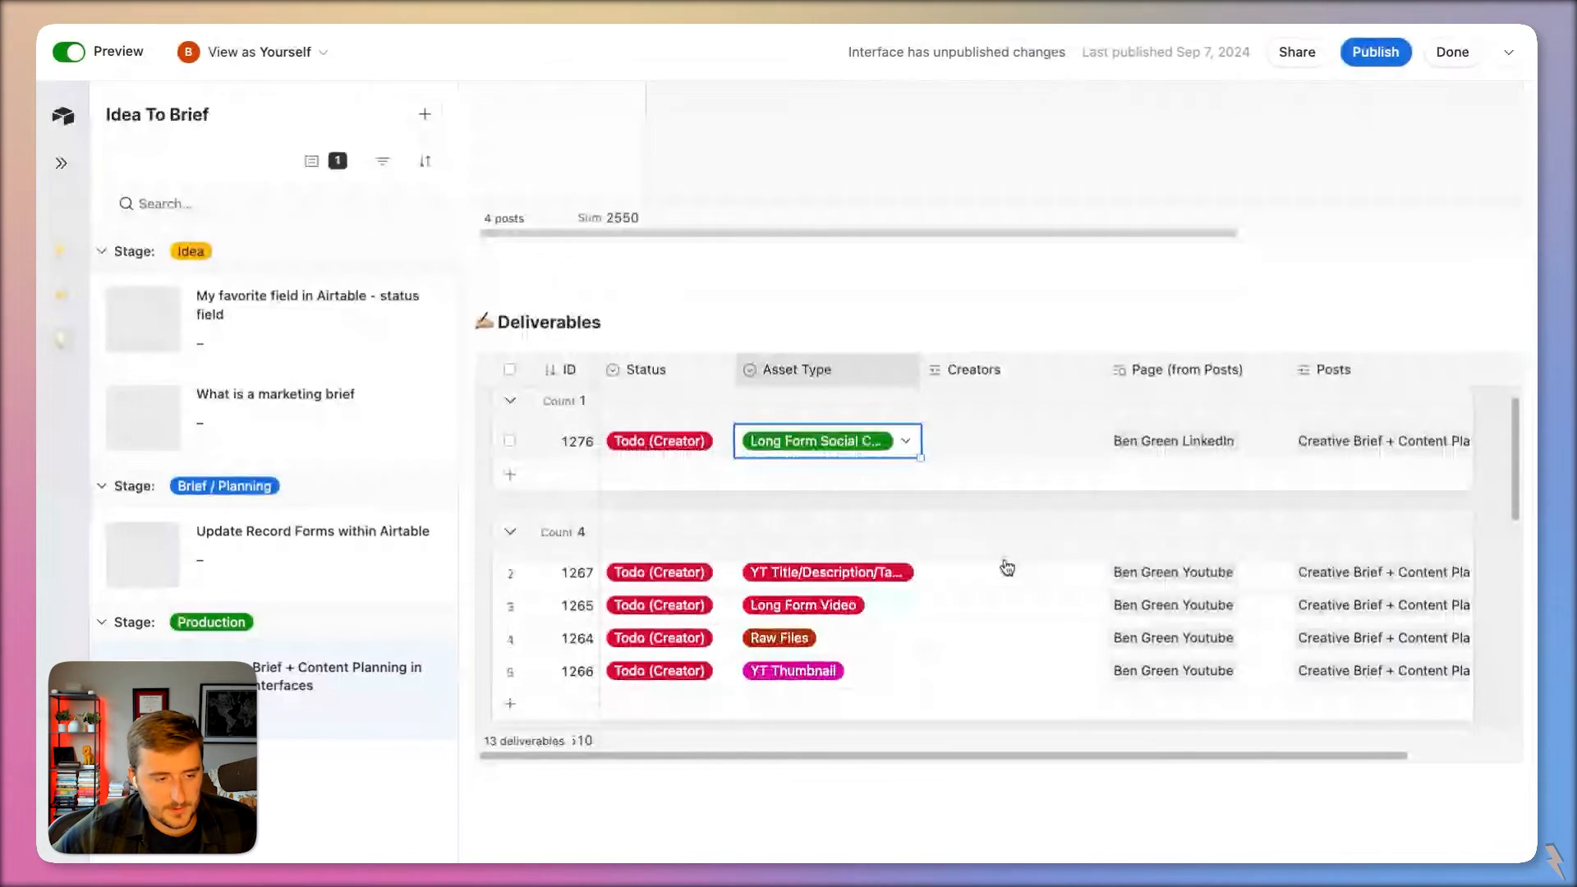
scroll(1007, 567, down, 2)
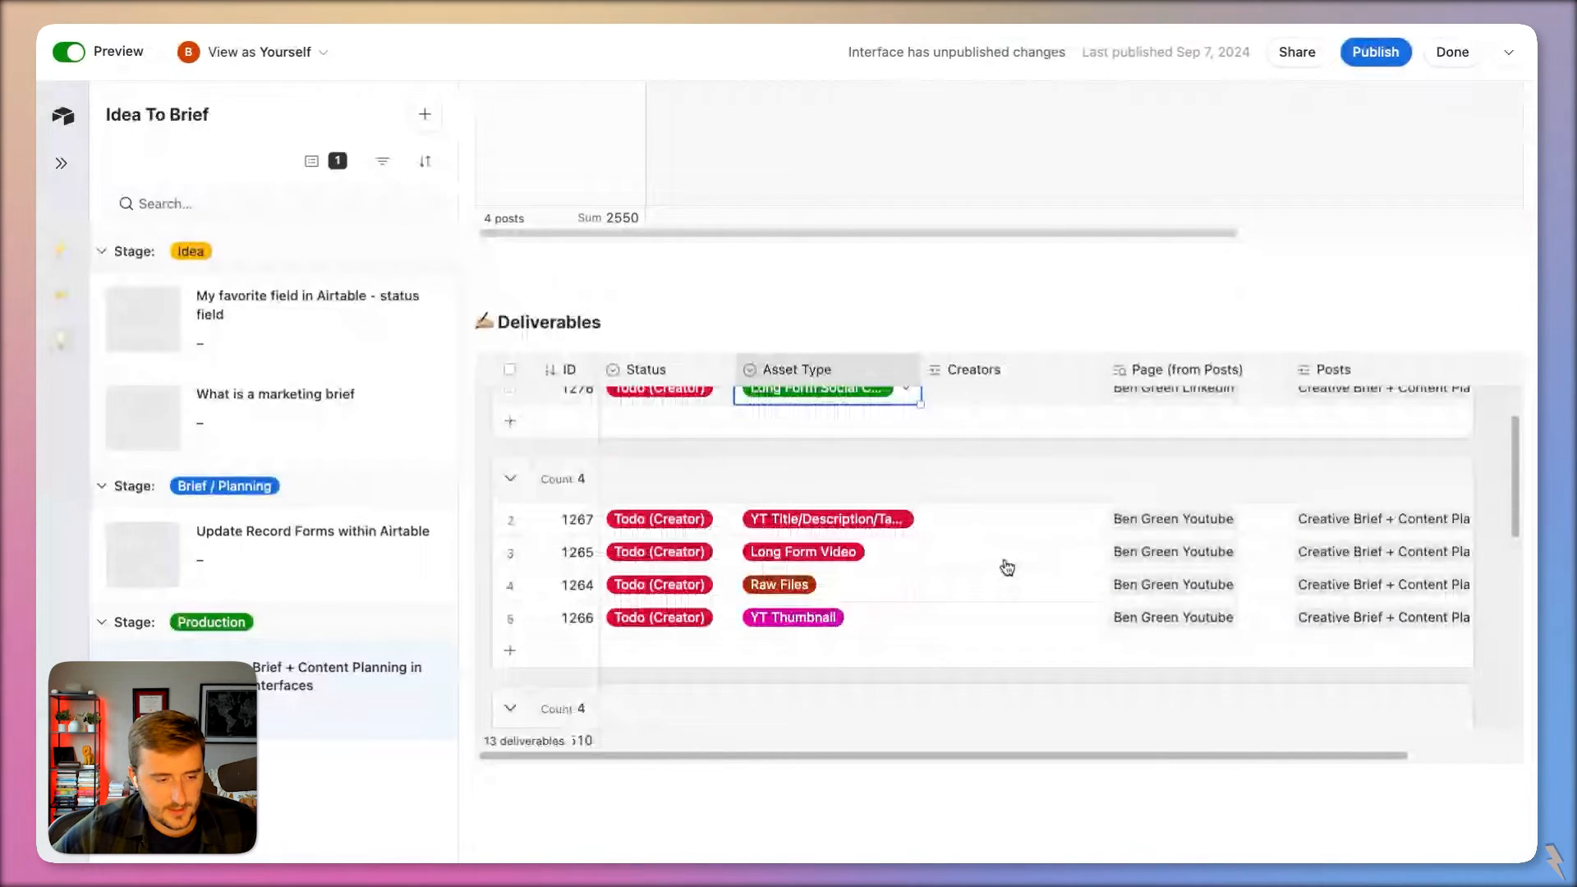
click(814, 561)
click(693, 556)
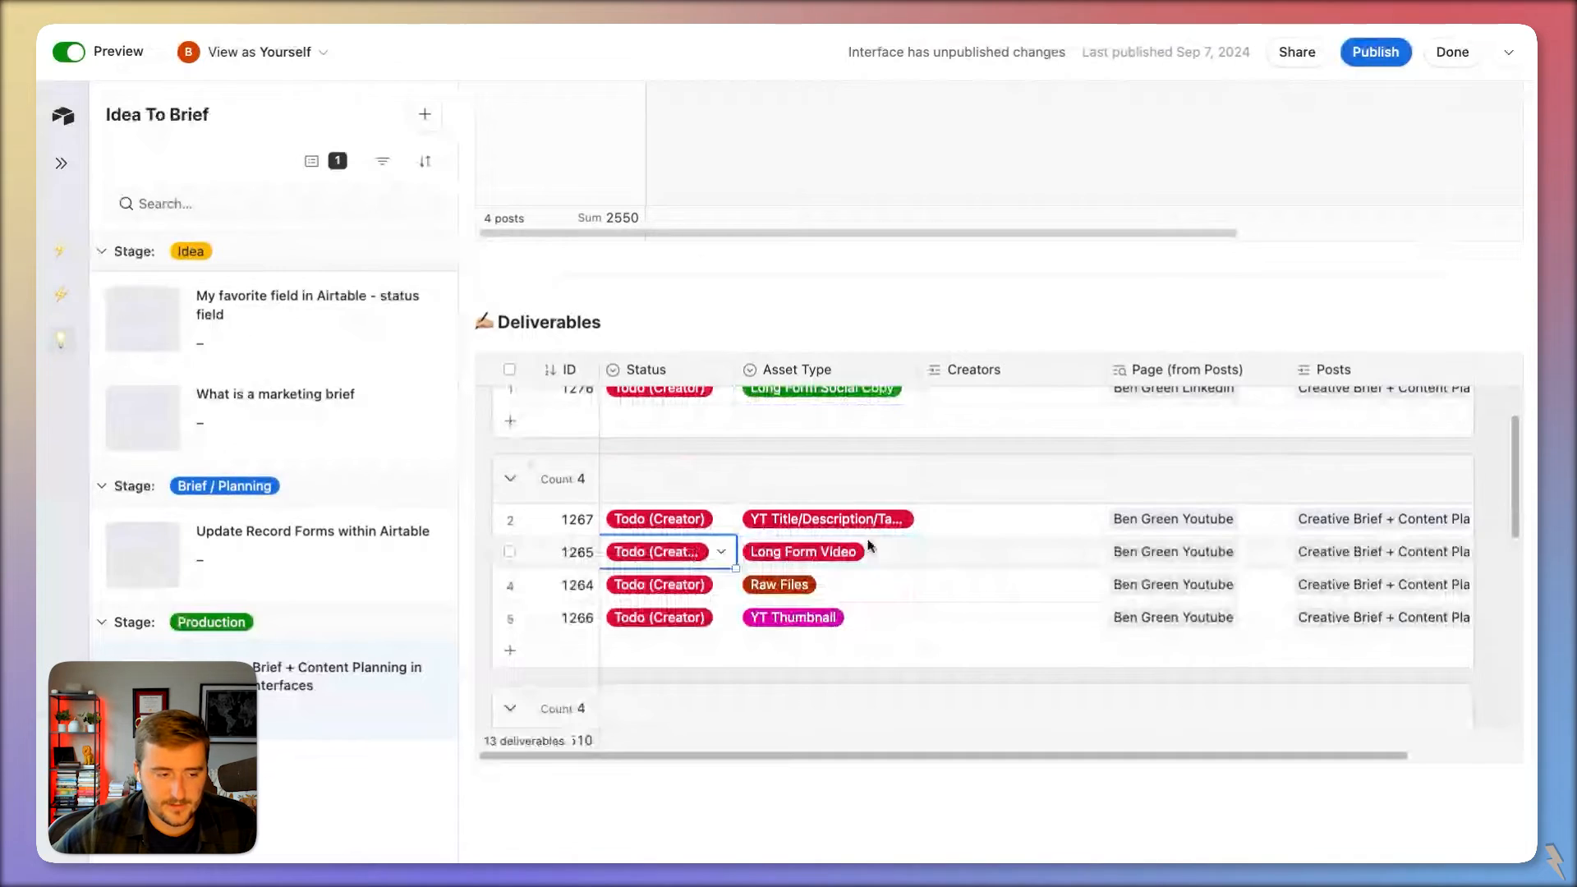
click(870, 546)
scroll(810, 434, up, 3)
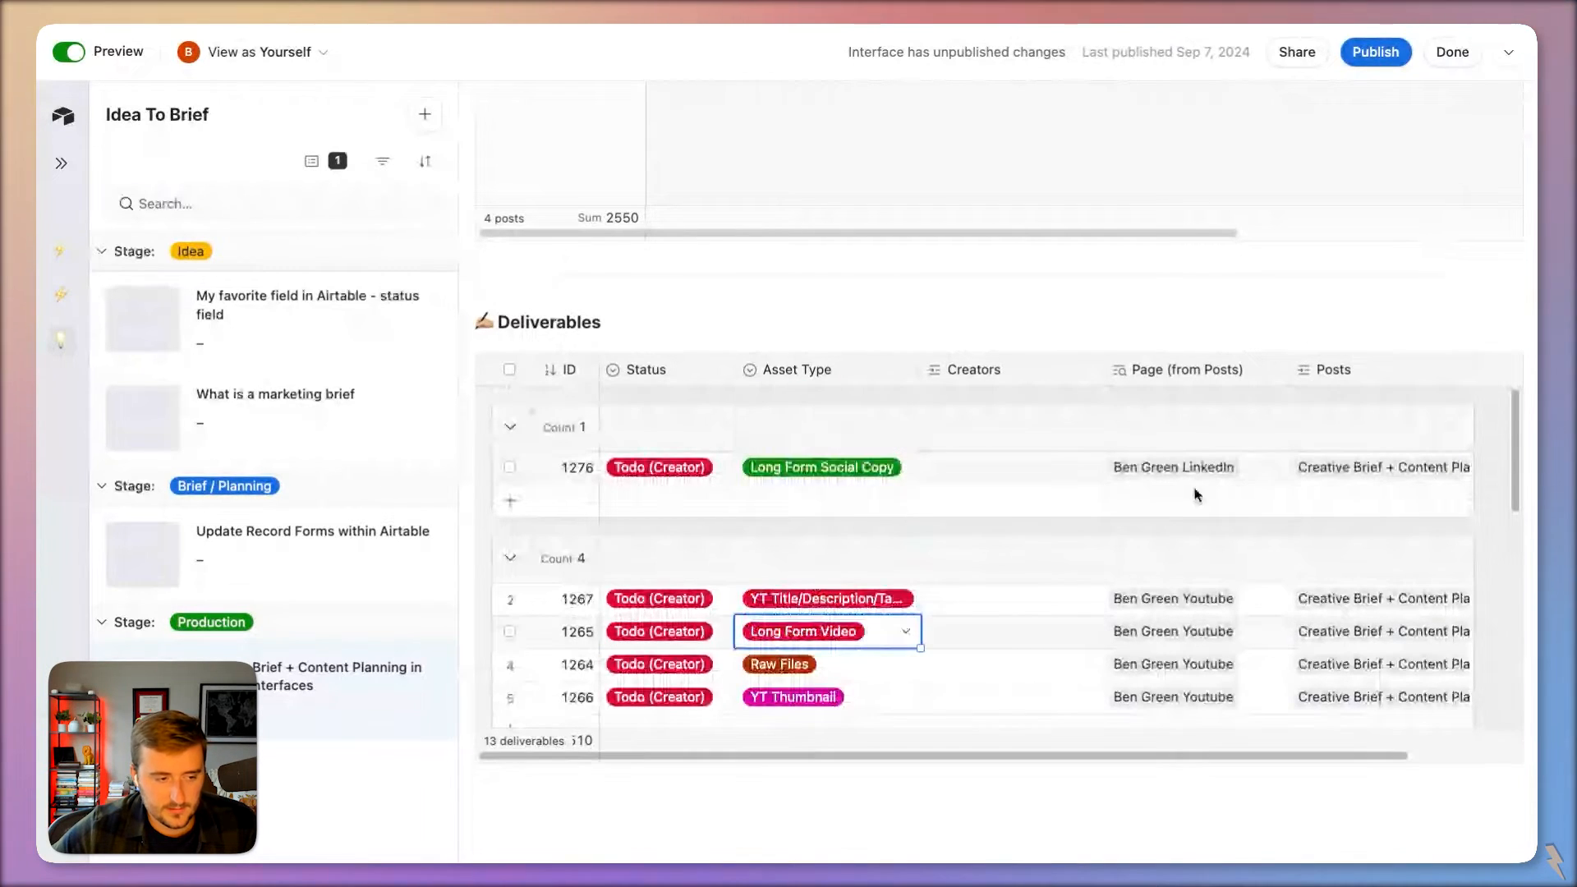
scroll(1235, 599, down, 2)
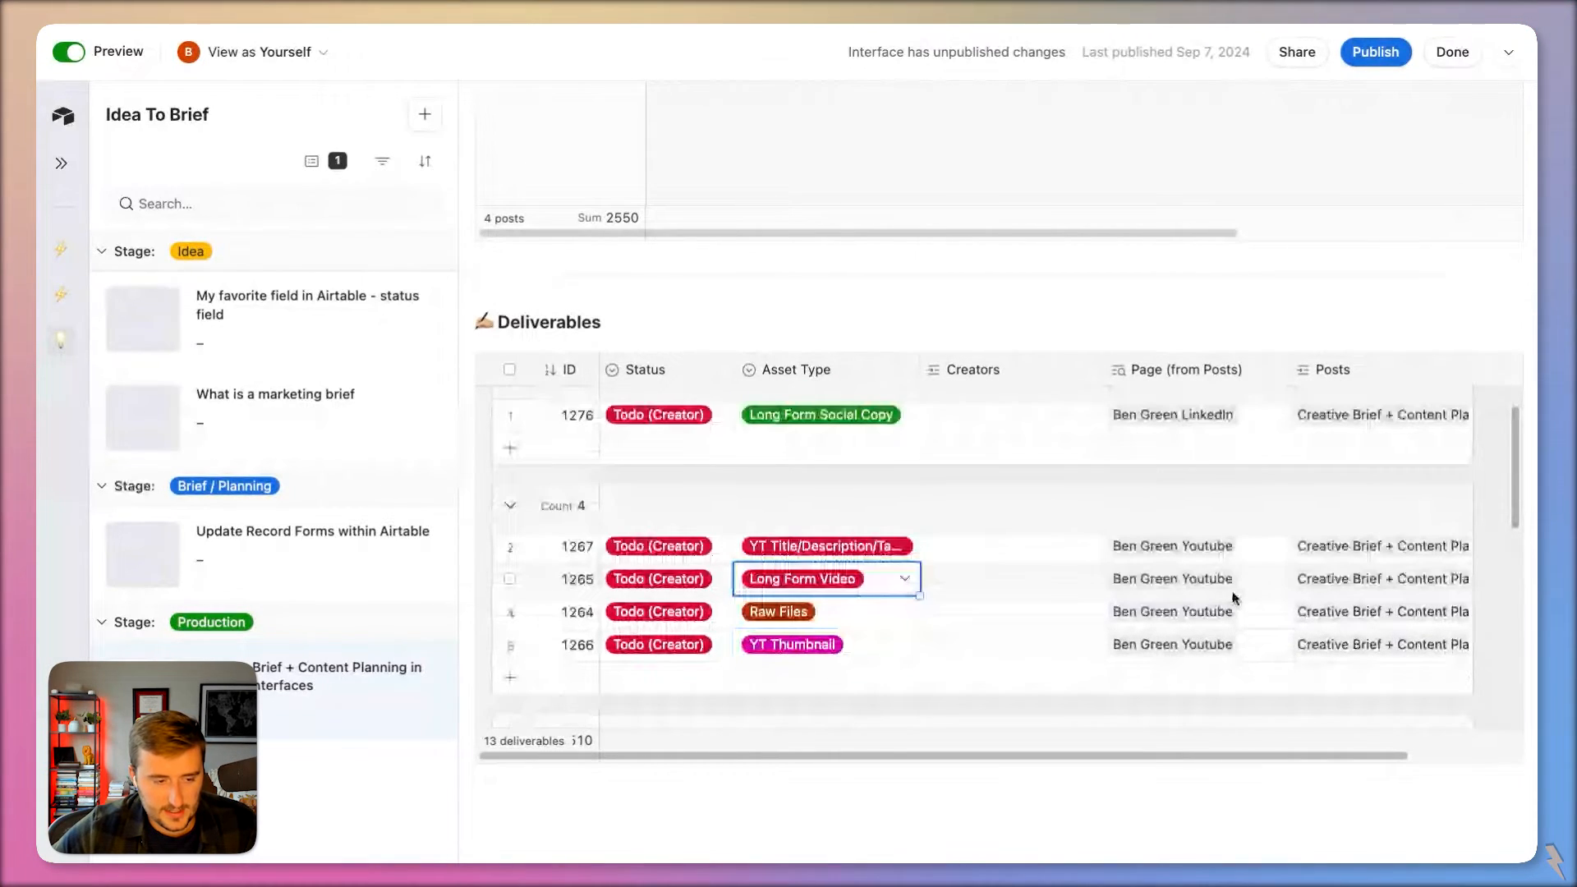
Step: Assign a creator to the Raw Files deliverable and another creator to the YT Title/Description deliverable in the first YouTube post group
click(934, 606)
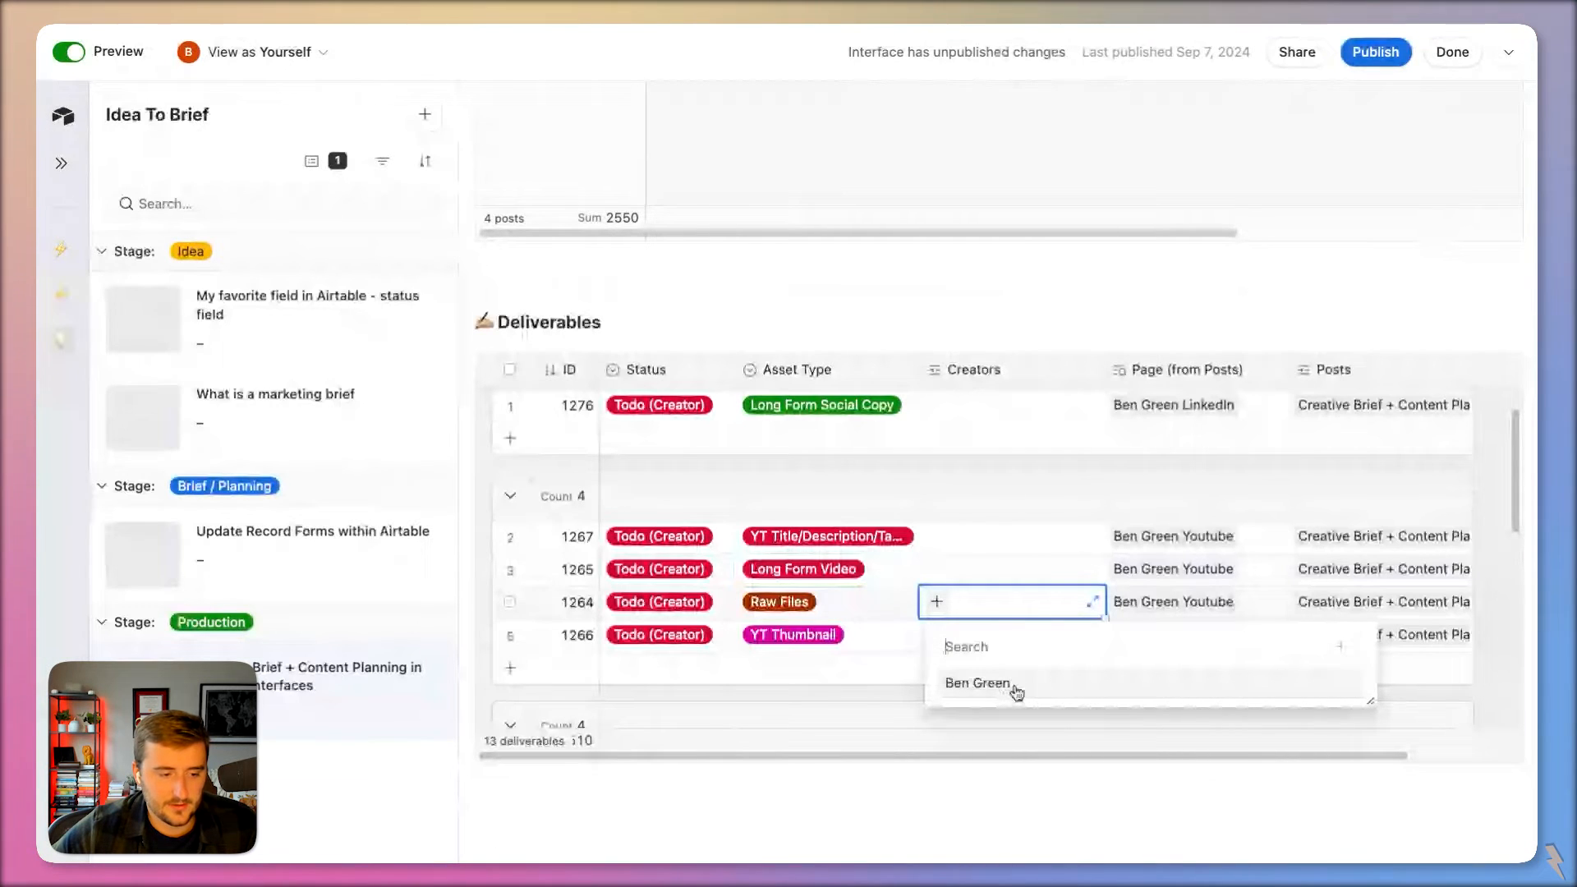
click(1010, 685)
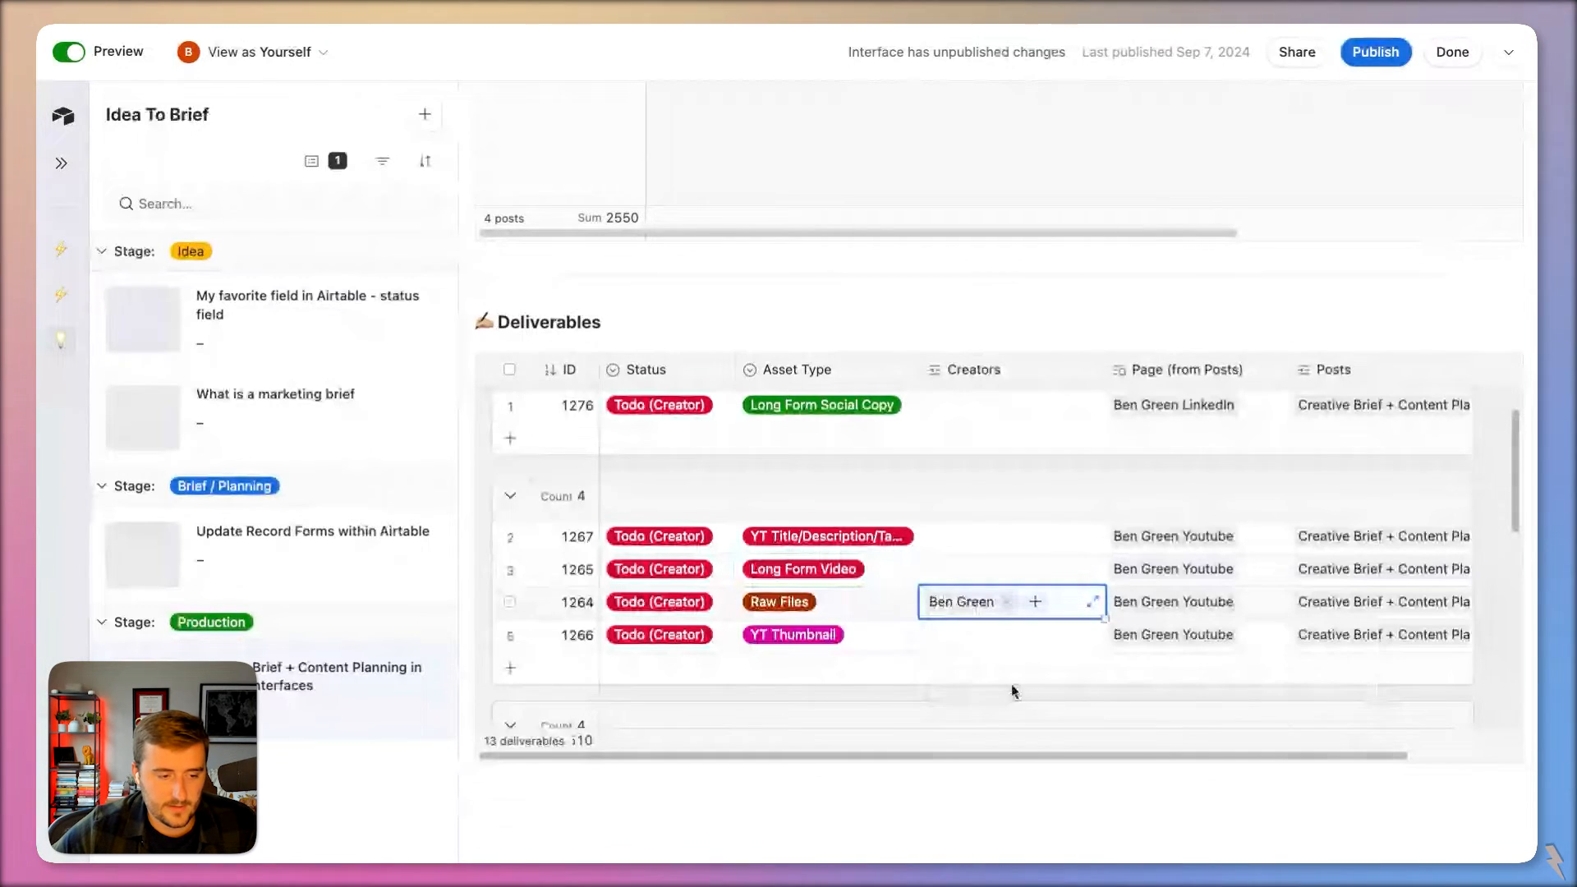
click(936, 638)
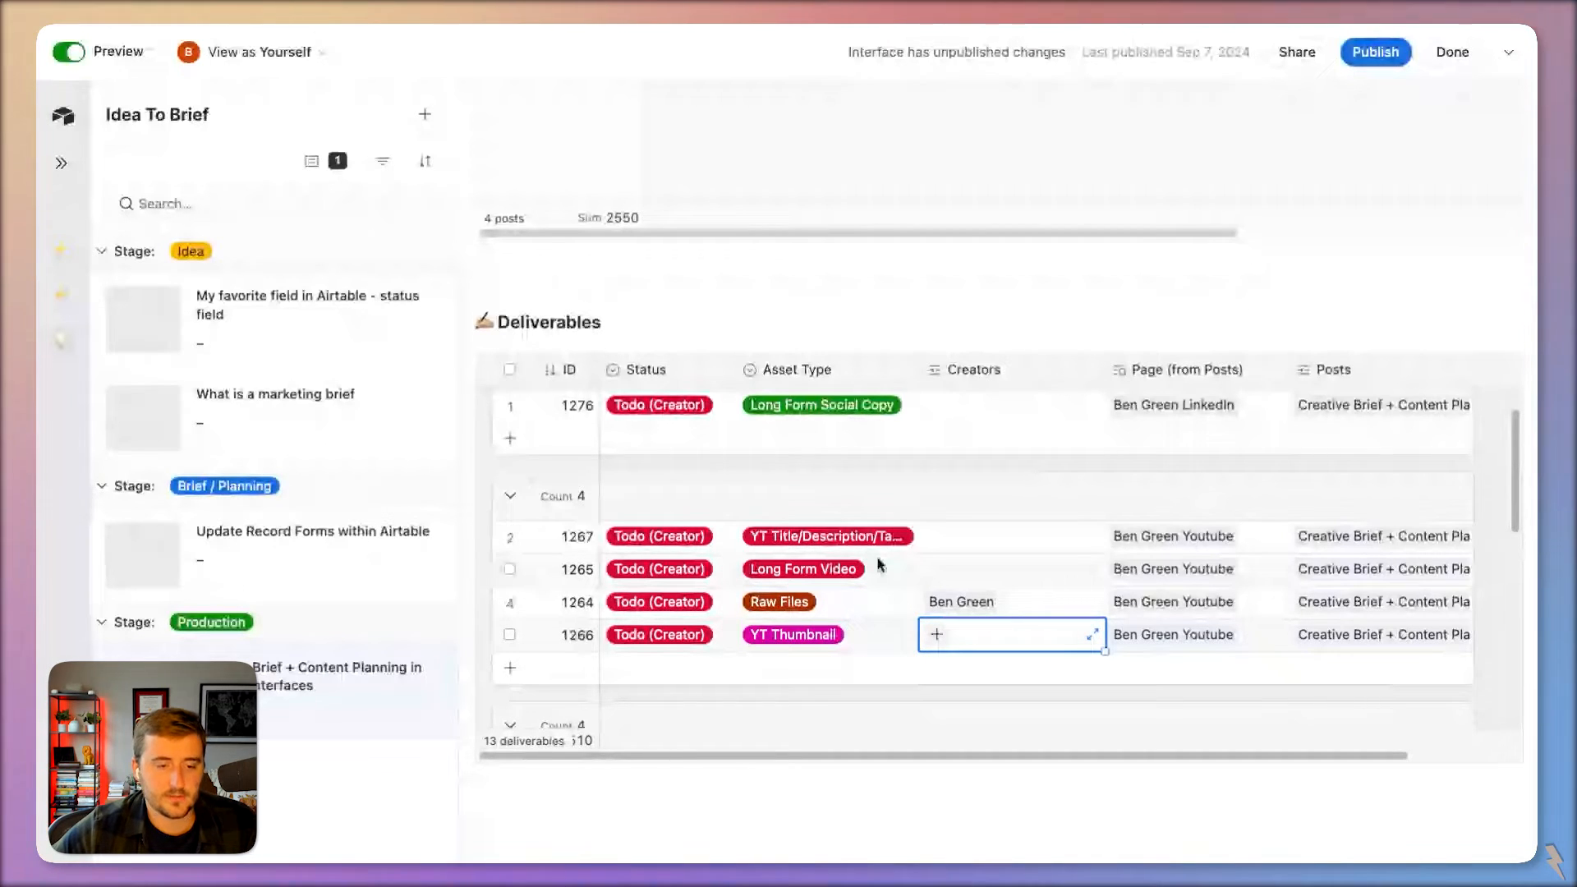
click(937, 542)
click(937, 539)
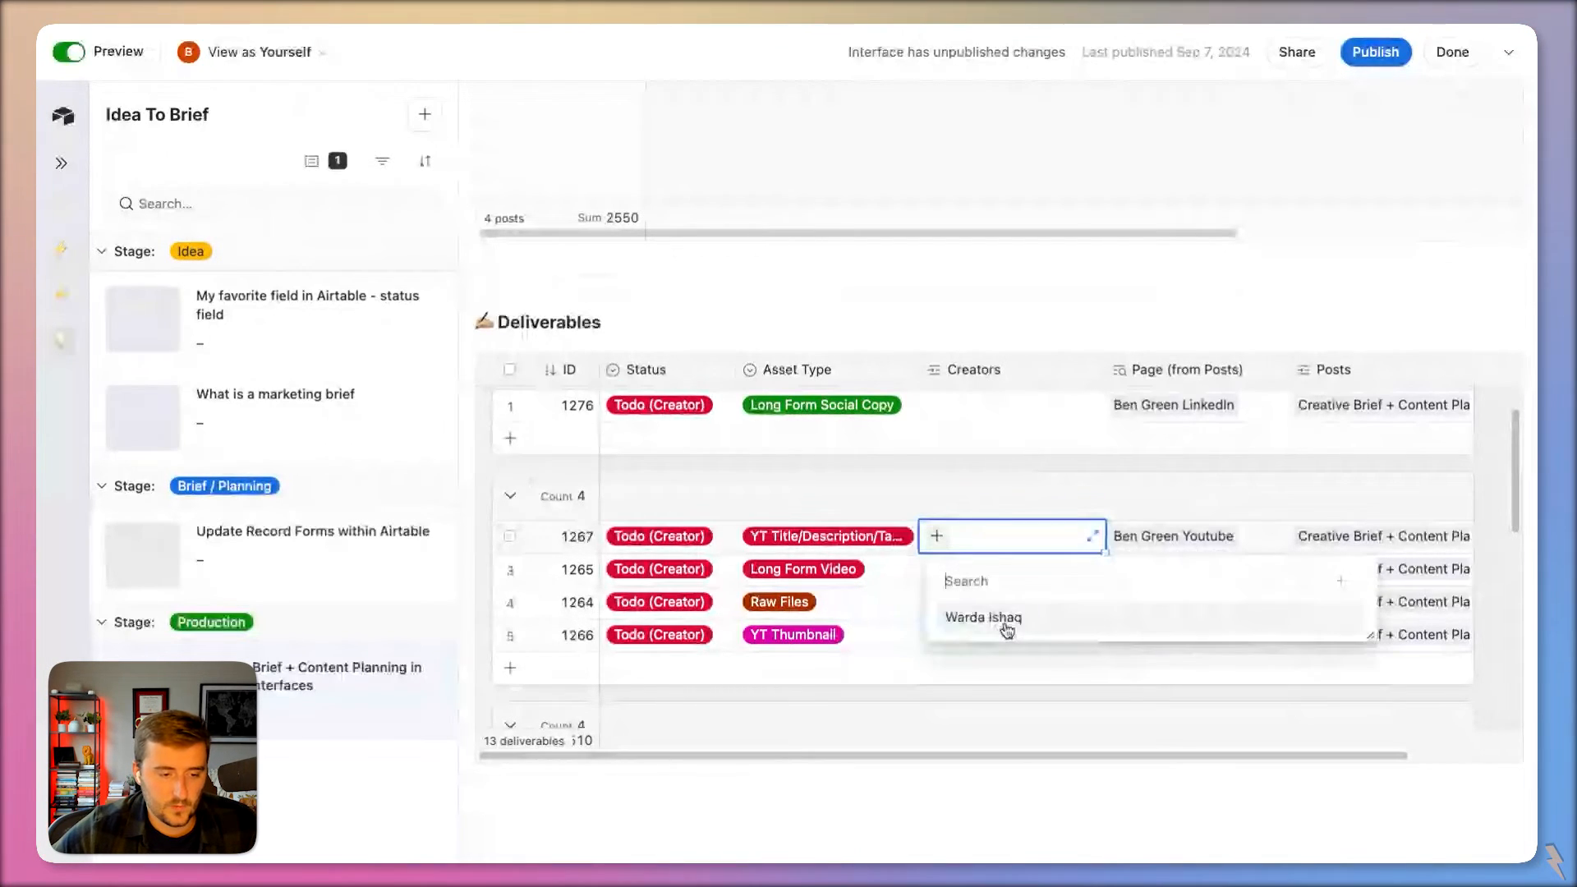
click(1007, 631)
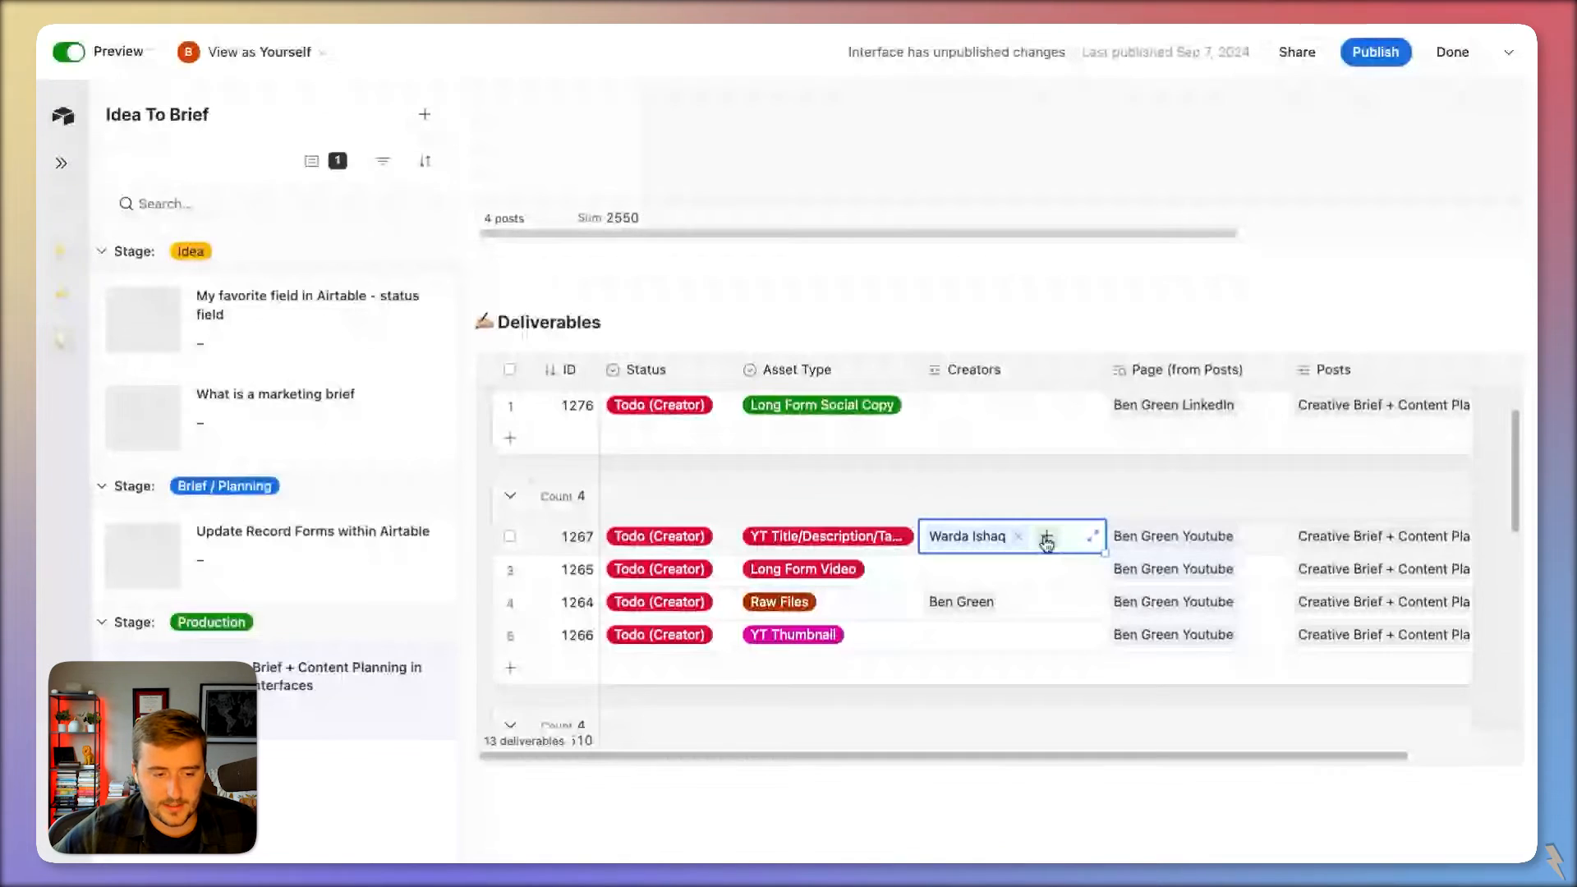
Step: Review the Deliverables grid in the preview, examining the Asset Type entries listed for the two Short posts on YouTube
click(1023, 602)
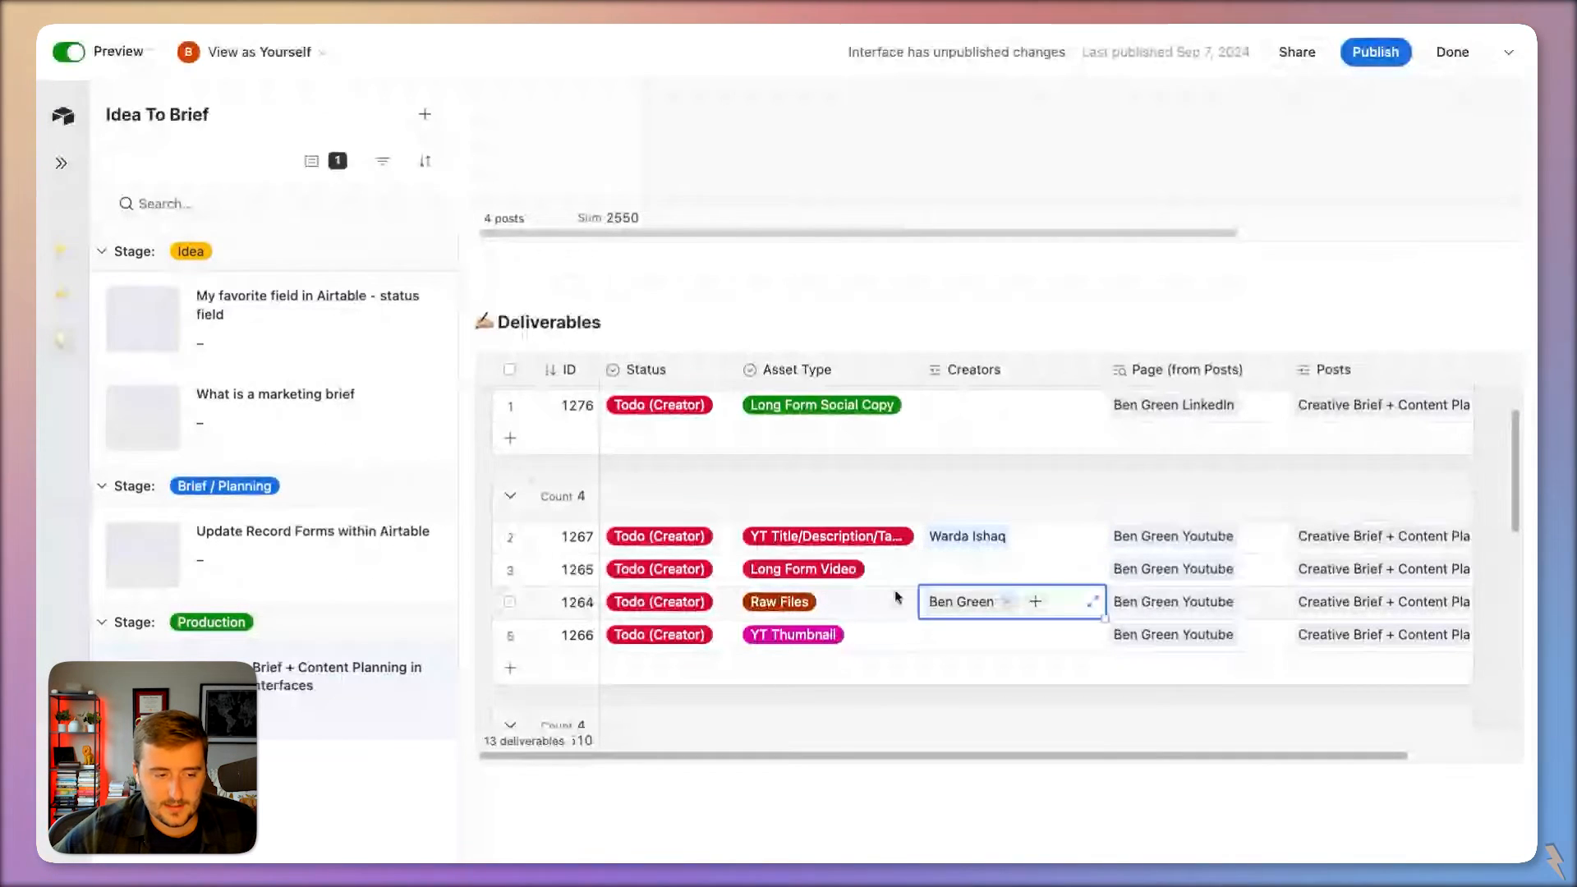
scroll(1022, 602, down, 1)
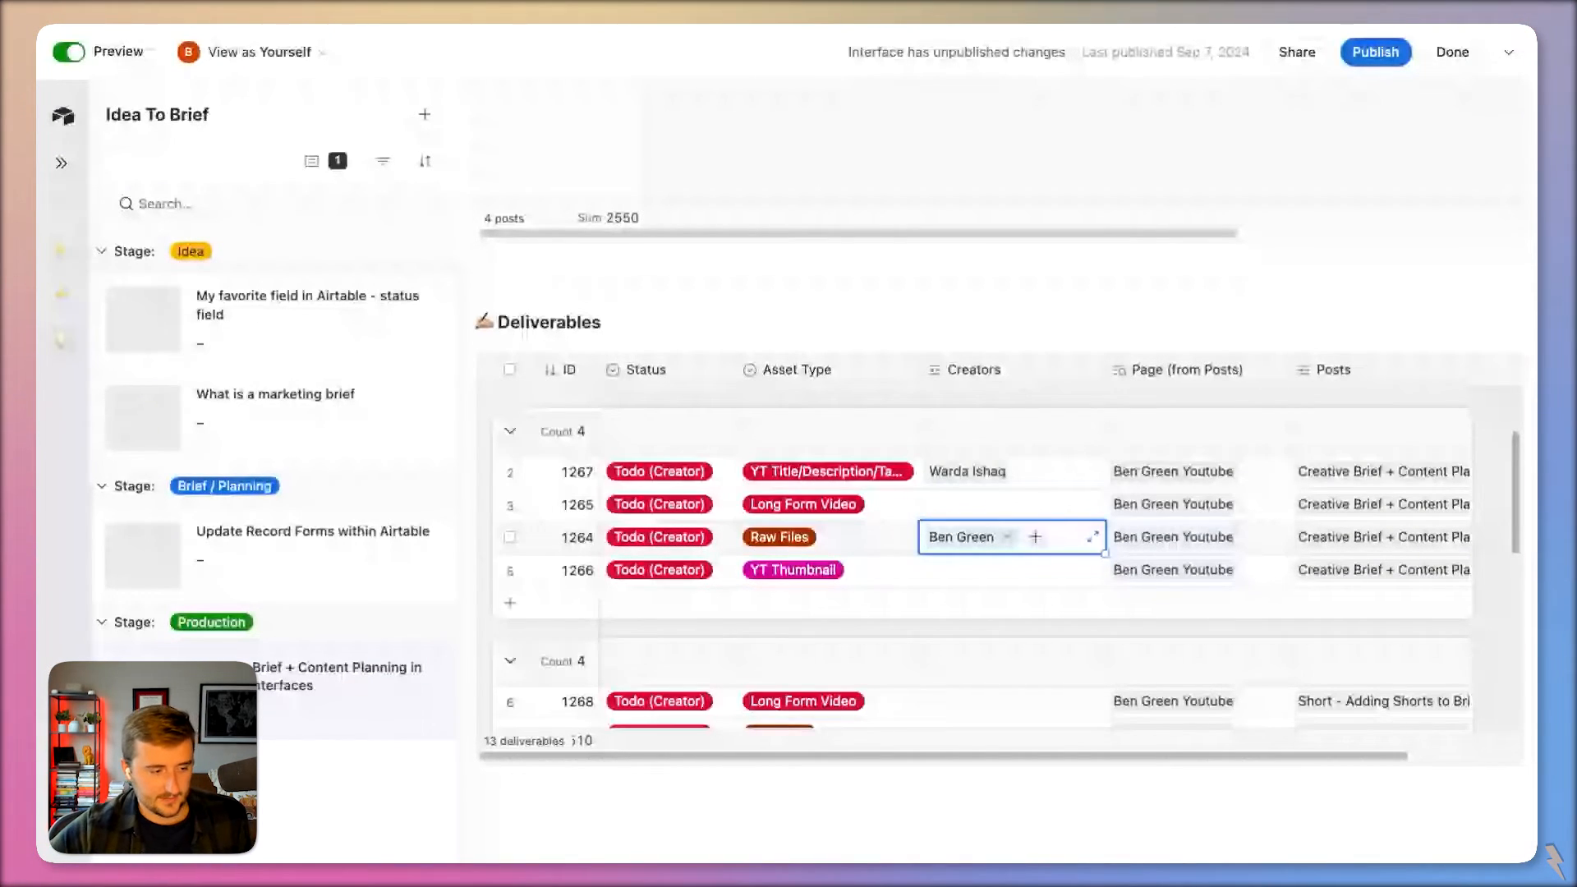
scroll(982, 542, down, 2)
scroll(982, 542, down, 1)
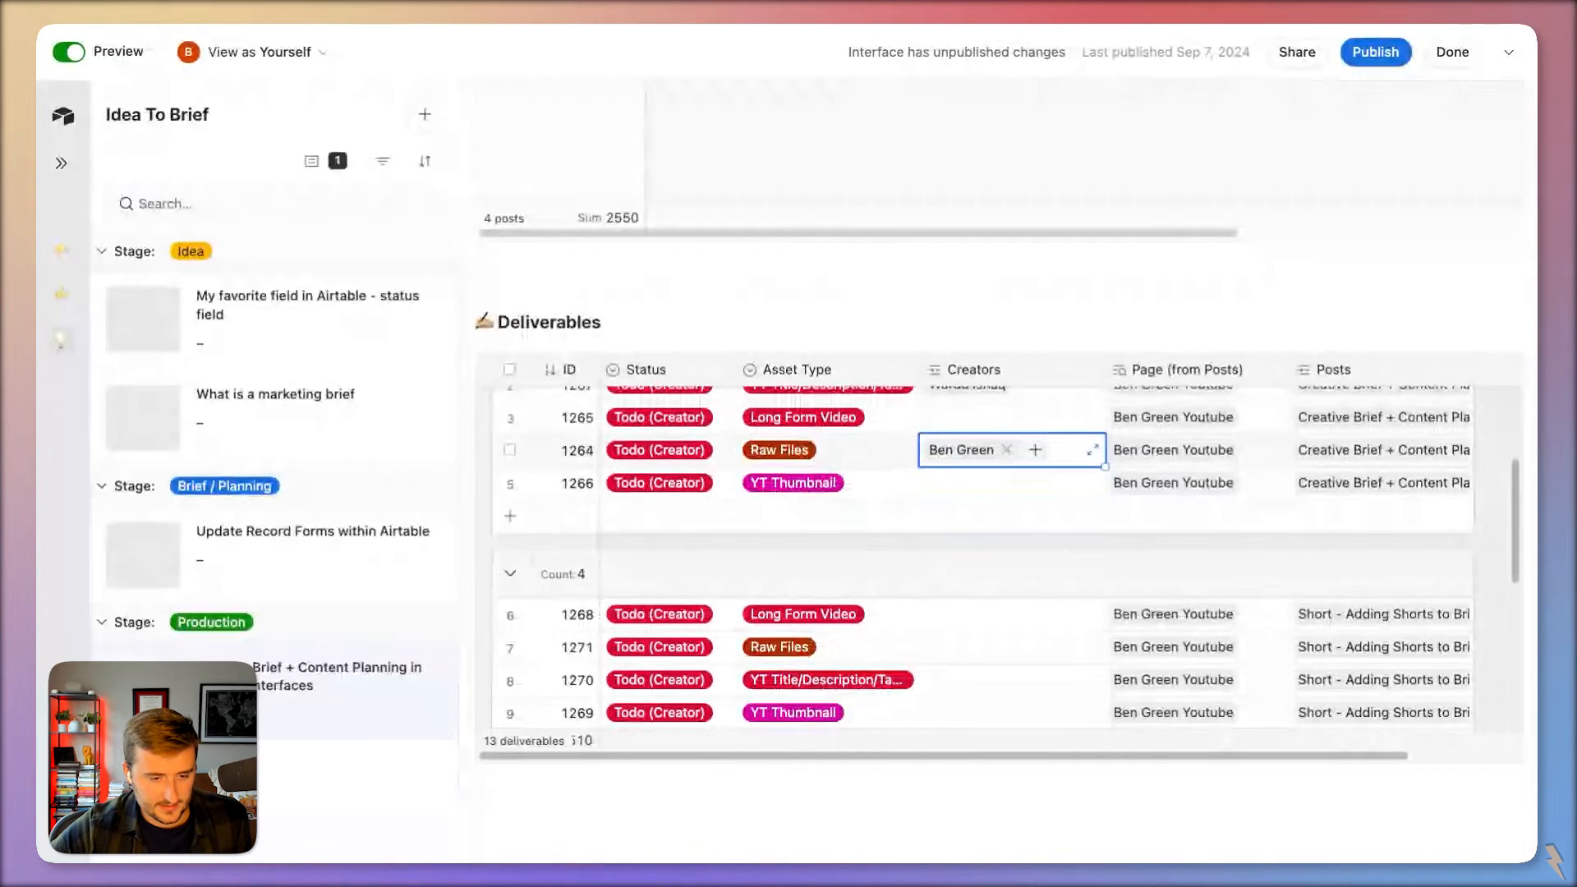
scroll(982, 559, down, 4)
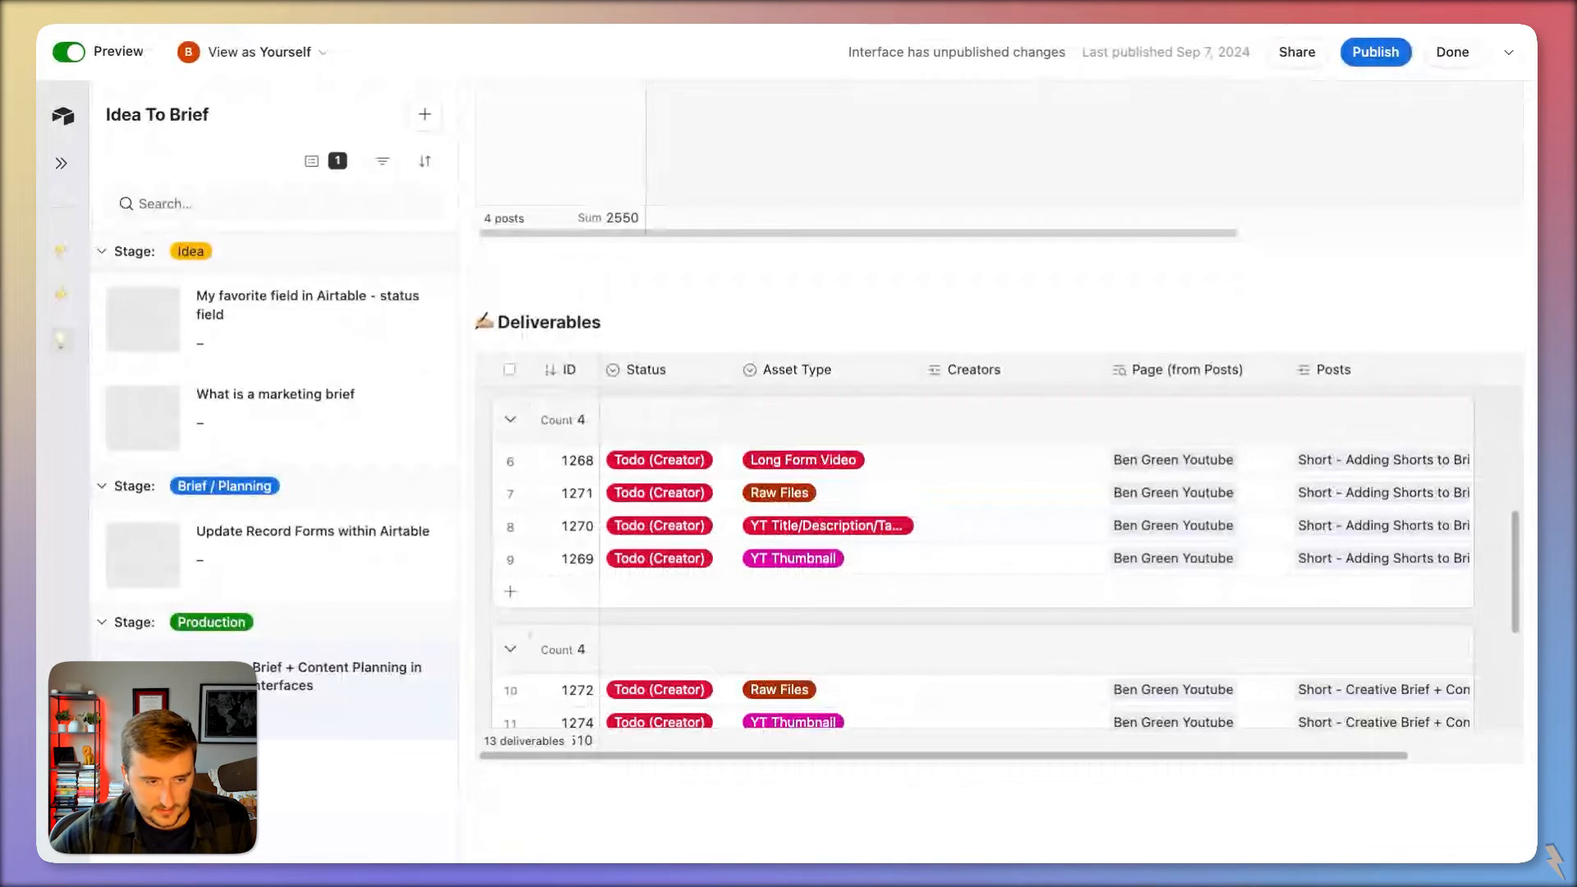
scroll(981, 558, down, 3)
scroll(687, 599, up, 3)
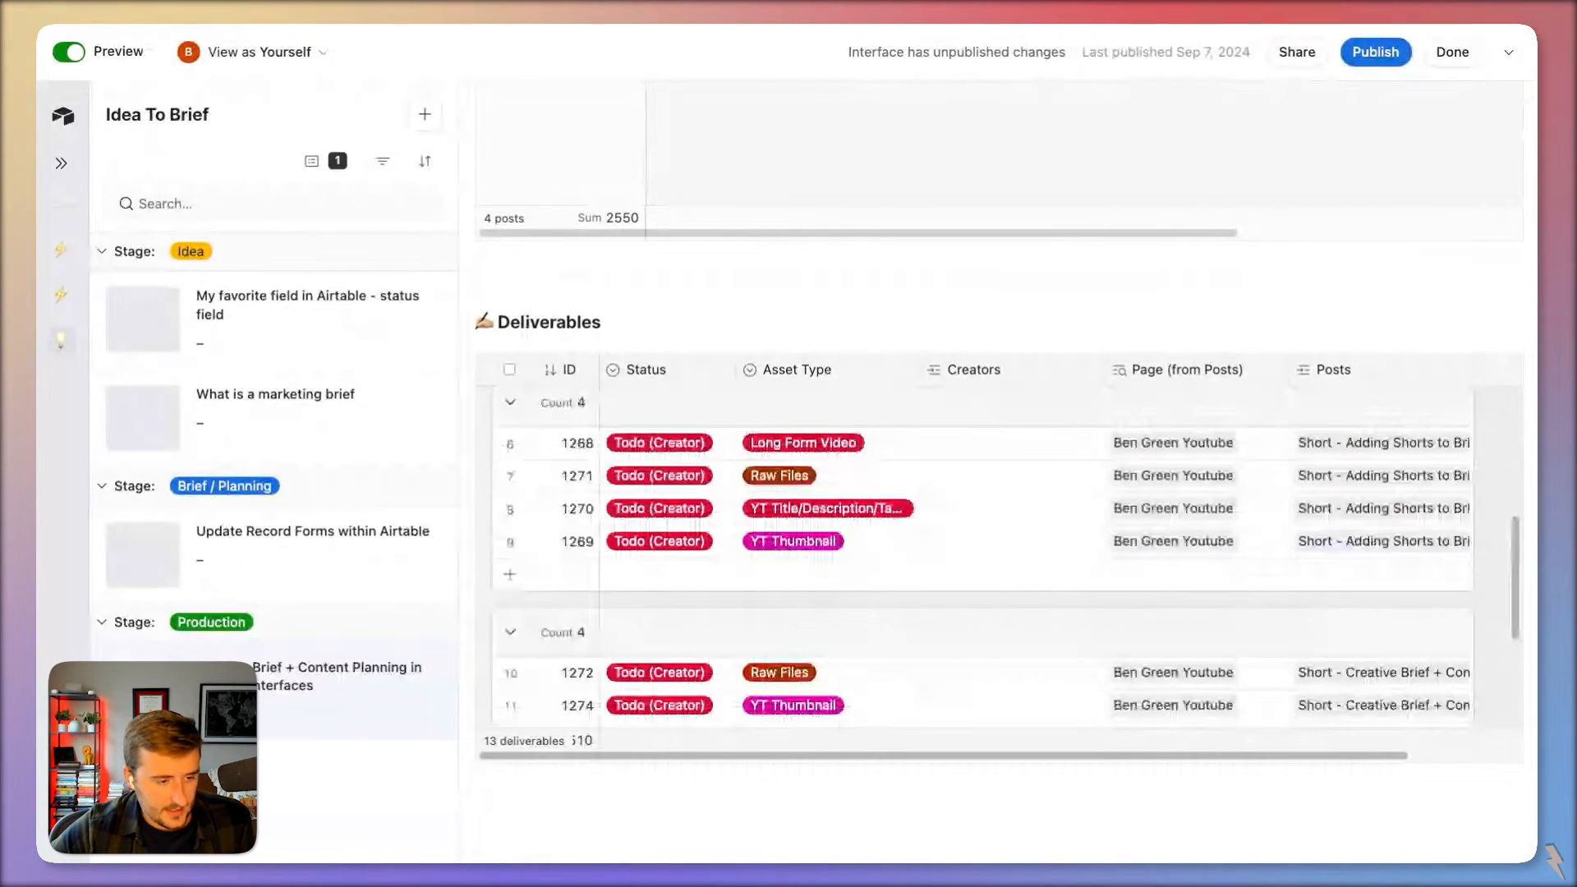
scroll(687, 600, up, 2)
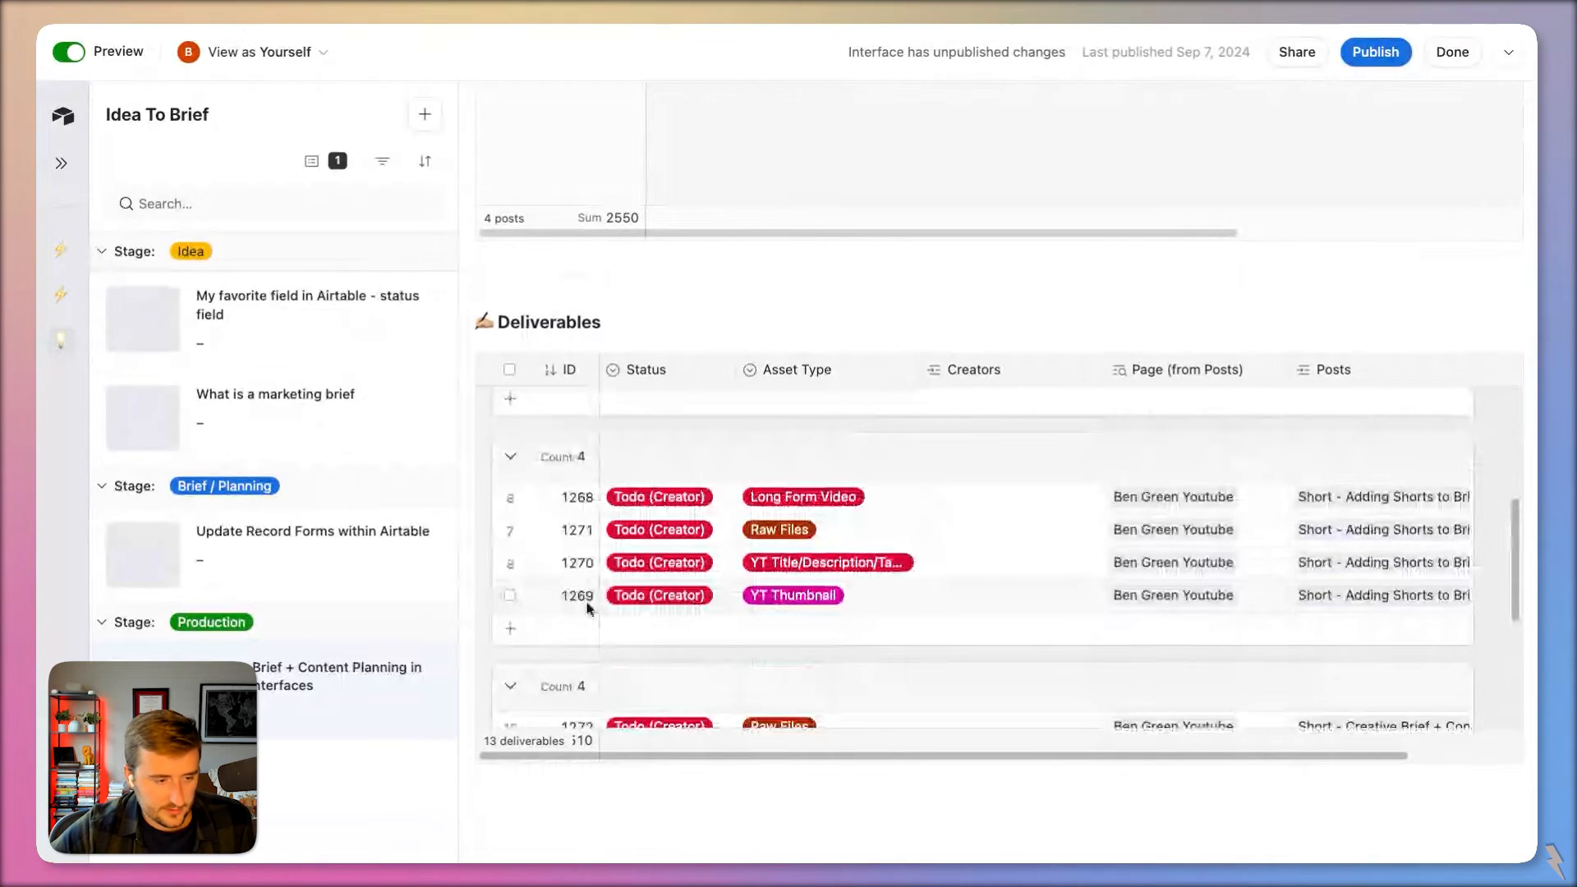
Step: Delete the Raw Files, YT Title/Description and YT Thumbnail deliverables from both Short post groups
click(509, 595)
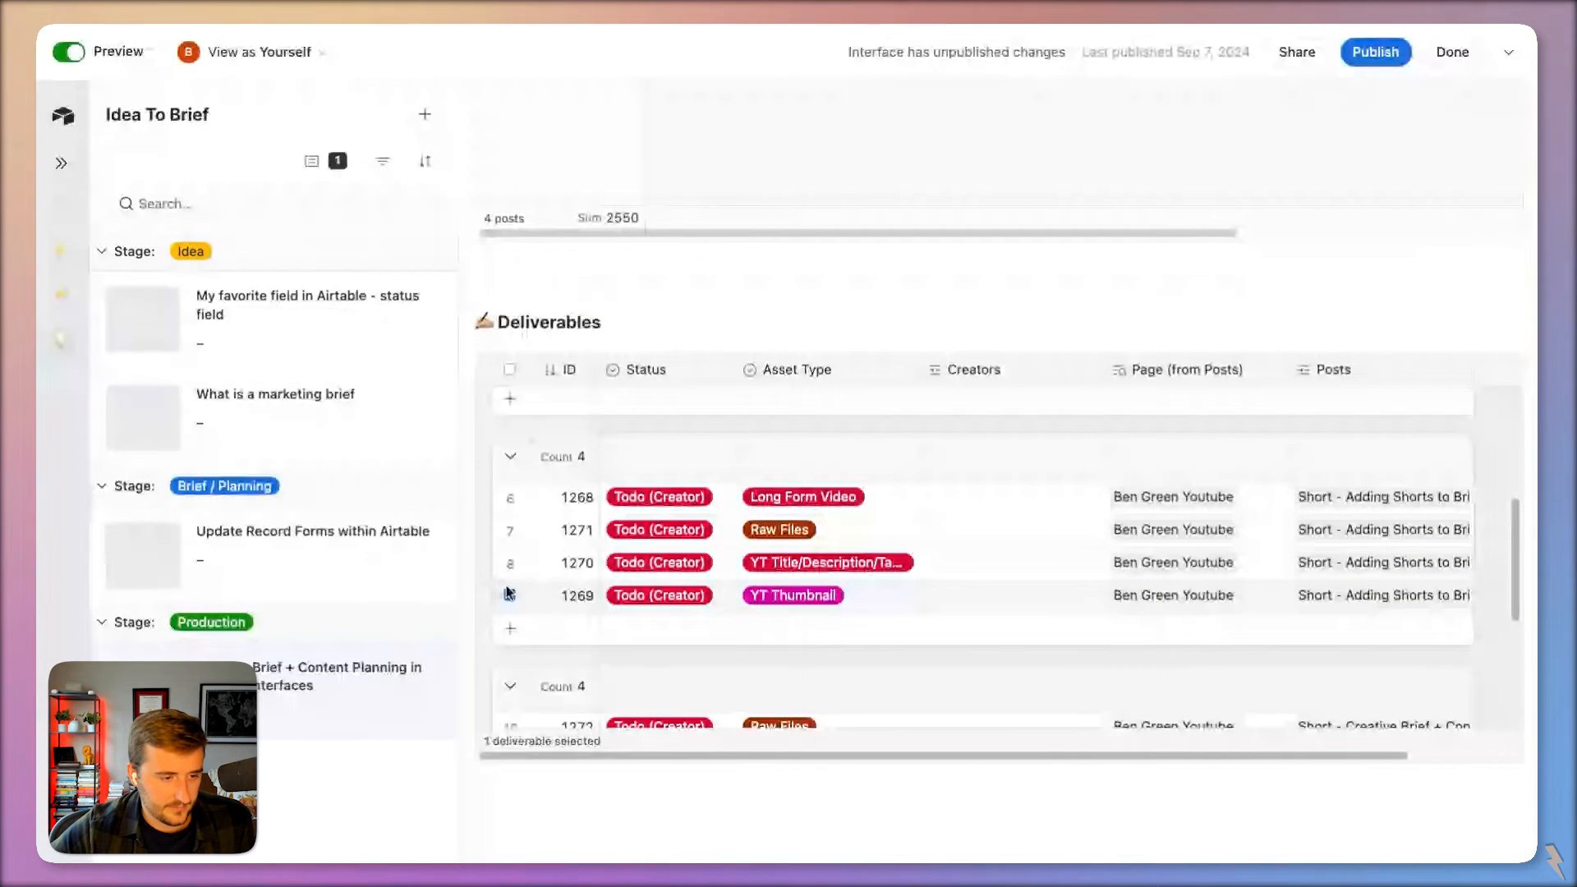
click(509, 562)
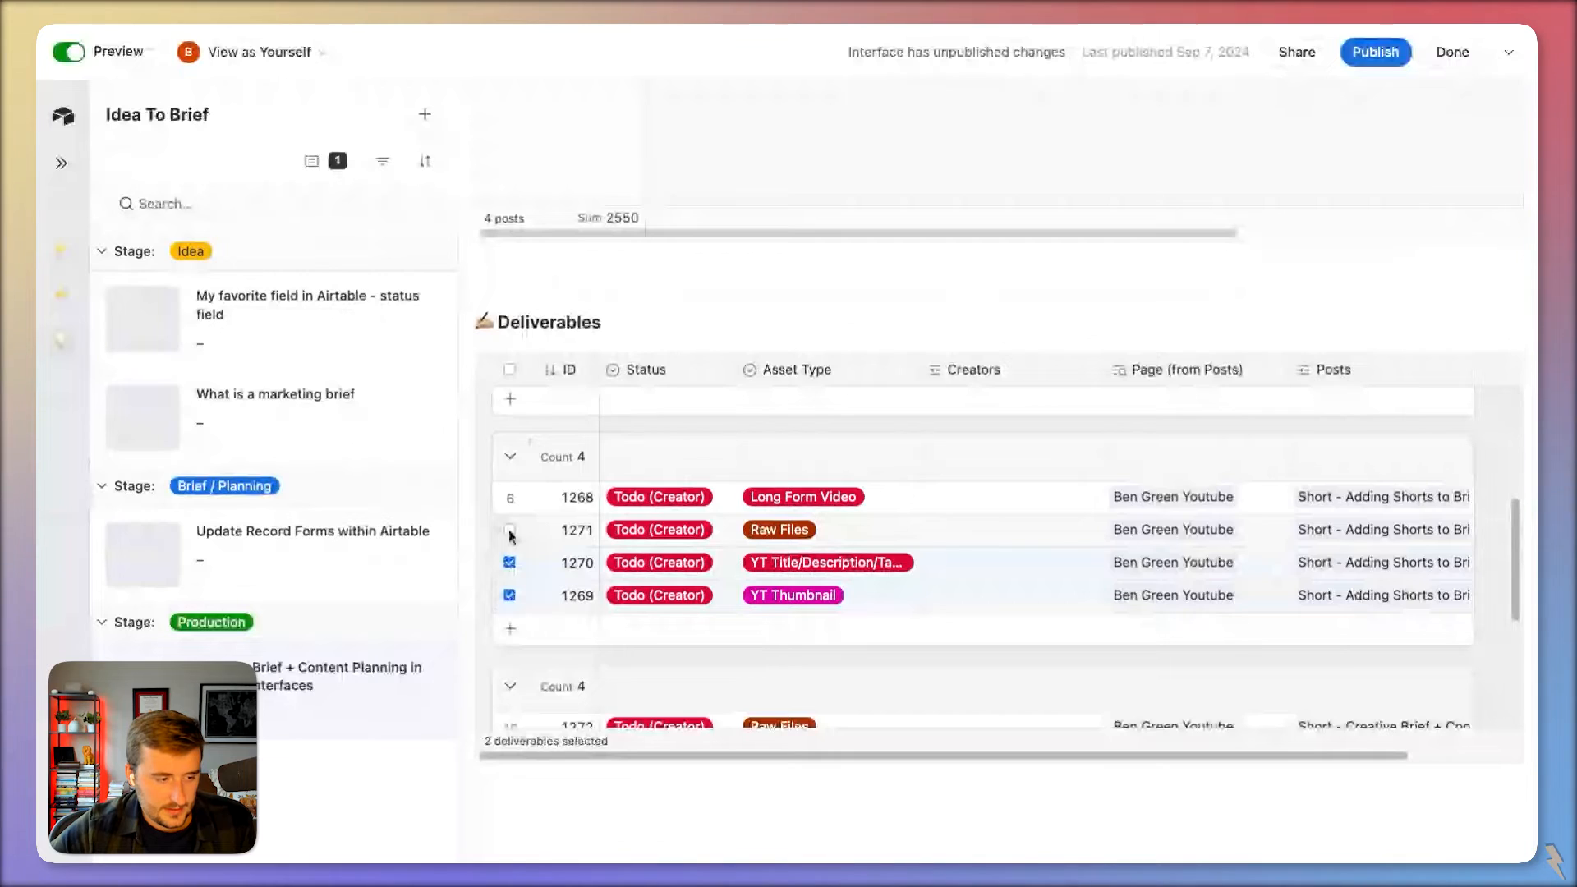
scroll(509, 536, down, 2)
click(509, 582)
click(510, 550)
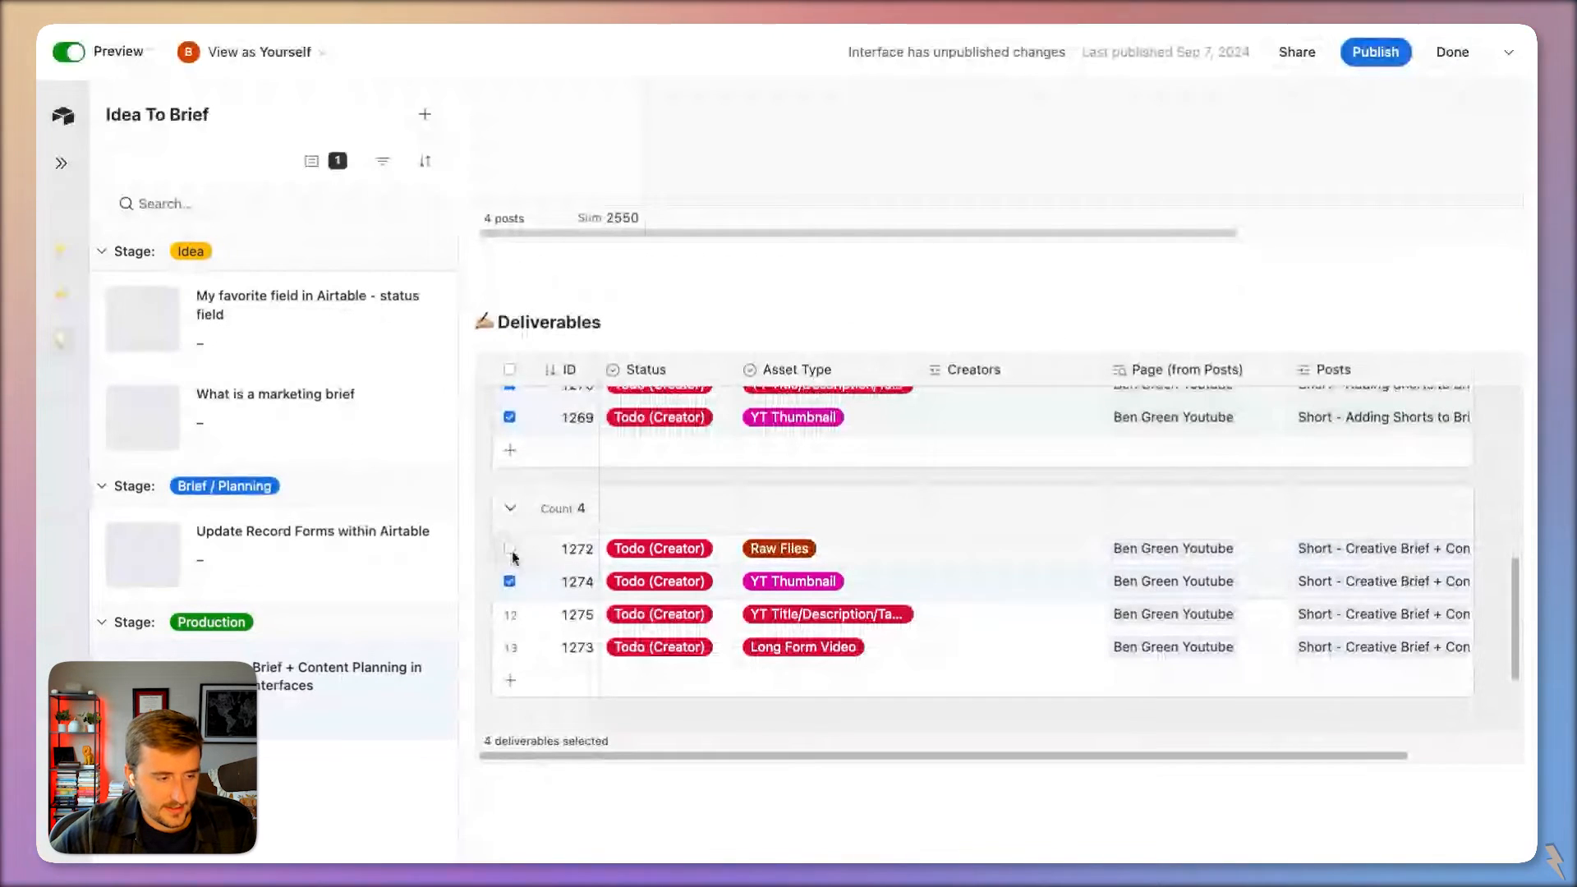
click(510, 615)
right_click(510, 614)
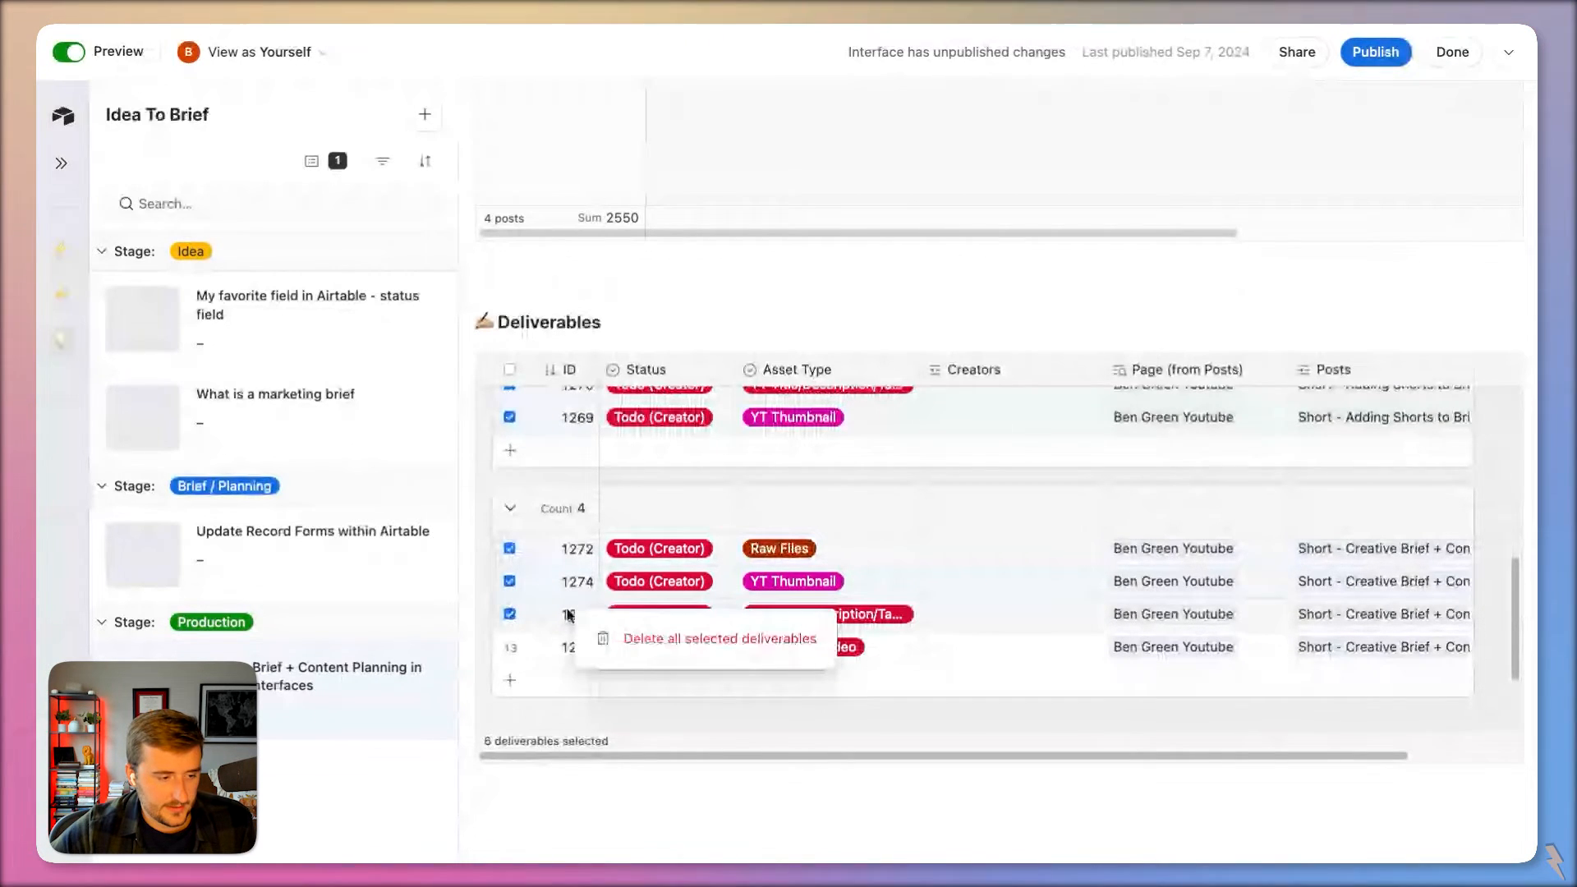
click(655, 640)
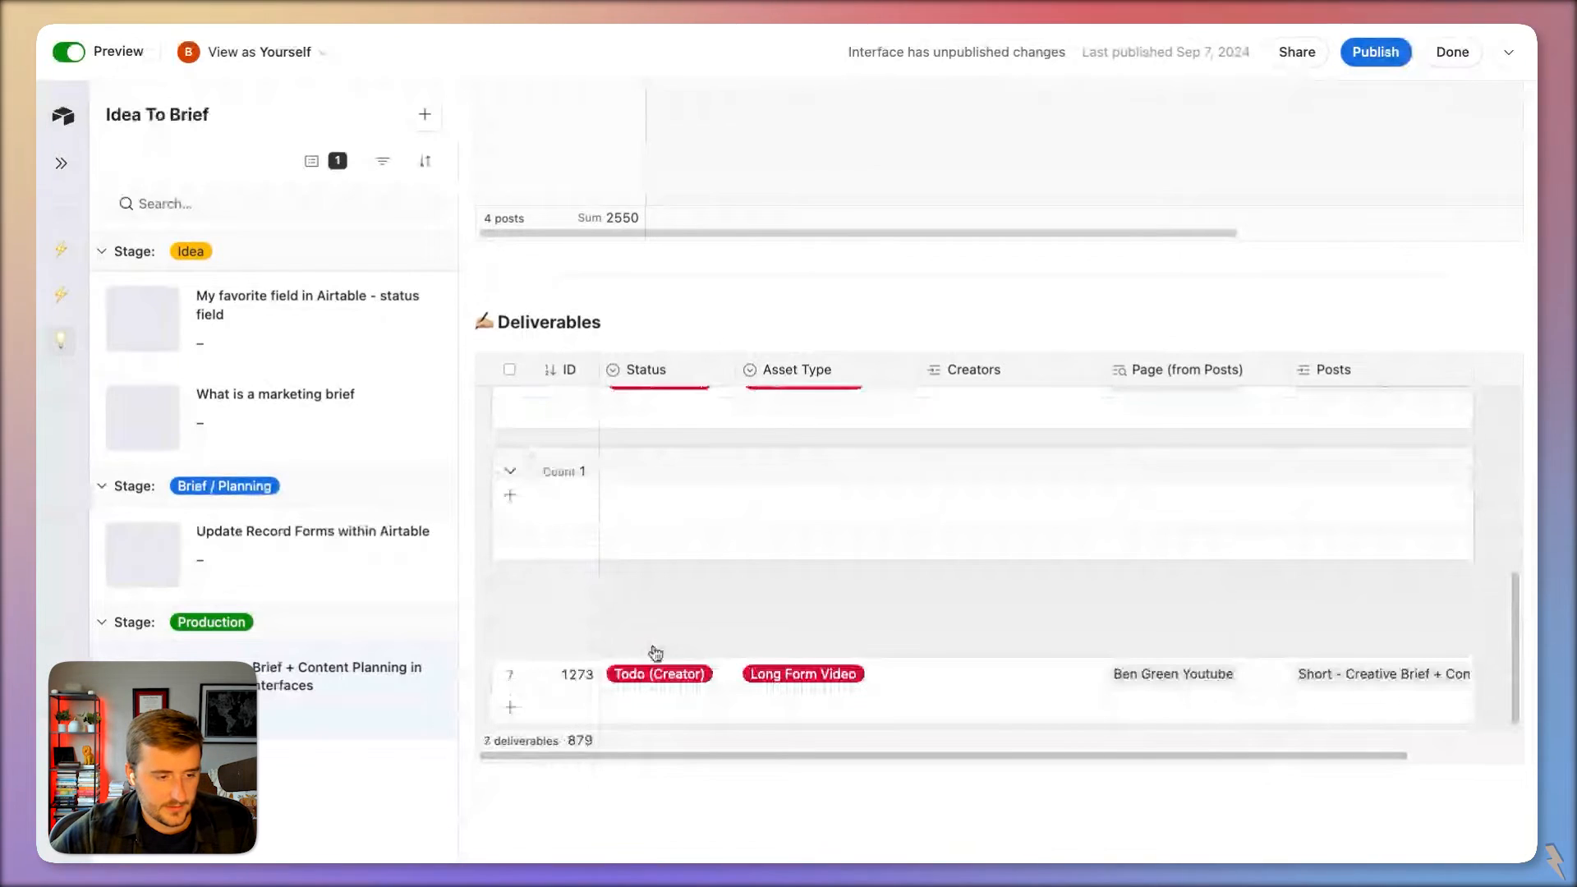
Step: Set the Asset Type of the remaining Long Form Video deliverable in each Short post group to YT Short
double_click(844, 547)
scroll(883, 749, down, 2)
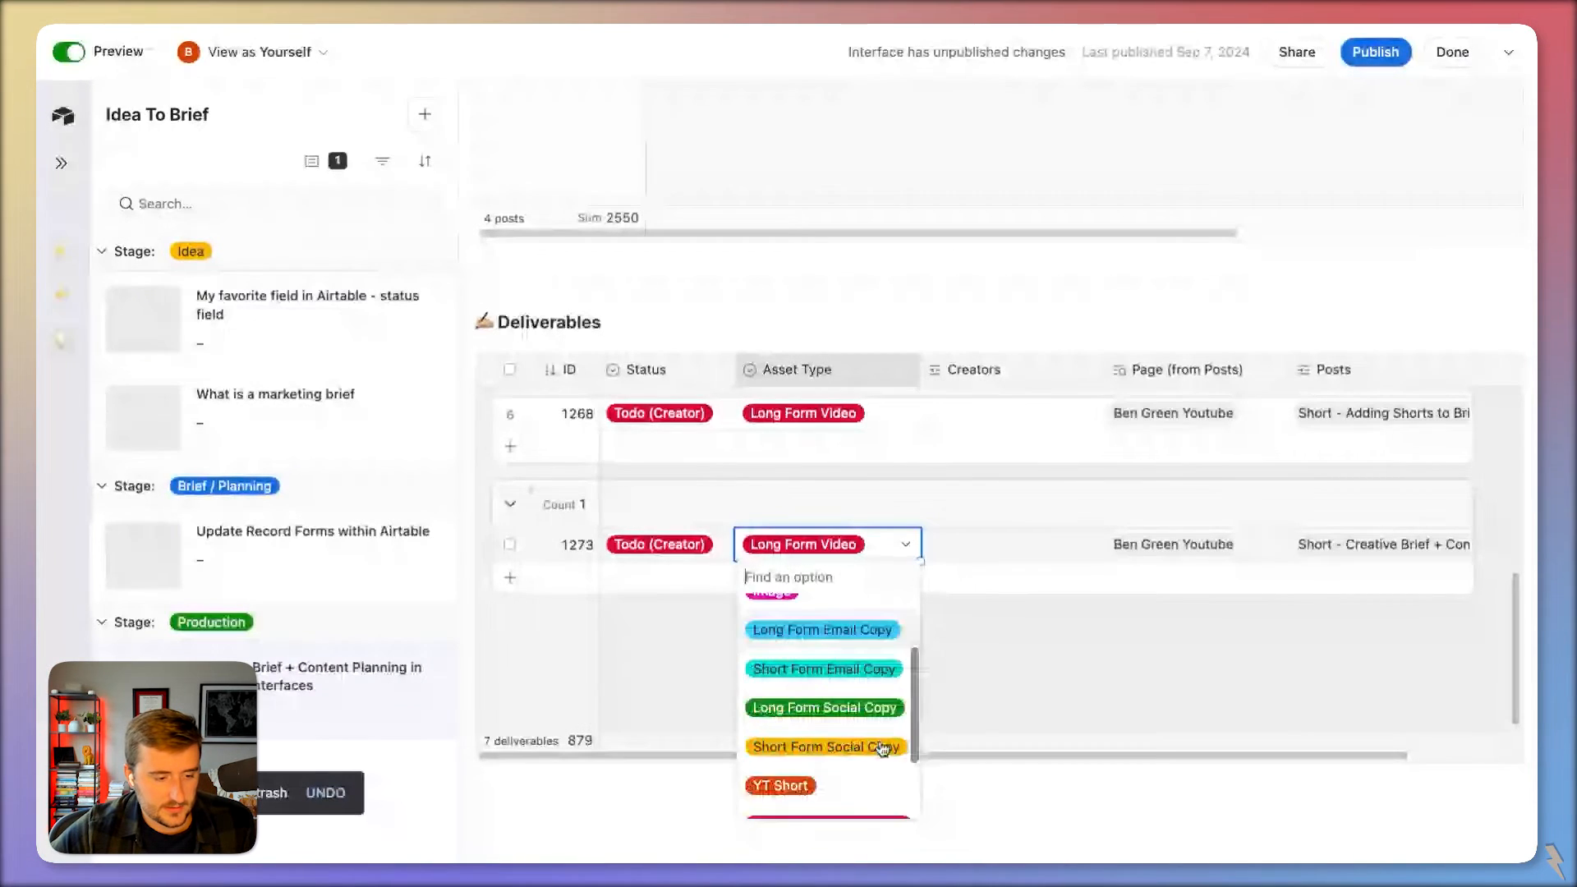
click(780, 785)
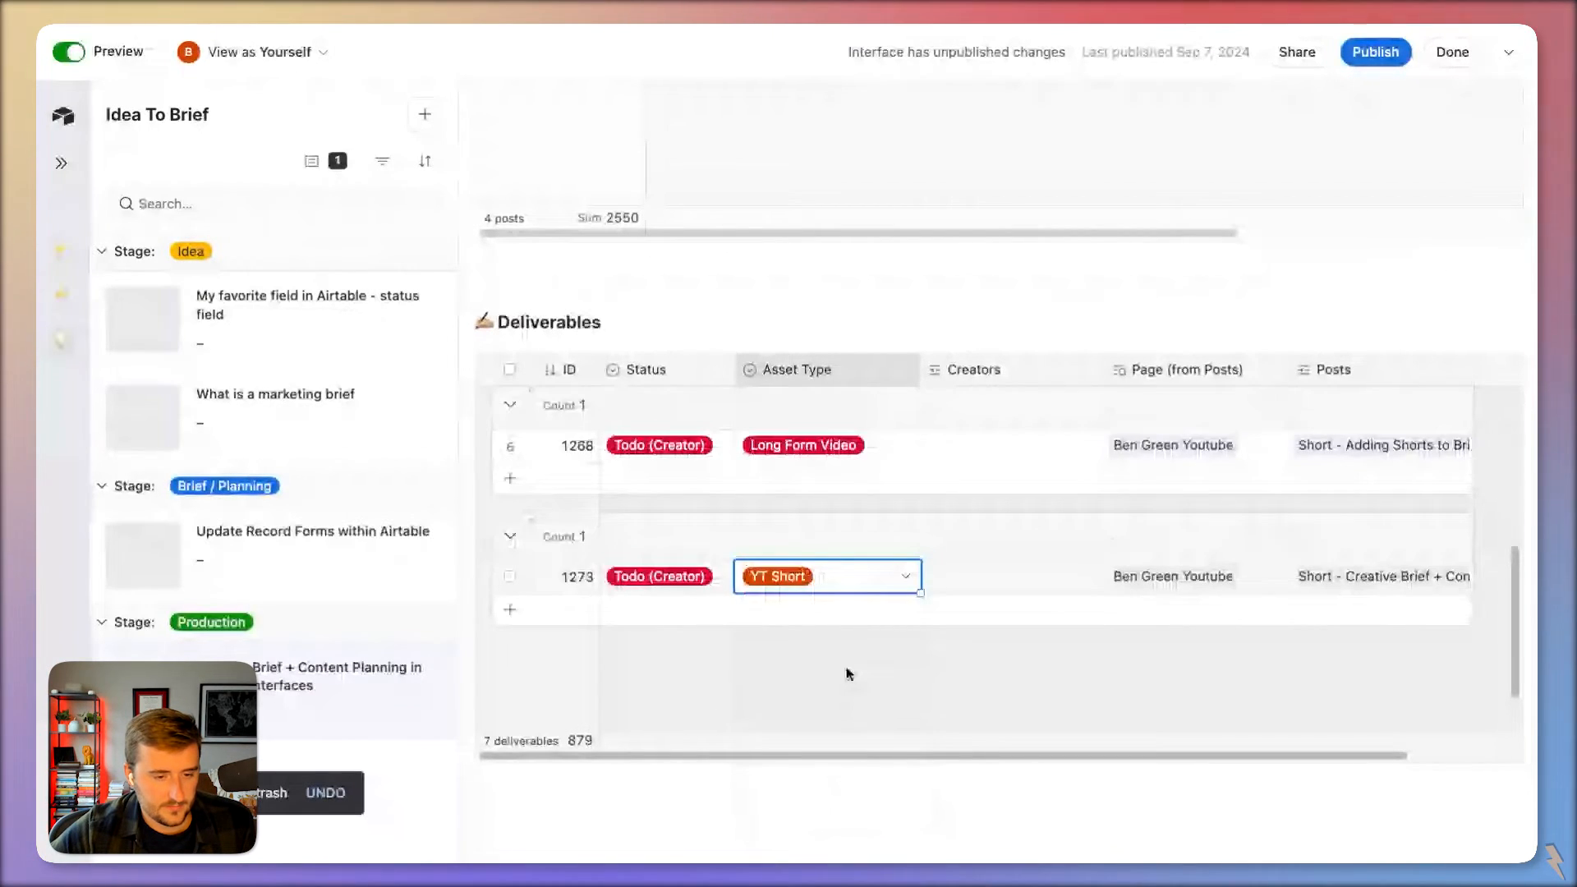
scroll(848, 674, up, 1)
double_click(850, 519)
scroll(855, 628, down, 2)
click(780, 764)
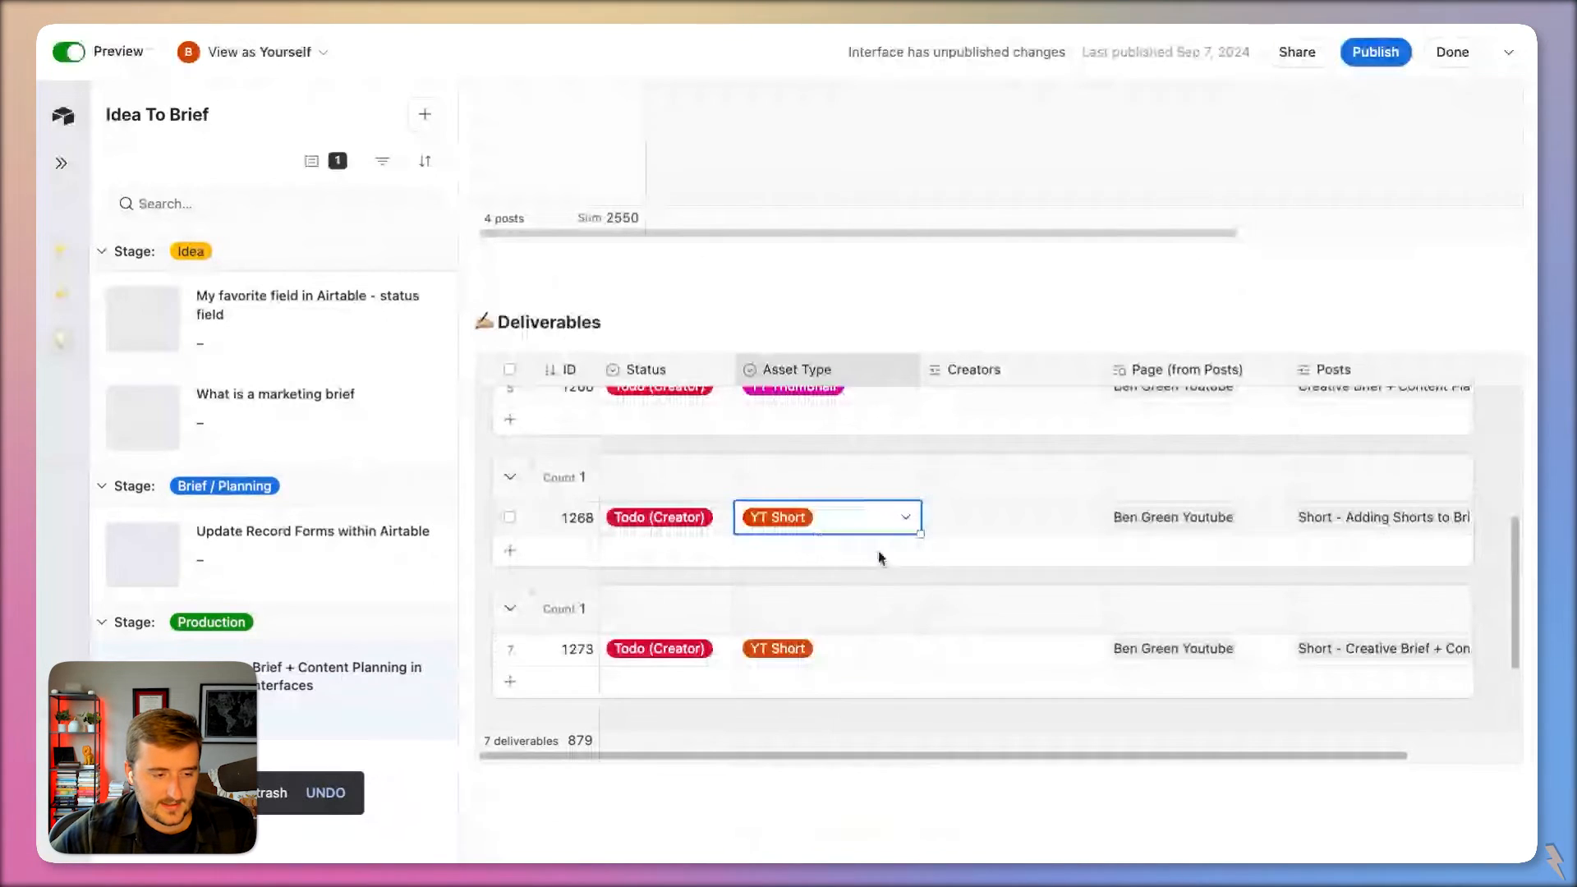
Step: Review the cleaned-up Deliverables grid against the brief's Posts grid and its Notes, Audience, Purpose and Stage fields
scroll(879, 558, up, 3)
scroll(883, 575, up, 3)
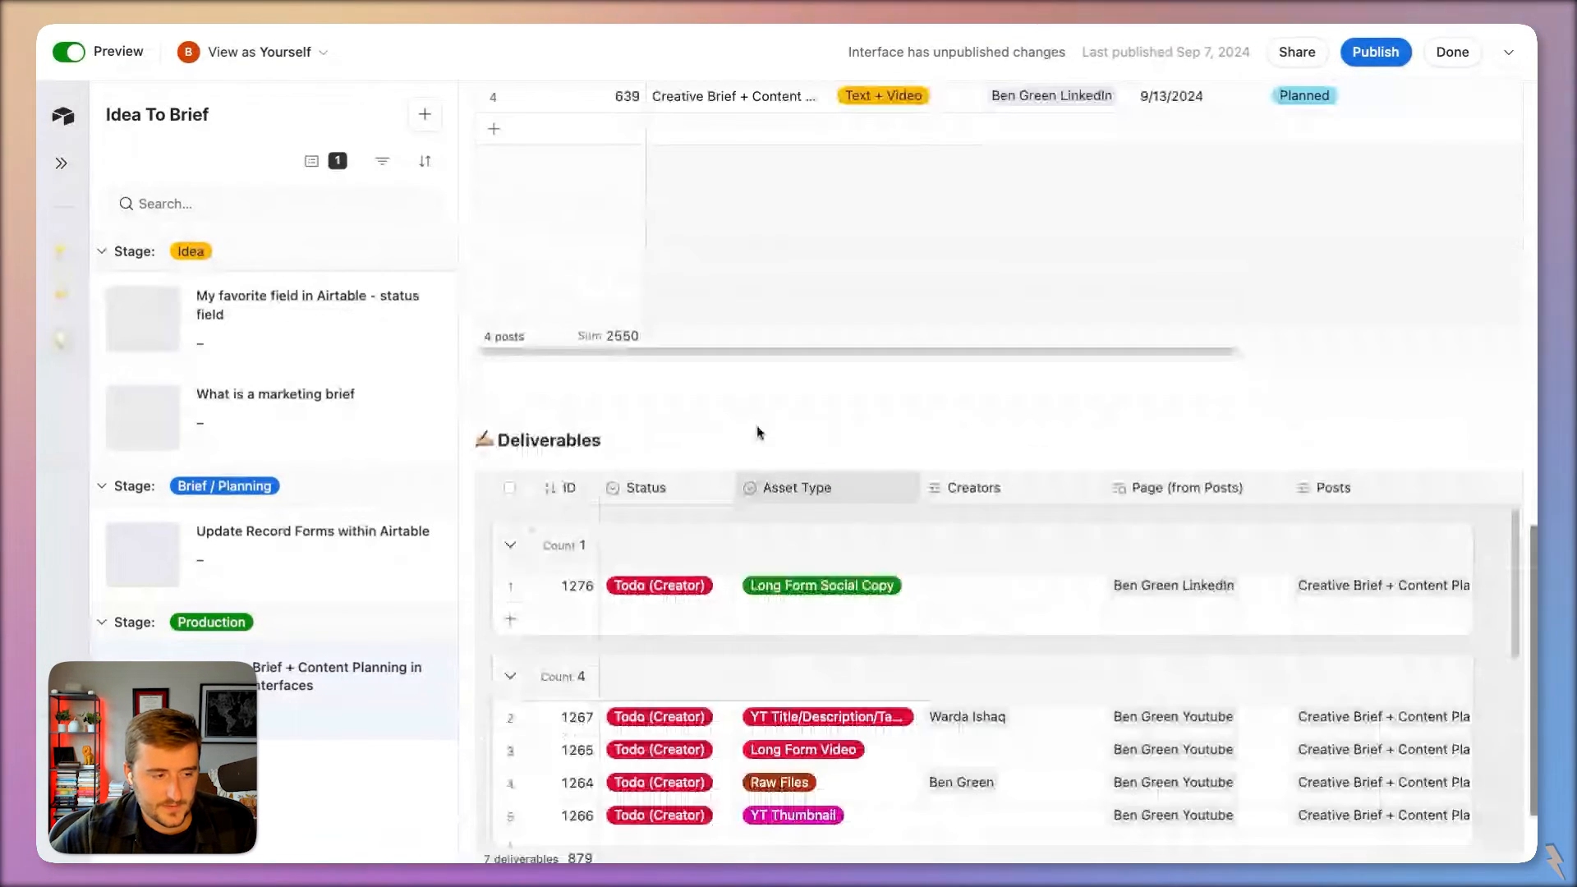
scroll(896, 674, down, 2)
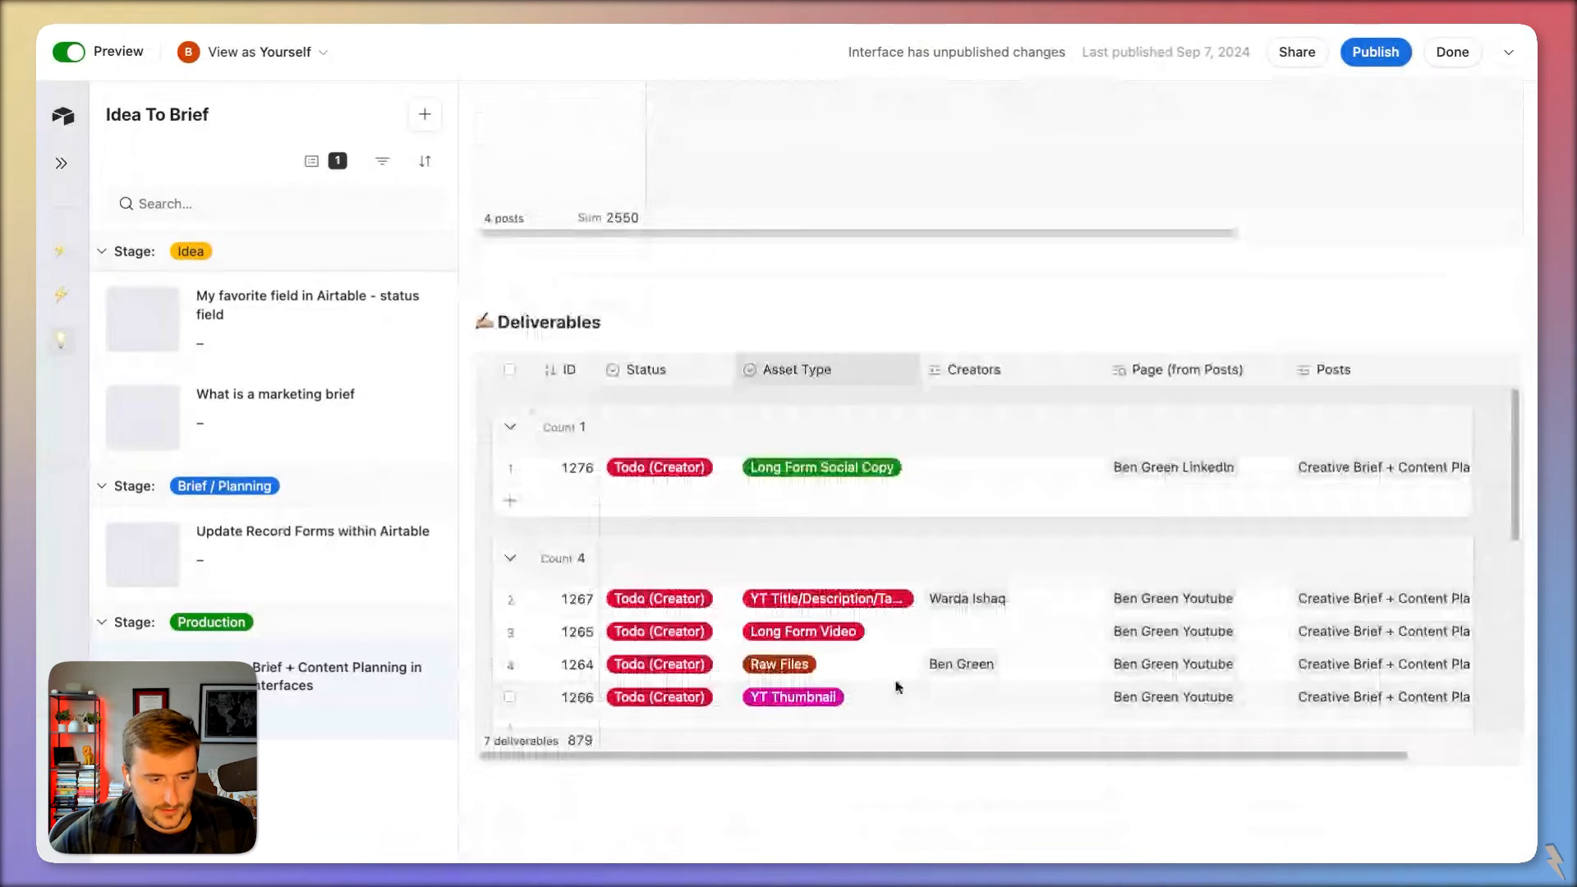
scroll(895, 687, down, 4)
scroll(895, 641, up, 10)
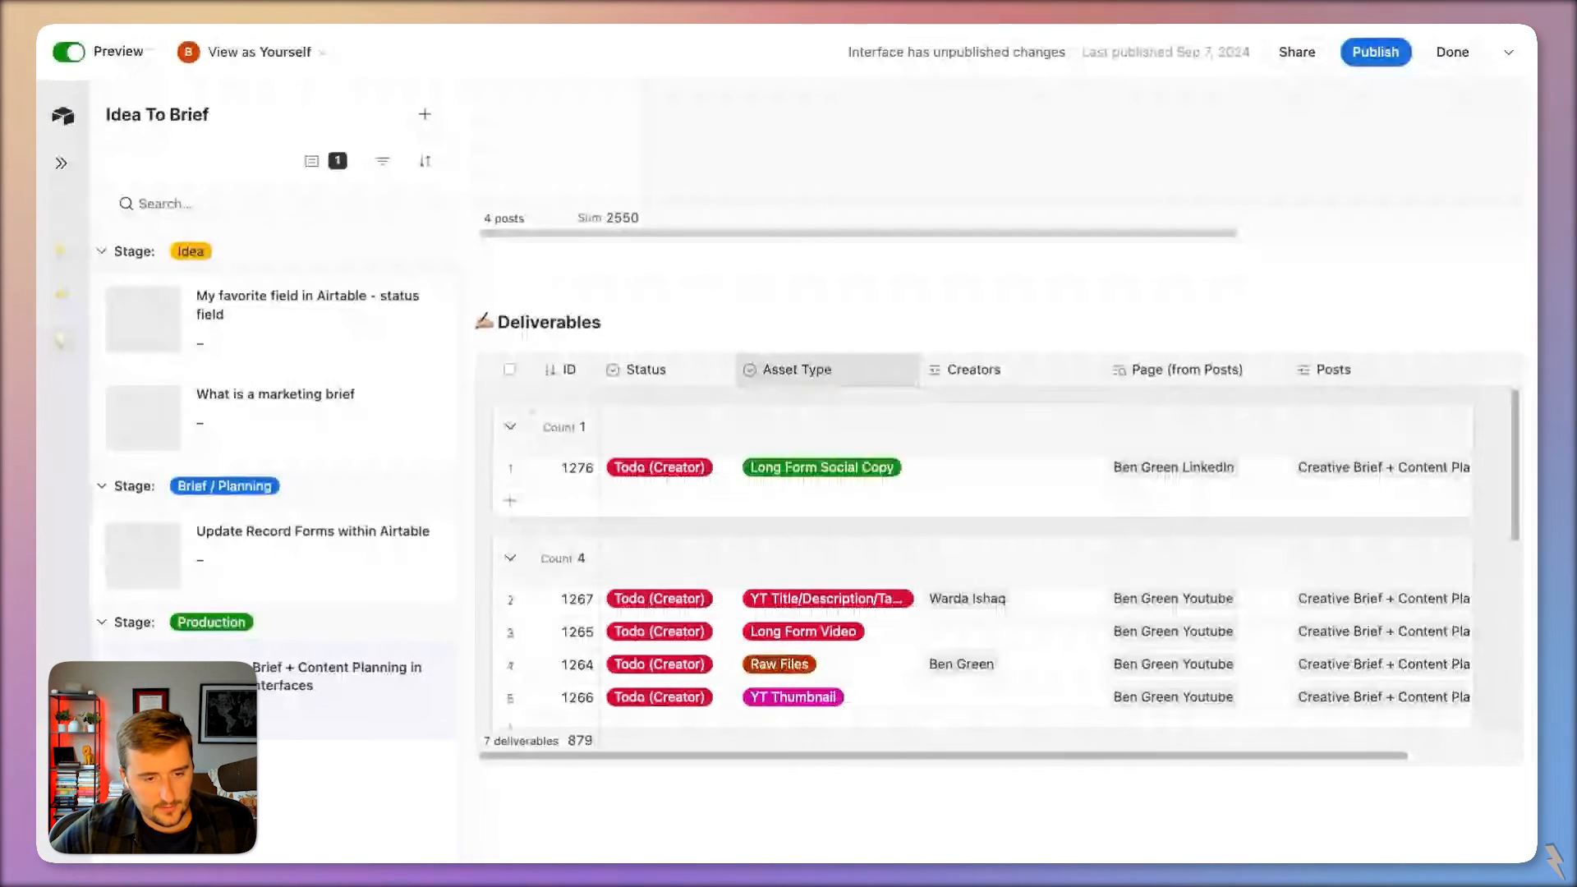
scroll(895, 649, up, 6)
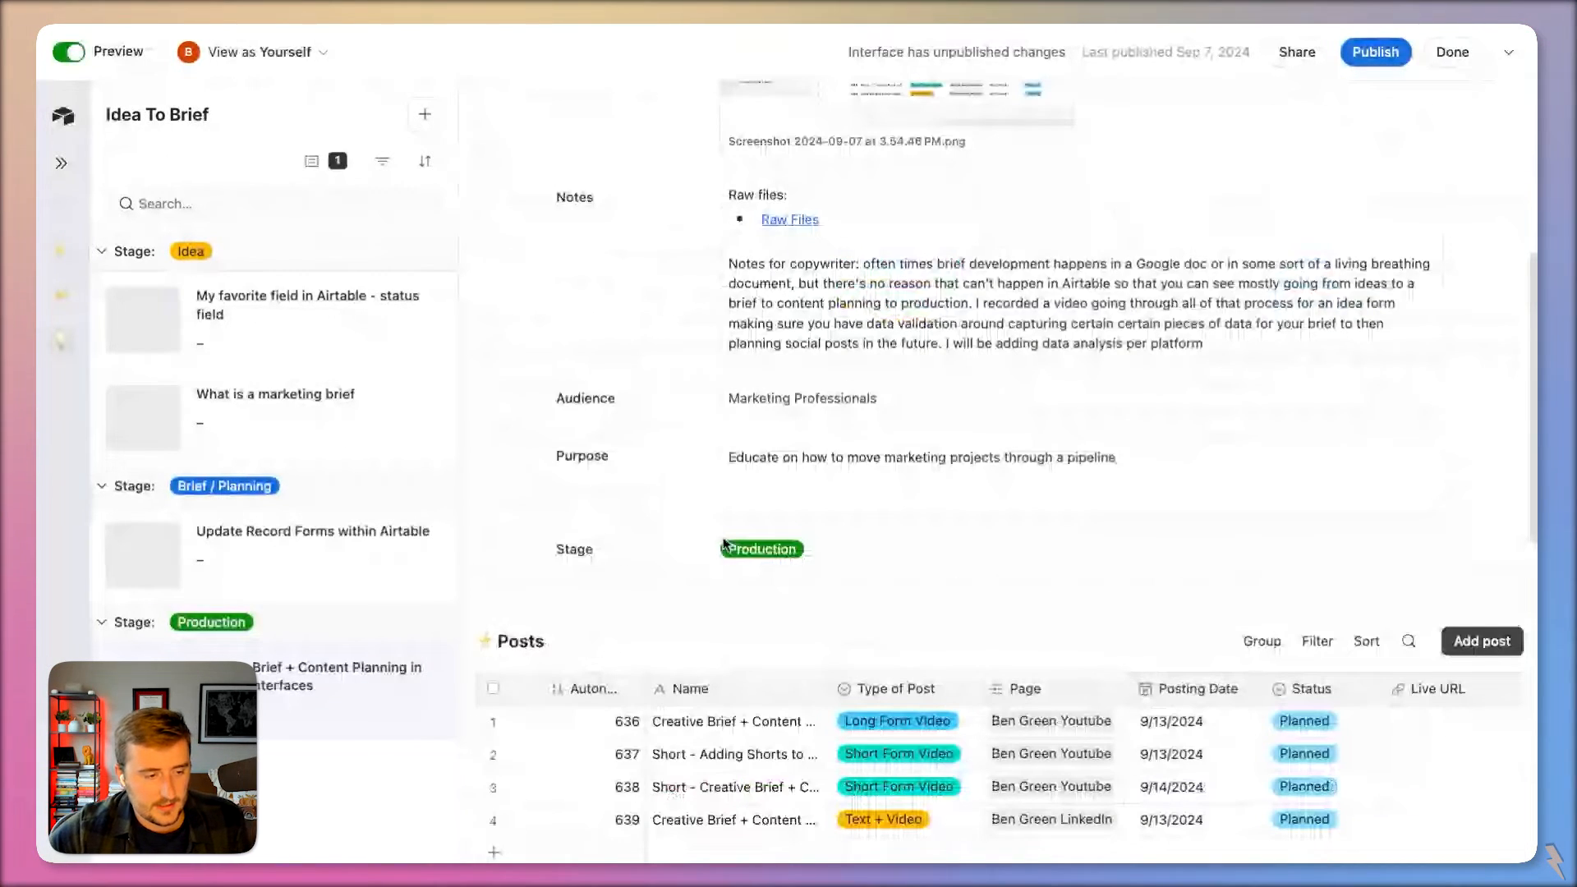
Step: Leave the preview, make the Stage field editable to set the record to Brief / Planning, and return the field to view-only
click(83, 66)
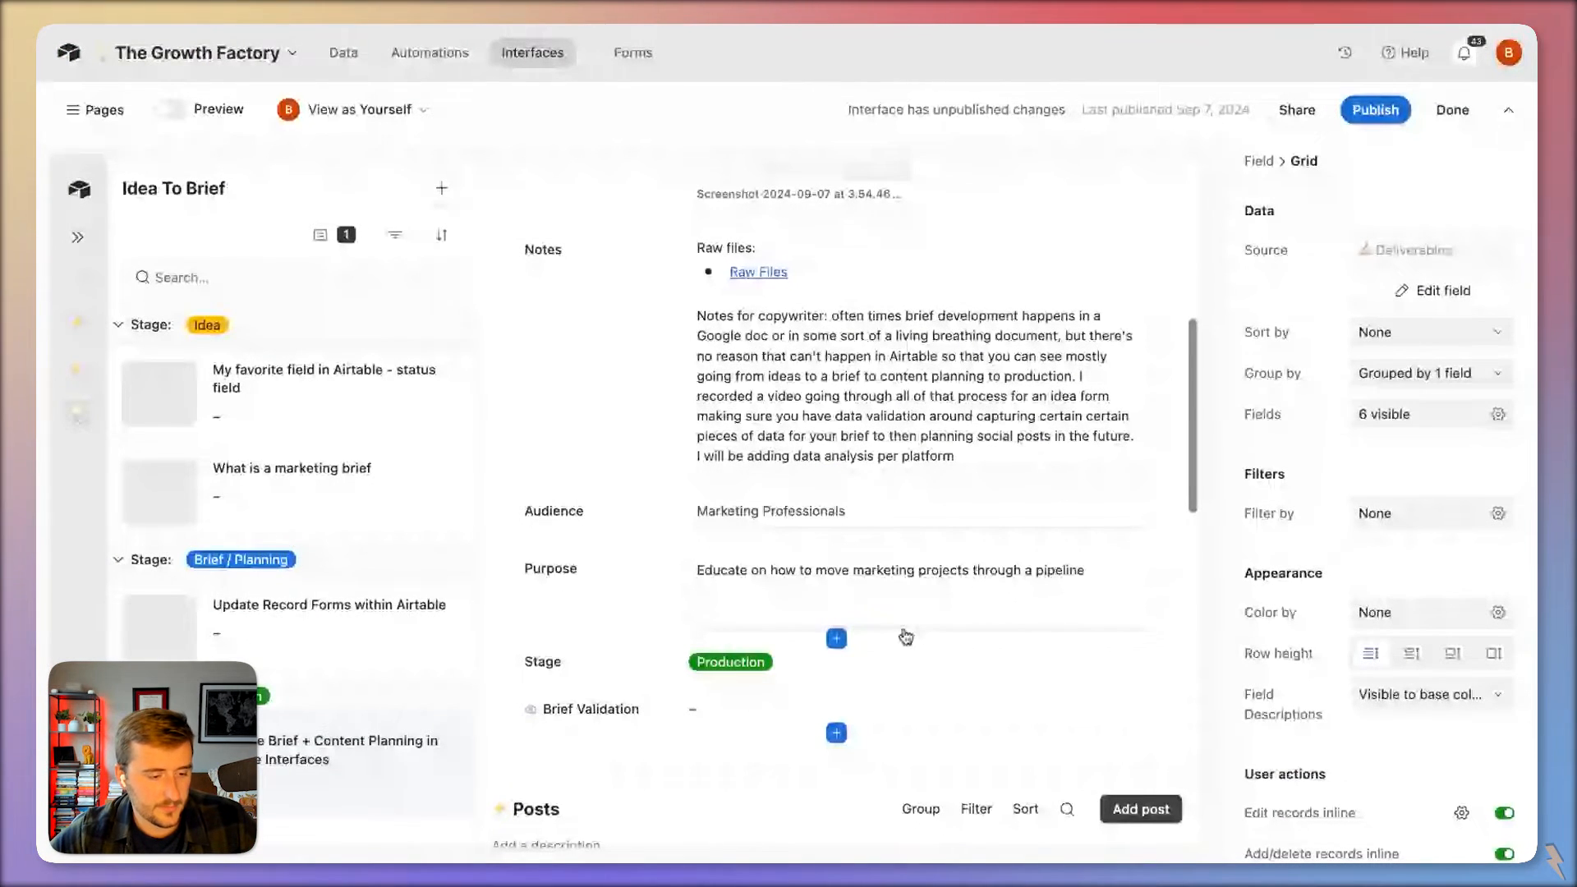
scroll(854, 649, down, 1)
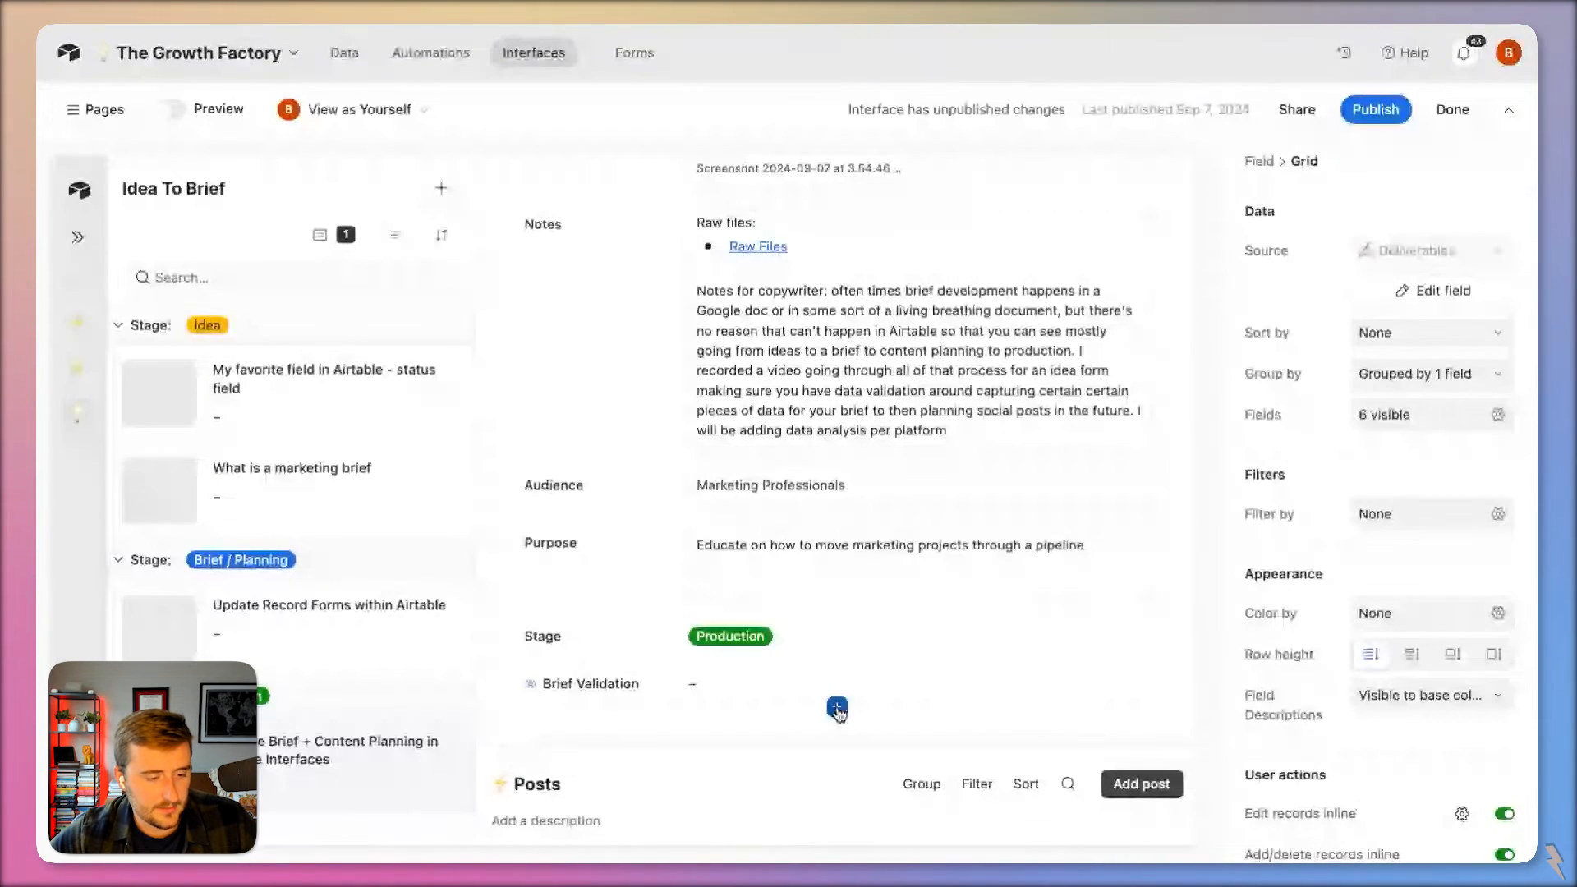
click(837, 708)
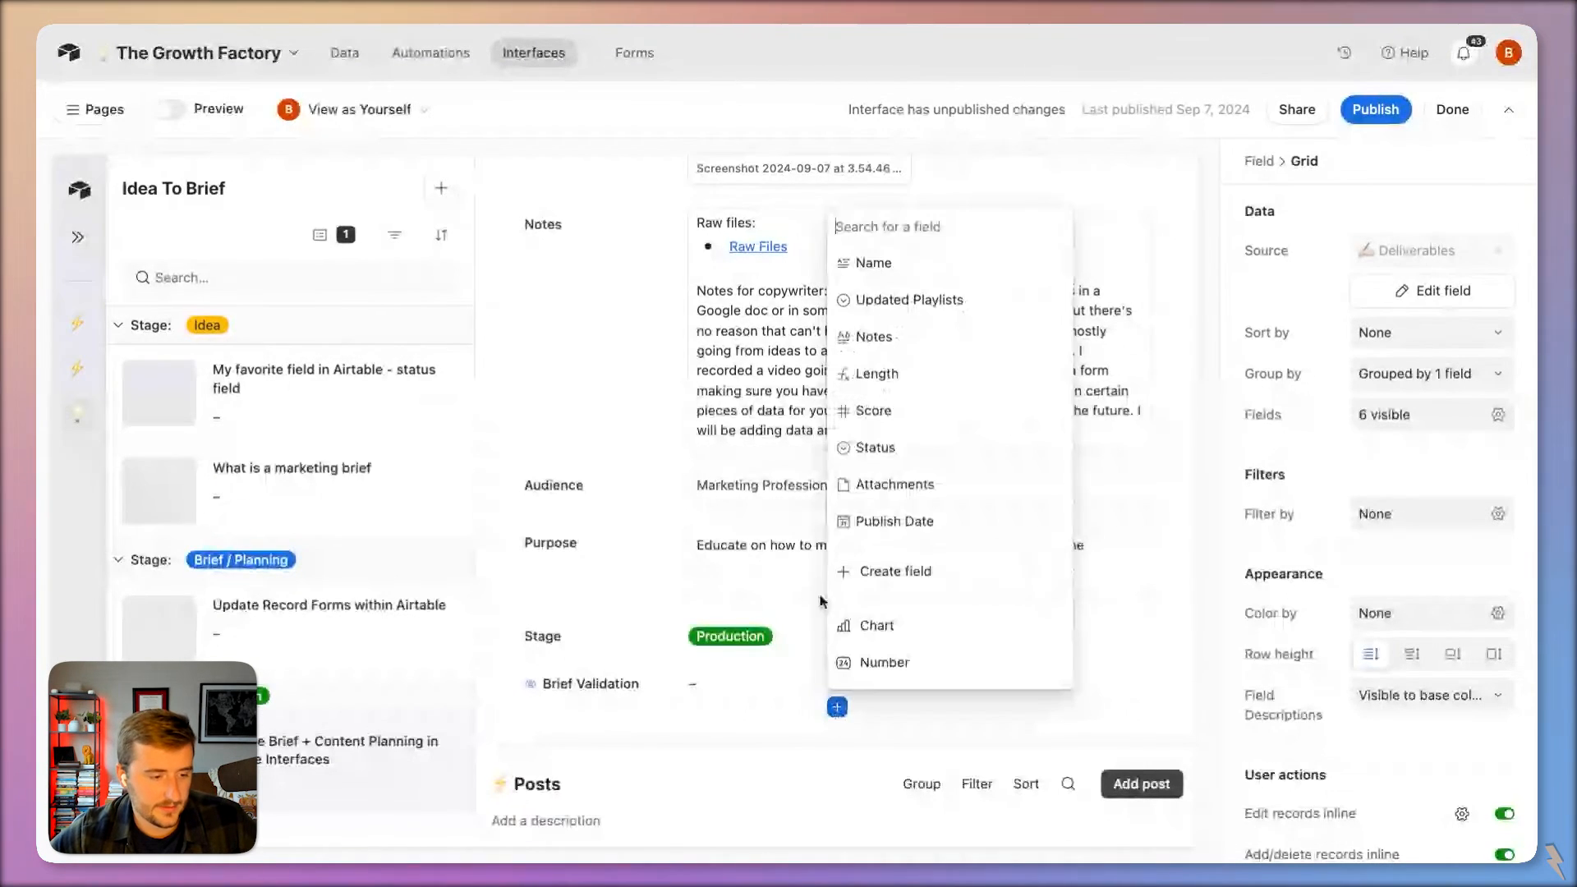
click(739, 637)
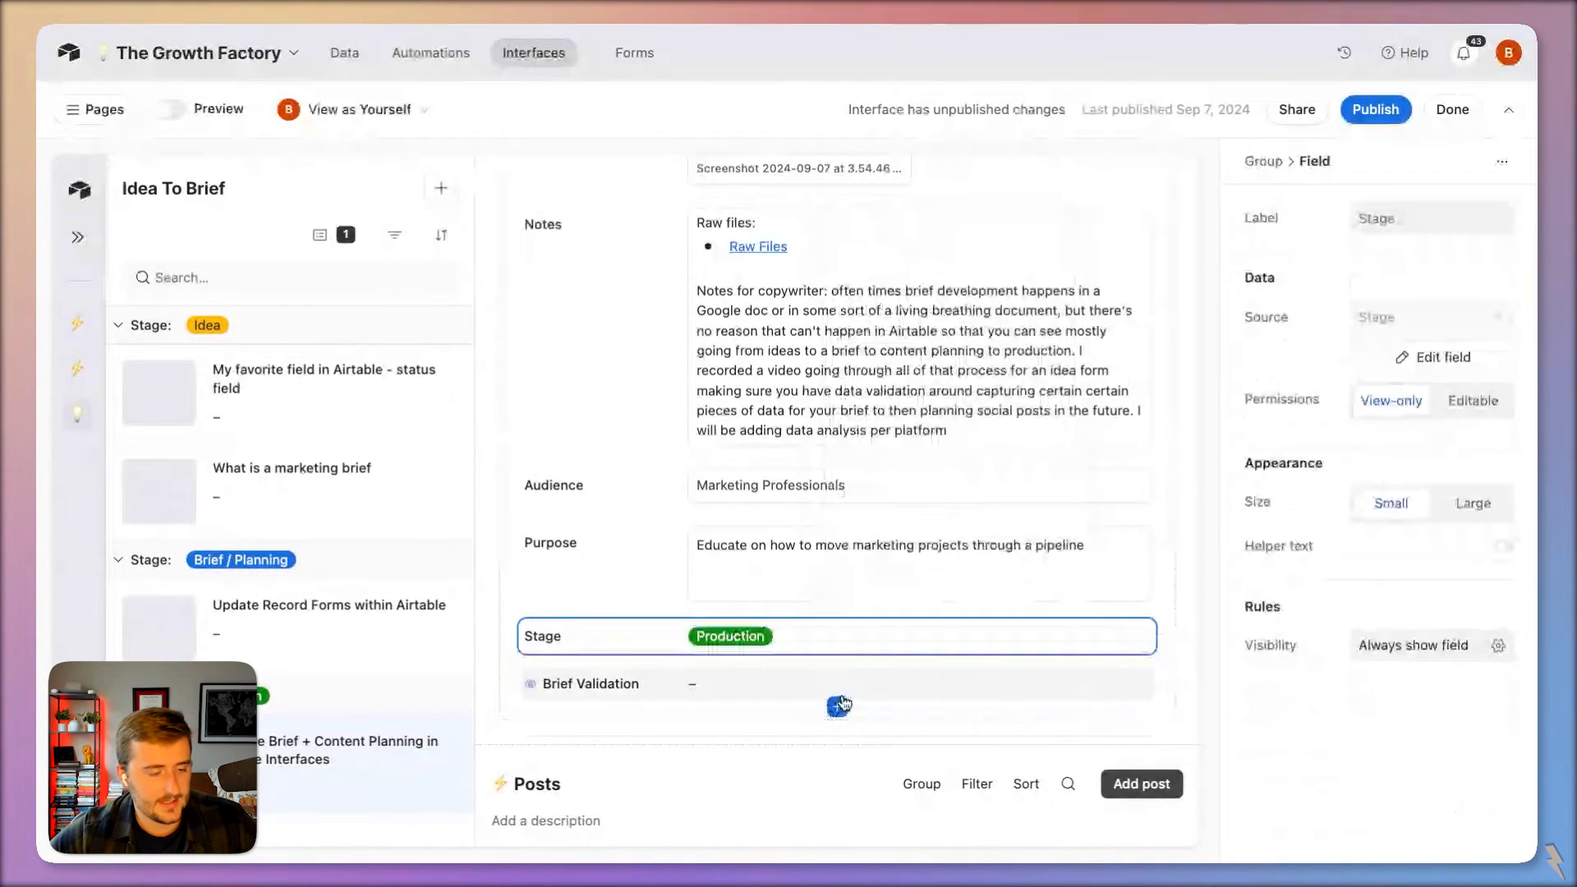
click(1472, 402)
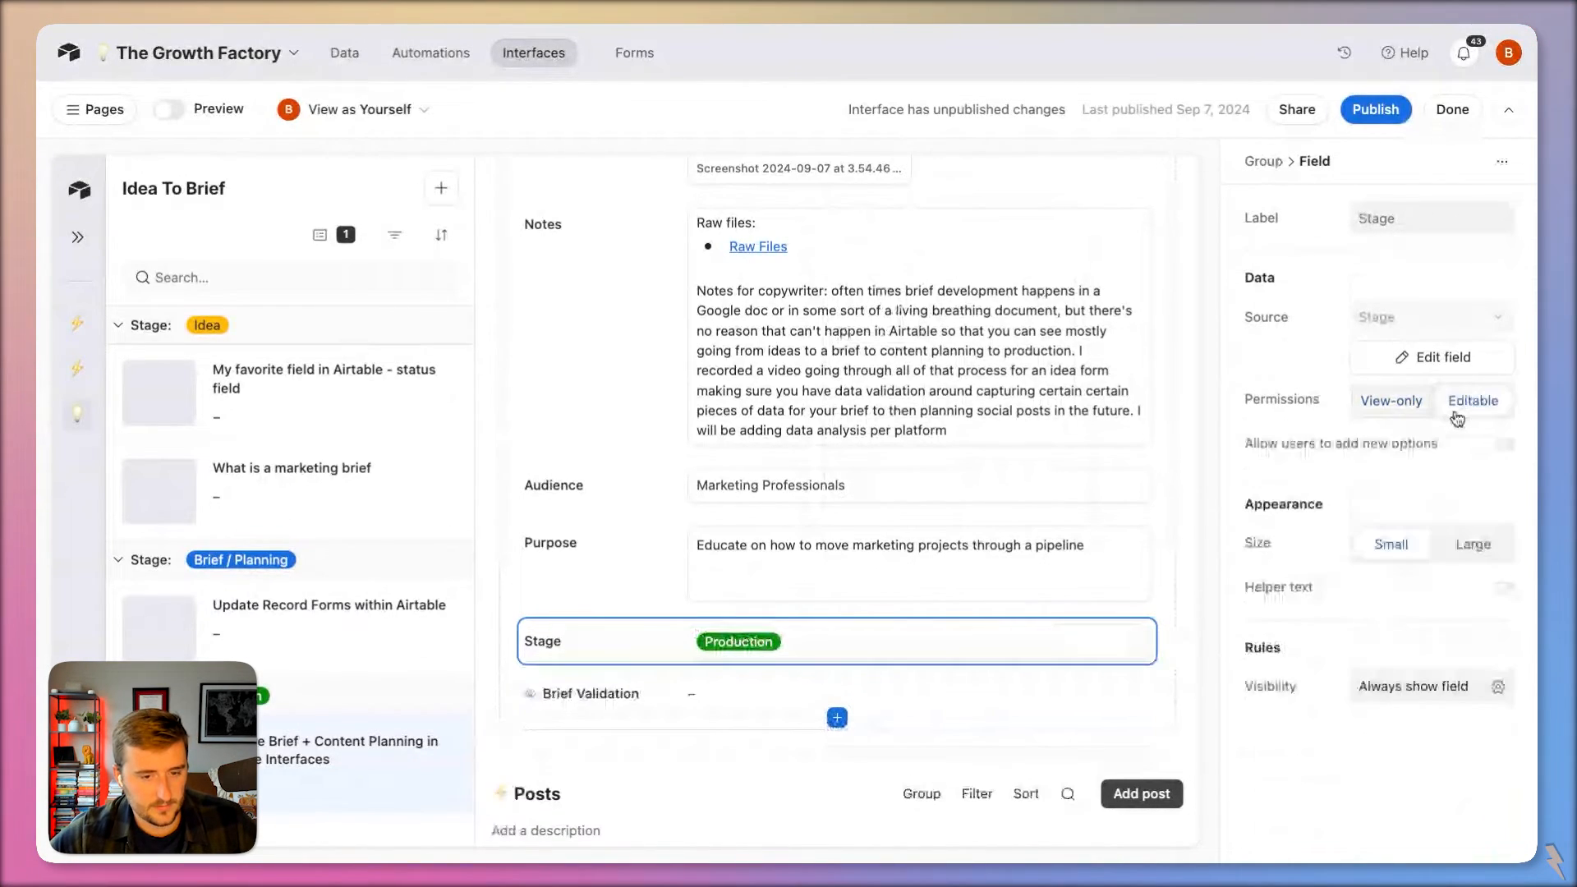
click(846, 649)
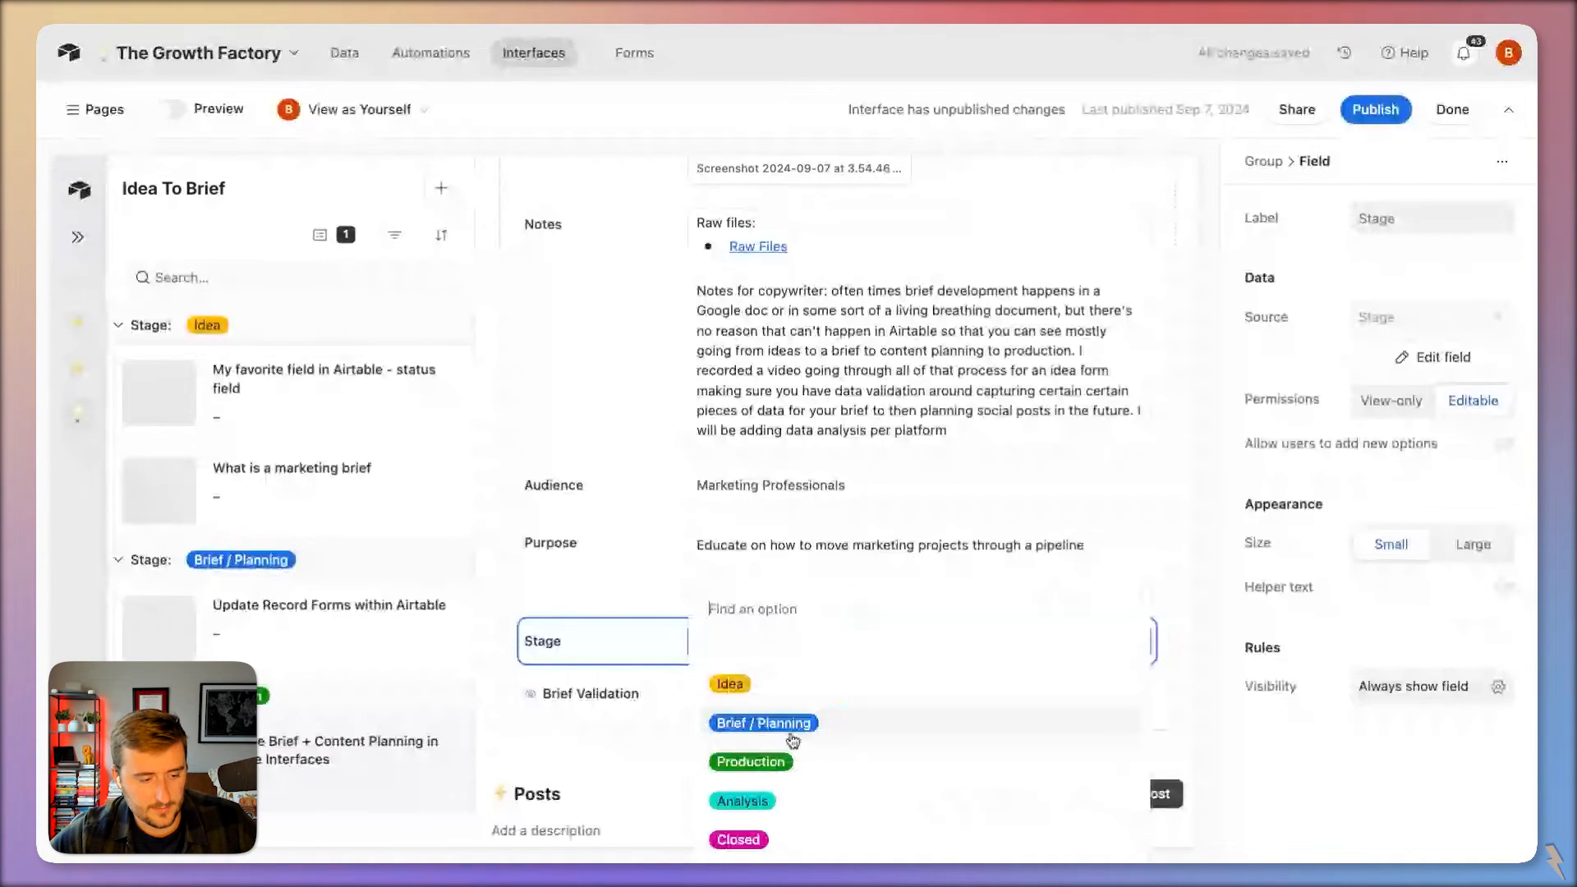
click(751, 726)
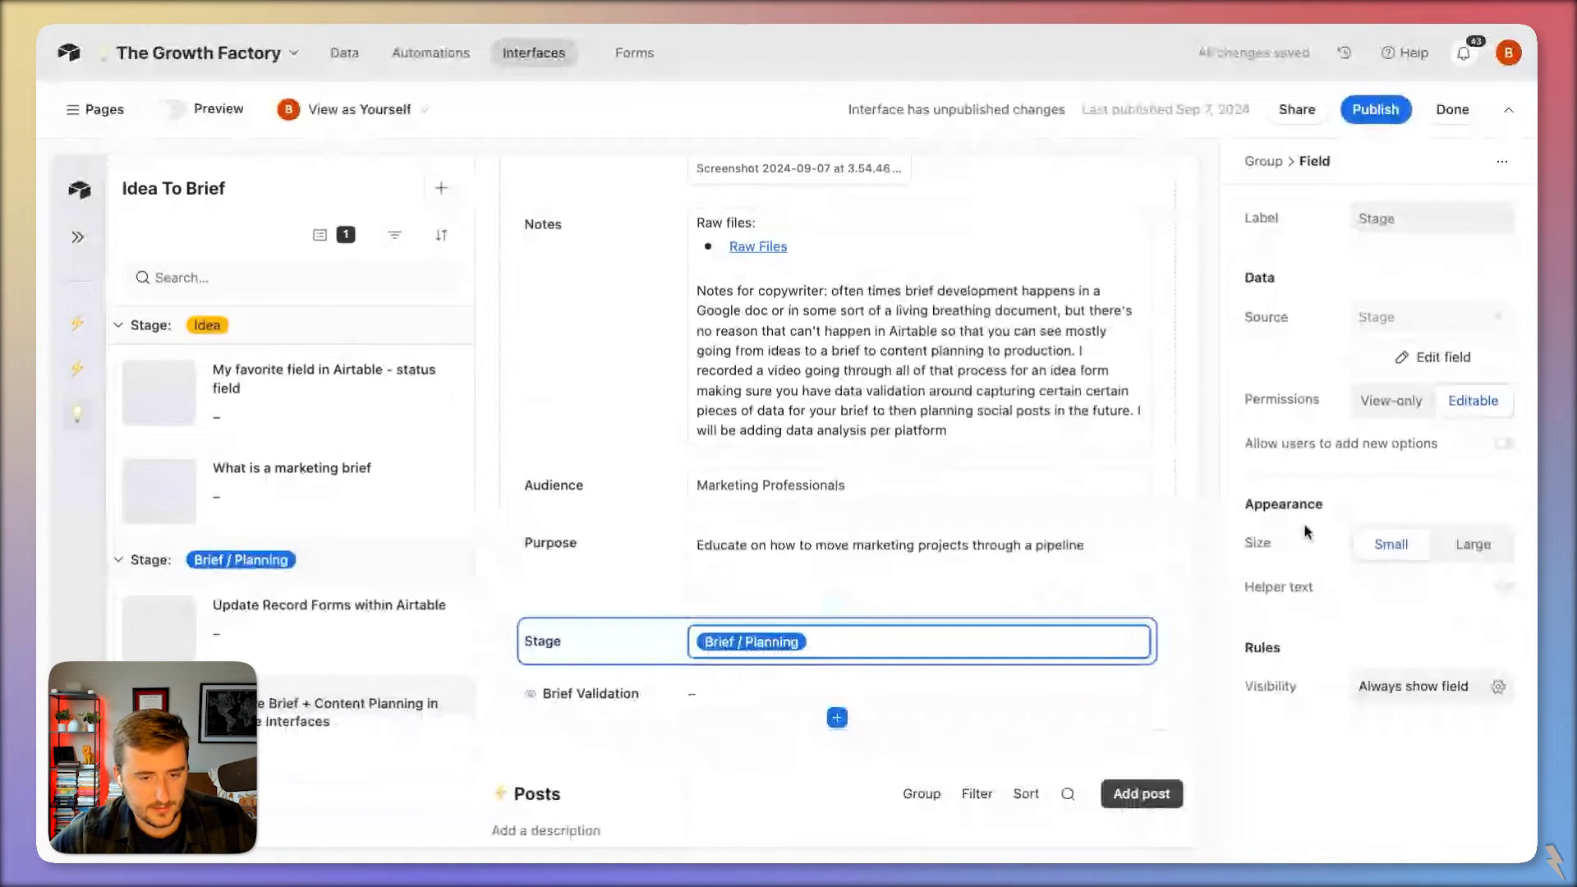
click(1391, 401)
Step: Add a visibility condition to the Deliverables section of the record layout
scroll(843, 687, down, 6)
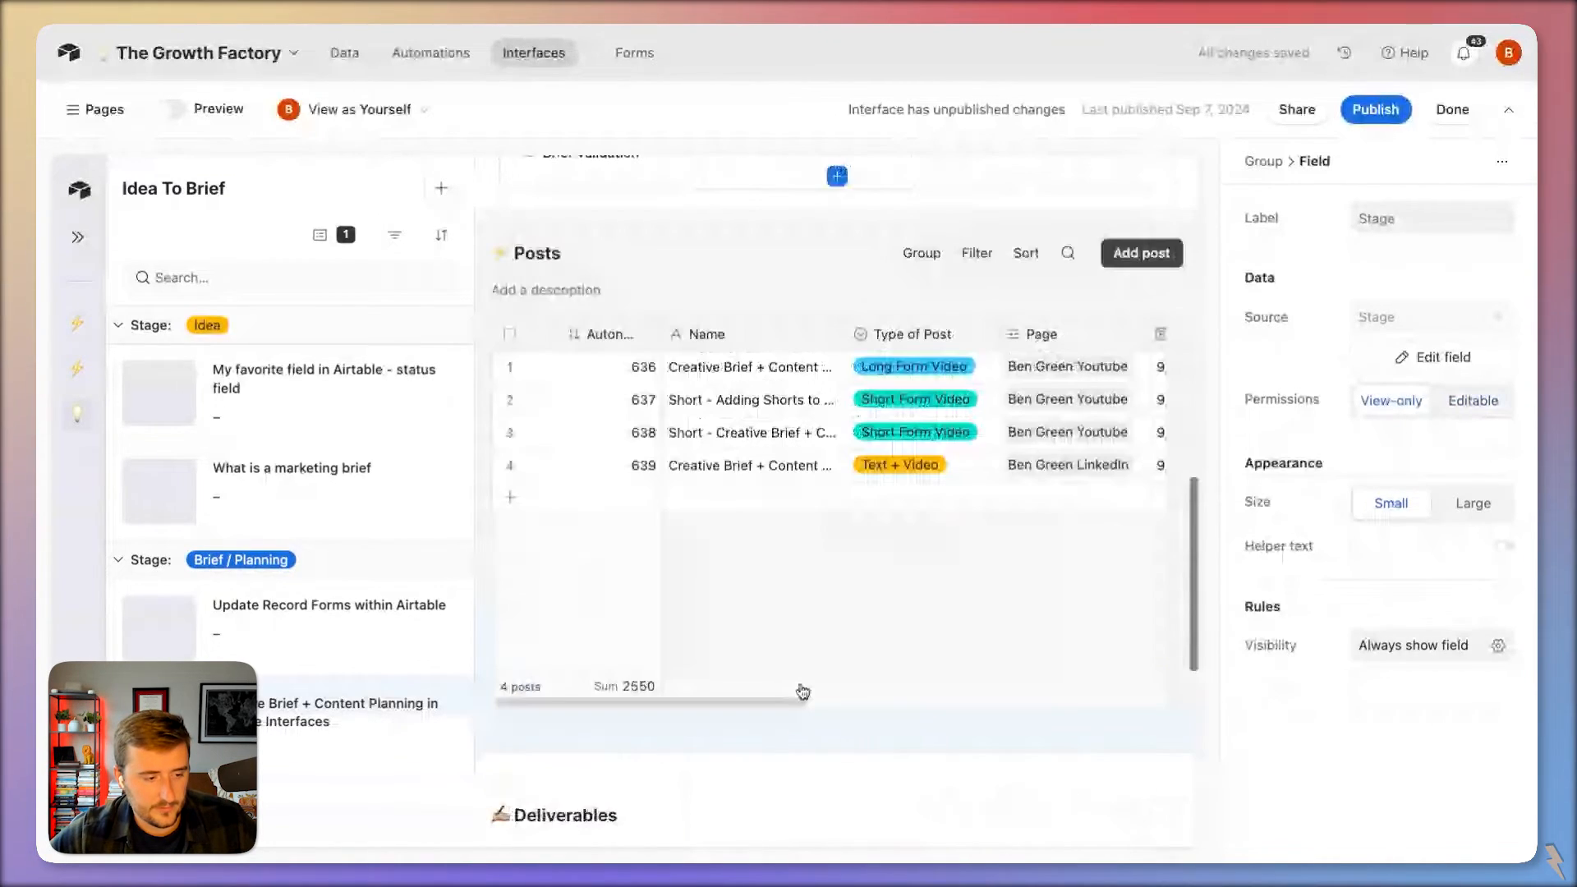
scroll(803, 690, down, 3)
click(711, 557)
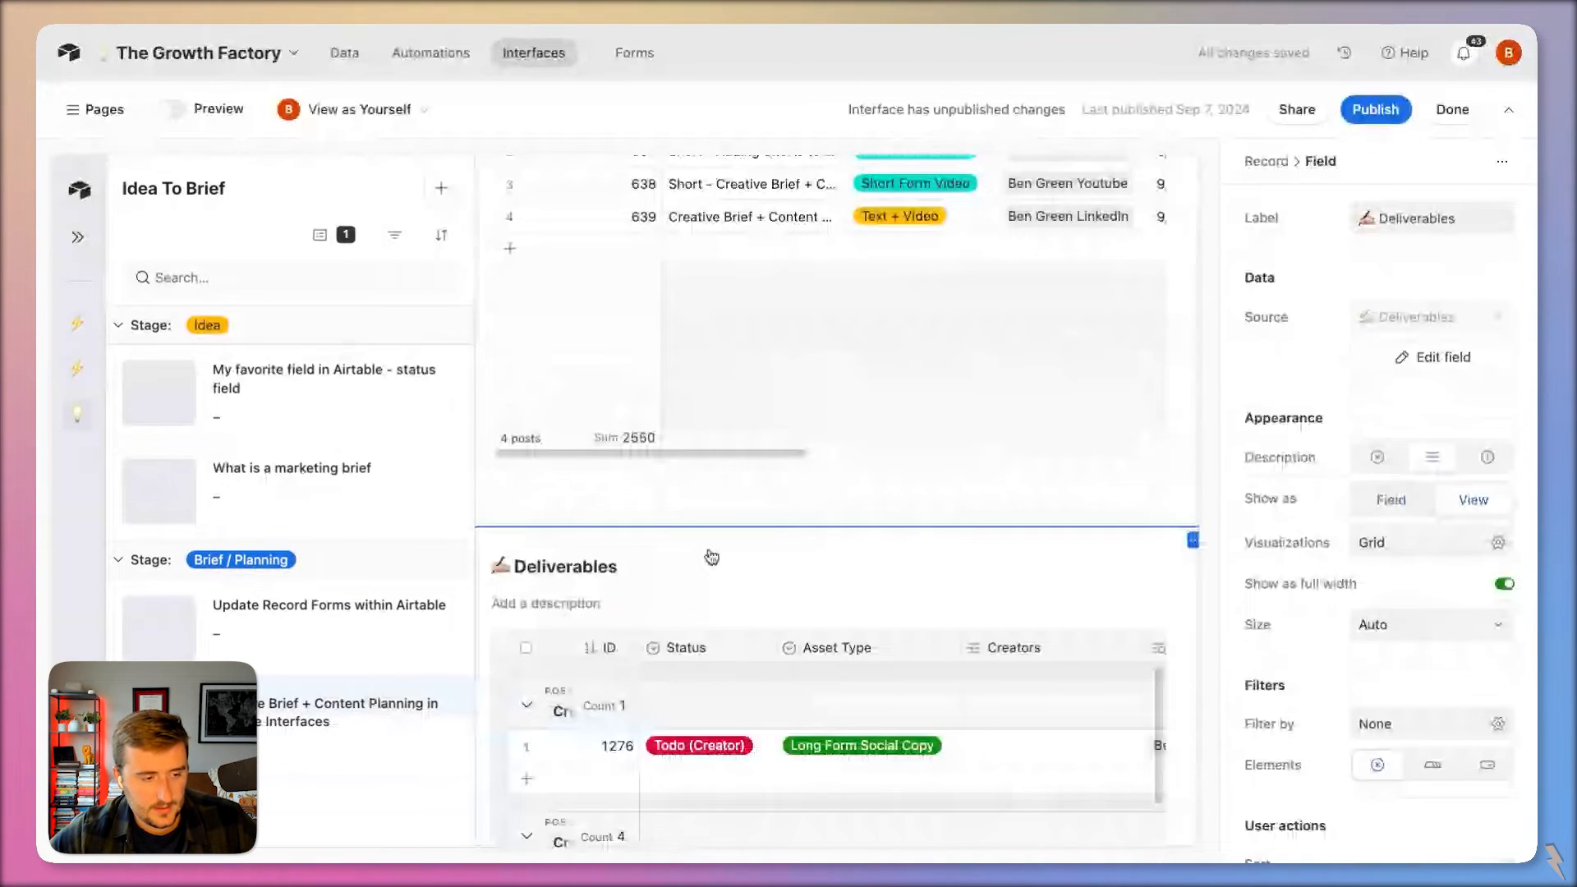
scroll(1423, 741, down, 6)
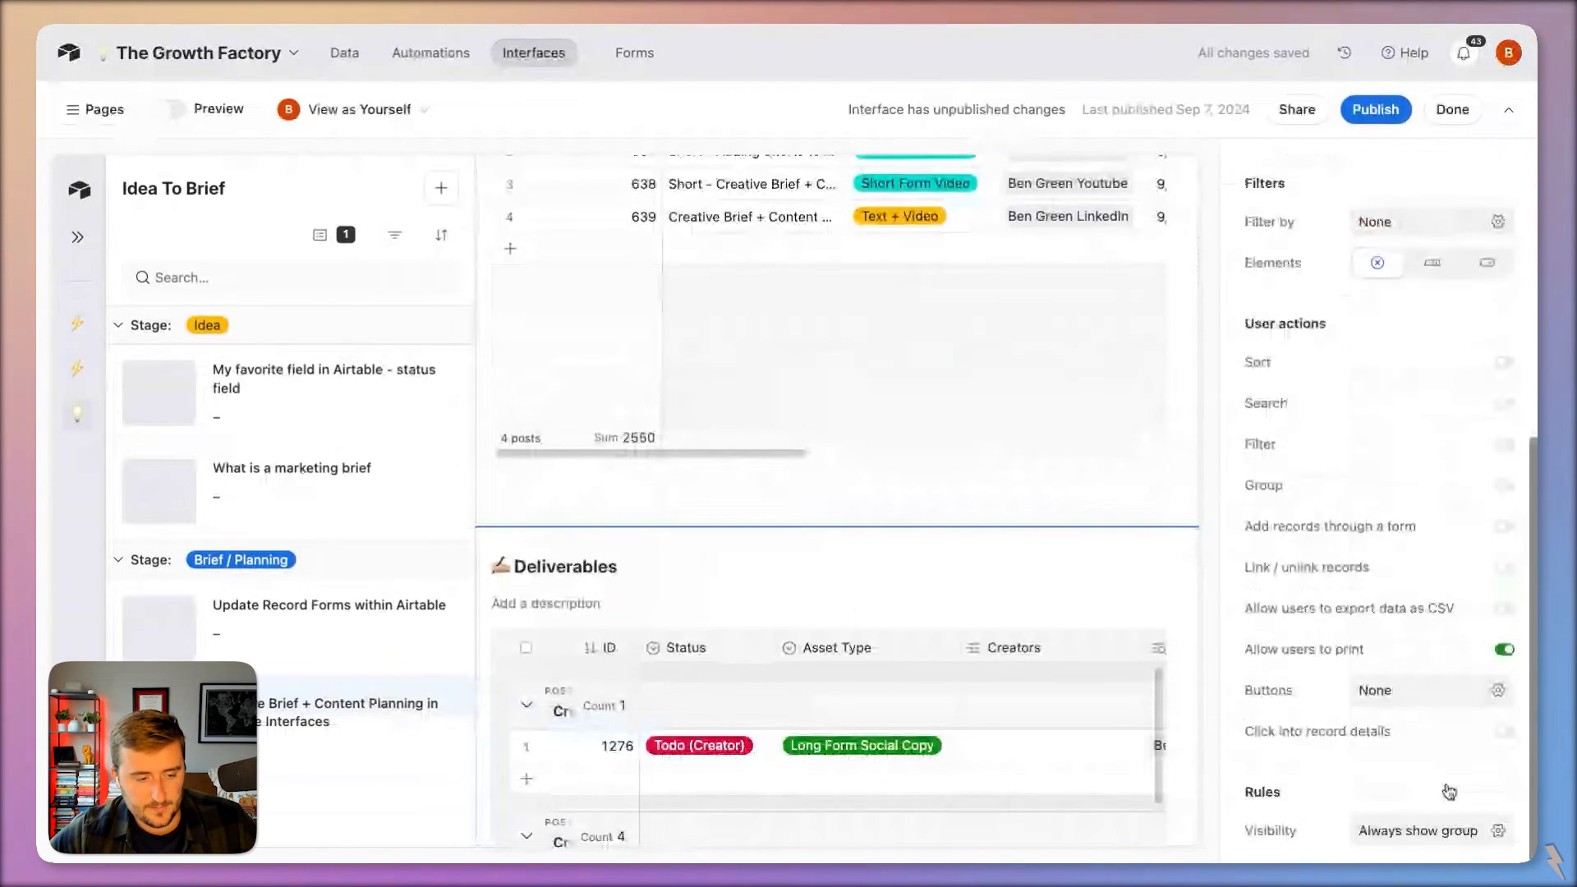
click(1368, 834)
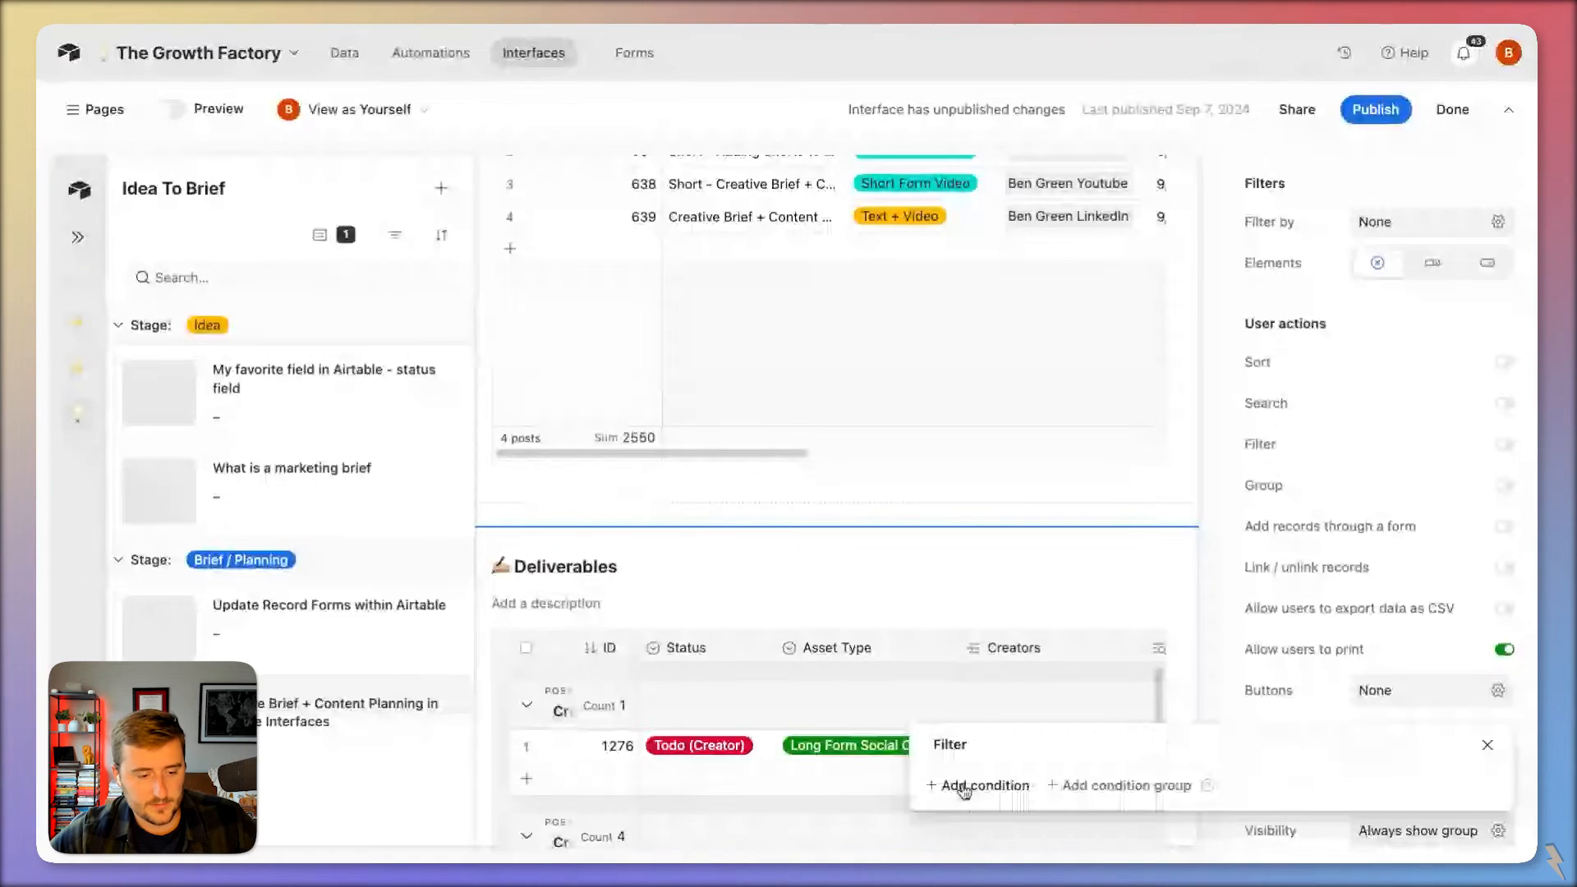
click(964, 786)
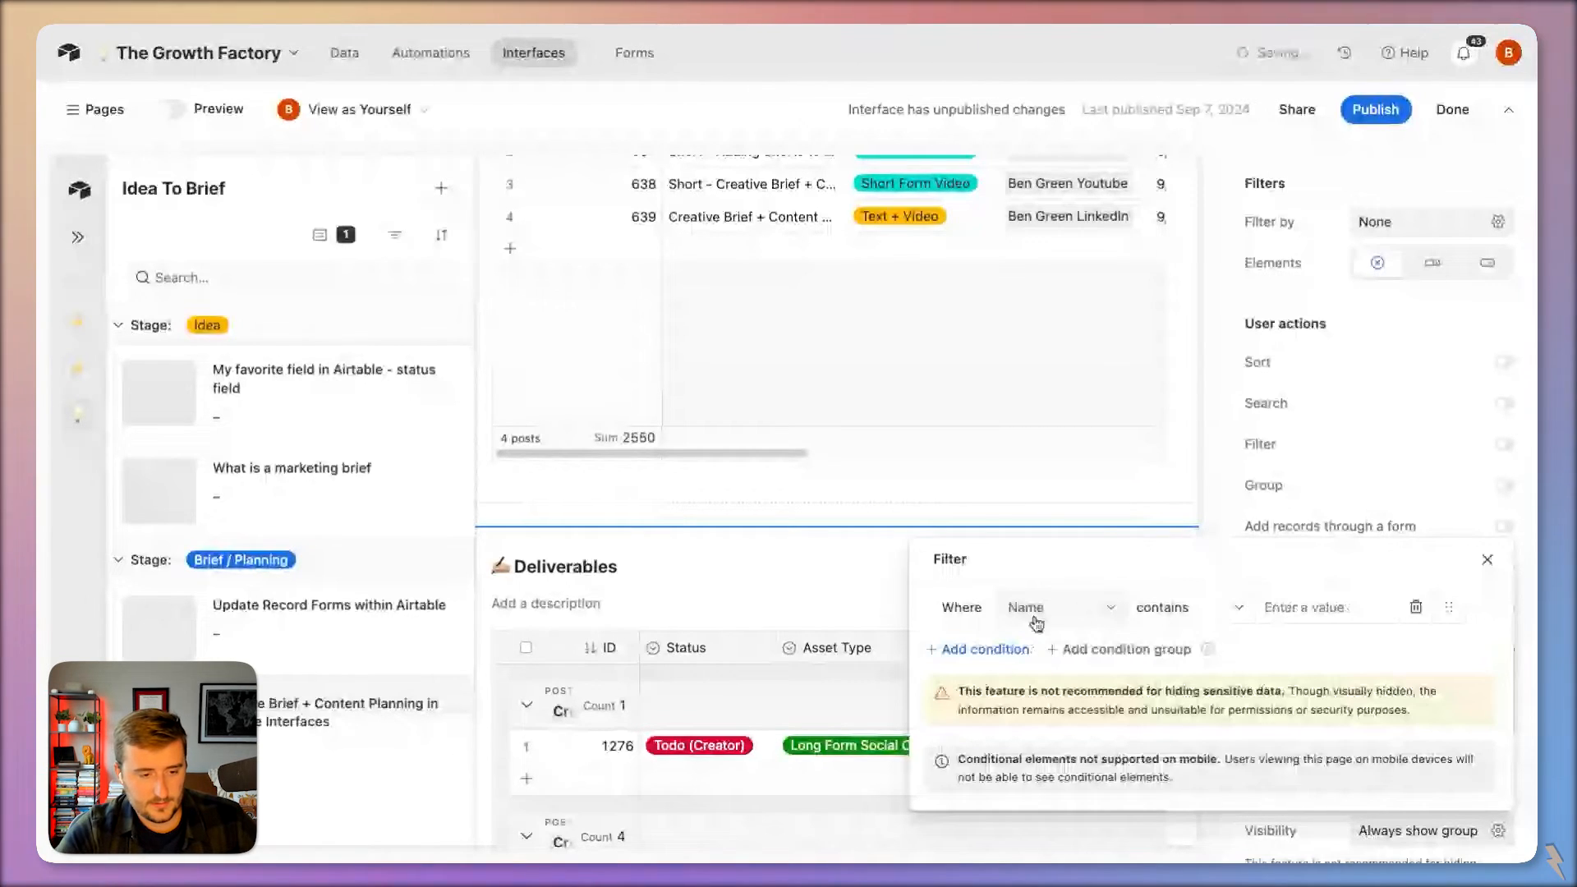
Step: Set the Deliverables visibility condition to Stage is any of Brief / Planning, Production, Analysis and Closed
click(1040, 616)
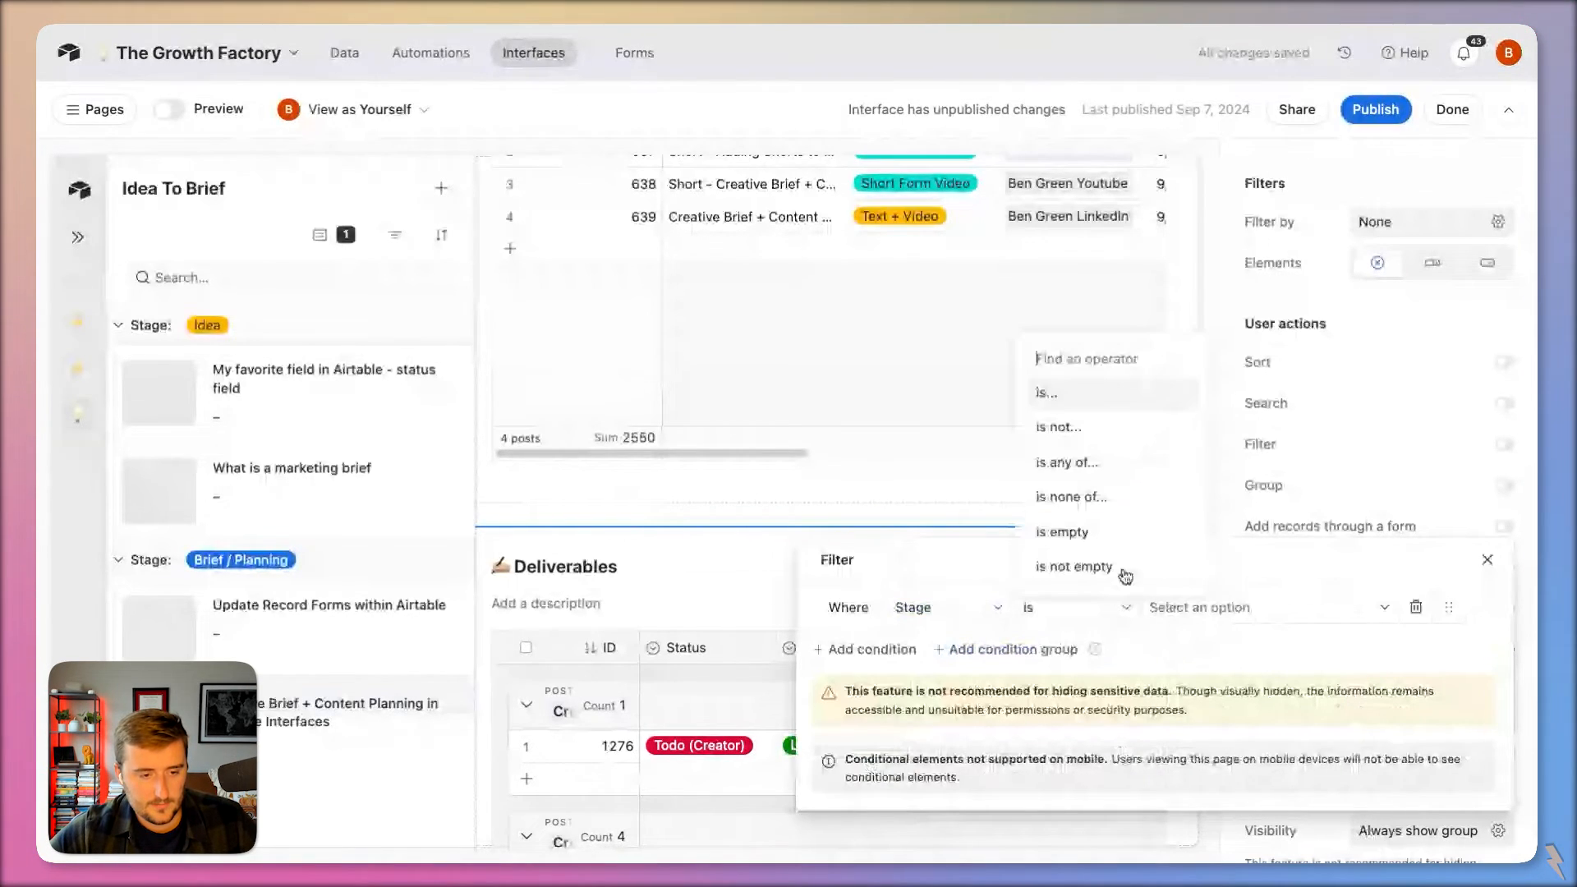
click(1066, 462)
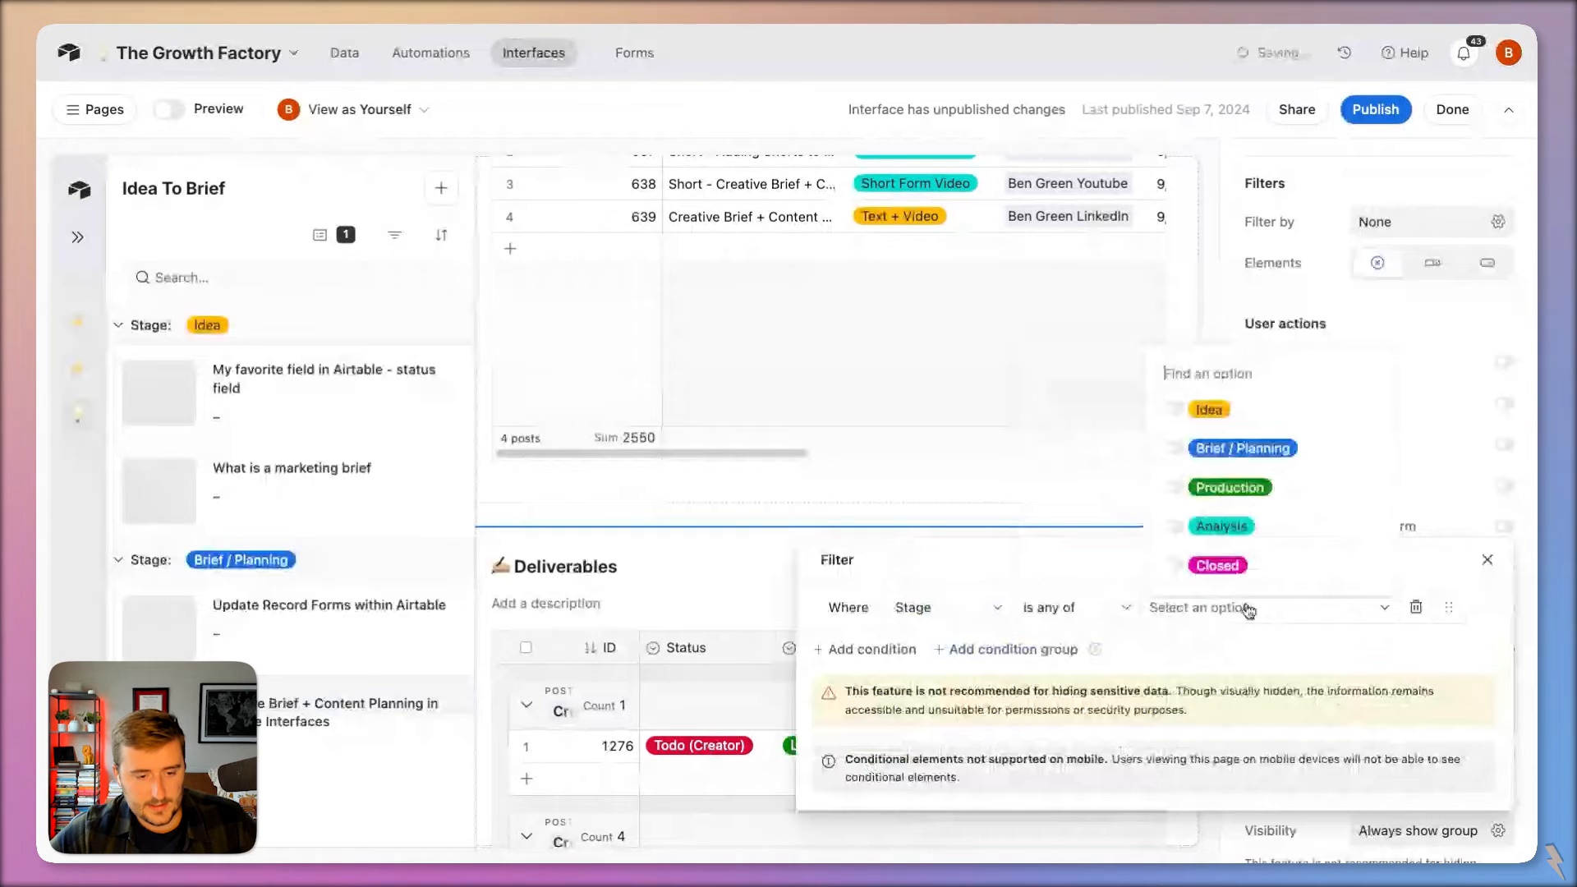
click(1287, 464)
click(1298, 493)
click(1314, 526)
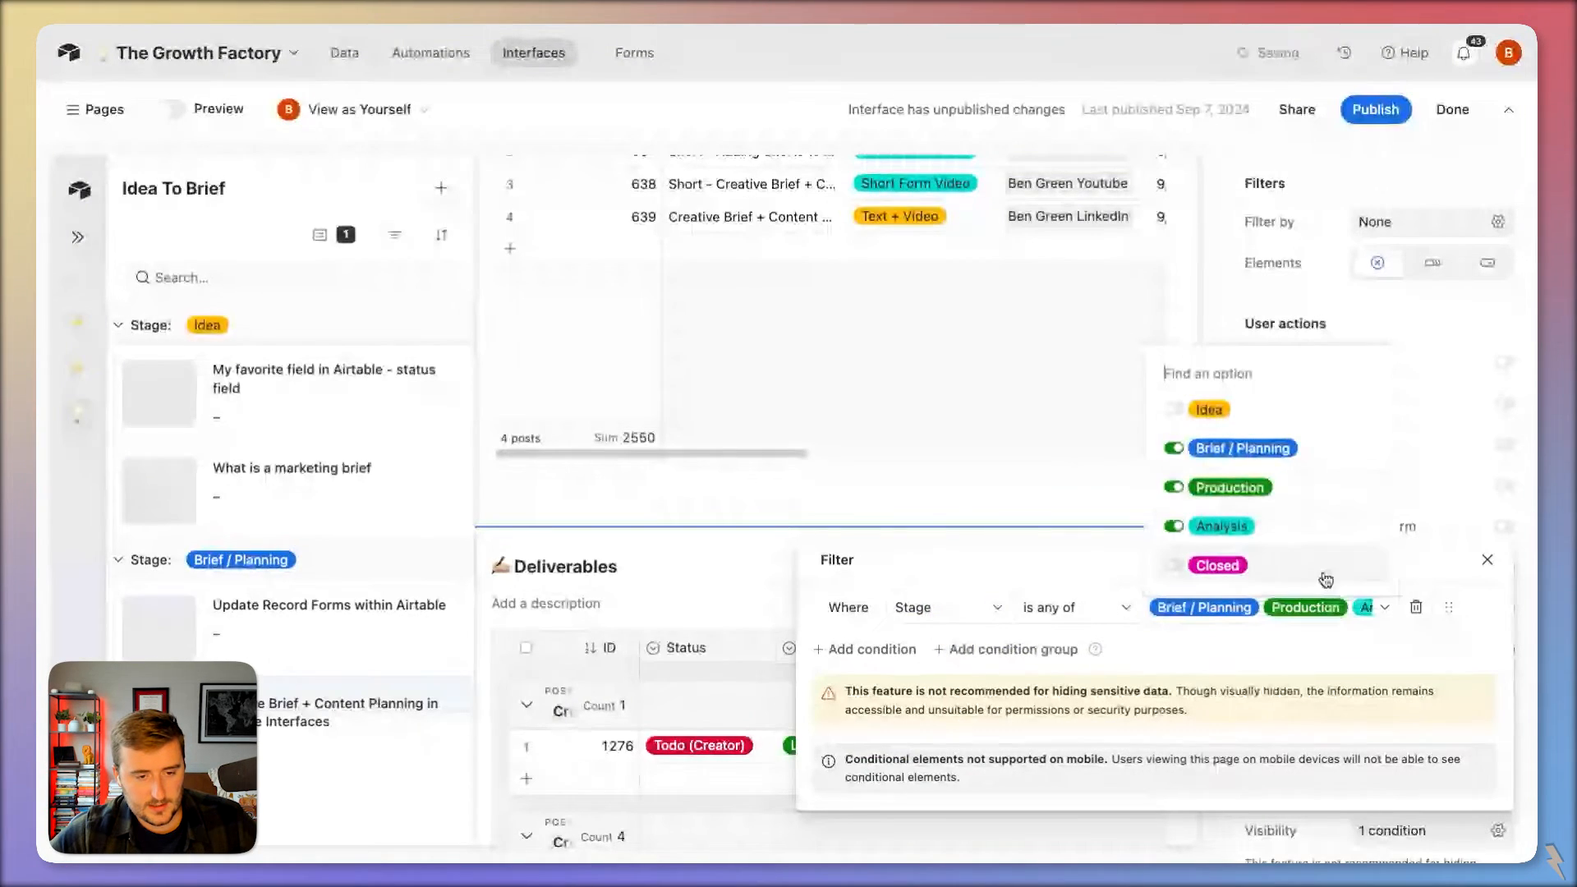
click(1340, 565)
click(655, 552)
Step: Select the Move To Production button at the head of the brief record to examine its action and visibility rule
scroll(656, 549, up, 6)
click(678, 483)
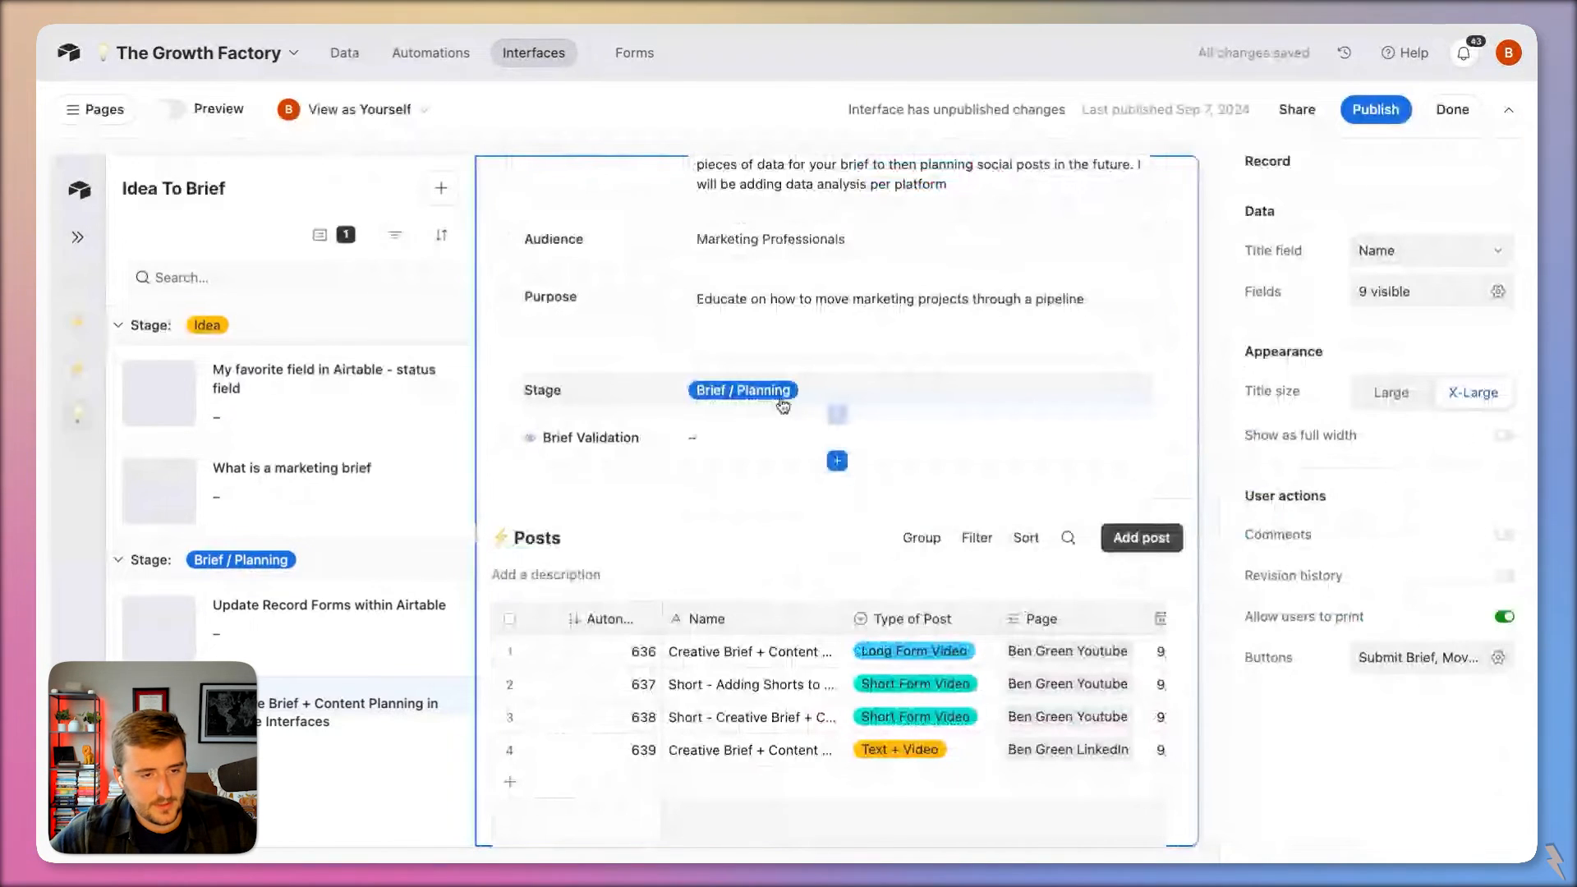
scroll(1054, 346, up, 10)
scroll(1055, 346, up, 2)
click(952, 285)
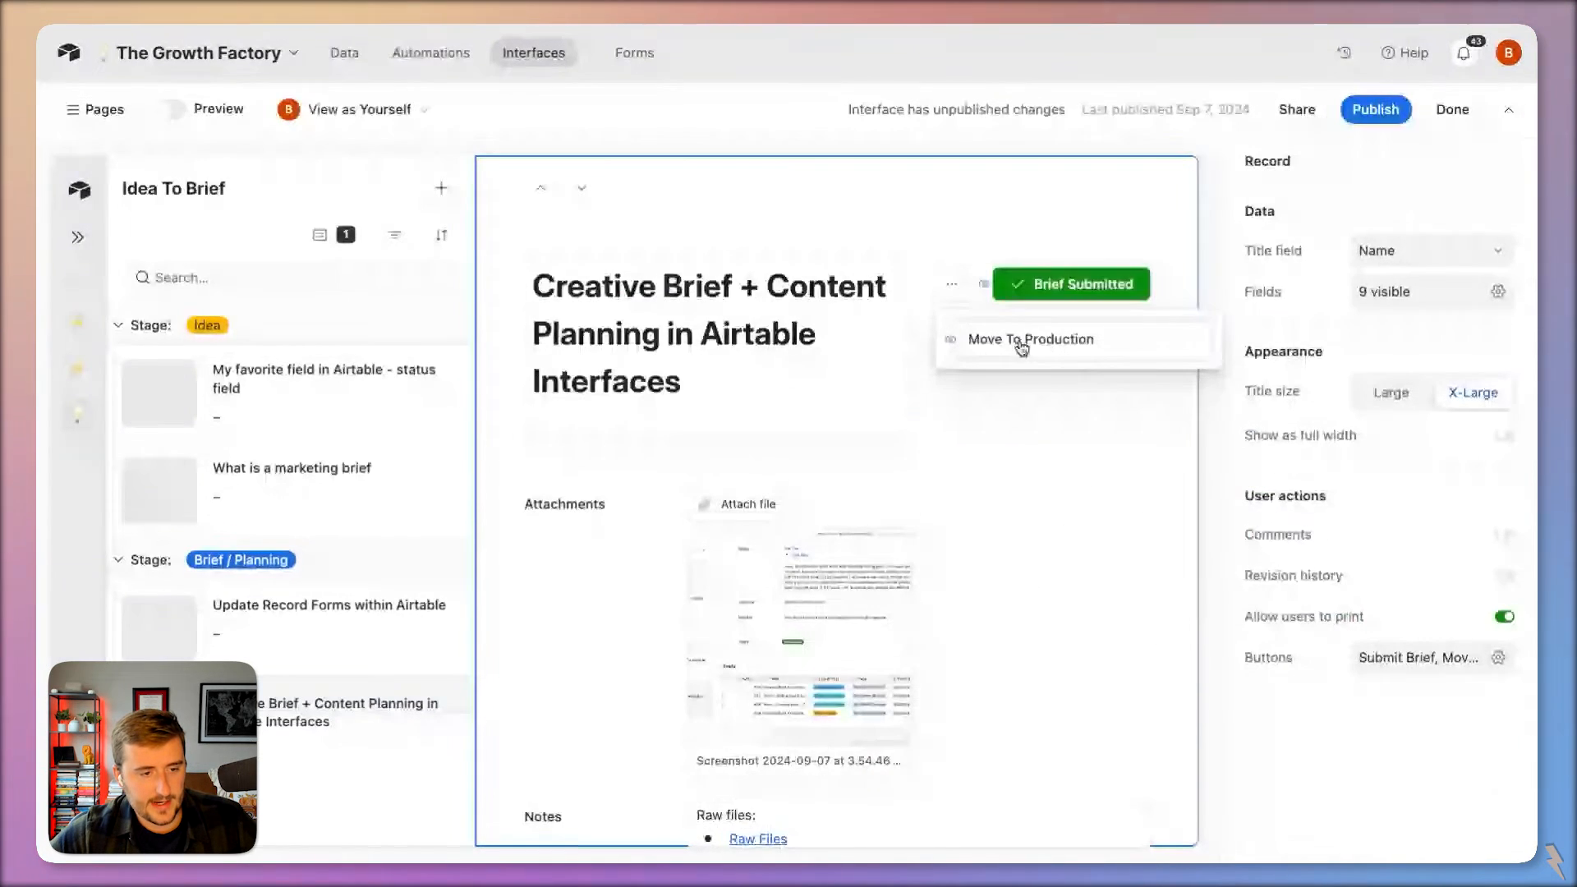
click(1022, 343)
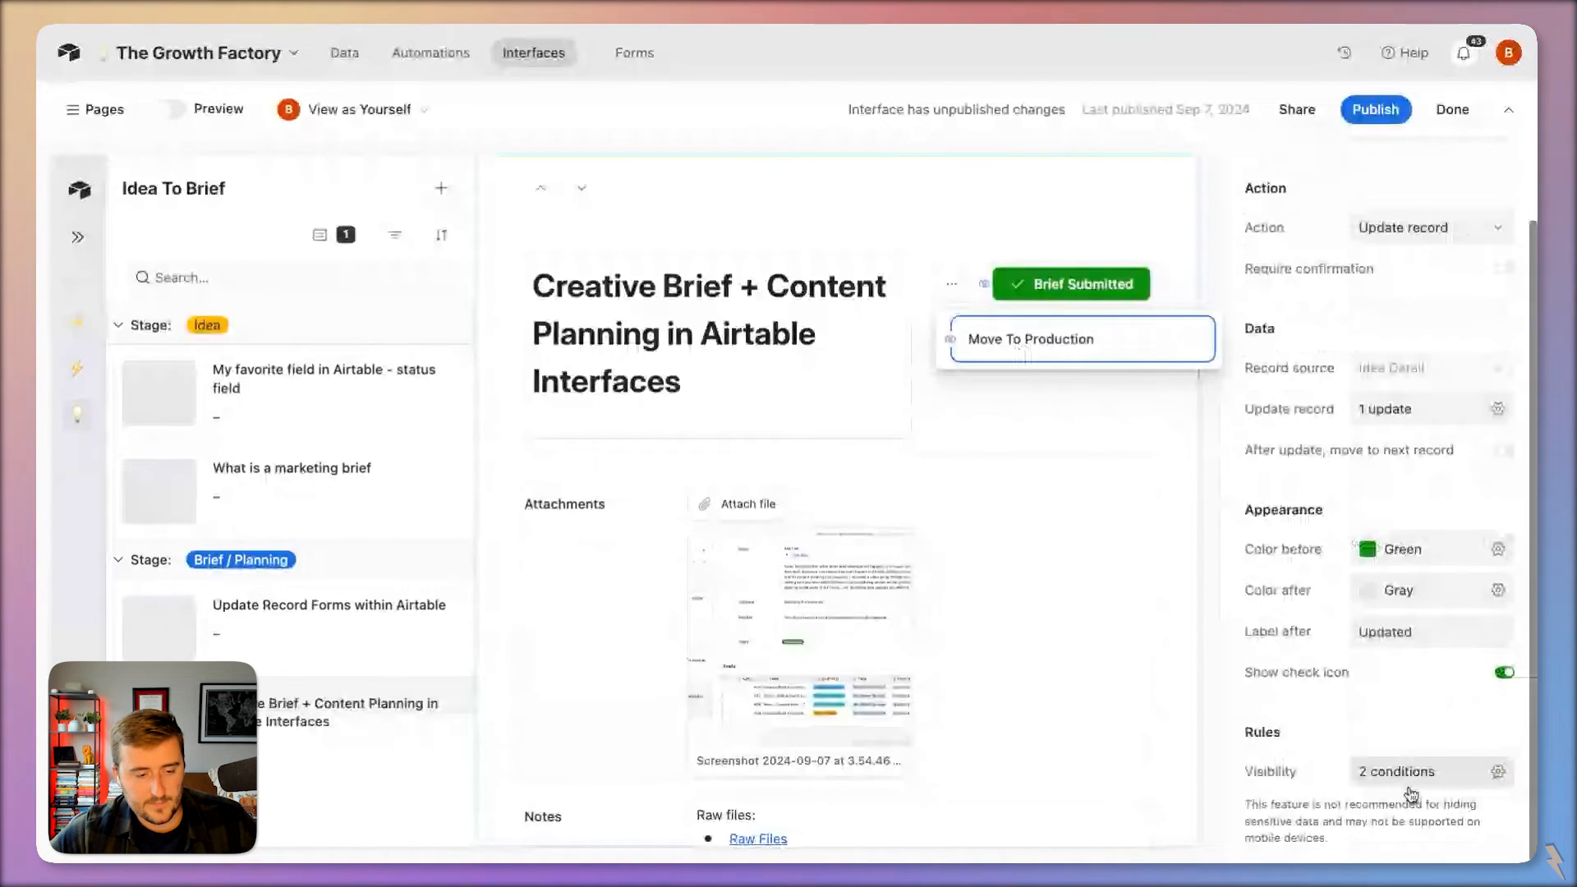
Step: Start creating a new Rollup field below Brief Validation in the record layout
scroll(986, 567, down, 6)
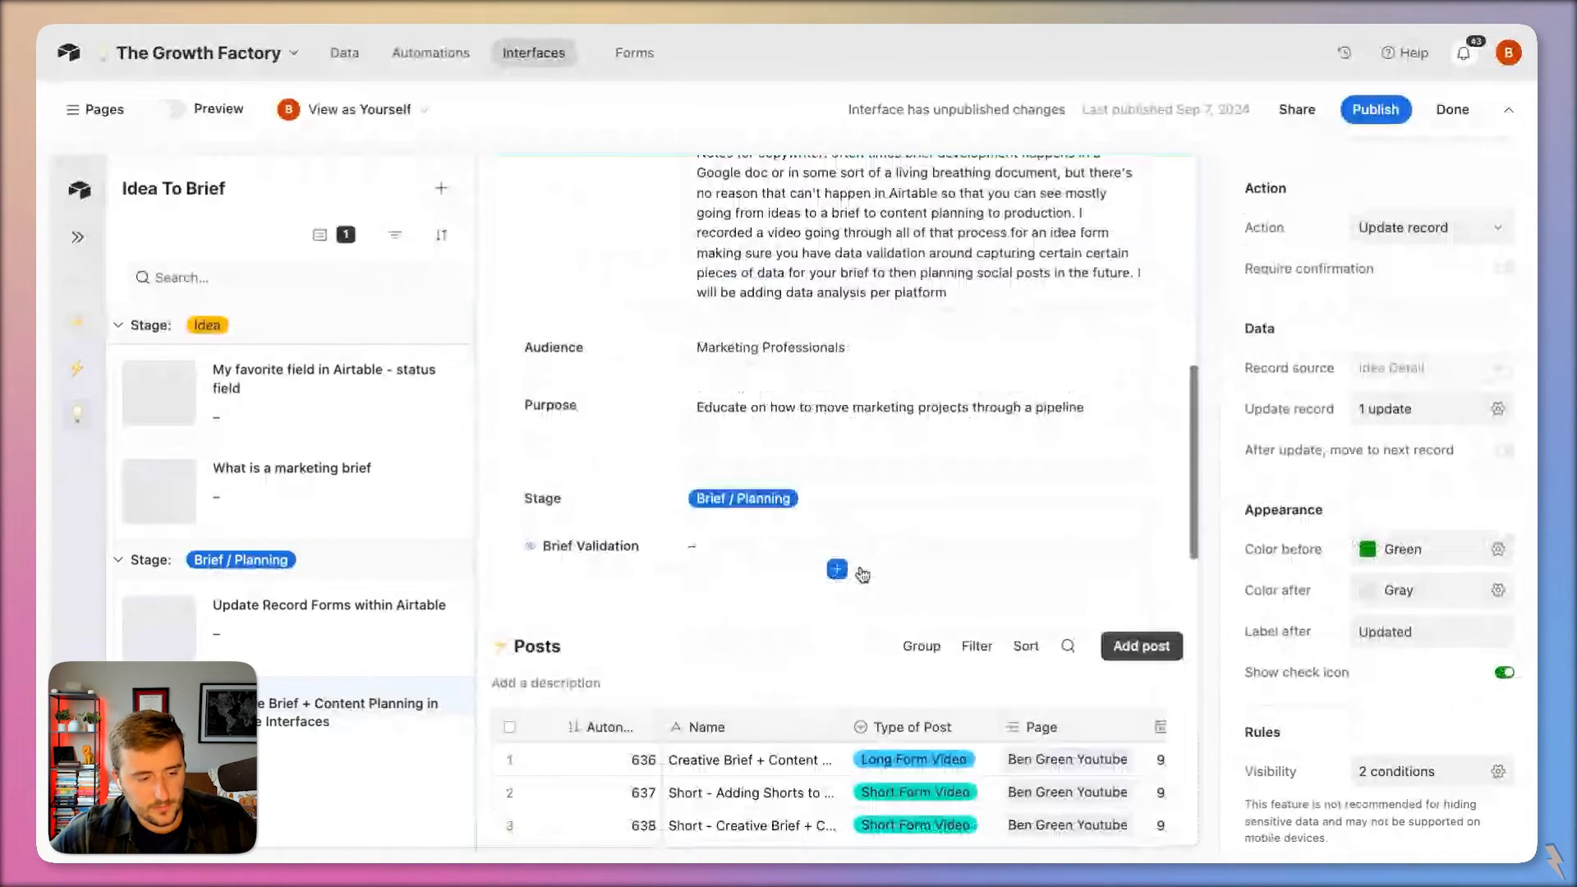
click(837, 570)
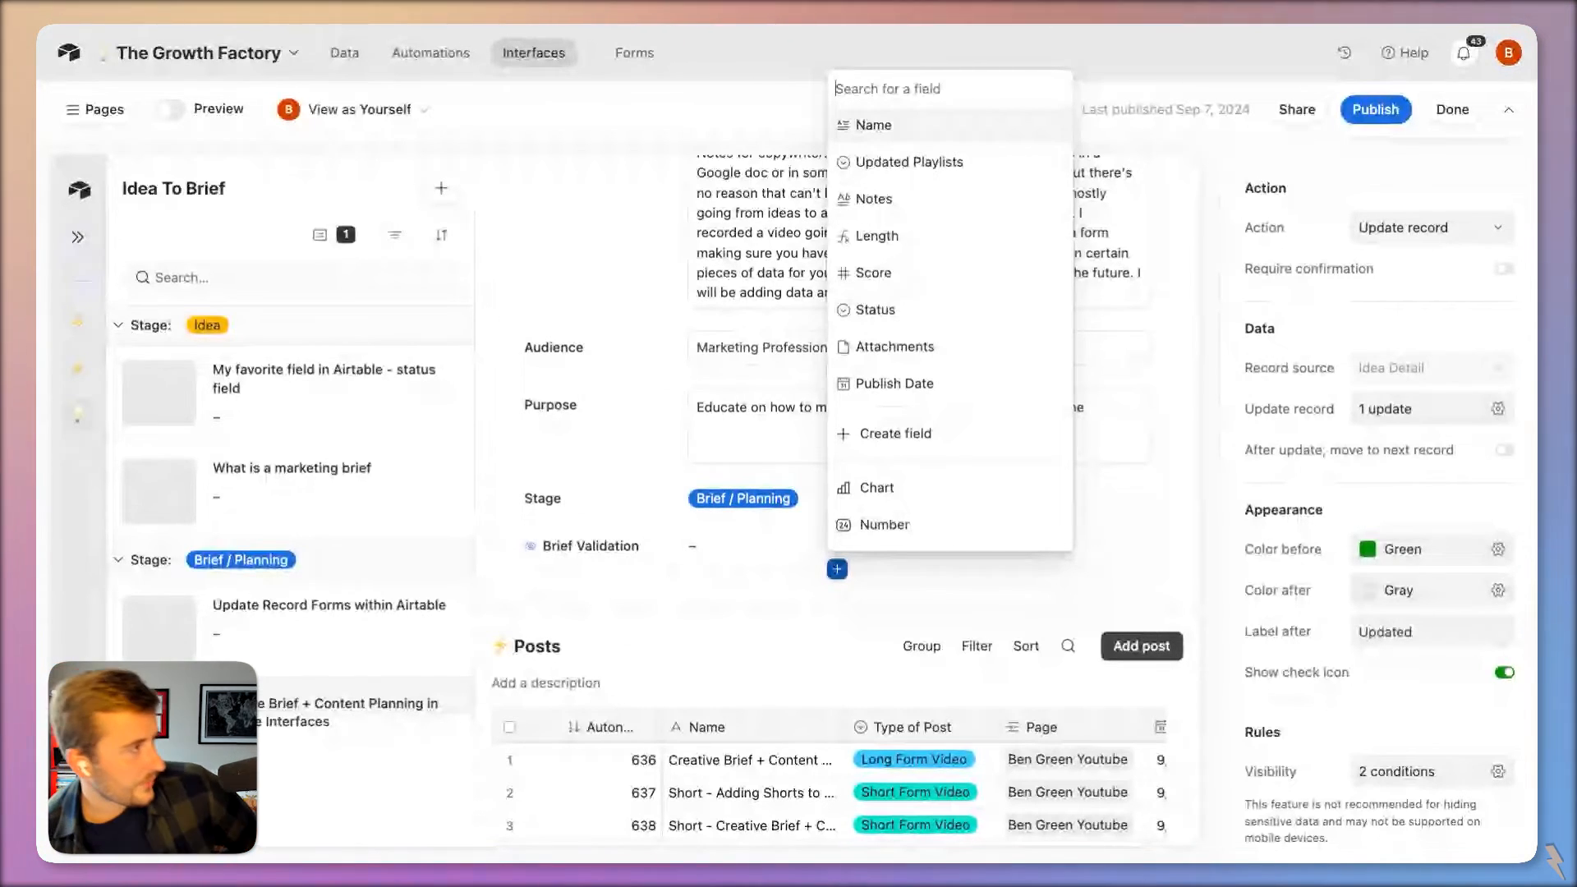
scroll(922, 298, down, 1)
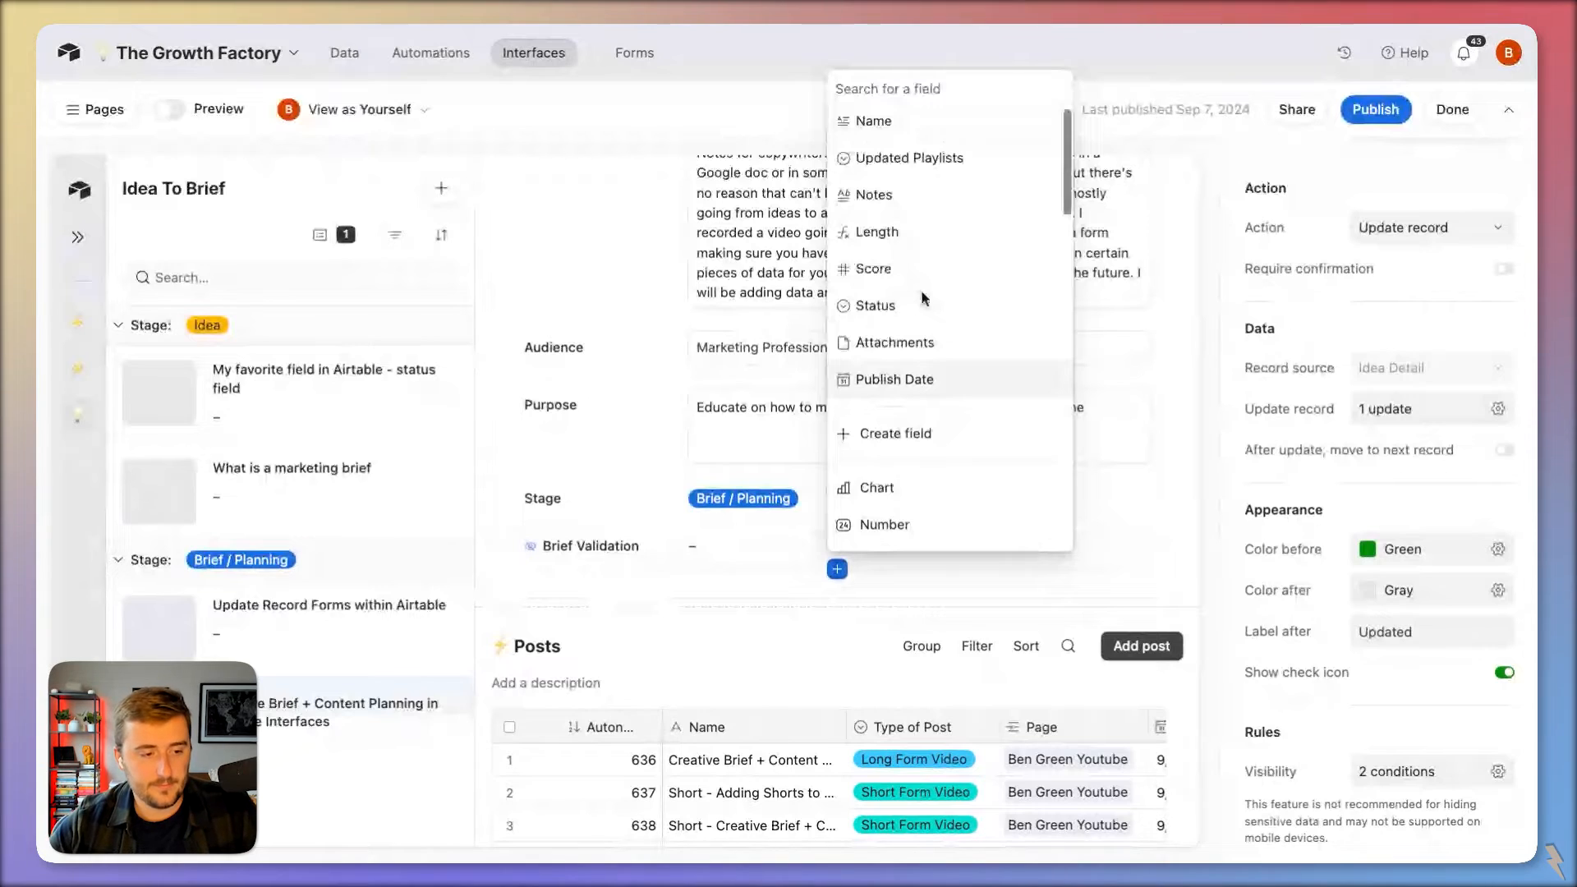
scroll(923, 292, down, 5)
scroll(927, 283, down, 2)
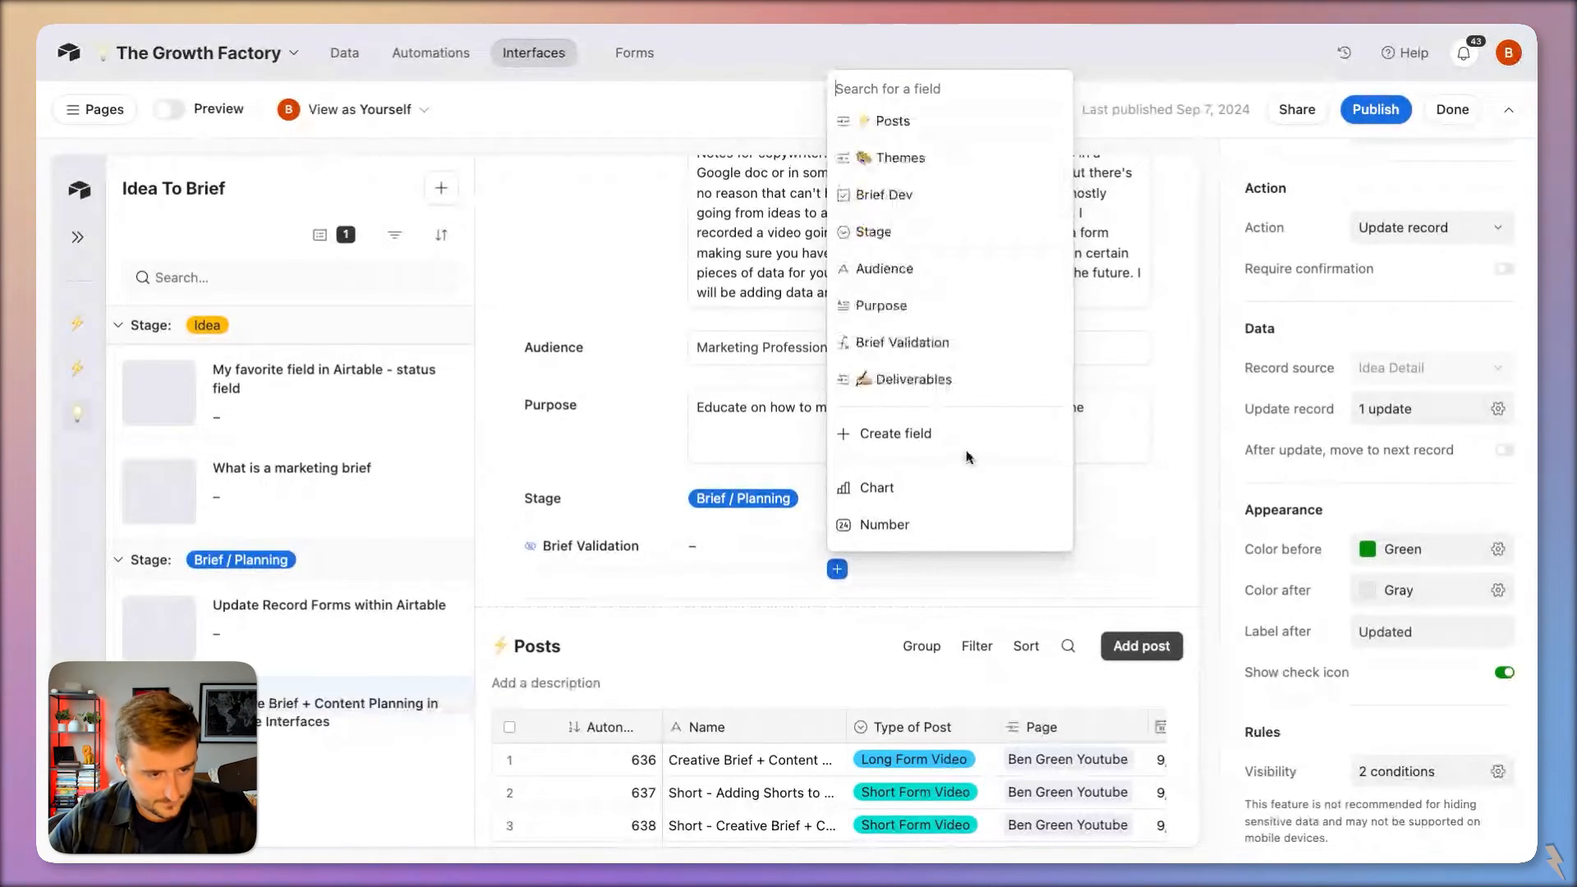
click(920, 442)
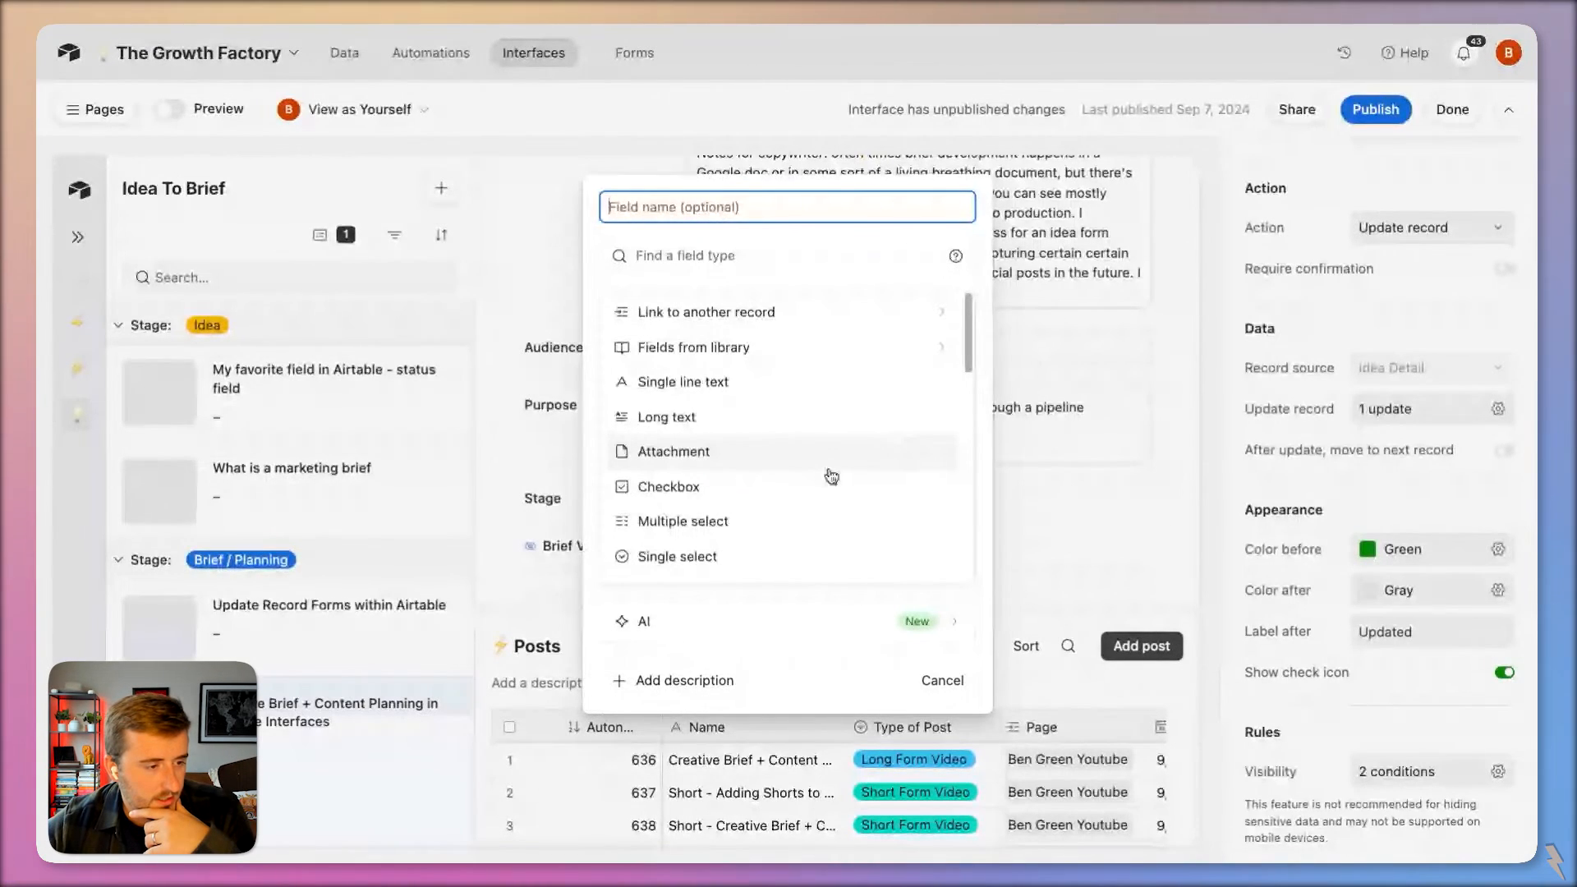
scroll(823, 479, down, 1)
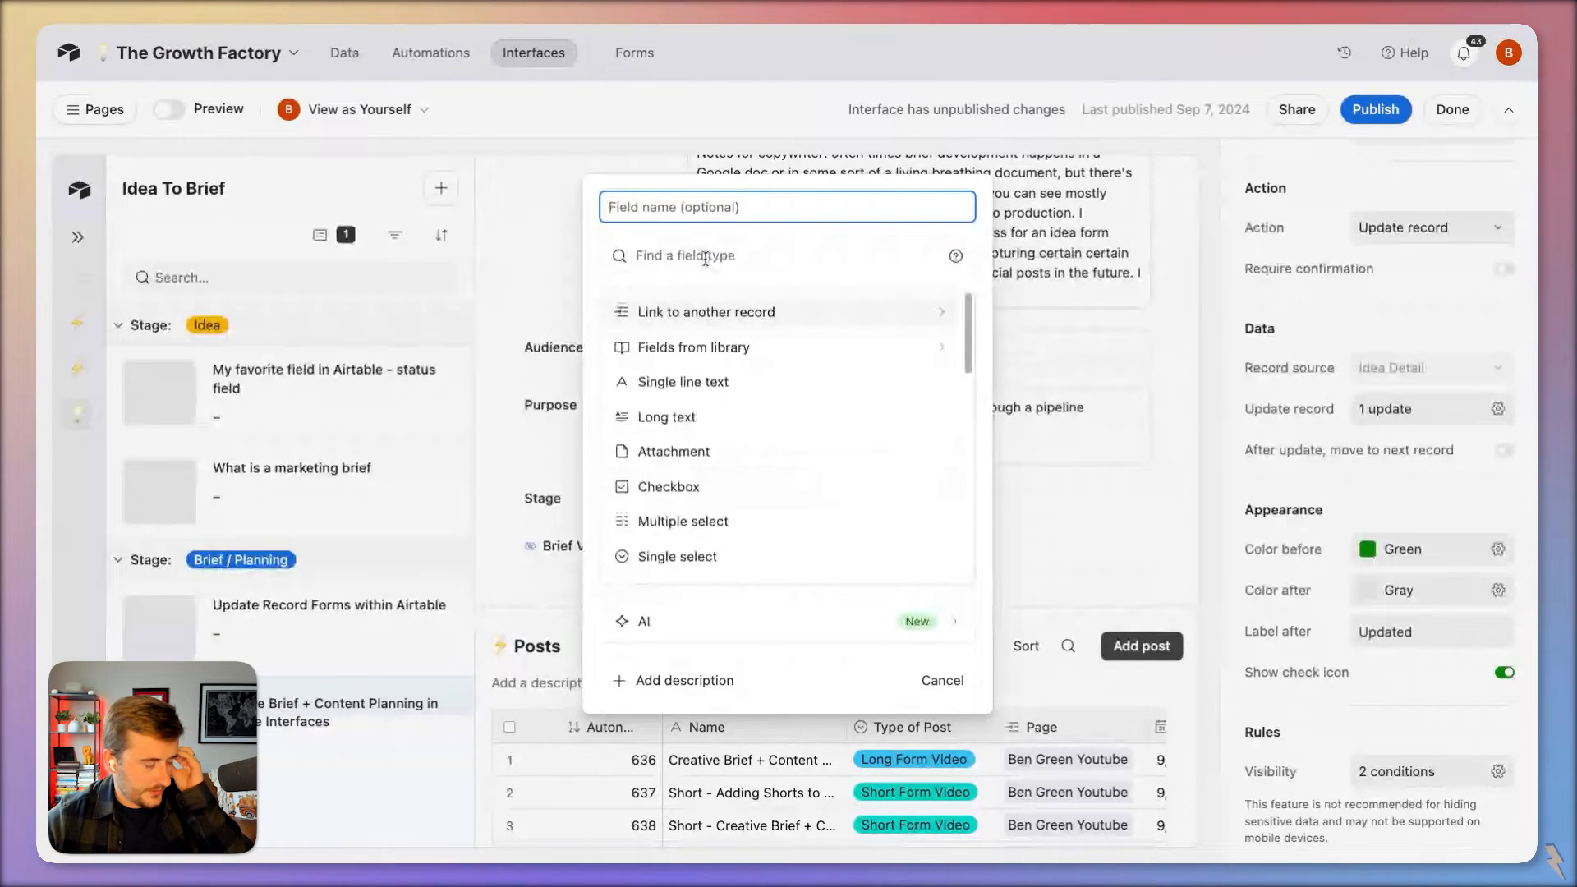
click(707, 256)
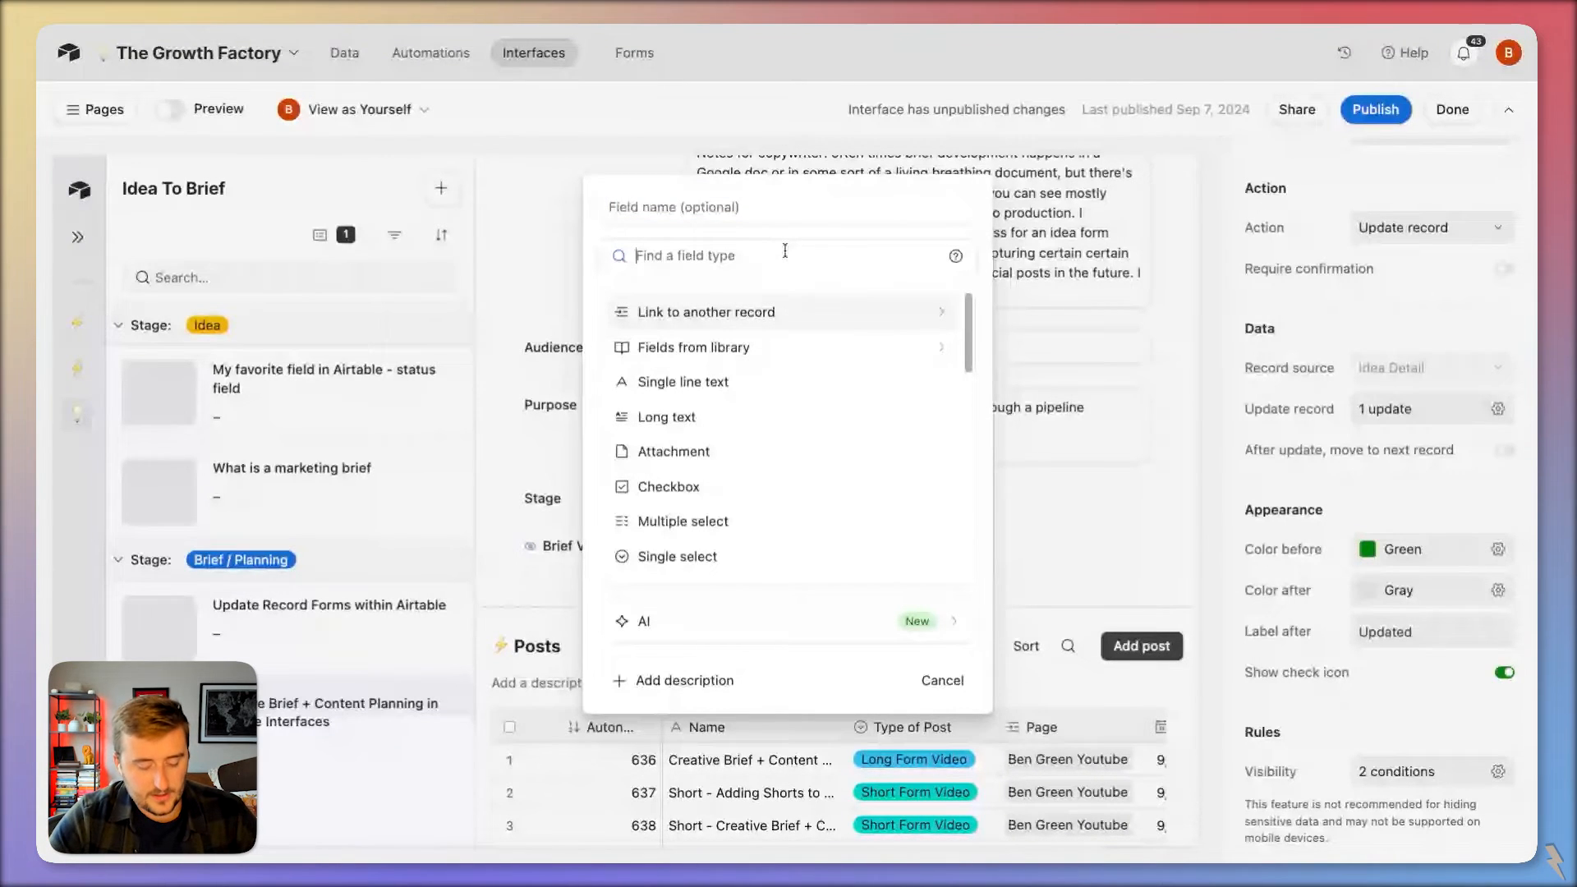
text(rol)
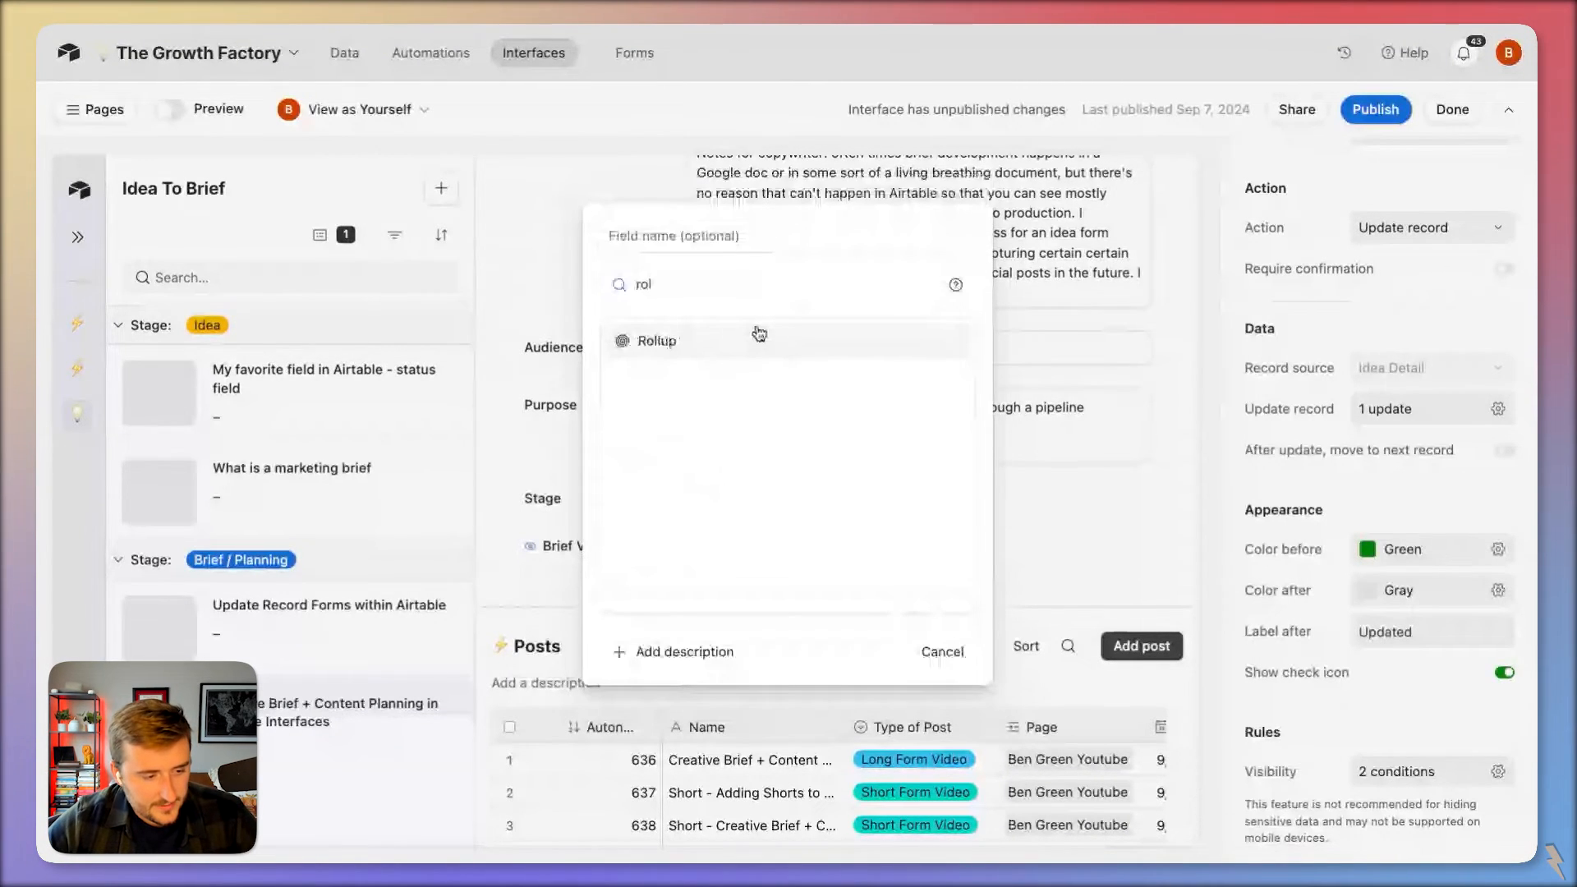
click(759, 333)
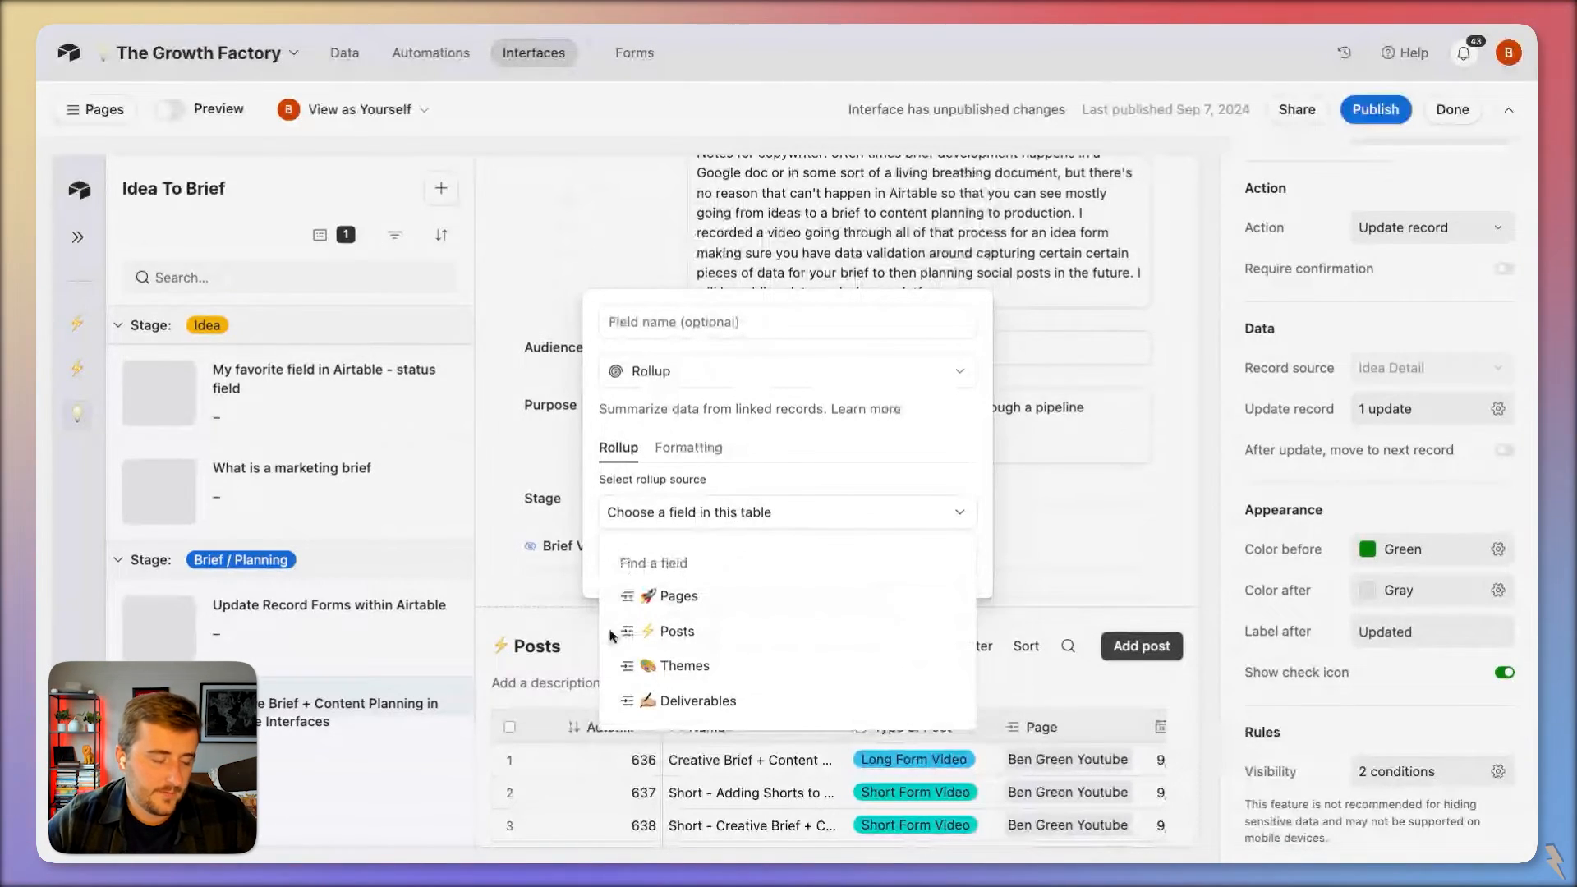
Step: Roll up the ID field of the linked Deliverables with the aggregation formula COUNTALL(values)
click(698, 700)
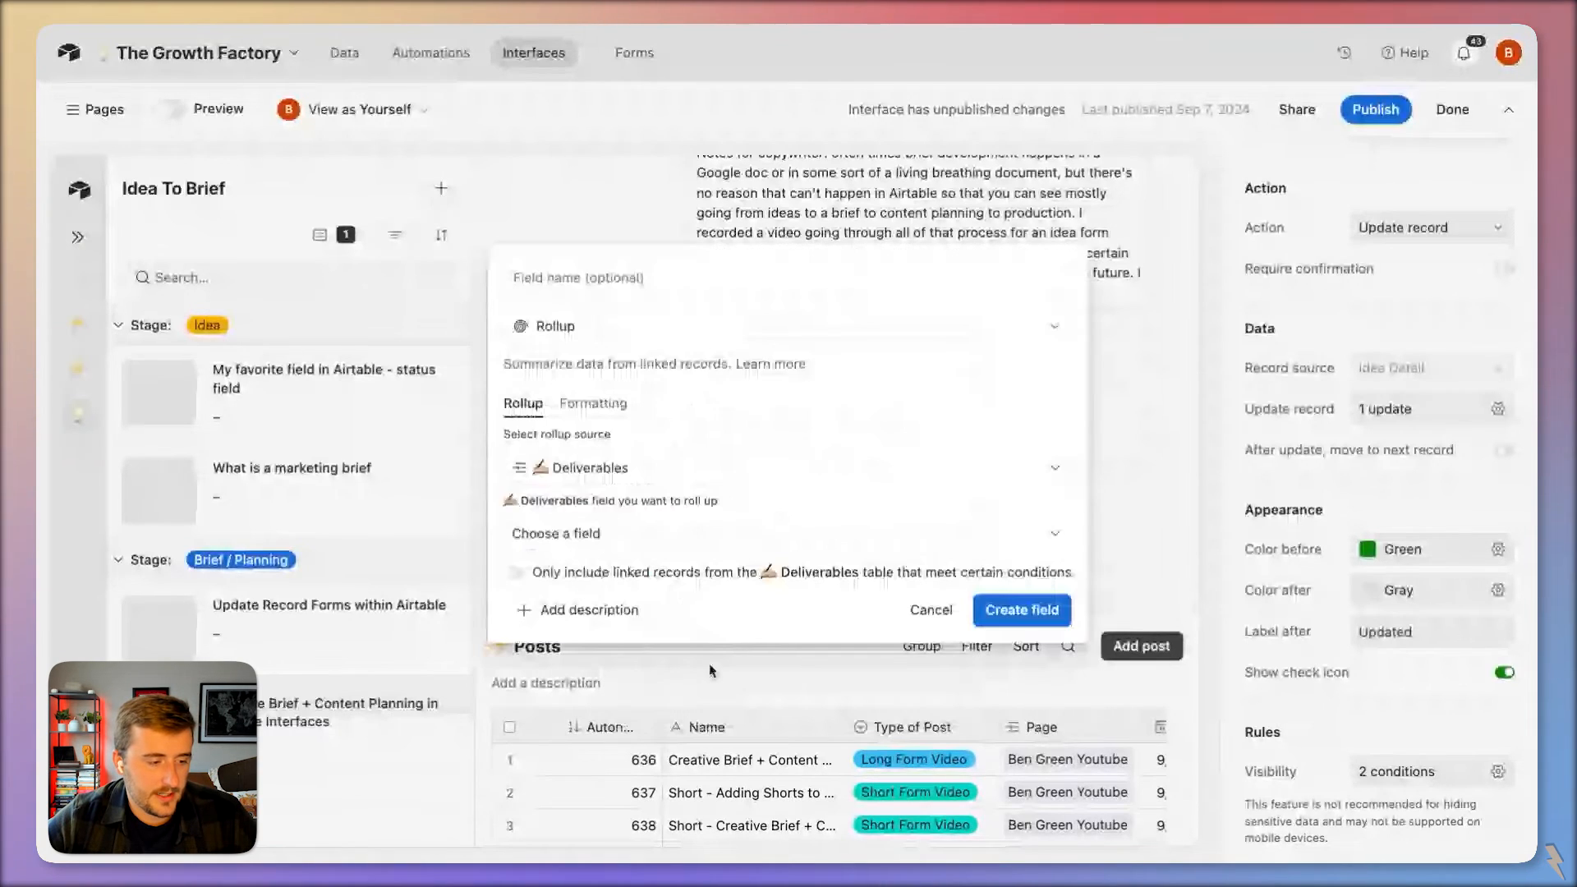
click(633, 542)
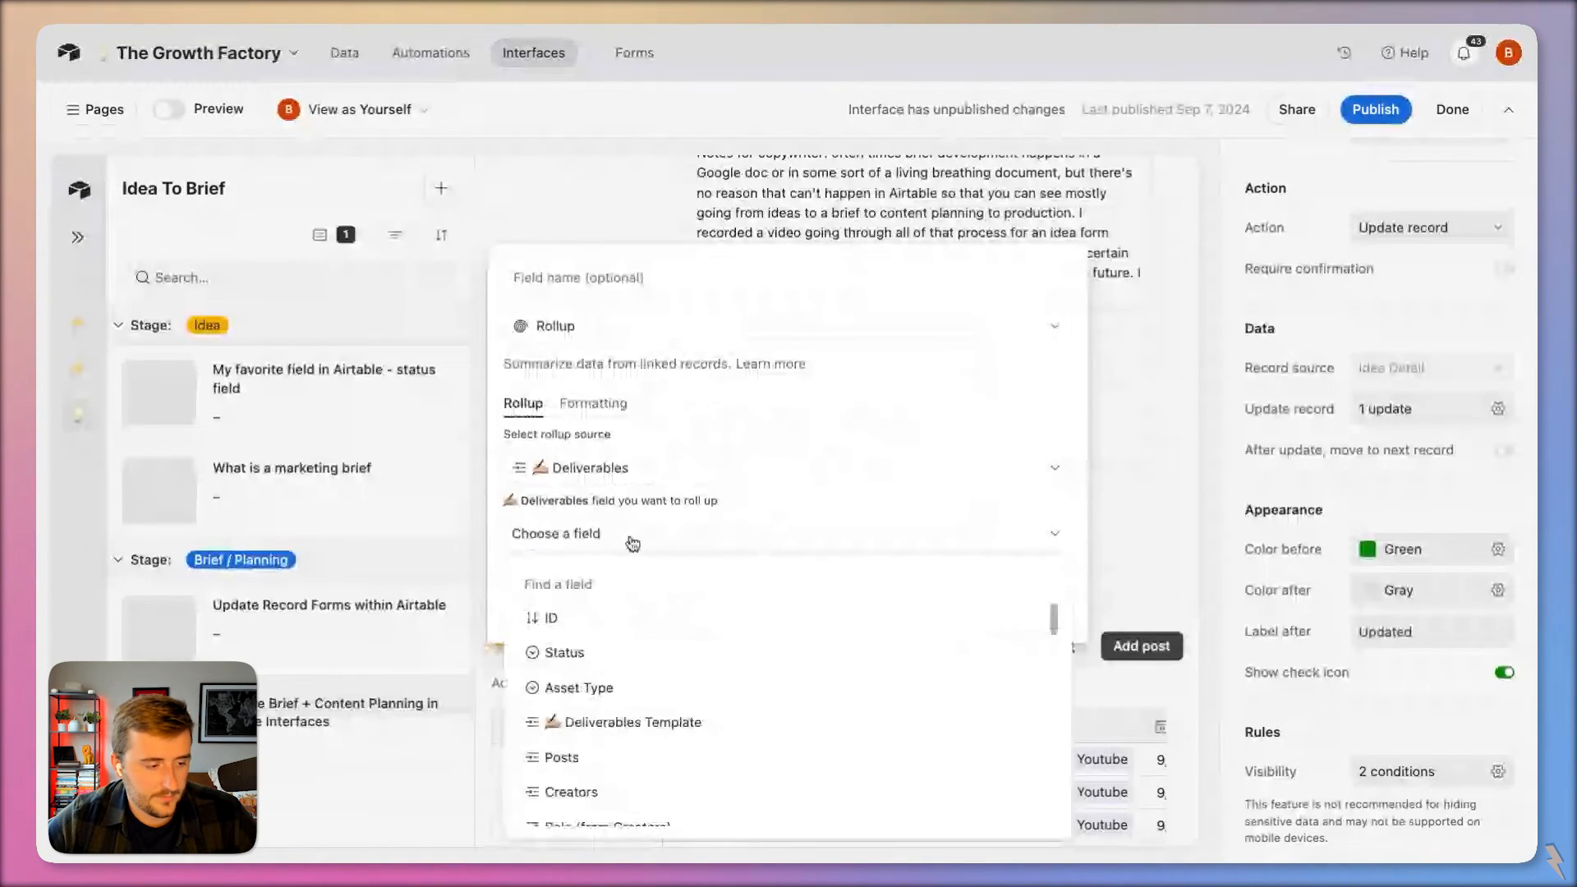
click(547, 618)
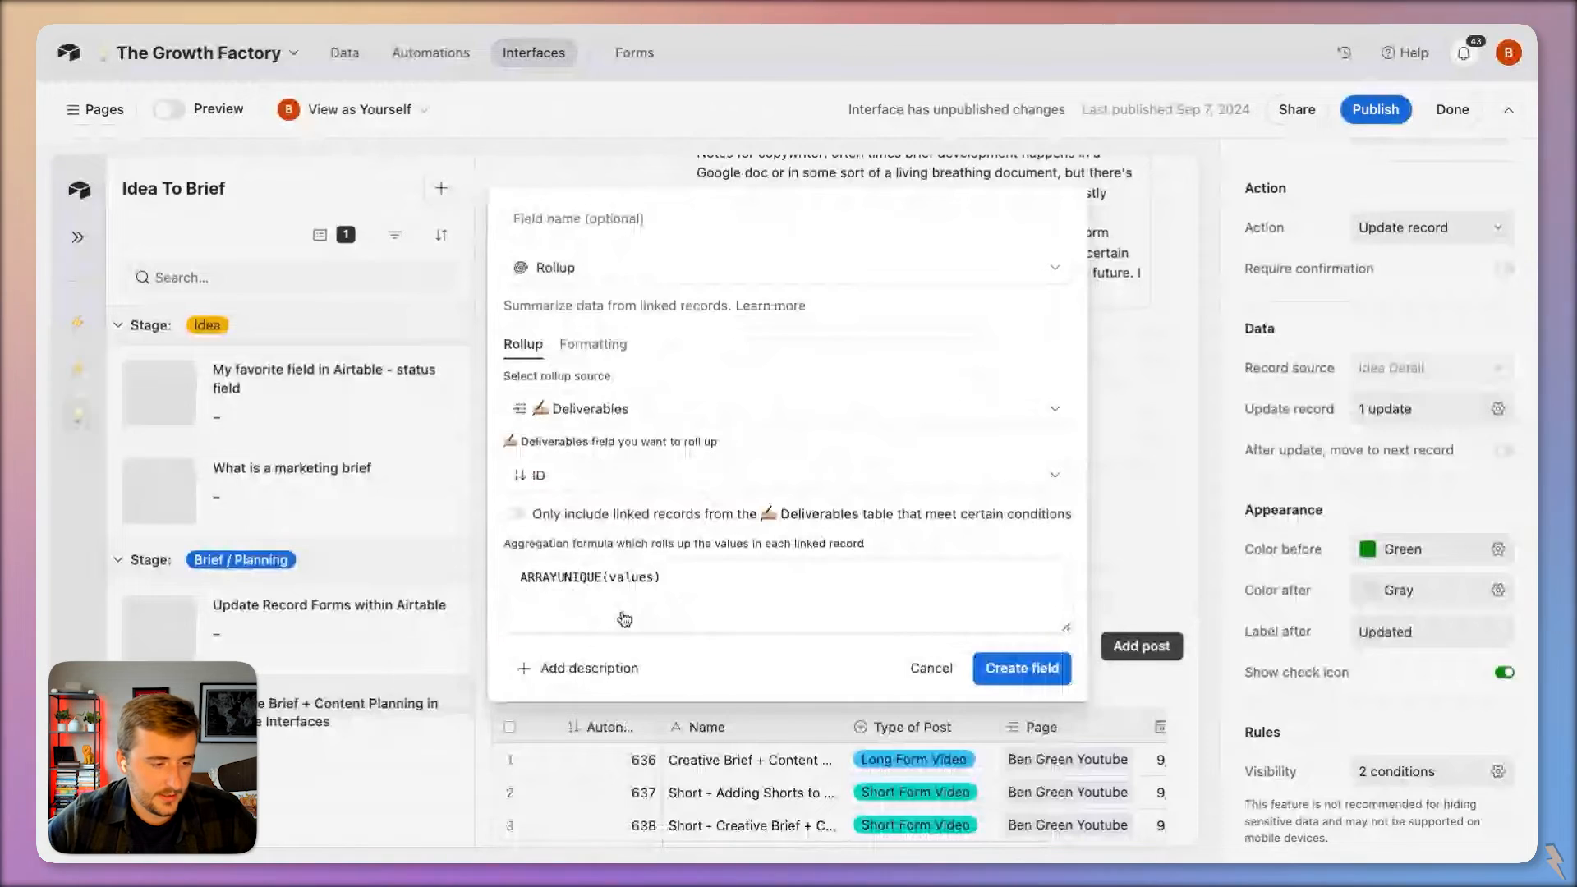
triple_click(655, 576)
text(countall)
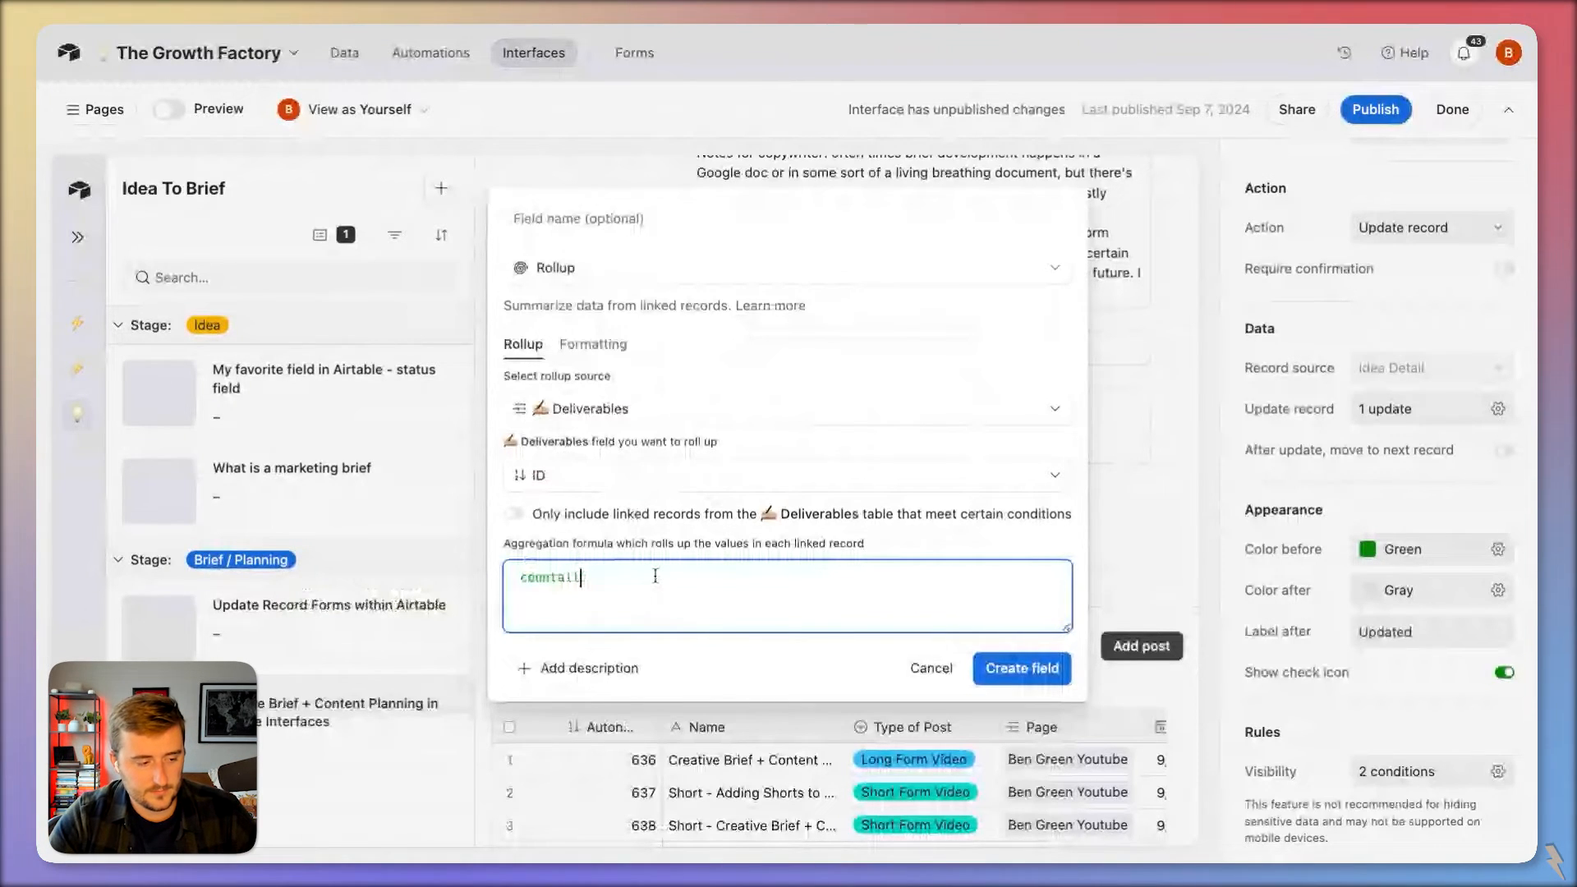
key(Tab)
Step: Name the rollup field Total Deliverables and create it
click(739, 217)
text(T)
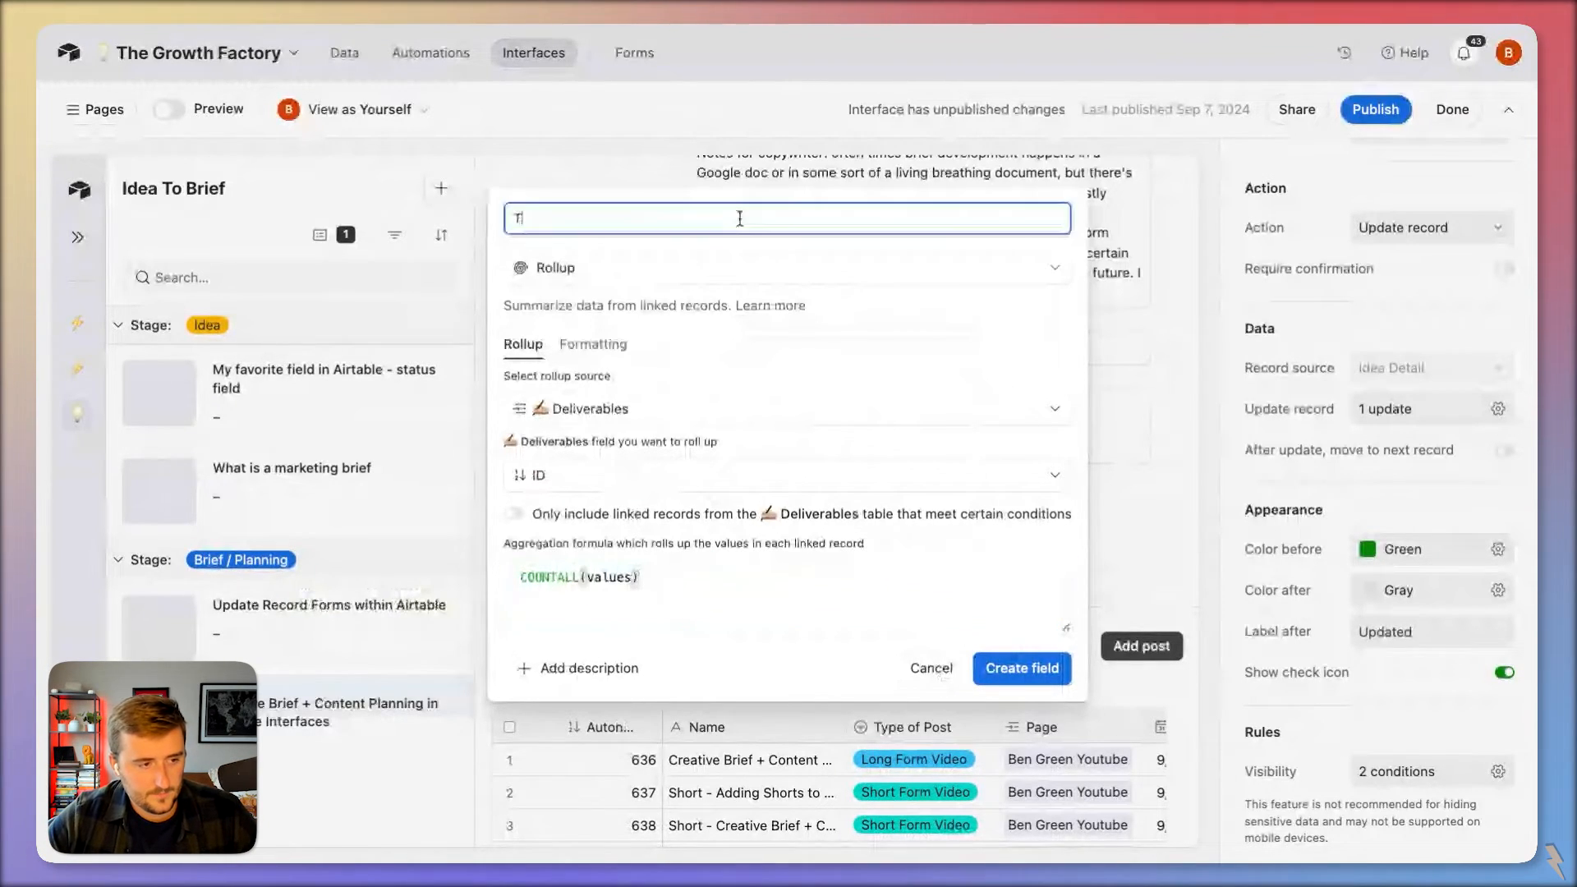
text(o)
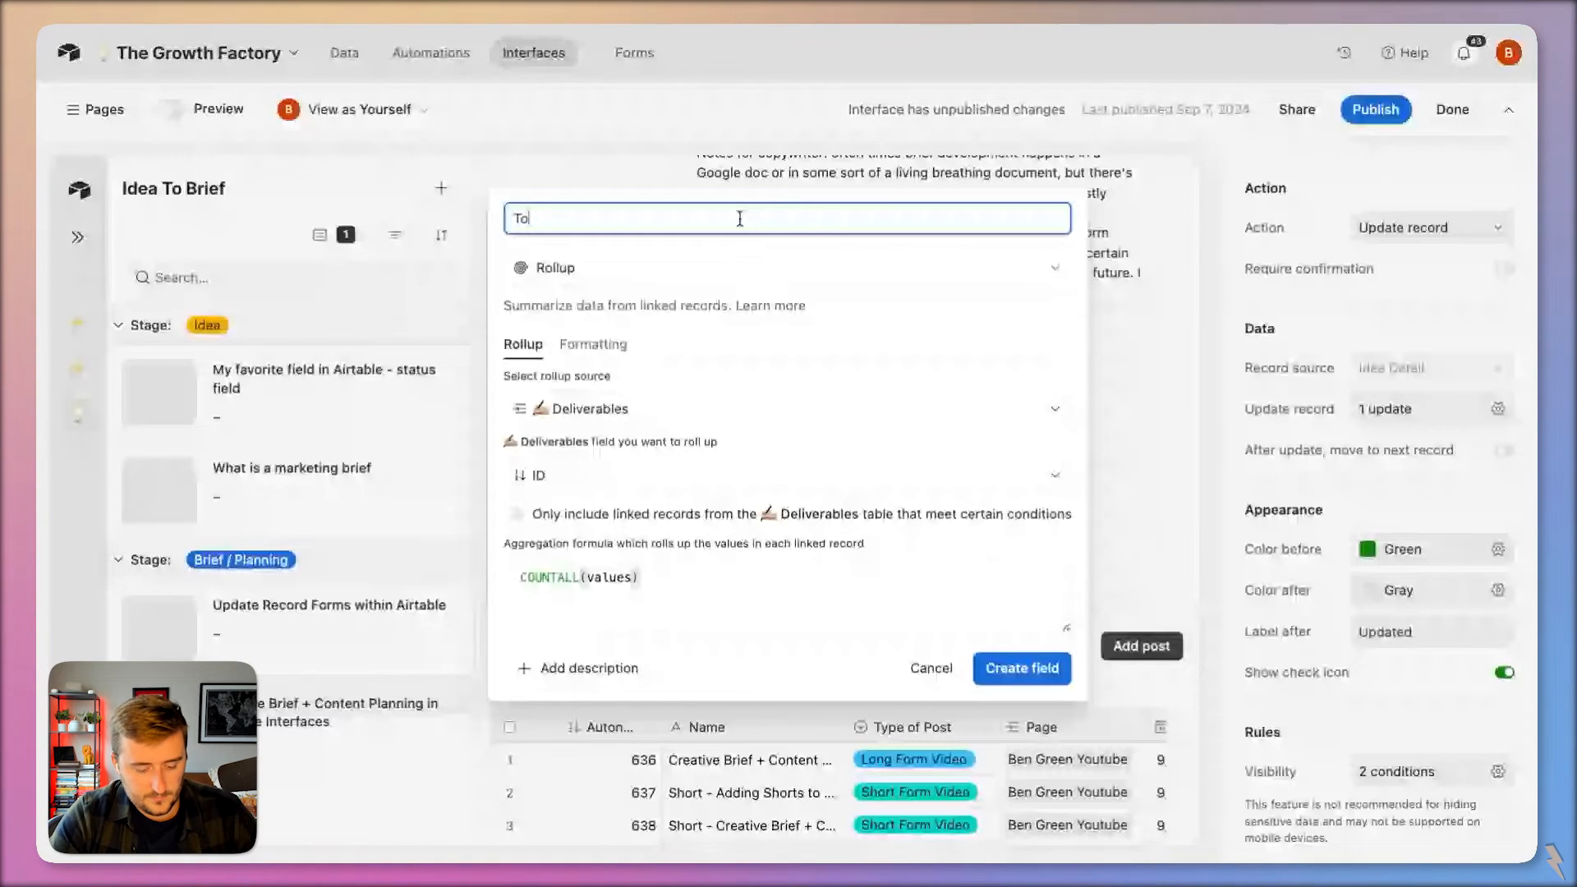
text(tal Deliverables)
key(Return)
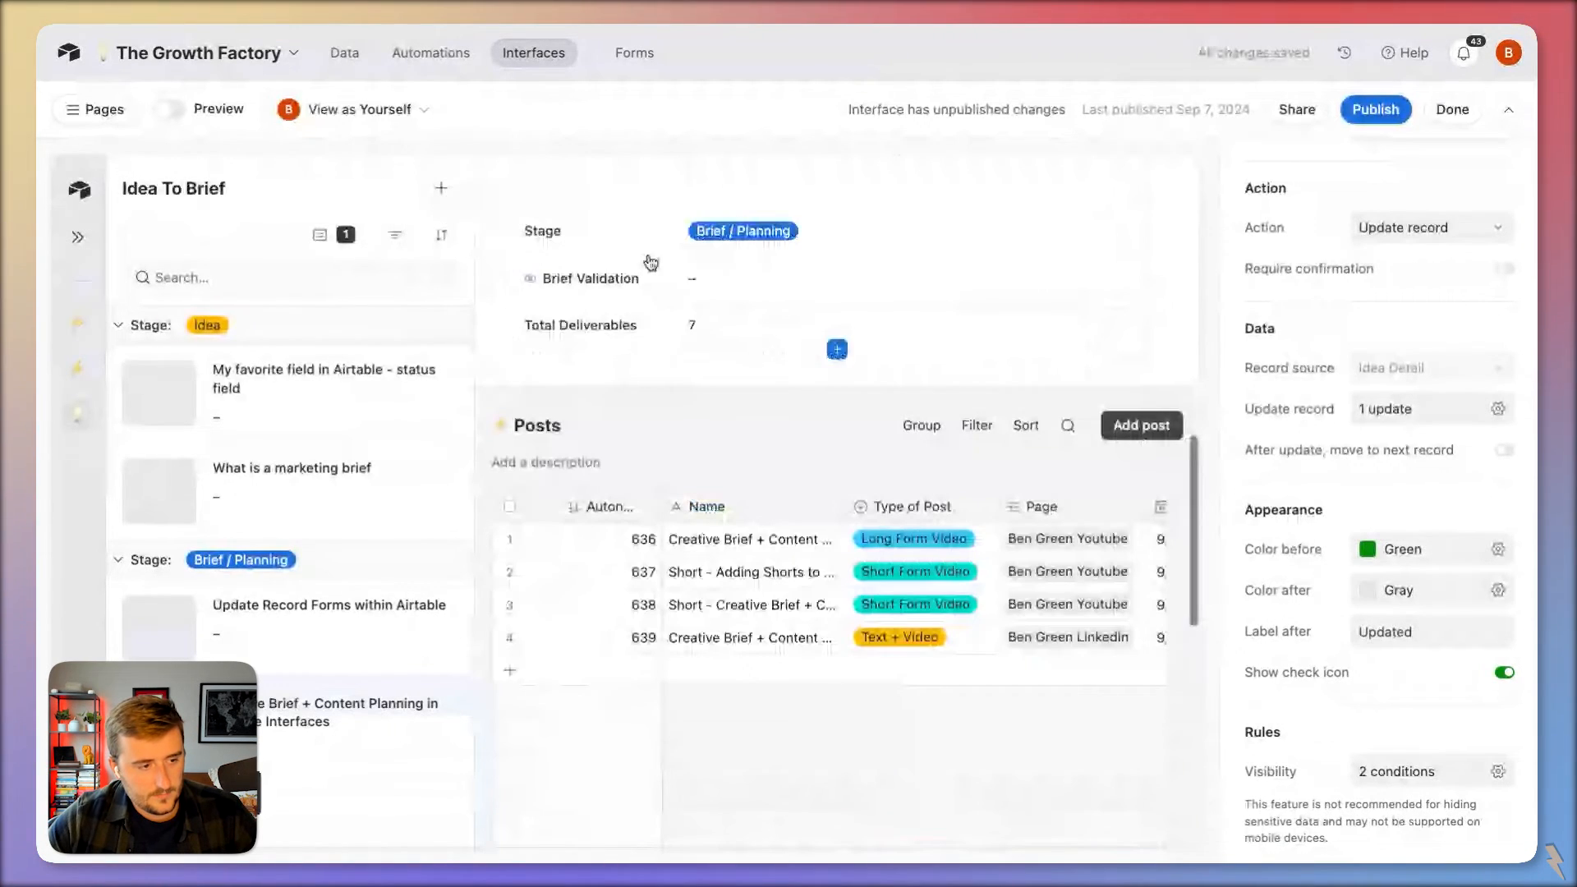
Step: Start creating another Rollup field below Total Deliverables
scroll(651, 263, up, 1)
click(838, 400)
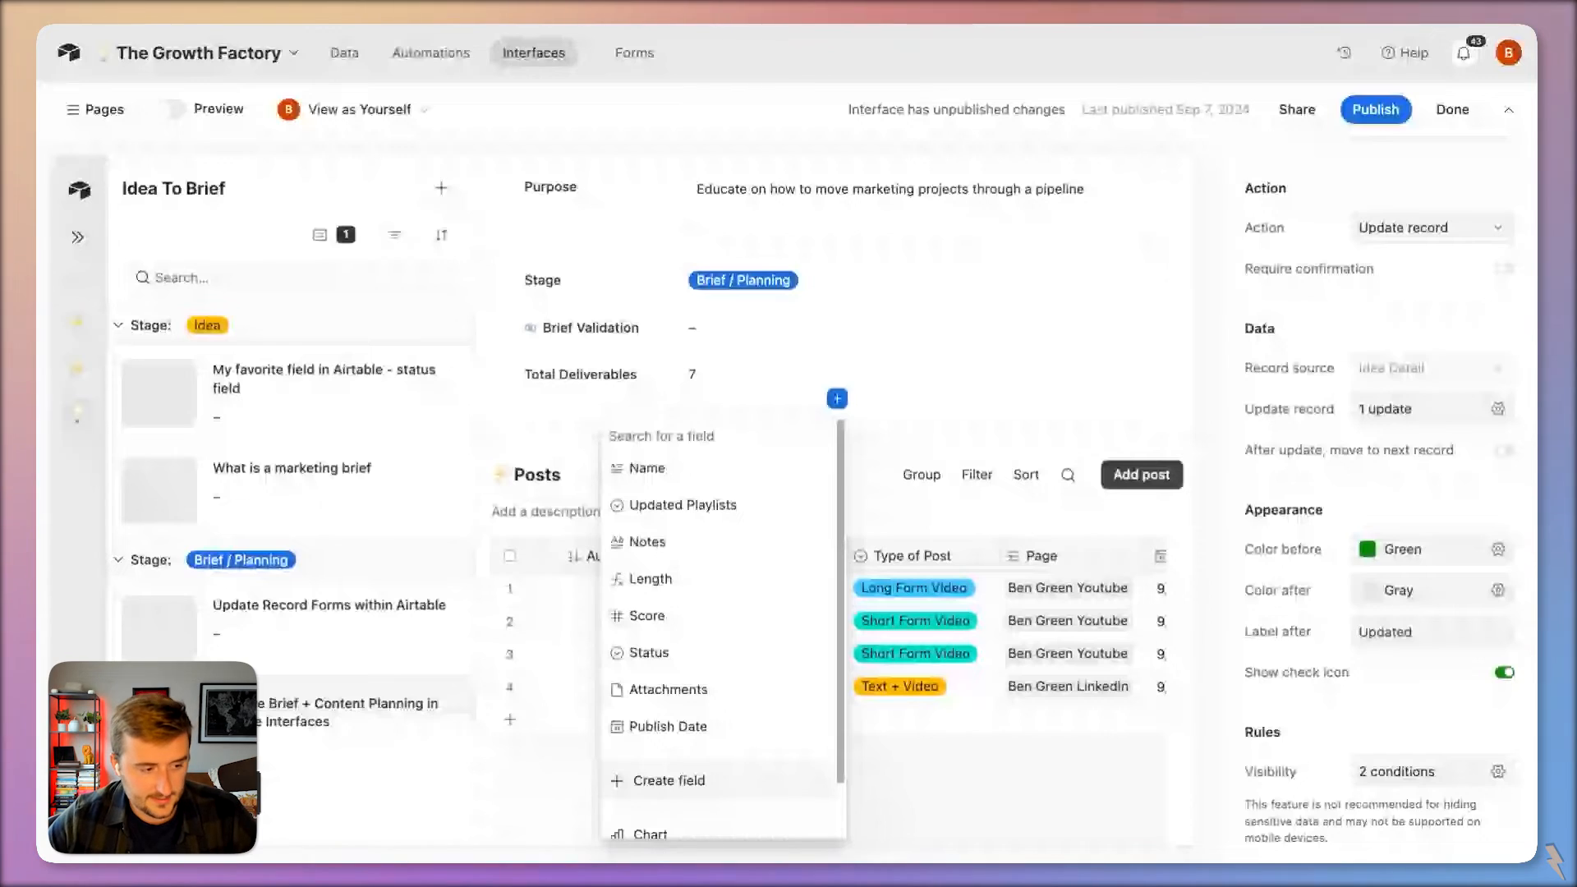
click(669, 781)
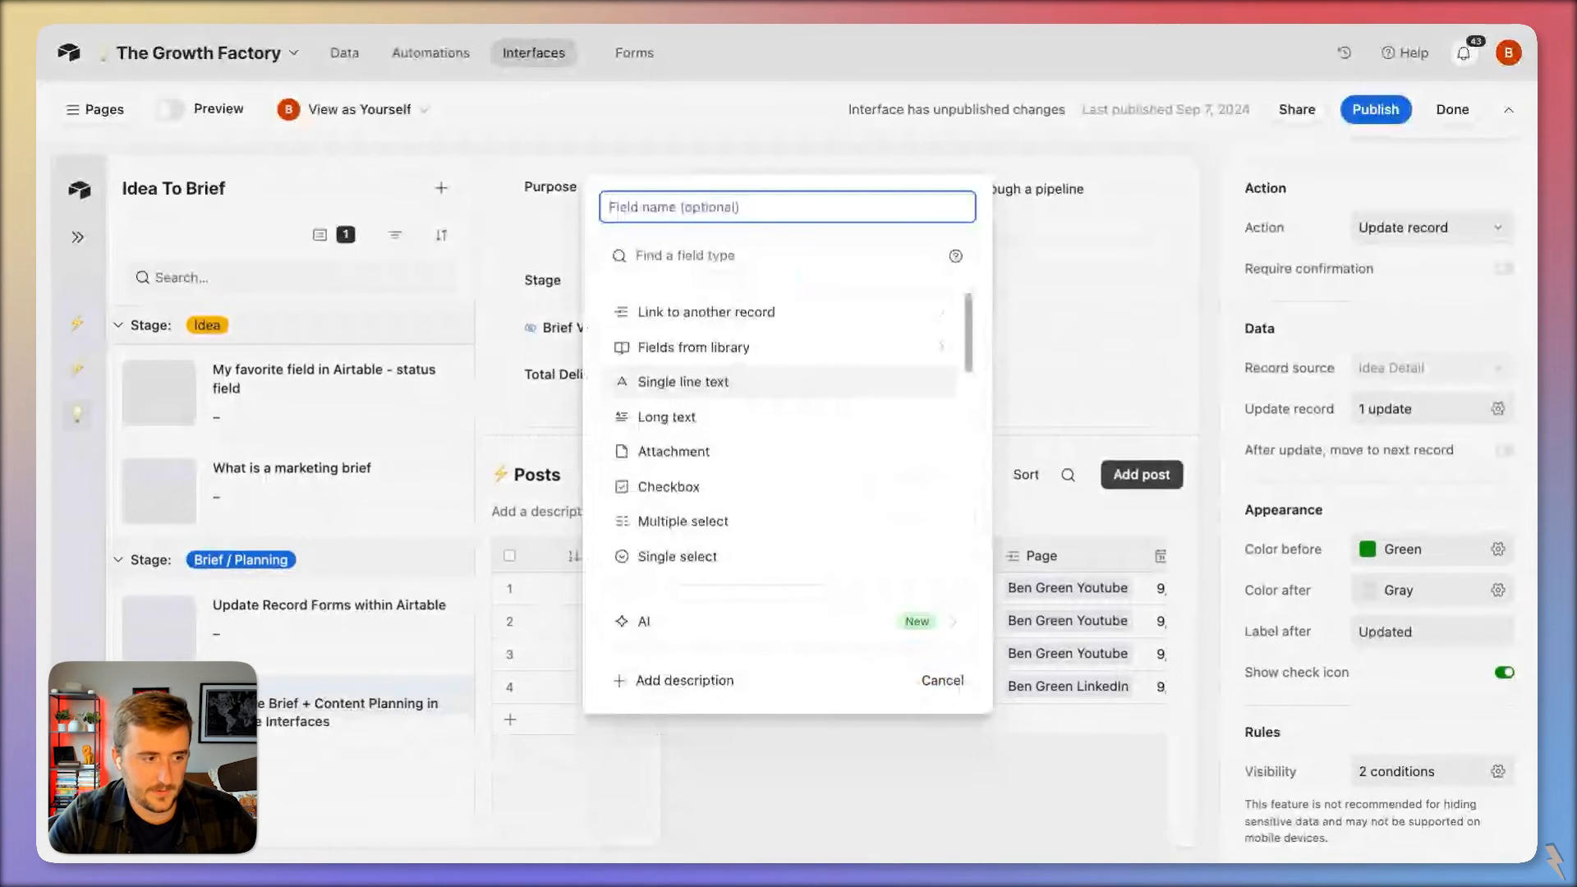
click(739, 257)
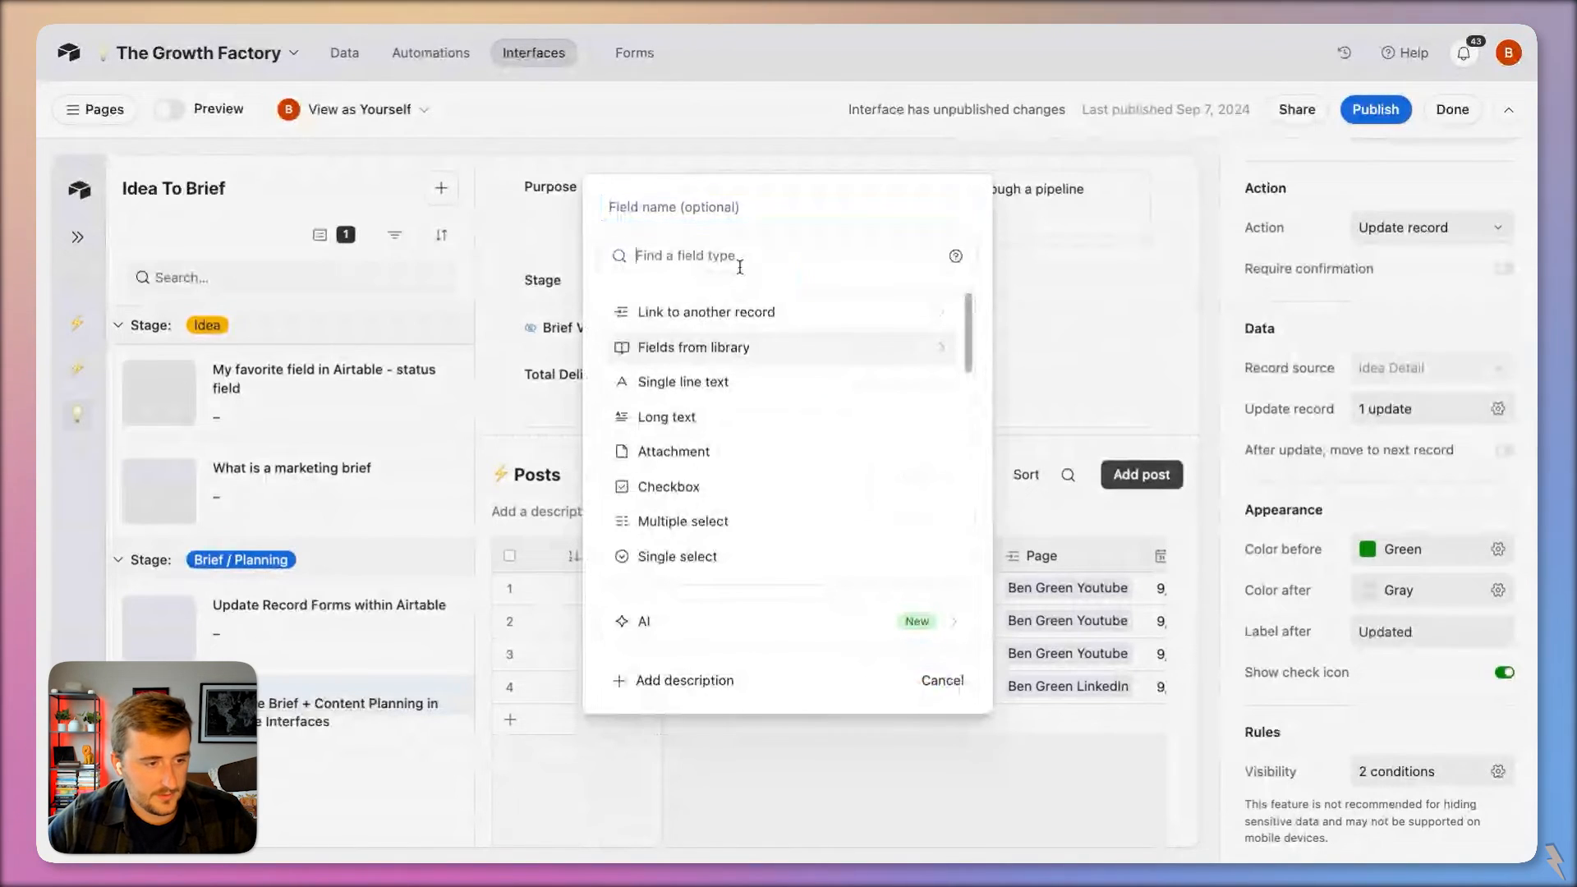
text(ro)
key(Return)
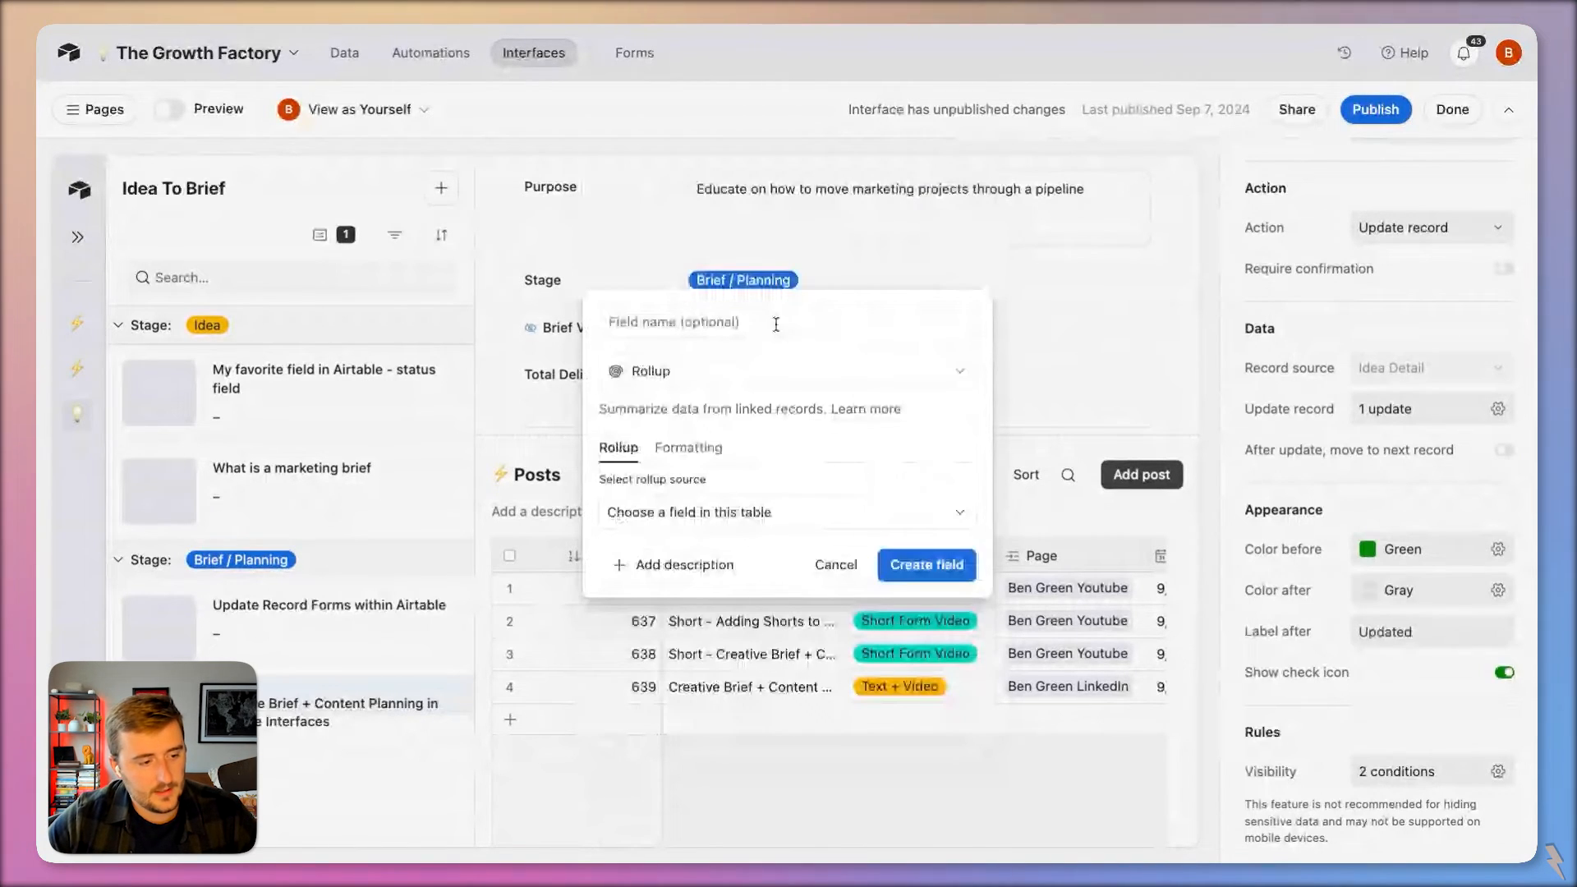
Step: Set the second rollup to the Deliverables ID field with the aggregation formula COUNTALL(values)
click(813, 512)
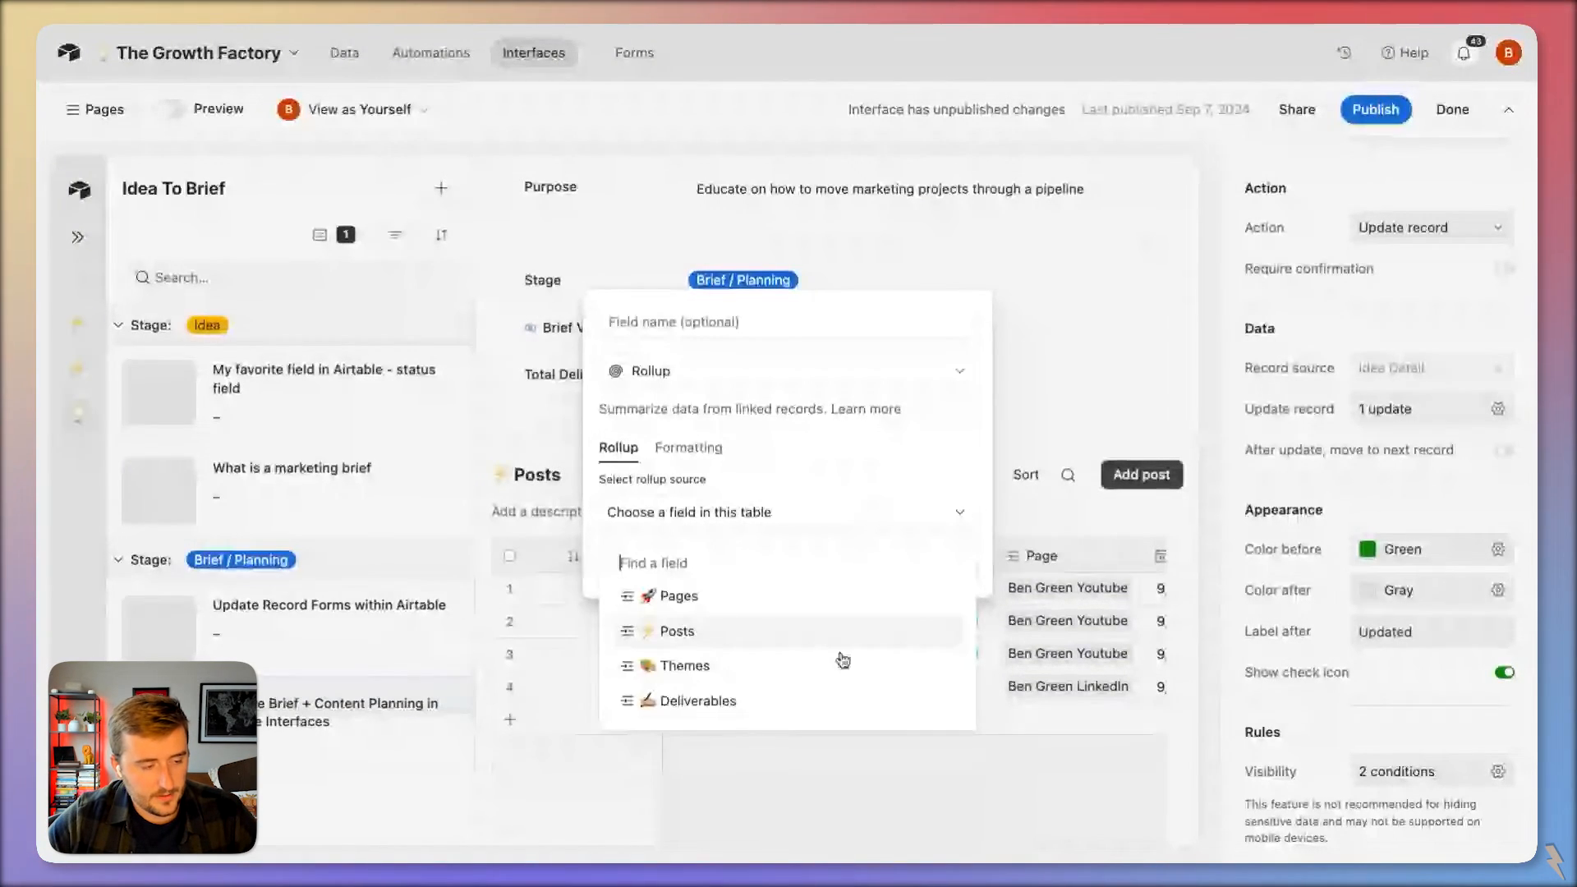
click(740, 700)
click(612, 534)
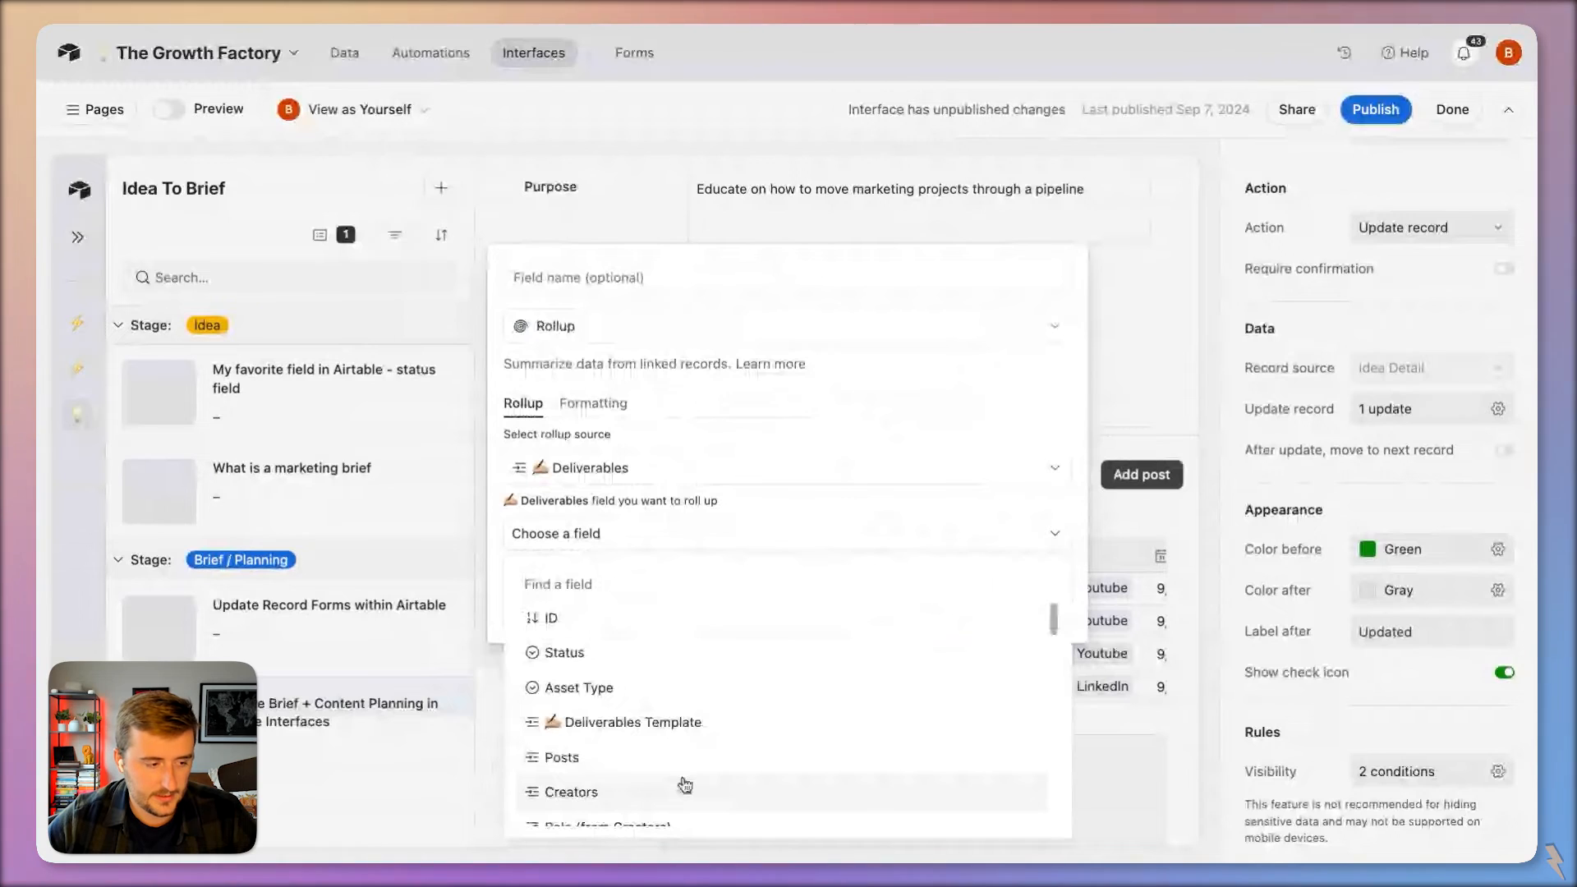
click(609, 621)
click(669, 606)
key(ctrl+a)
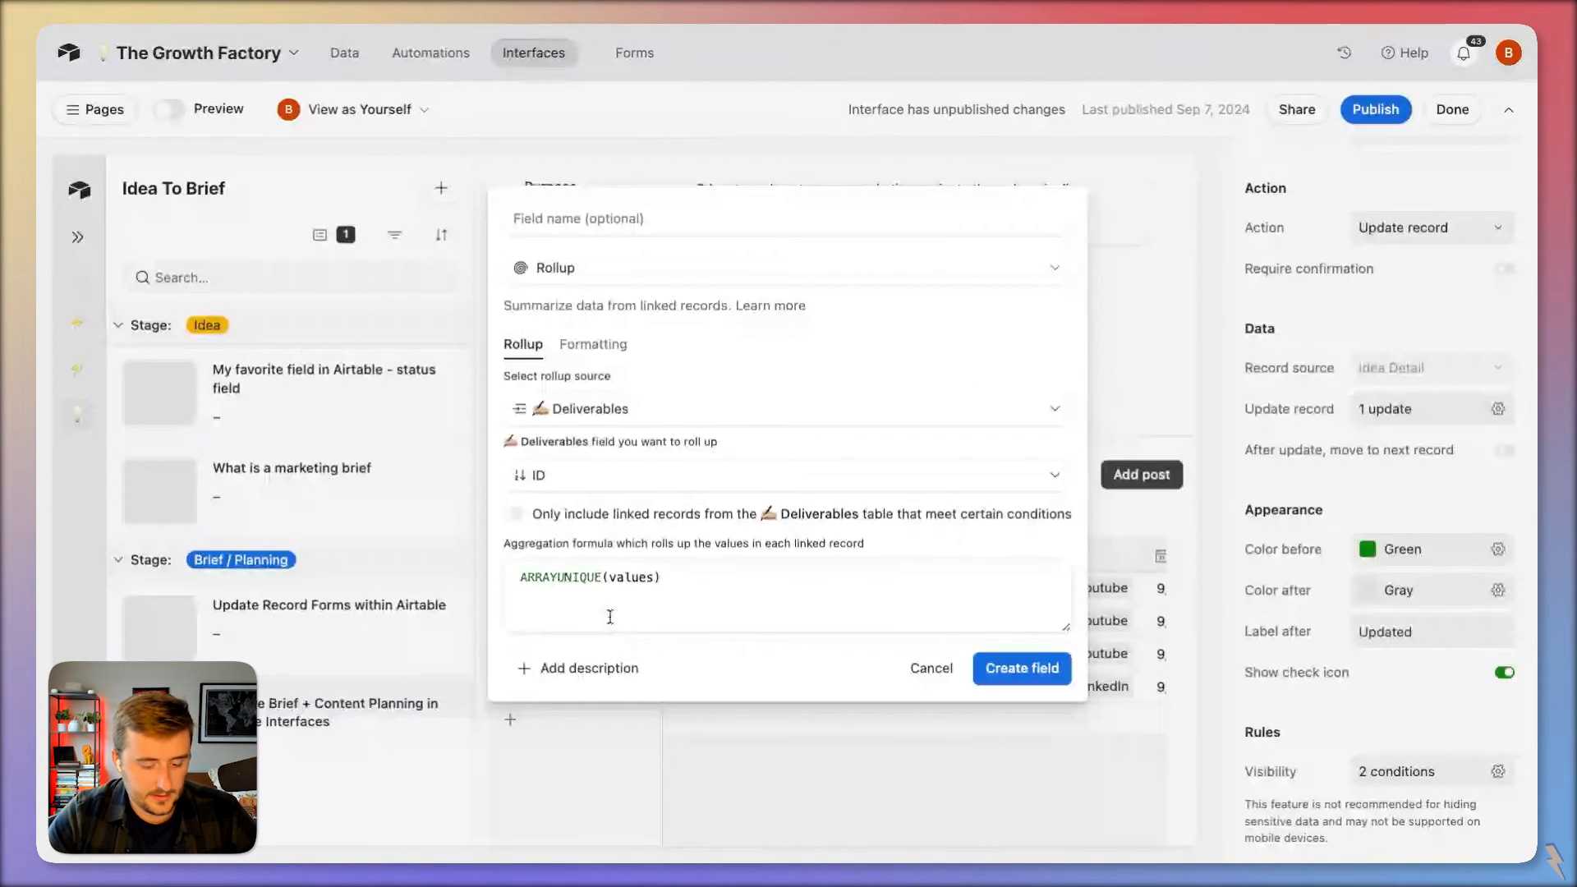
text(countall)
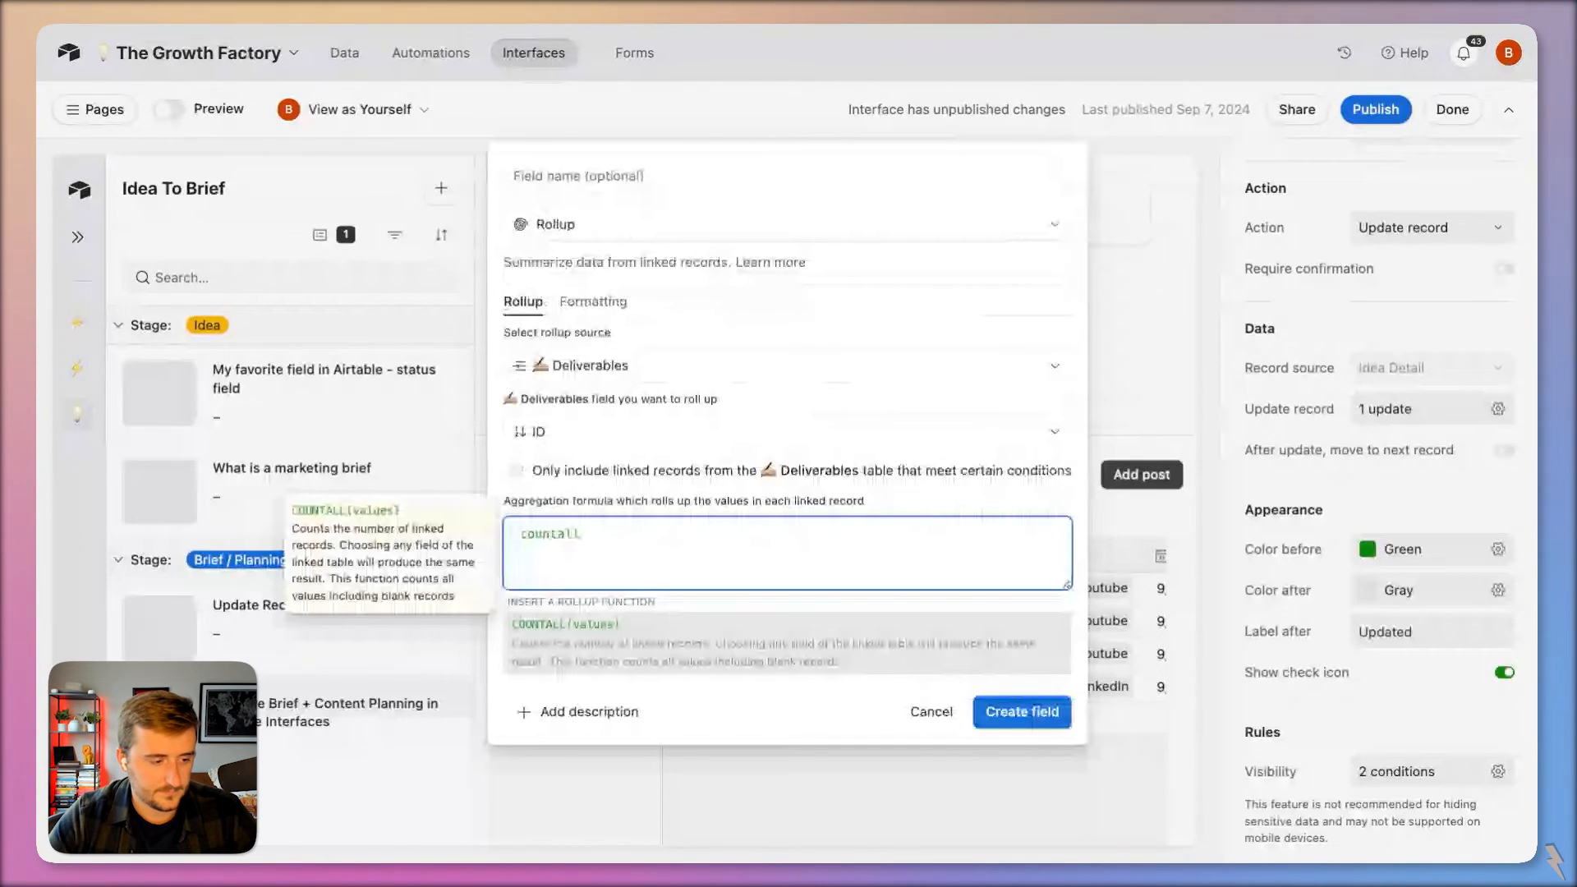
key(Tab)
Step: Limit the rollup to linked deliverables where Creators is not empty
click(646, 514)
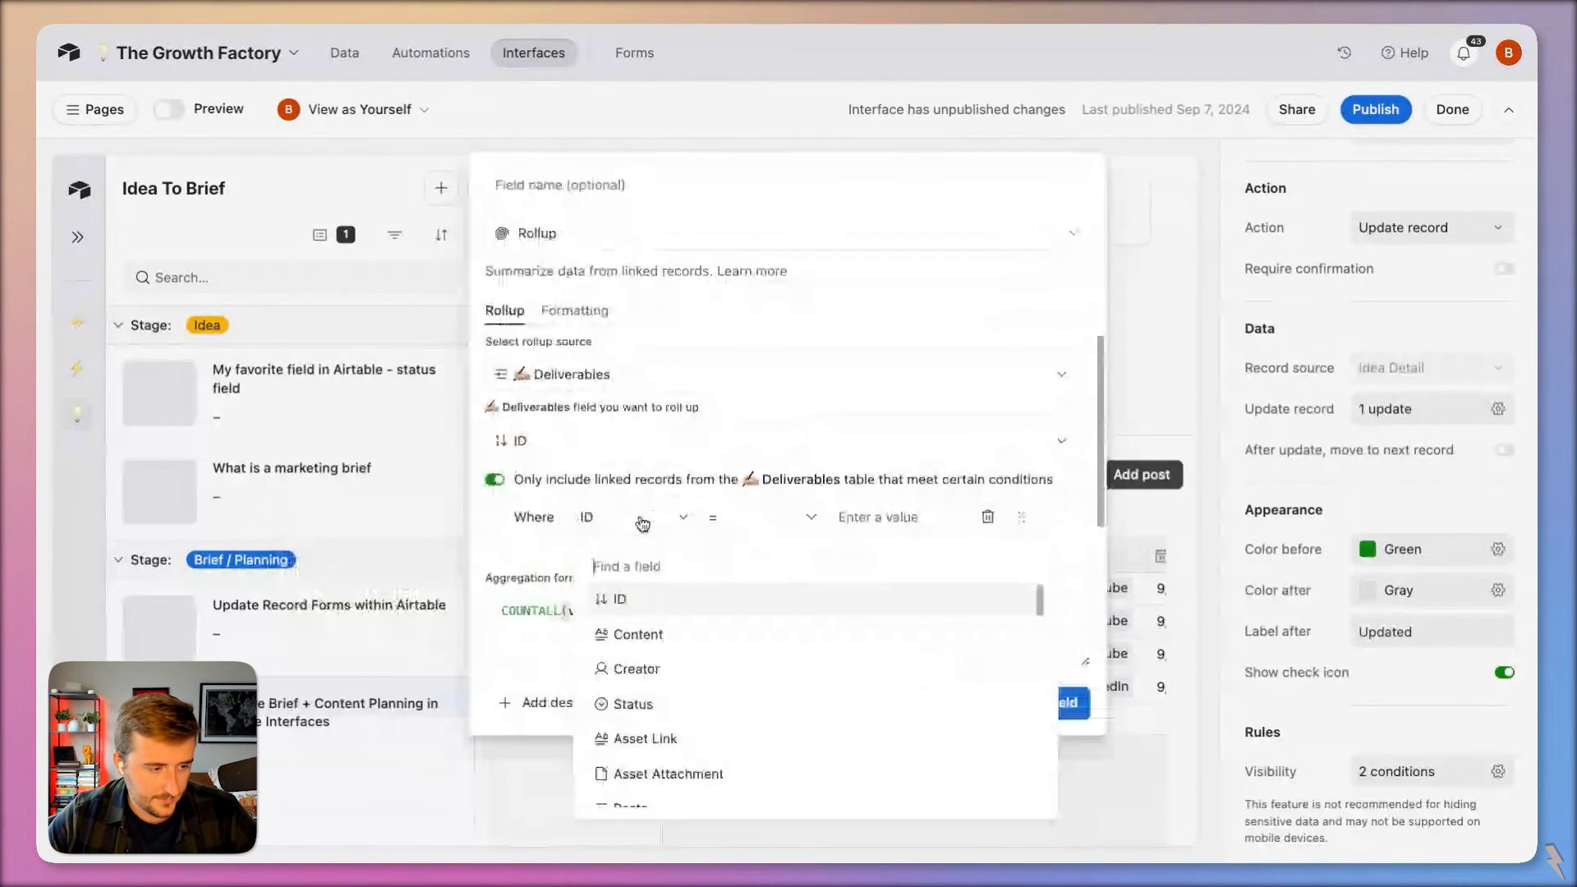
text(crea)
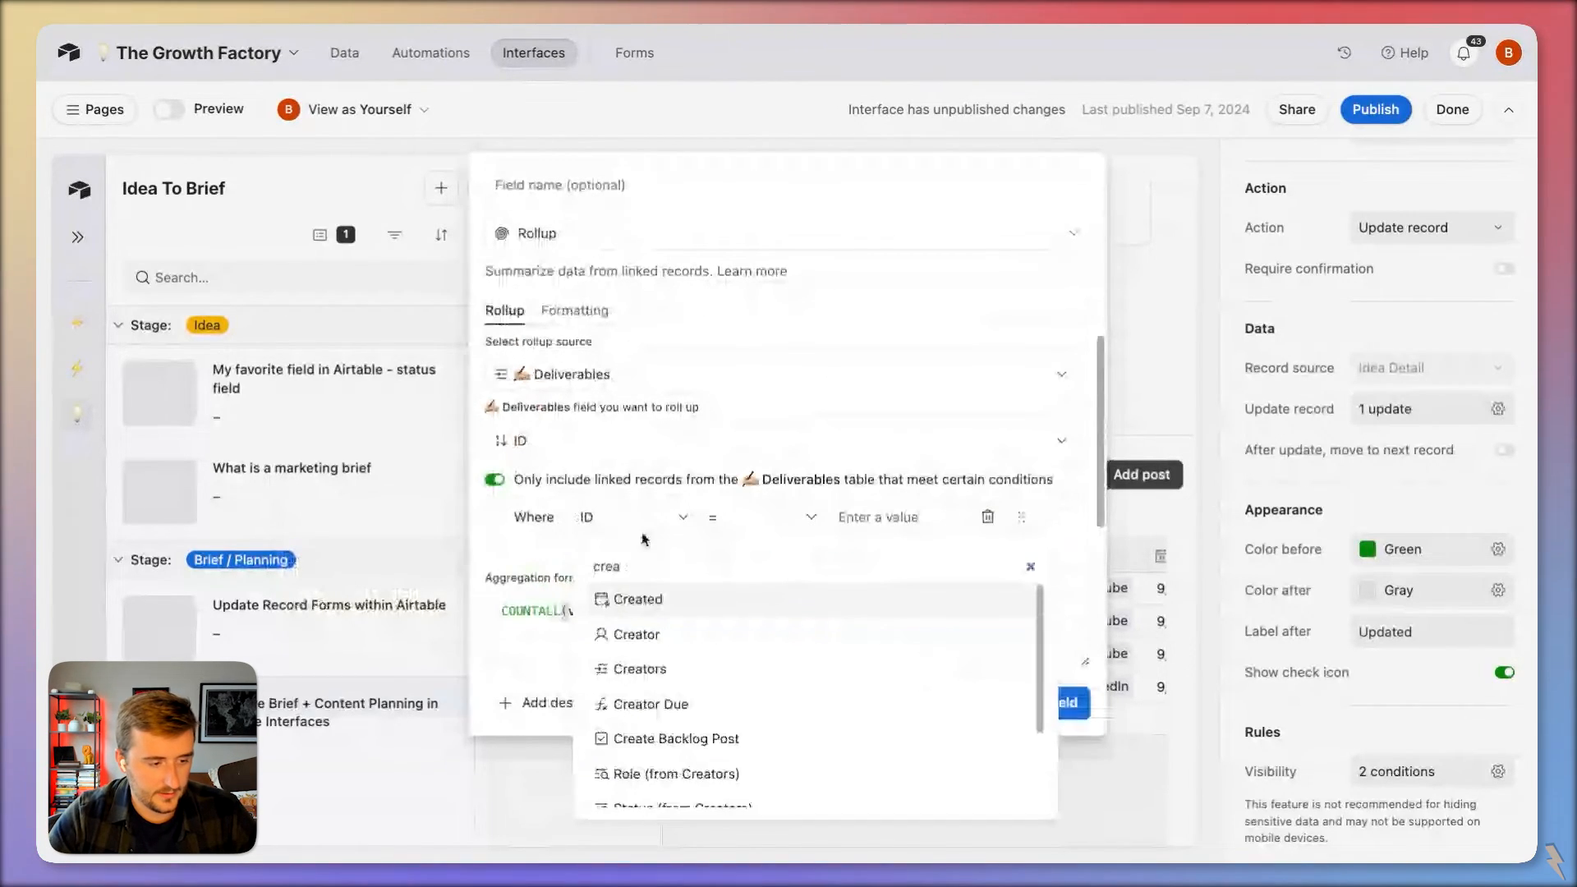
click(699, 667)
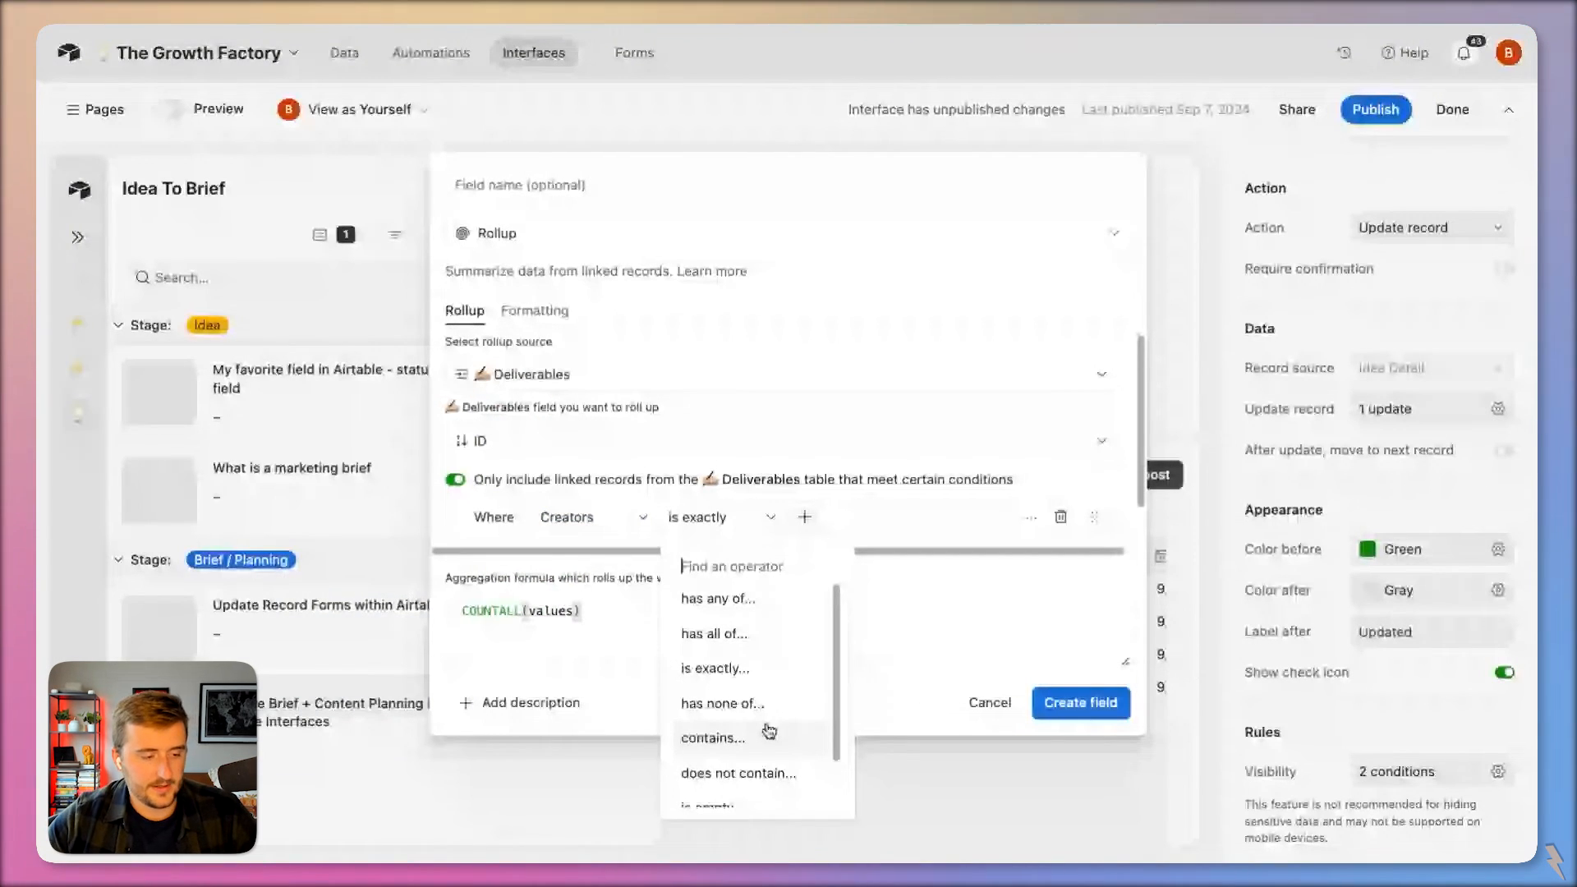
scroll(769, 731, down, 2)
click(782, 807)
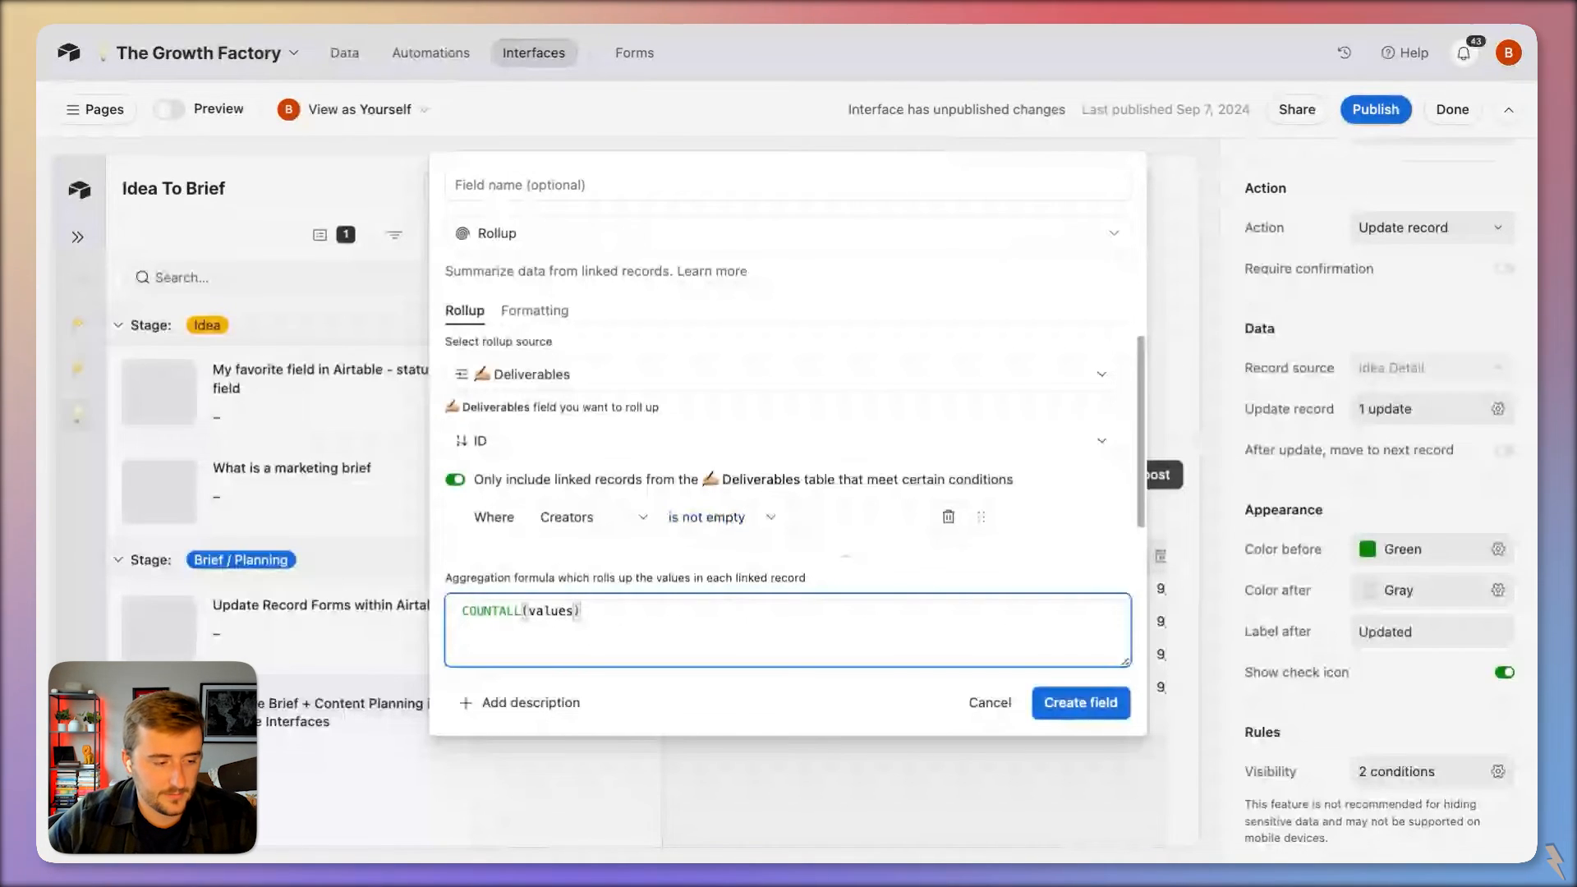
Step: Extend the rollup's aggregation formula to COUNTALL(values)/{Total Deliverables}
text(/)
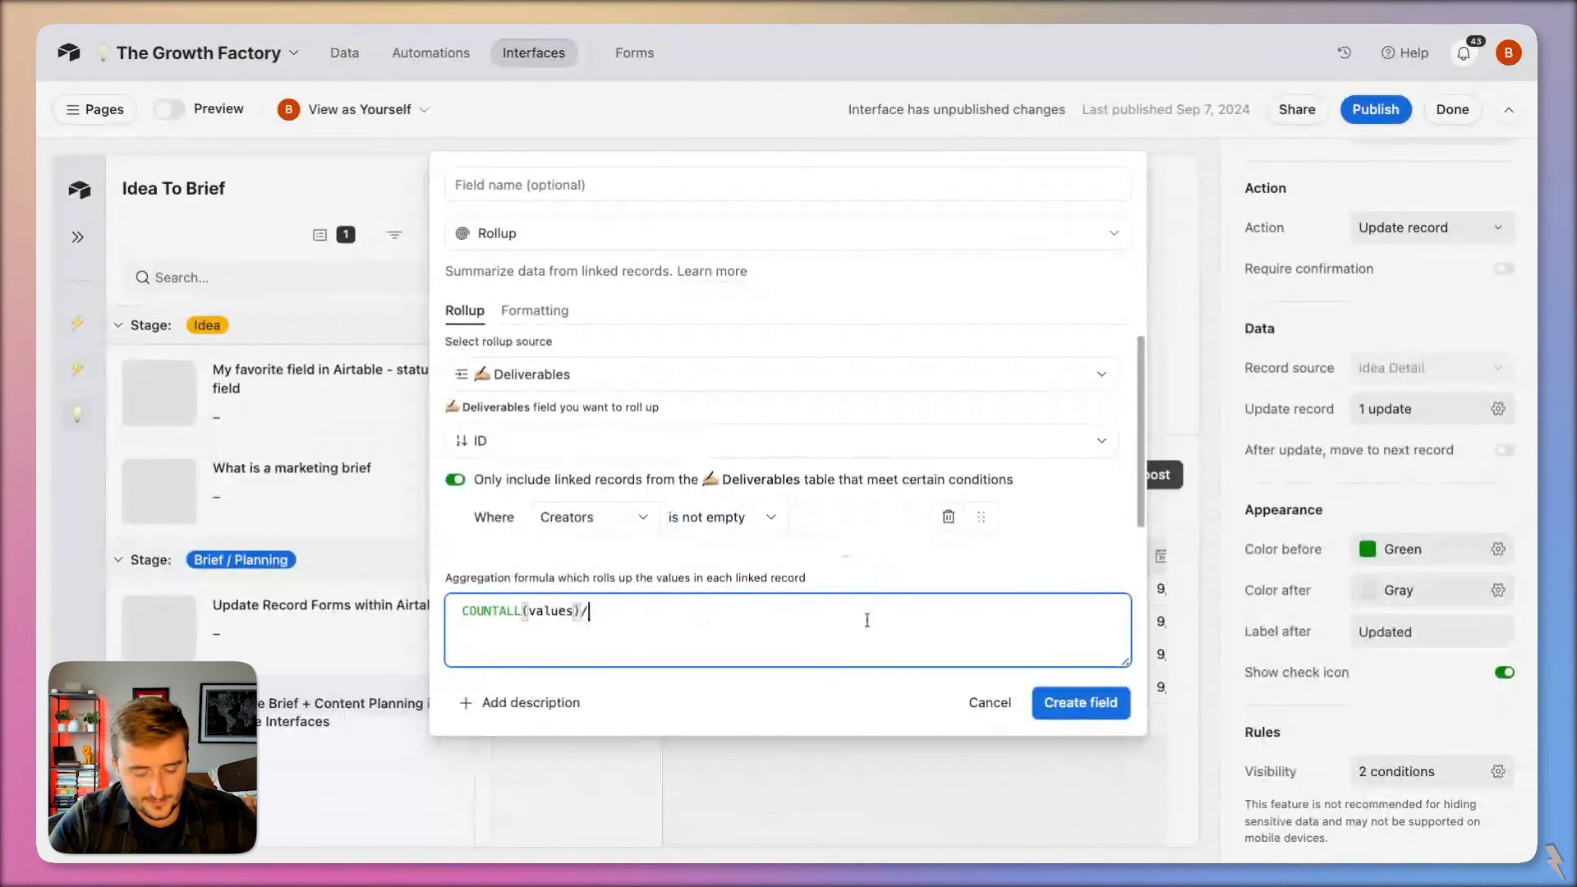
text({})
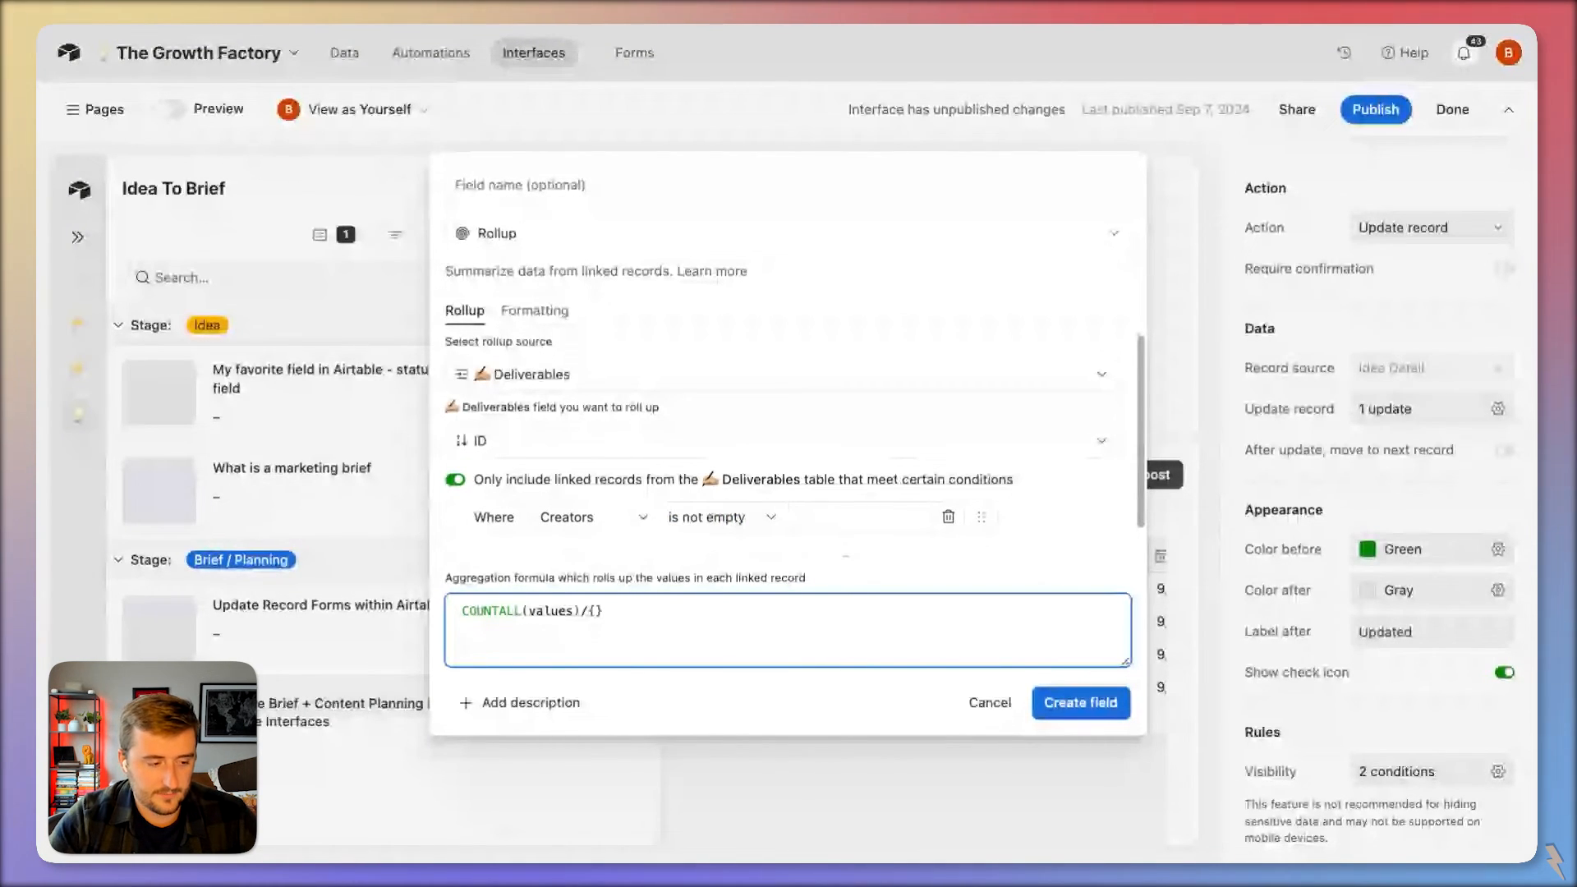
text(posts)
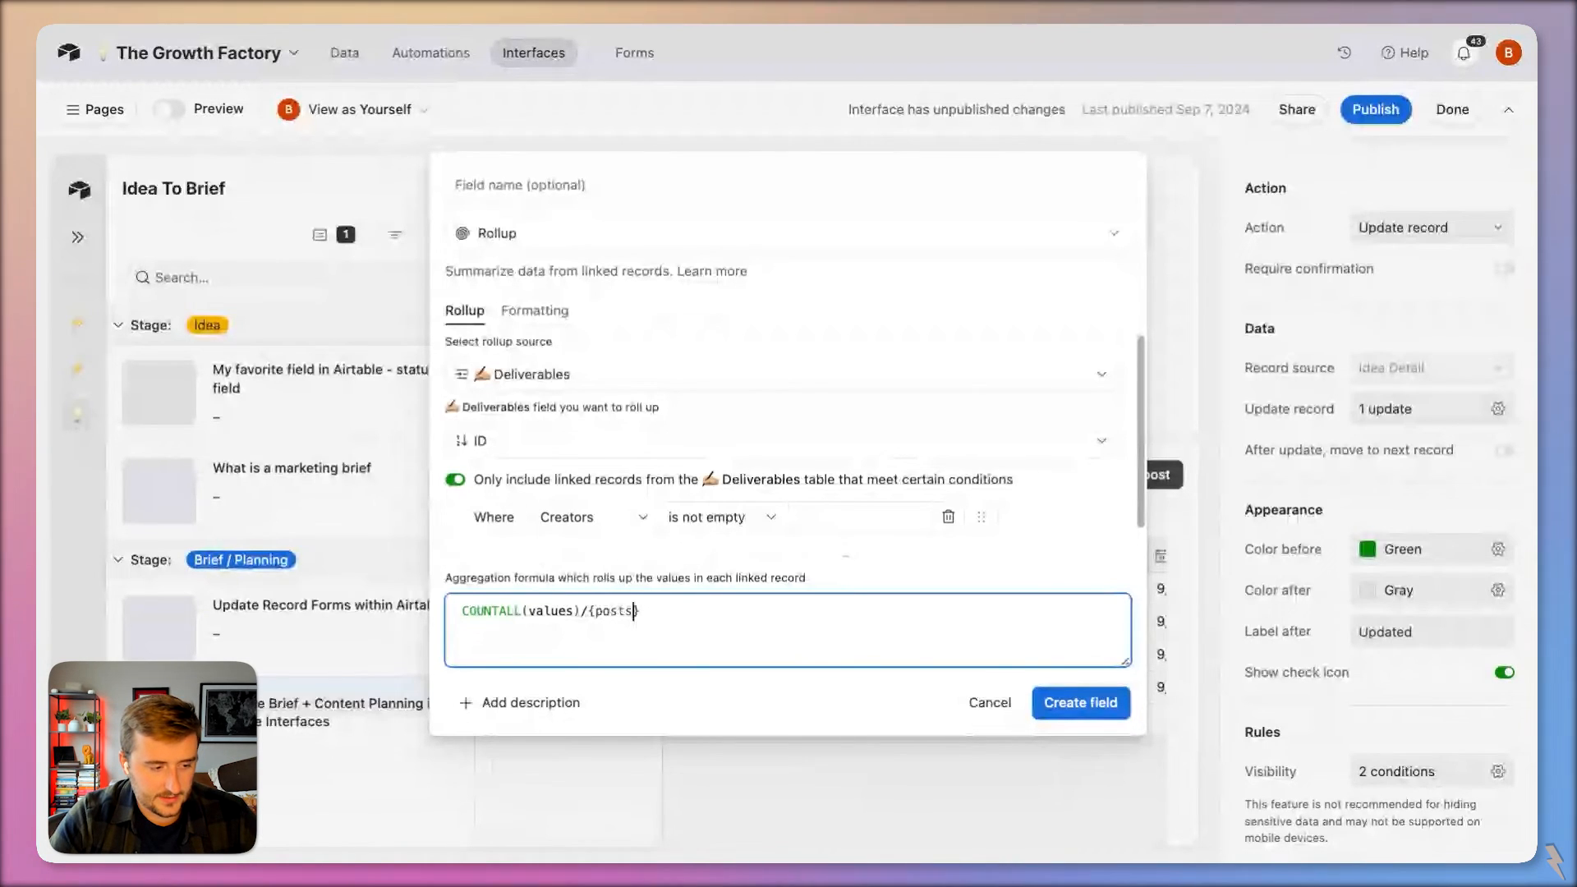
key(BackSpace)
key(BackSpace)
key(BackSpace)
key(BackSpace)
key(BackSpace)
text(creato)
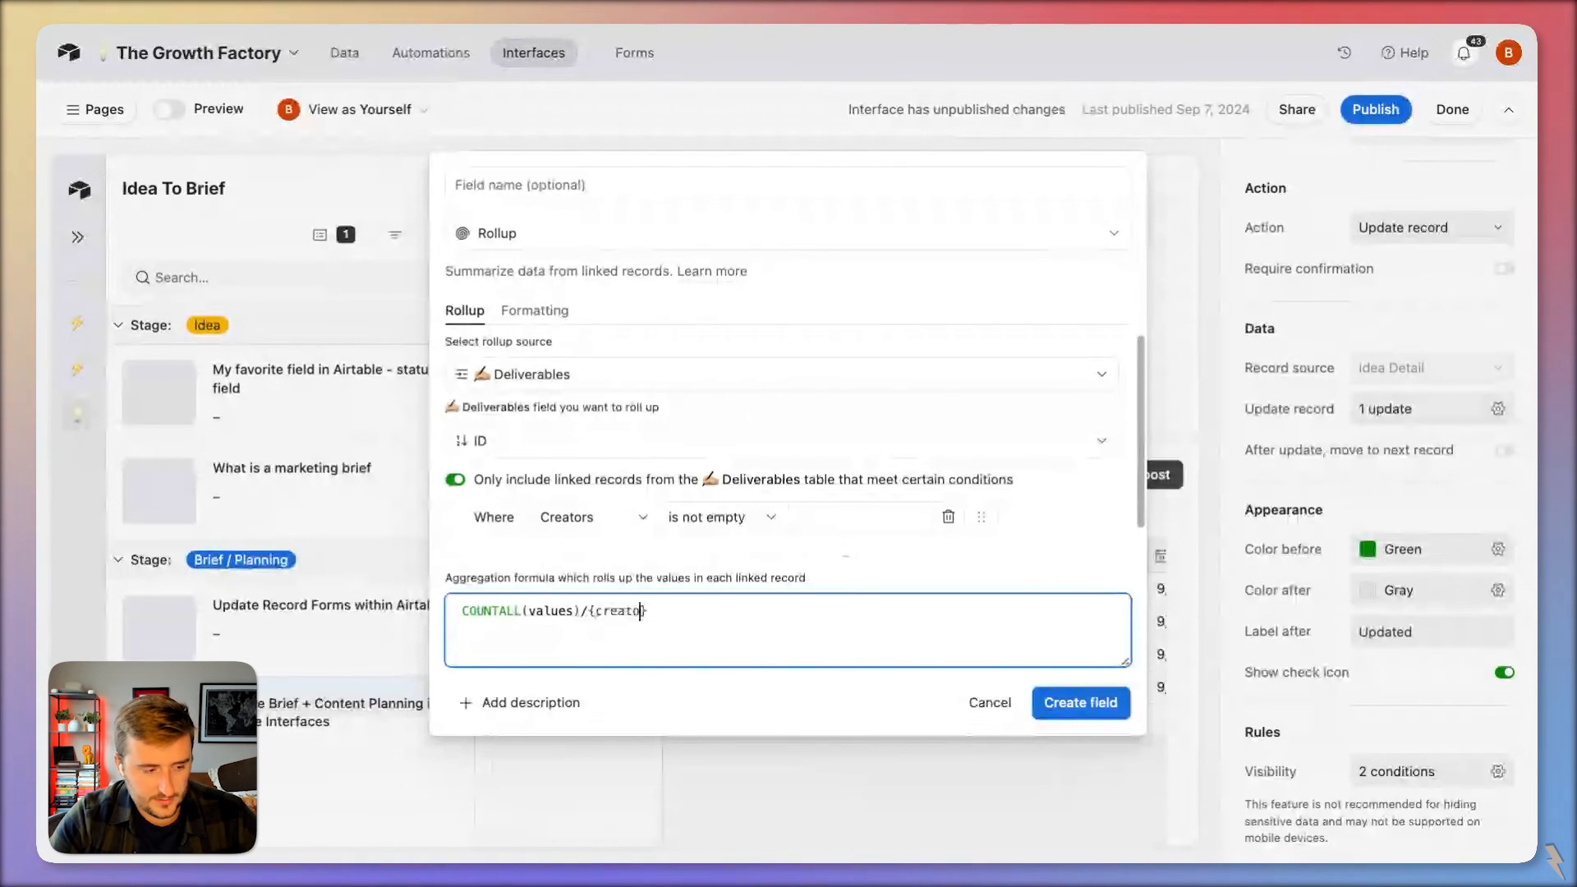
text(rs)
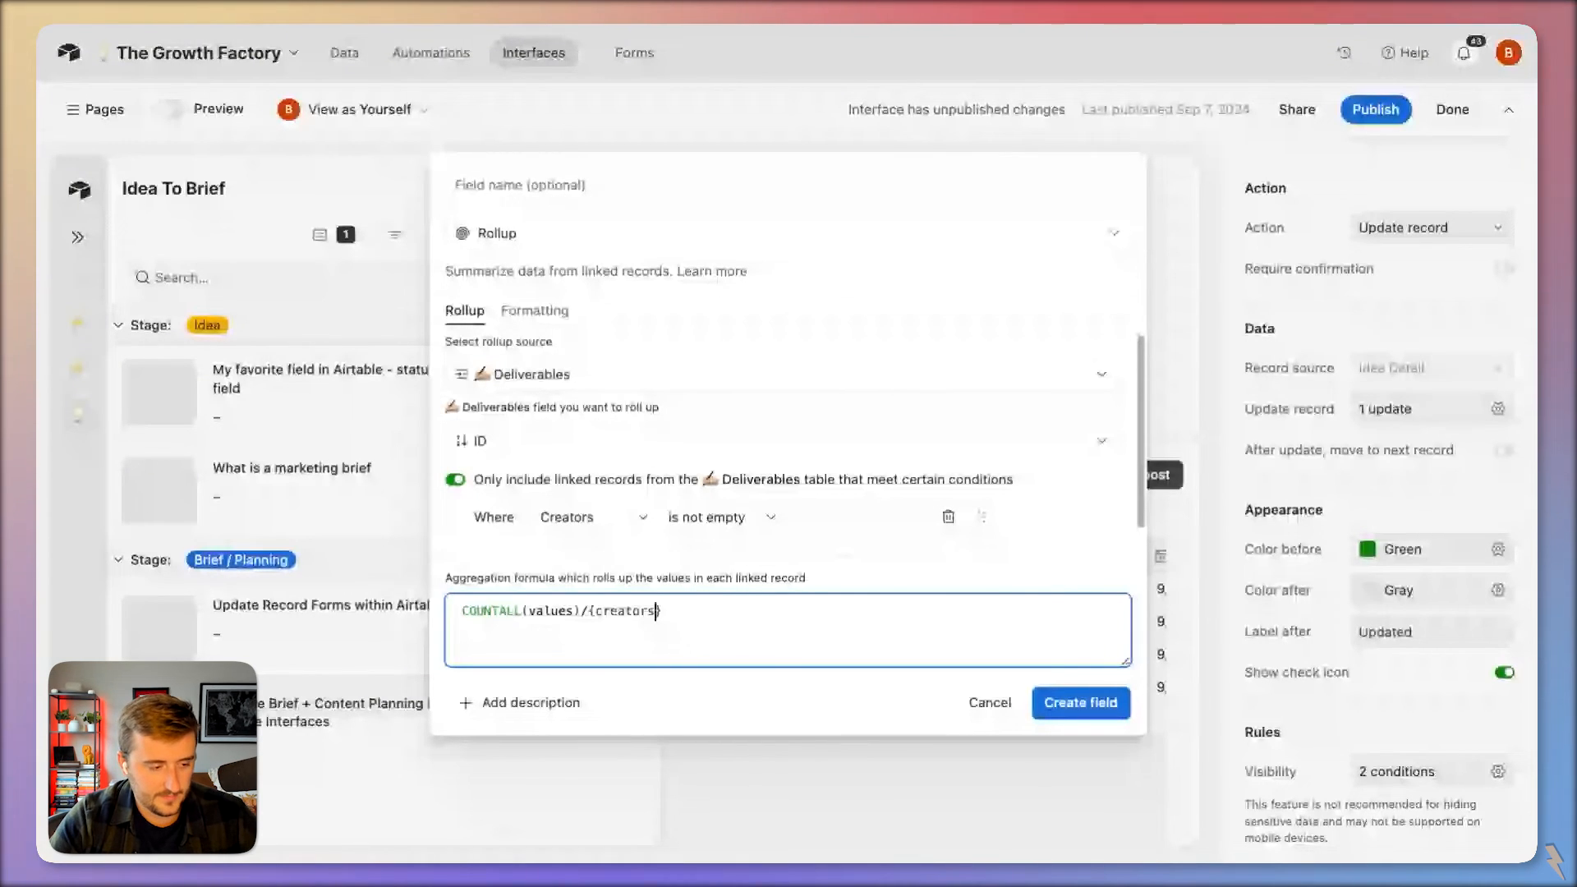
key(BackSpace)
key(BackSpace)
key(BackSpace)
key(BackSpace)
key(BackSpace)
key(BackSpace)
key(BackSpace)
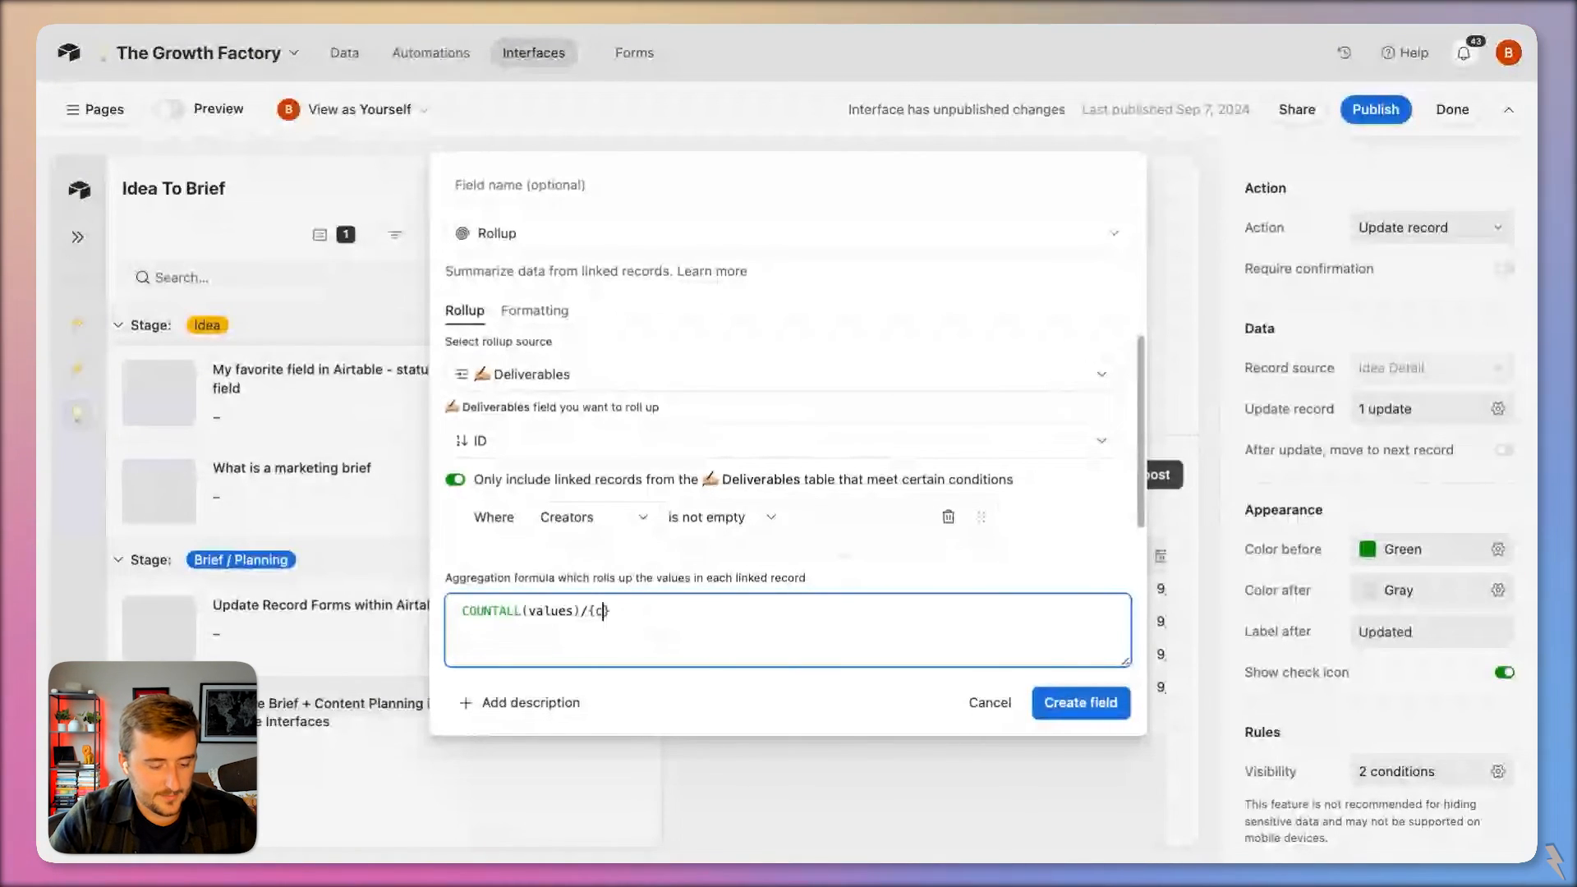
key(BackSpace)
text(Total Deliverab)
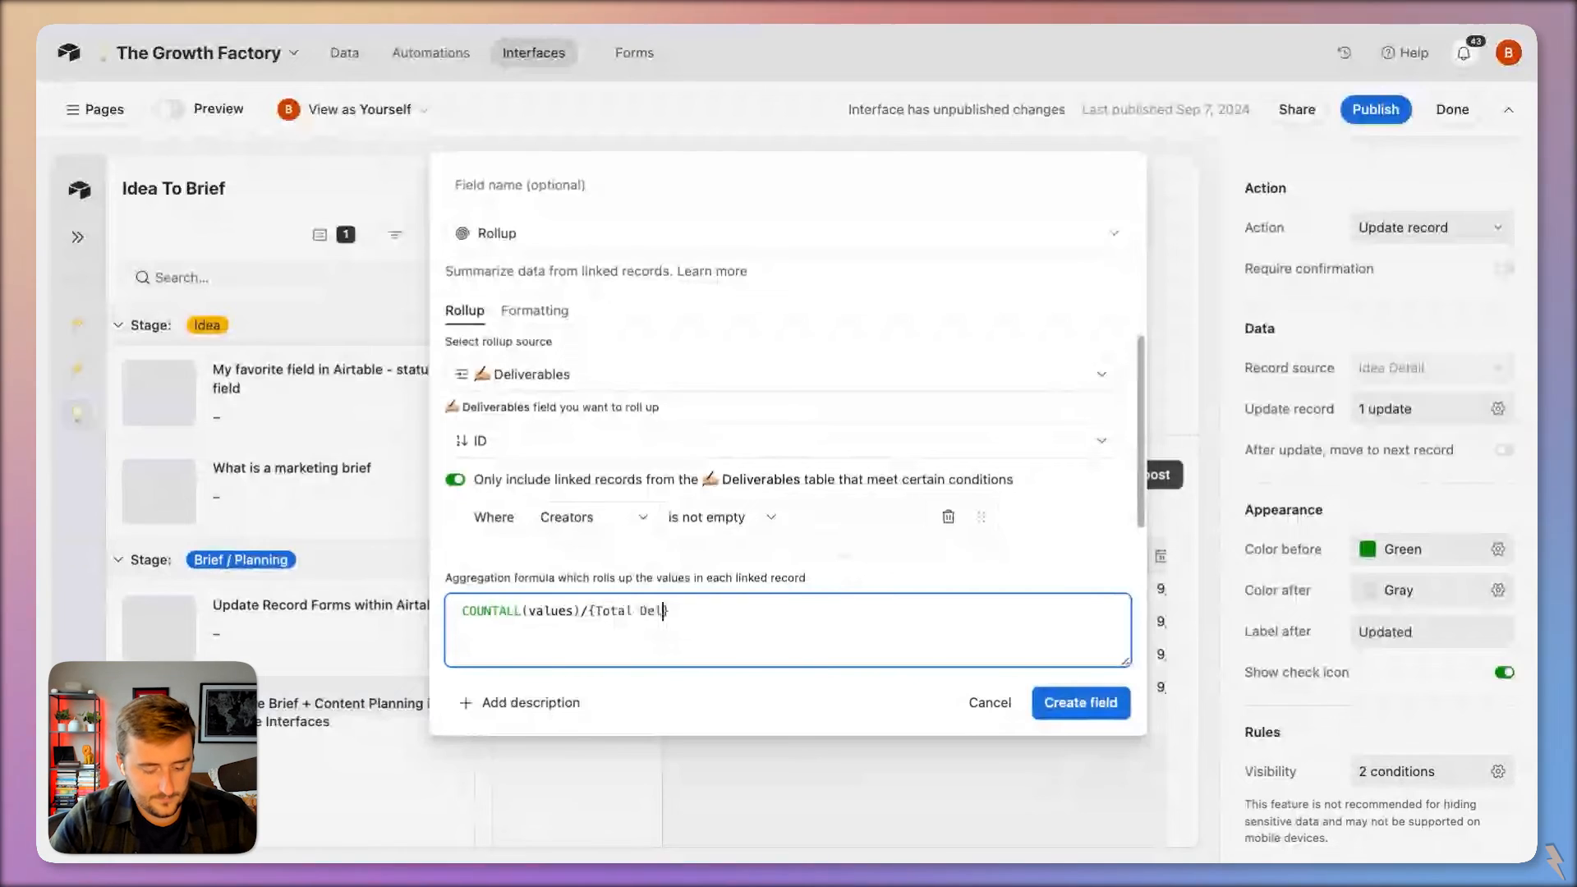
text(les)
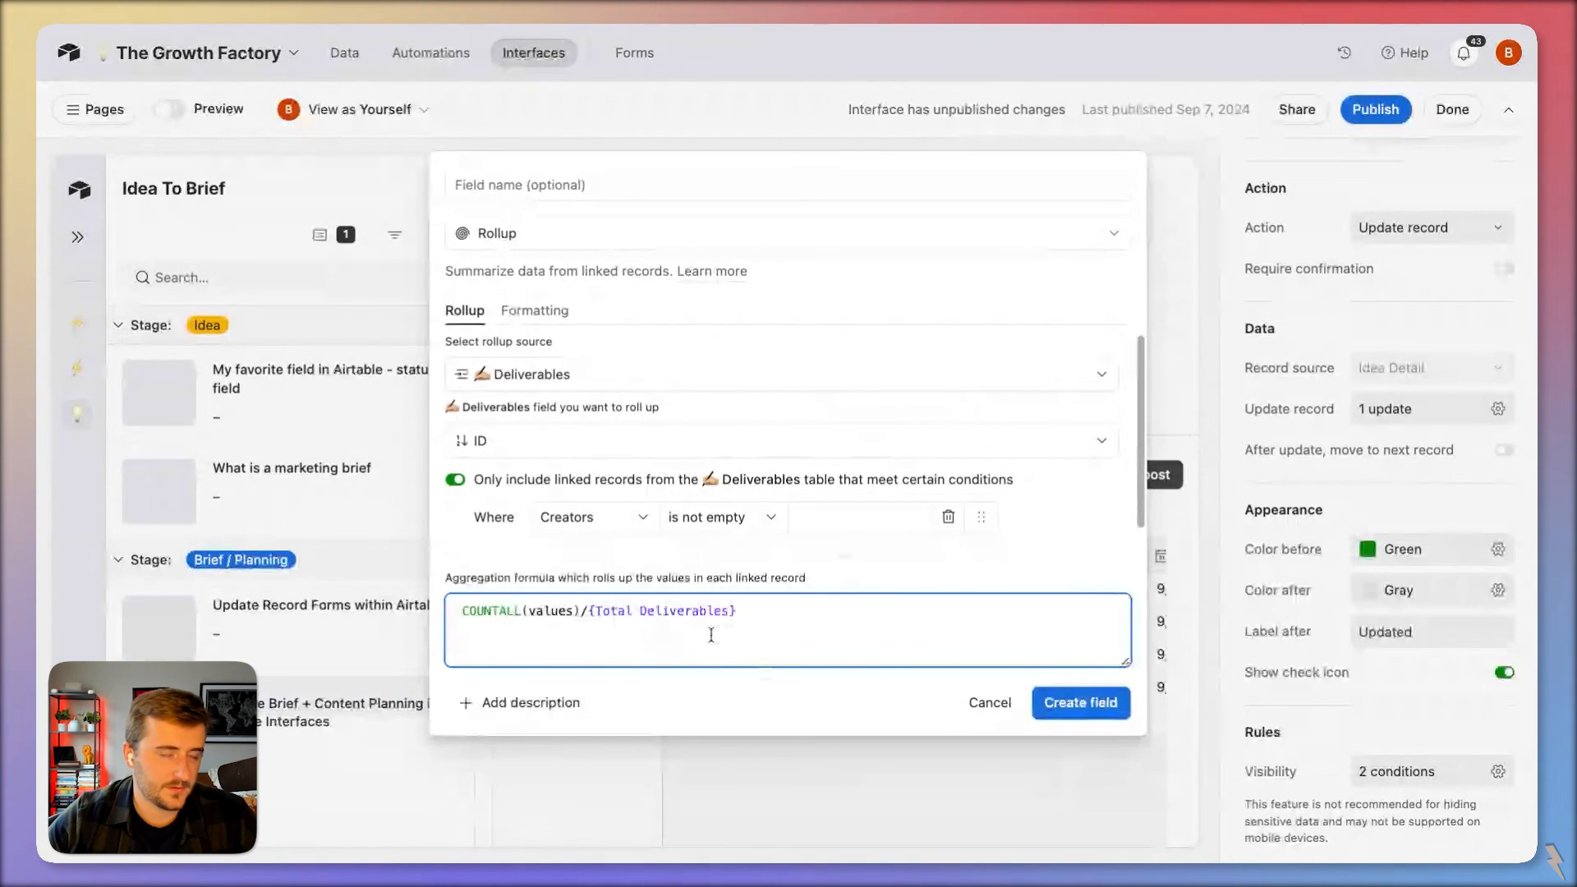
Step: Name the new rollup field % of Deliverables Assigned
click(575, 188)
text(%)
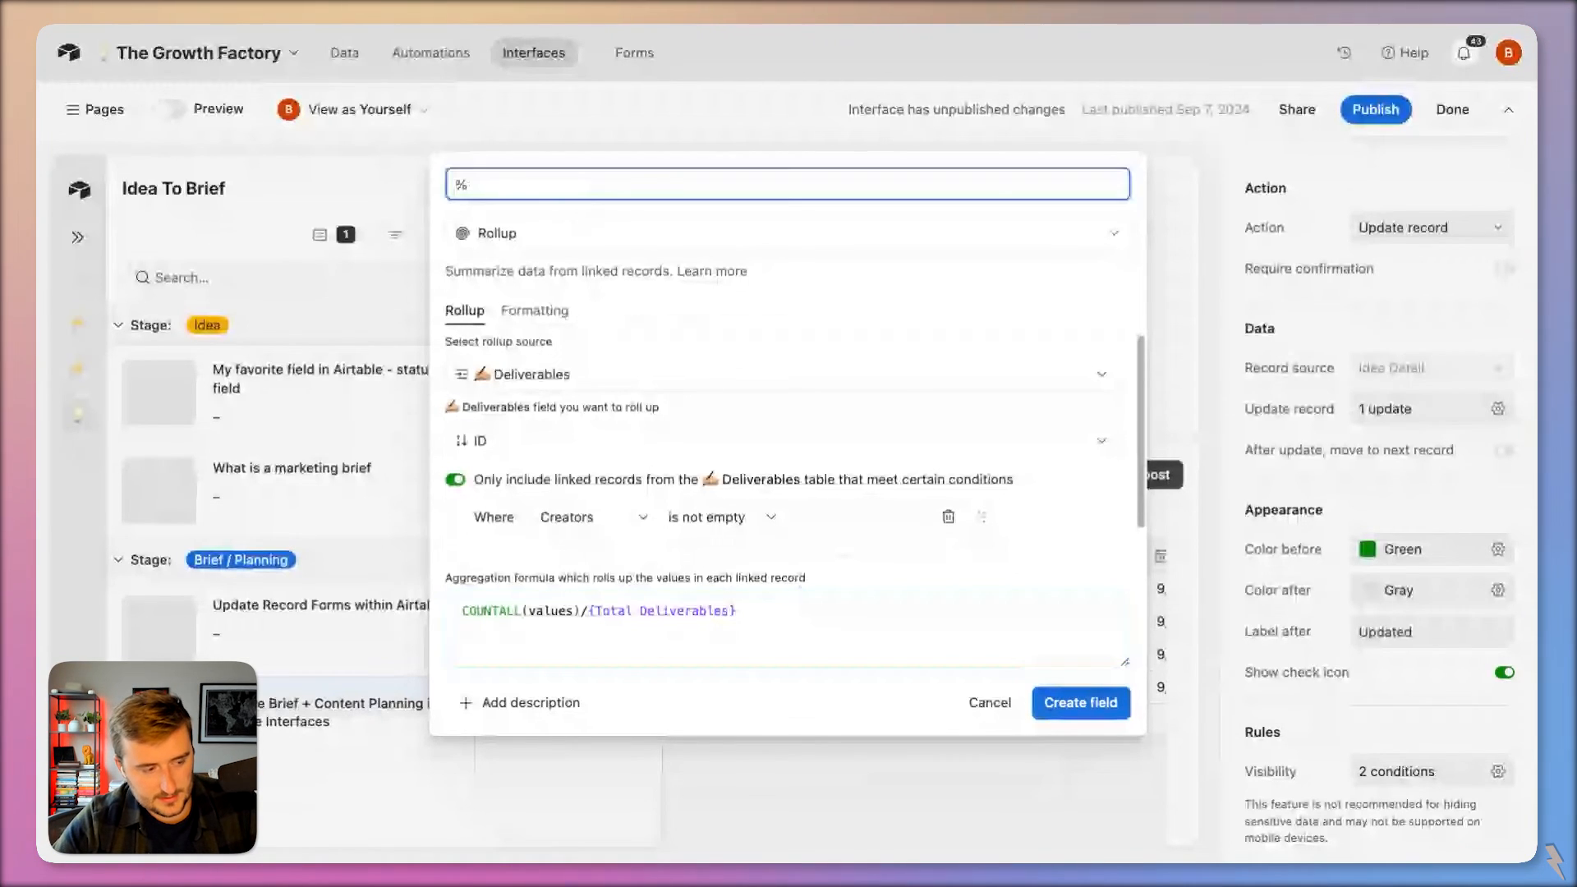
text( of Deliverabl)
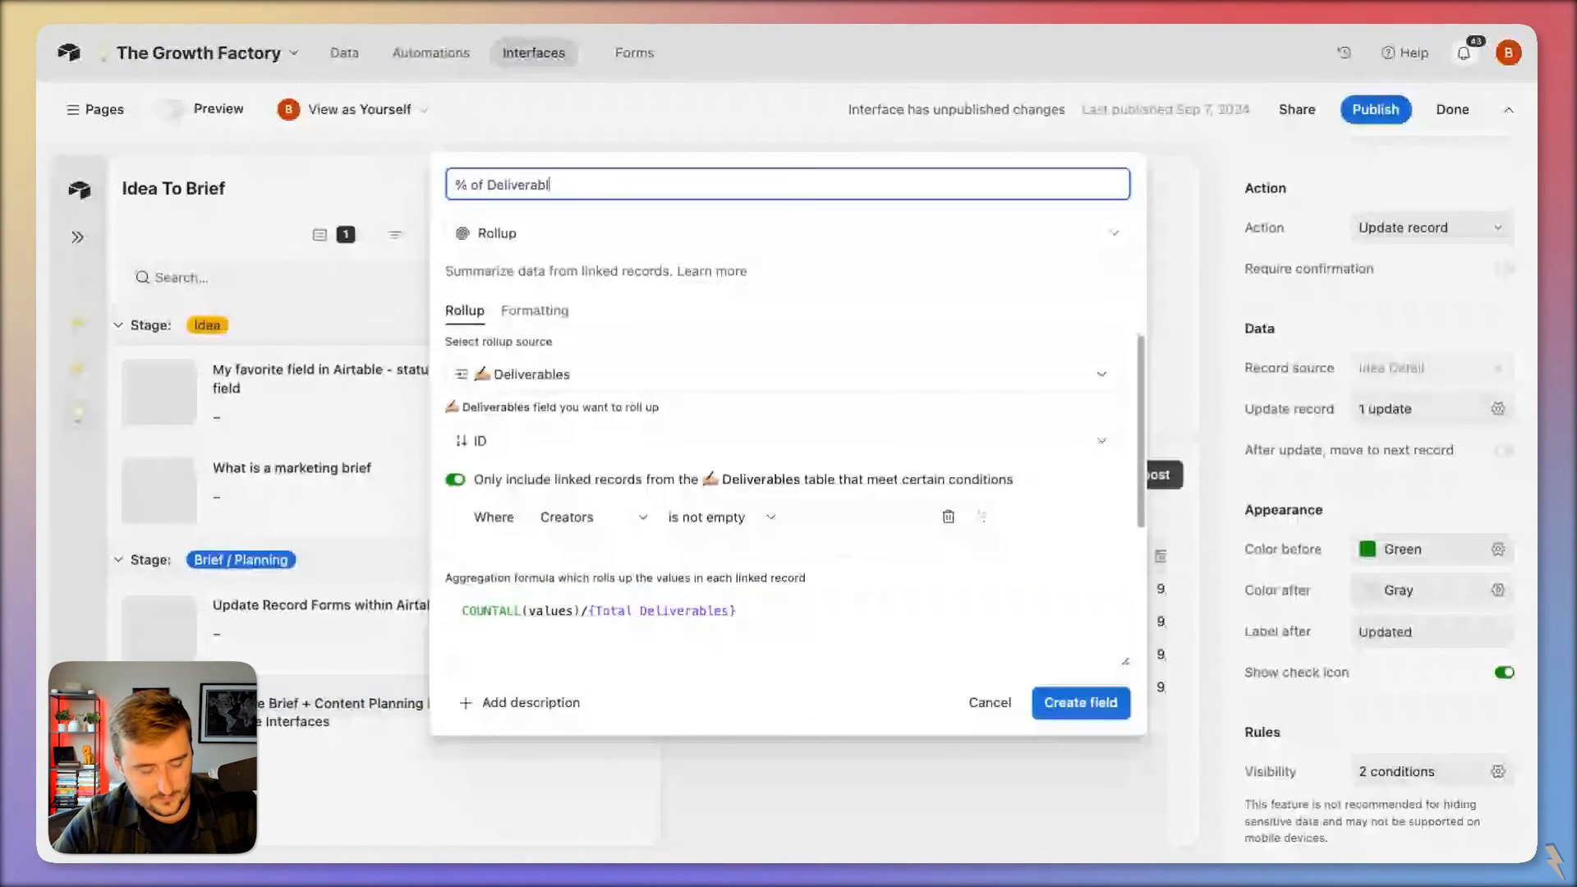
text(es Assig)
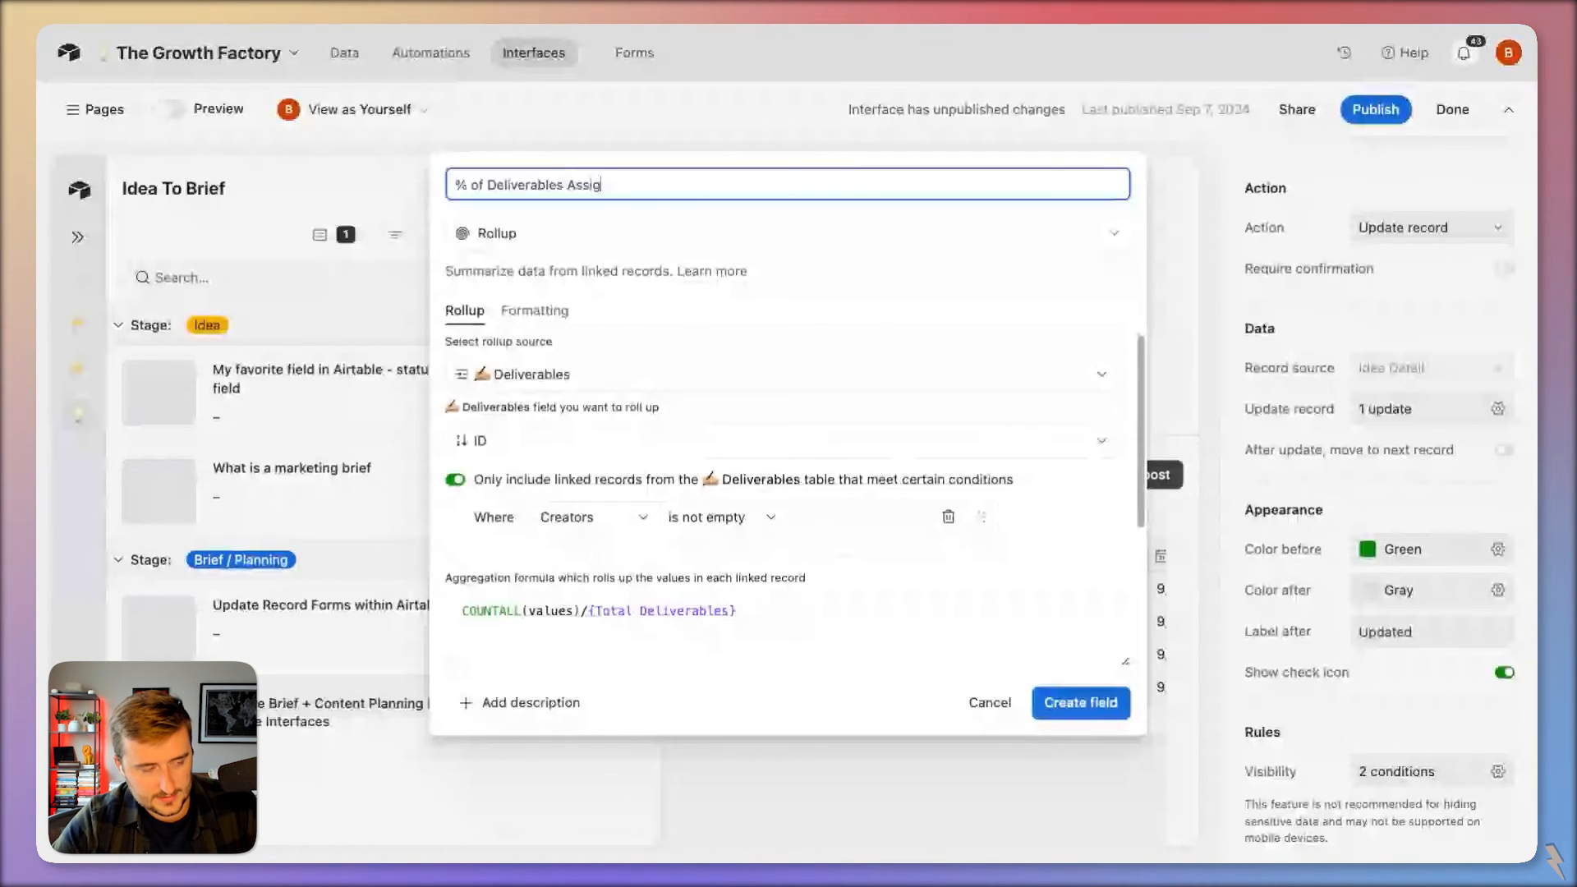
text(ned)
key(super+a)
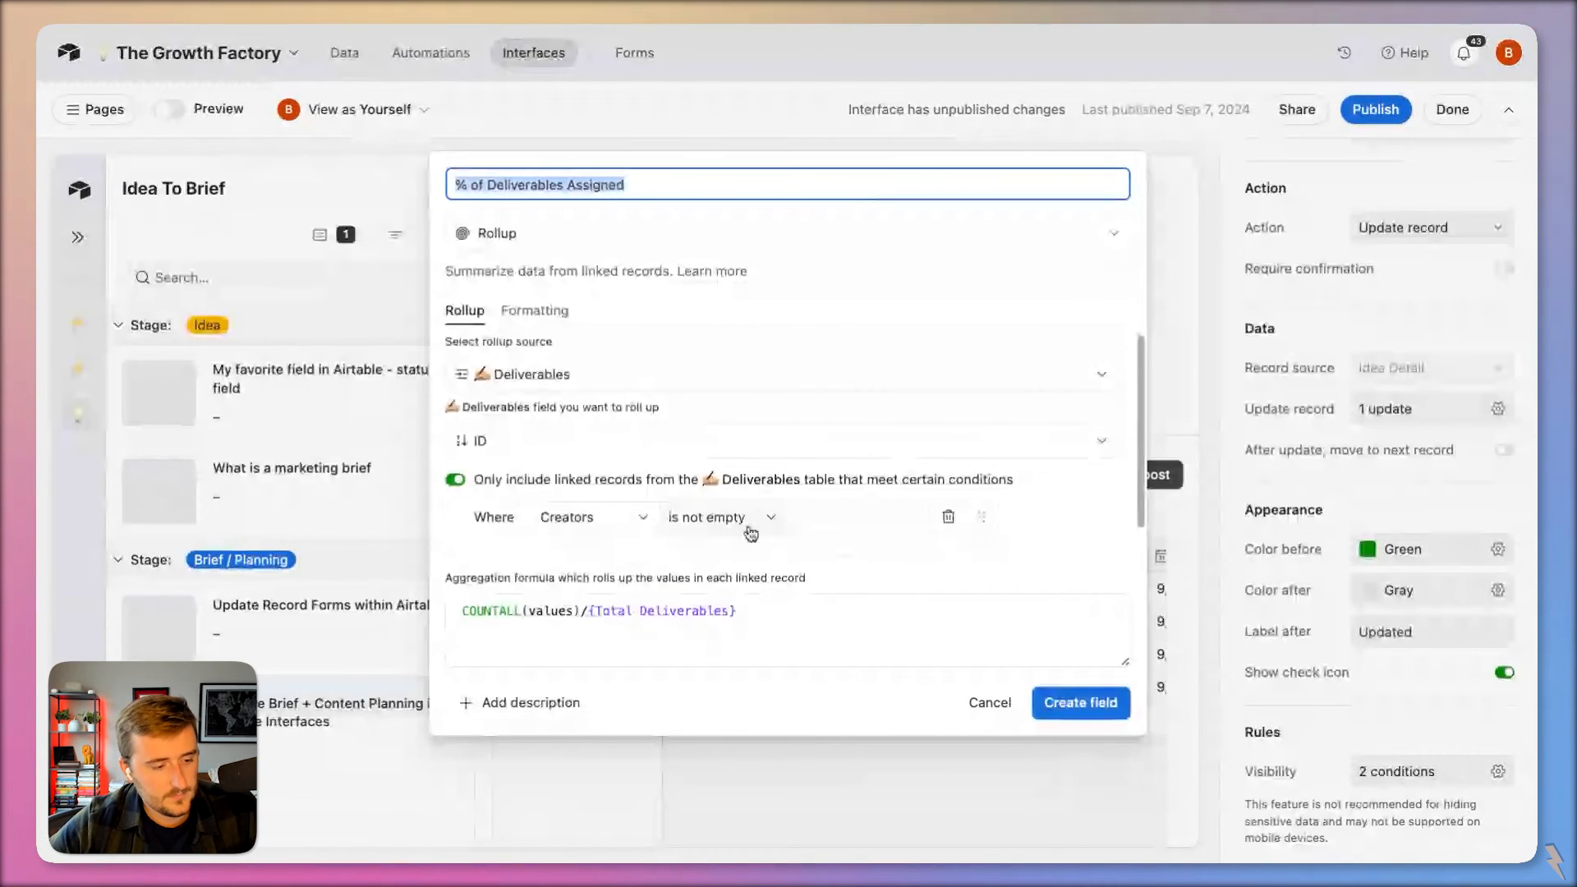
Step: Format the rollup as Percent, displayed as a progress bar with percent values, and create the field
click(548, 310)
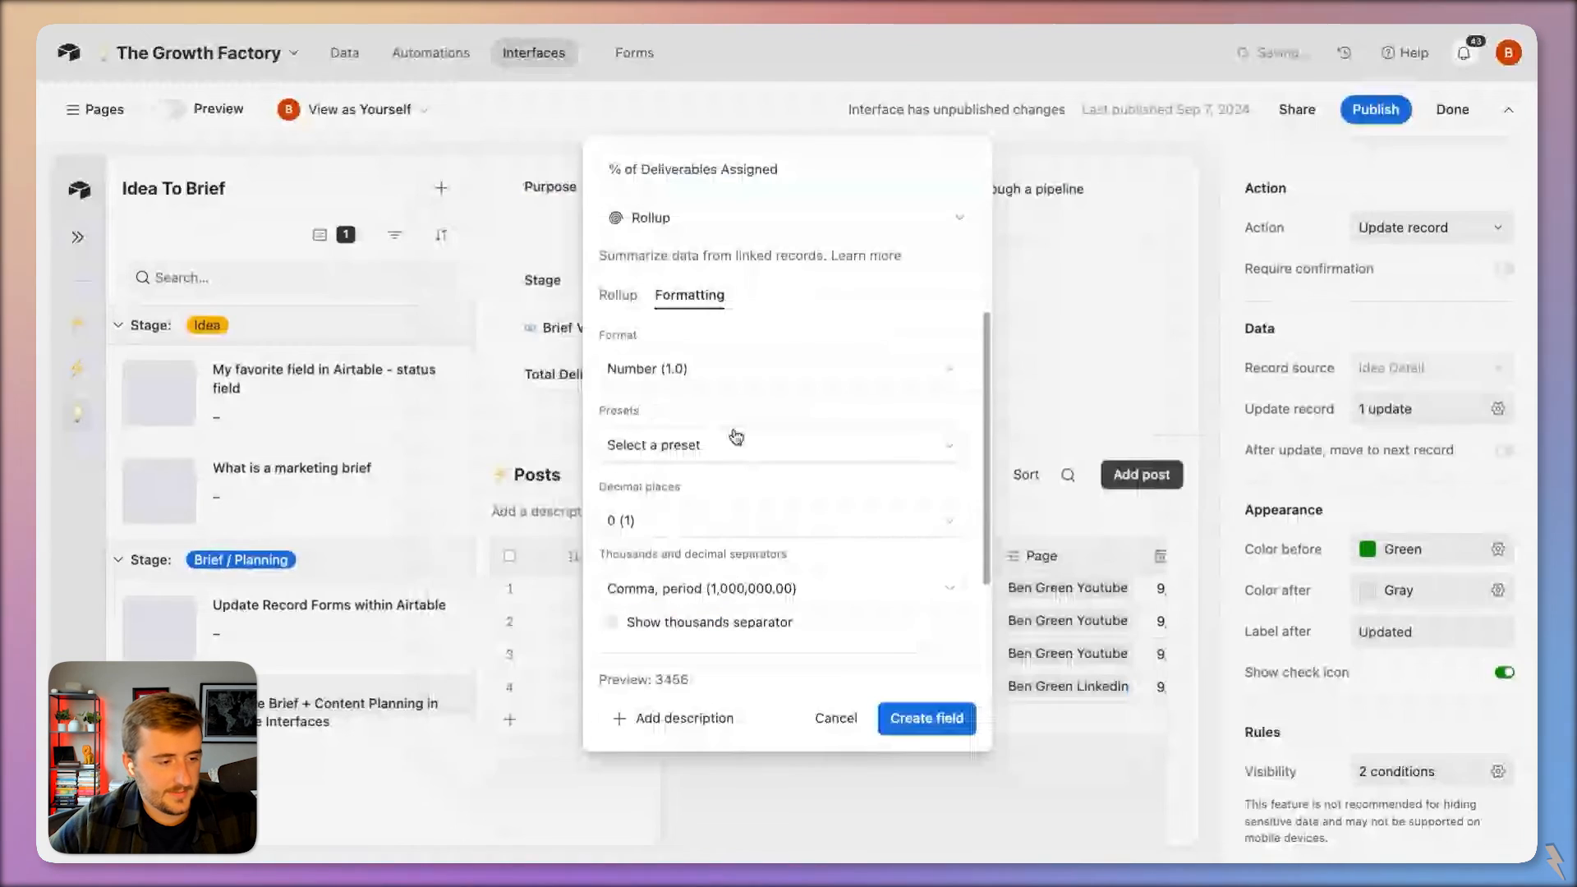
click(739, 368)
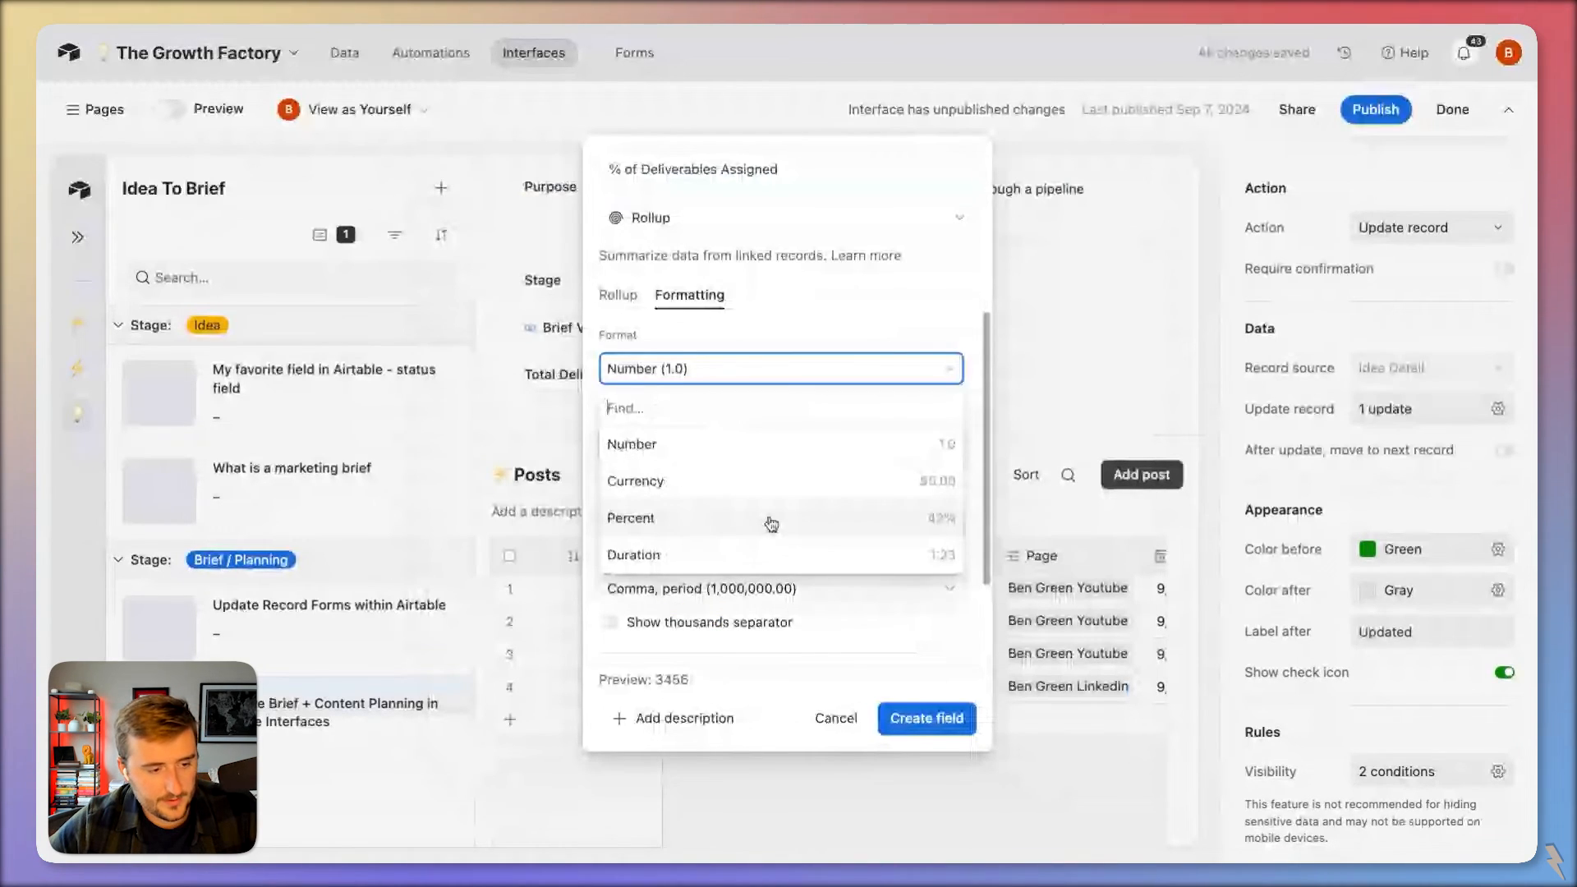
click(771, 519)
click(669, 435)
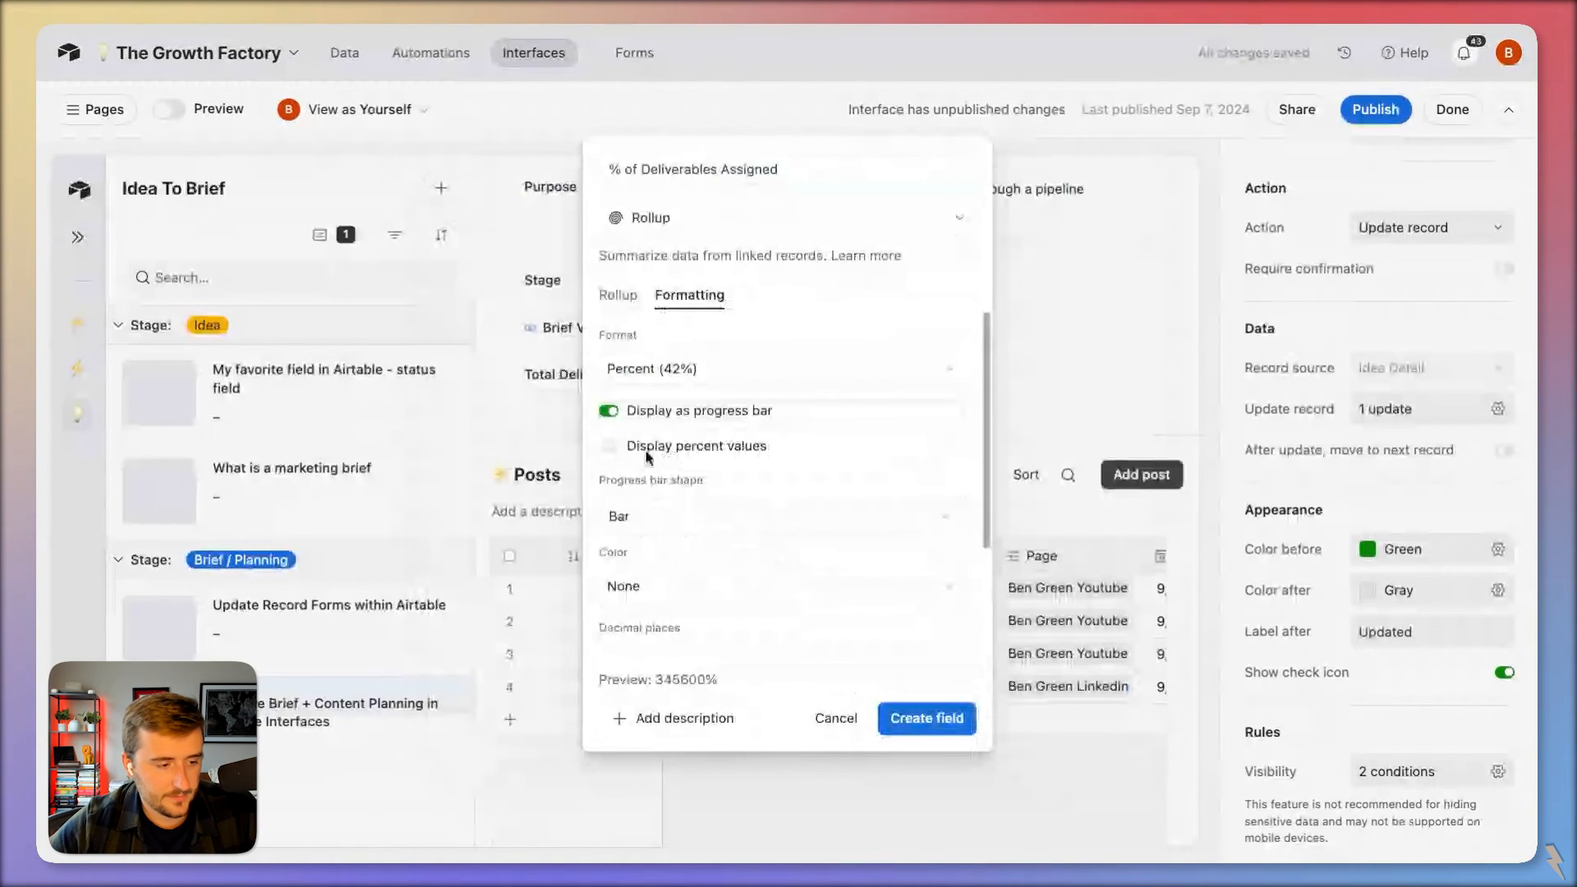
click(651, 449)
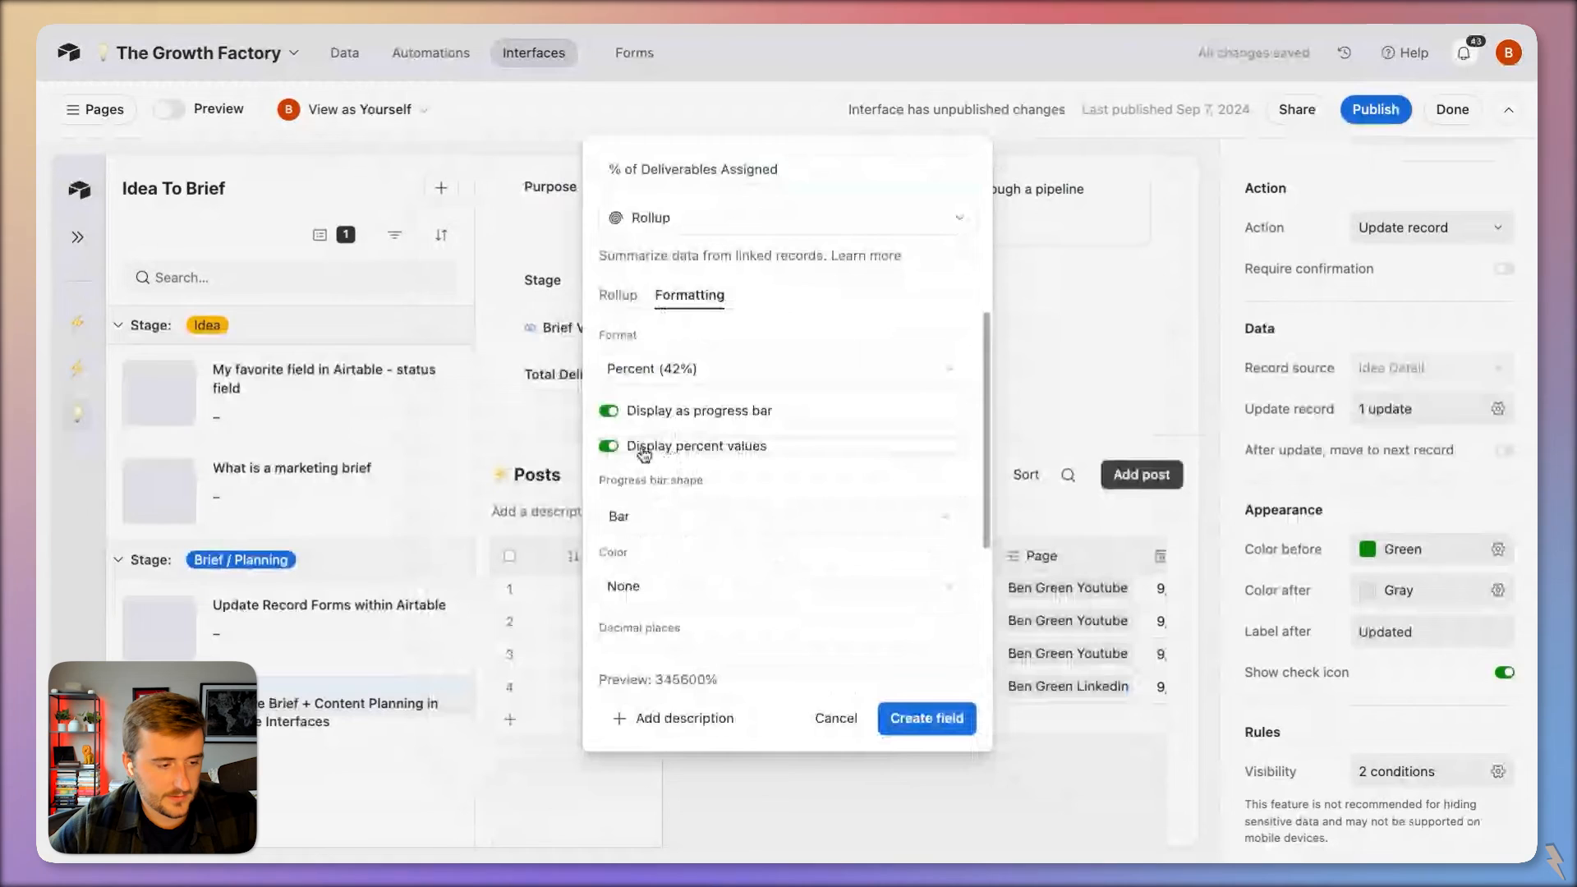
click(942, 719)
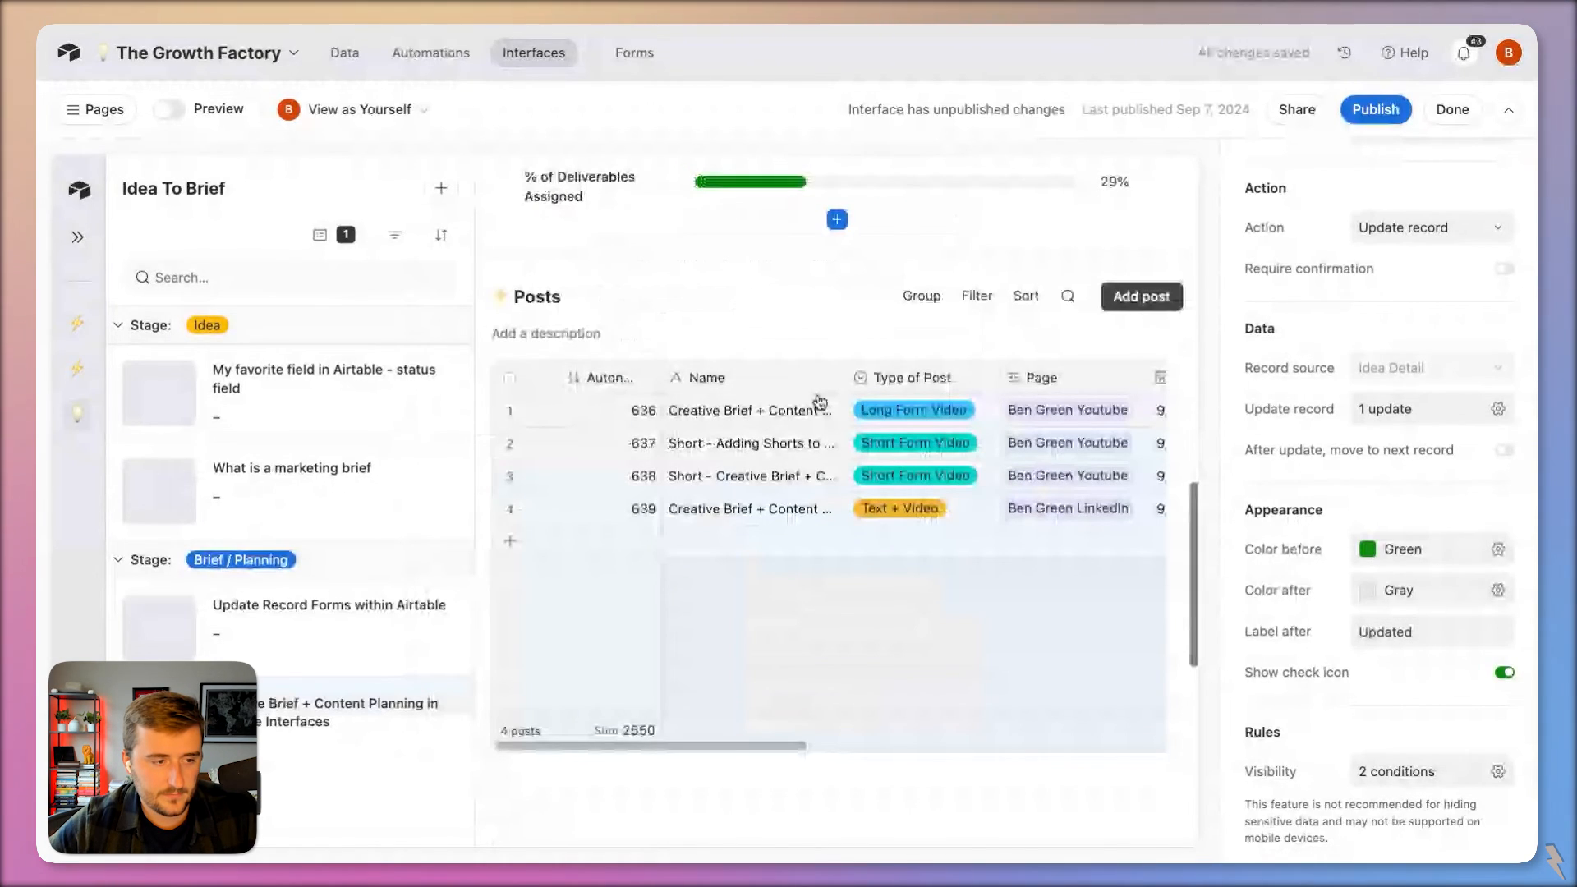
Step: Remove the Total Deliverables field from the record layout
scroll(820, 403, up, 4)
click(779, 473)
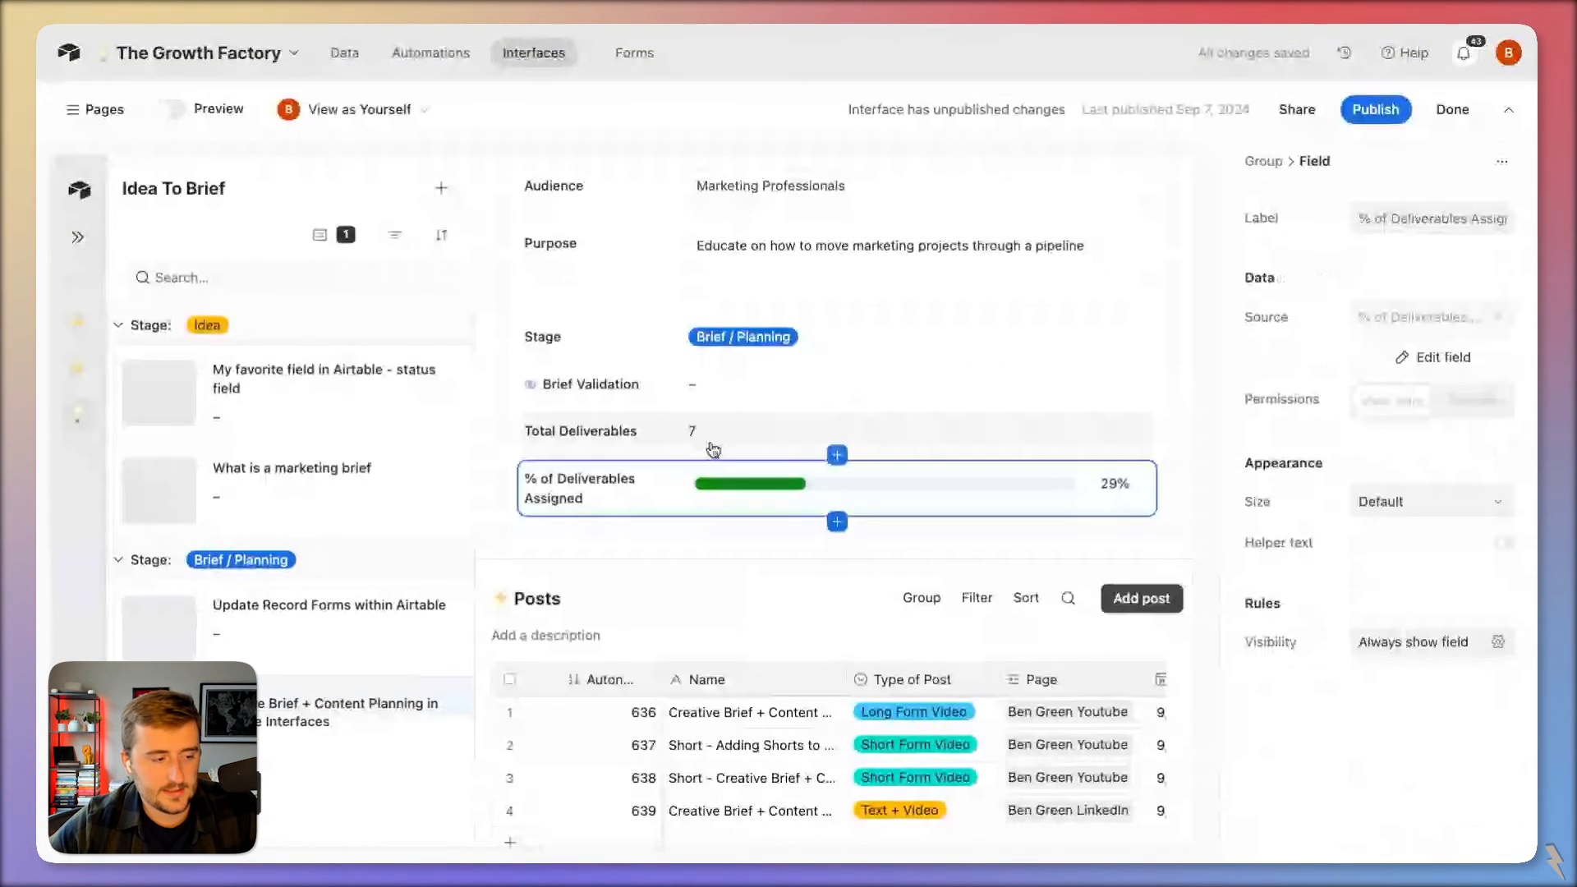
click(708, 435)
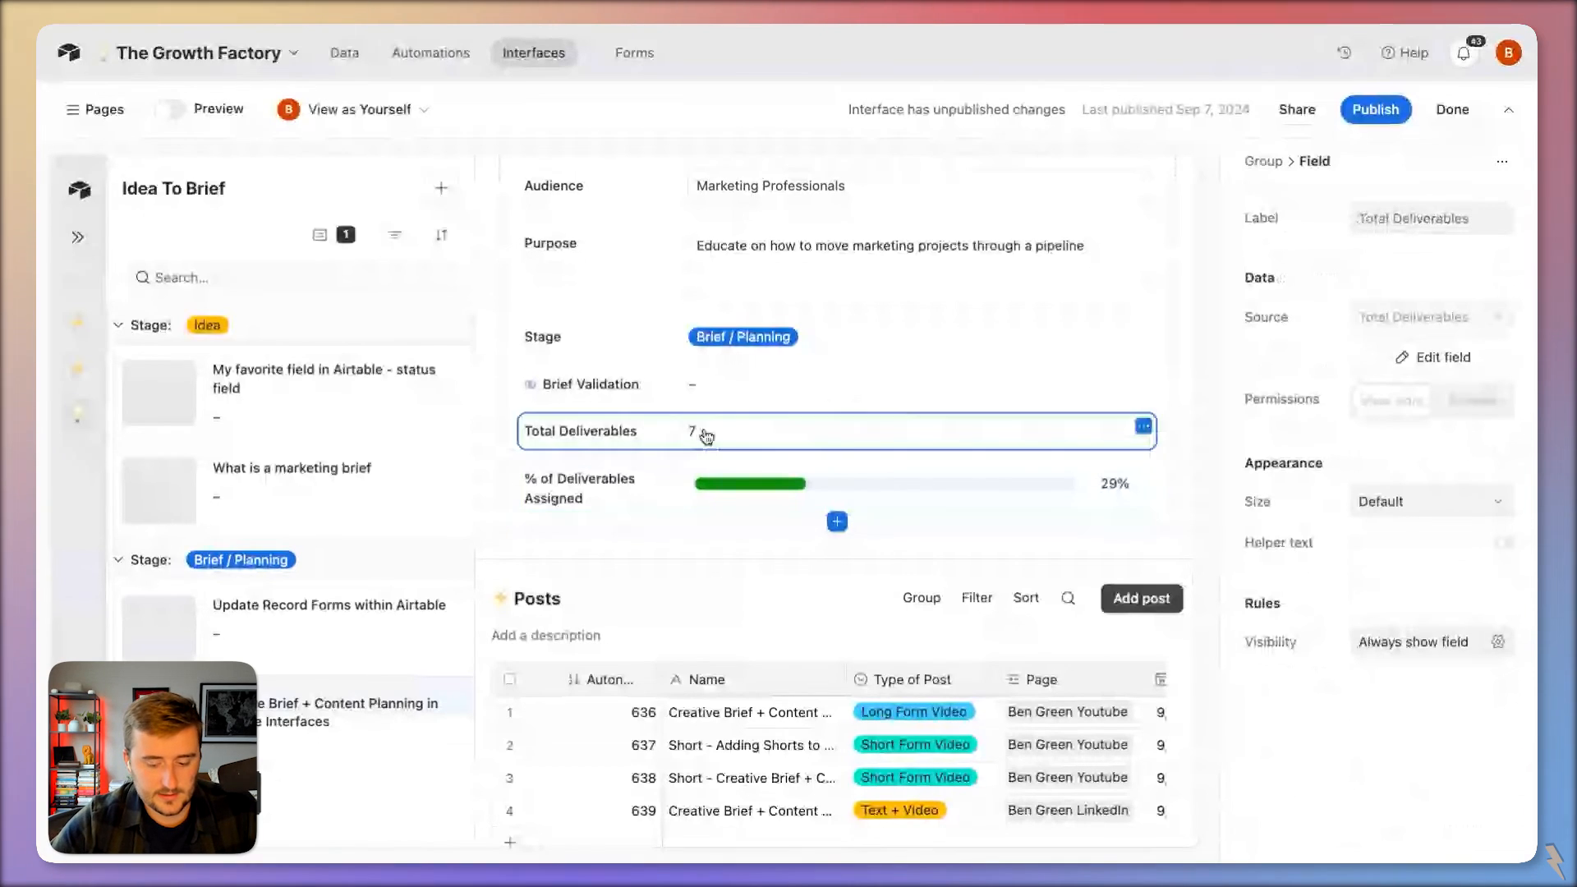
key(BackSpace)
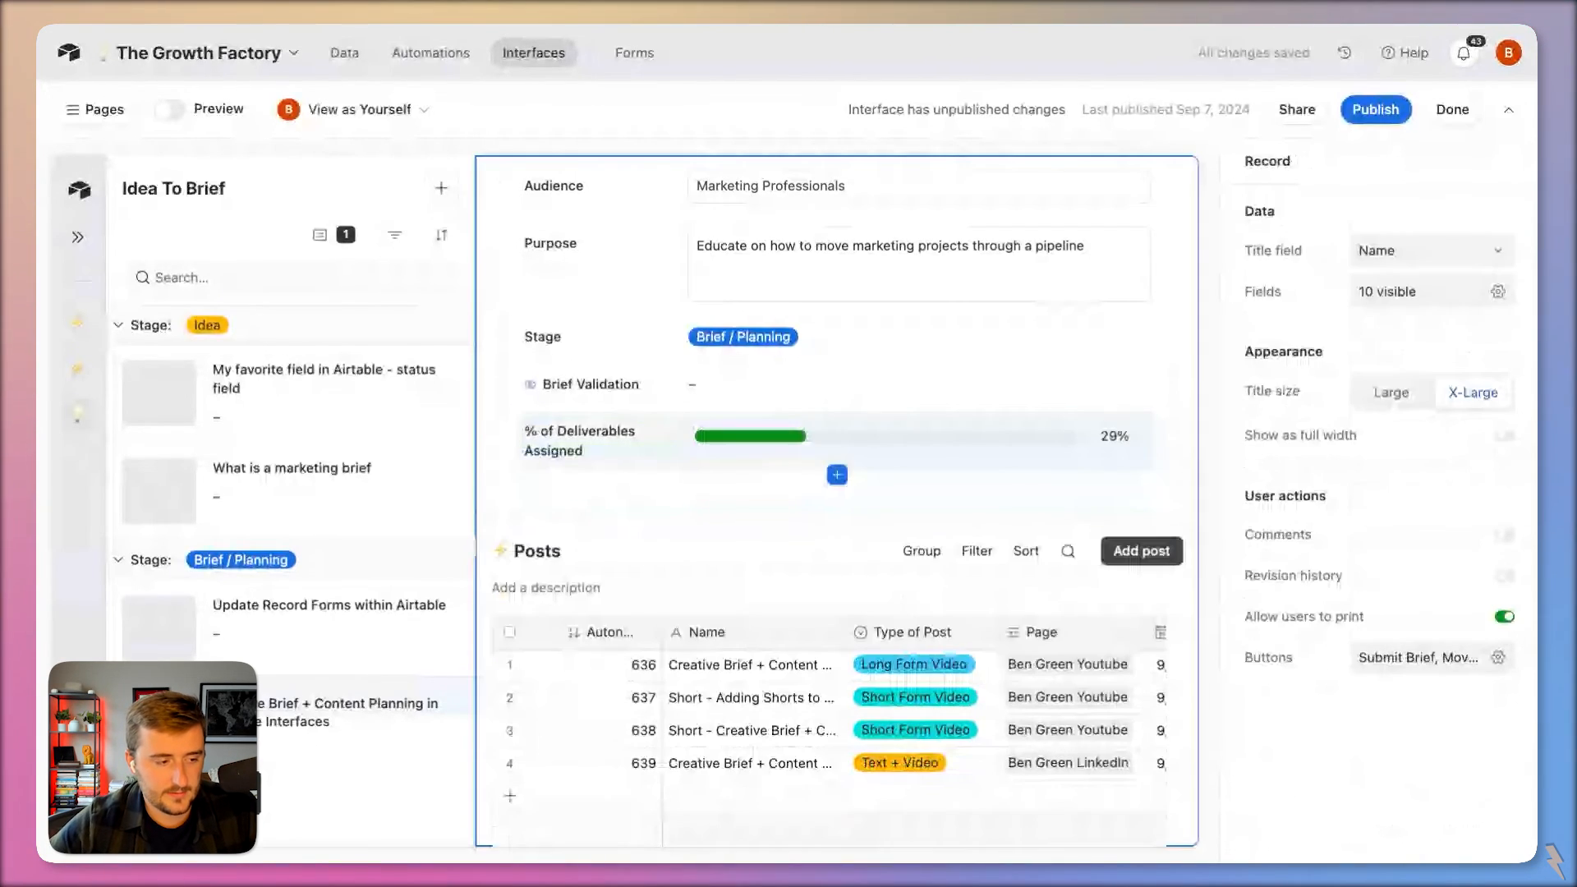
Step: Show the % of Deliverables Assigned field only when Stage is any of Brief / Planning, Production, Analysis or Closed
click(831, 421)
scroll(830, 413, up, 5)
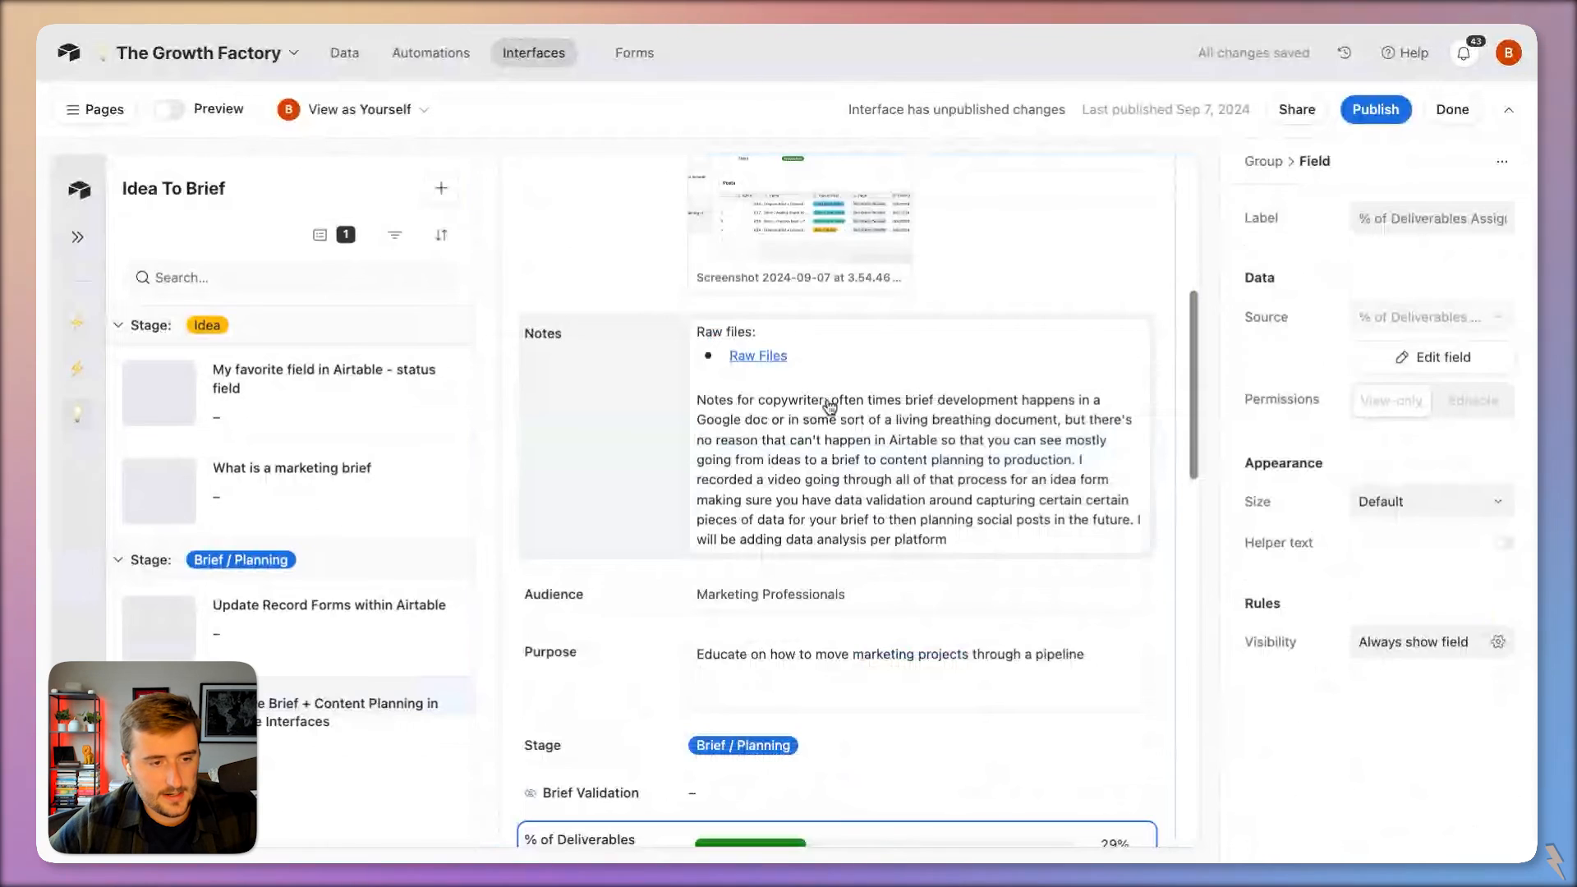
scroll(1025, 383, up, 2)
scroll(1025, 382, down, 5)
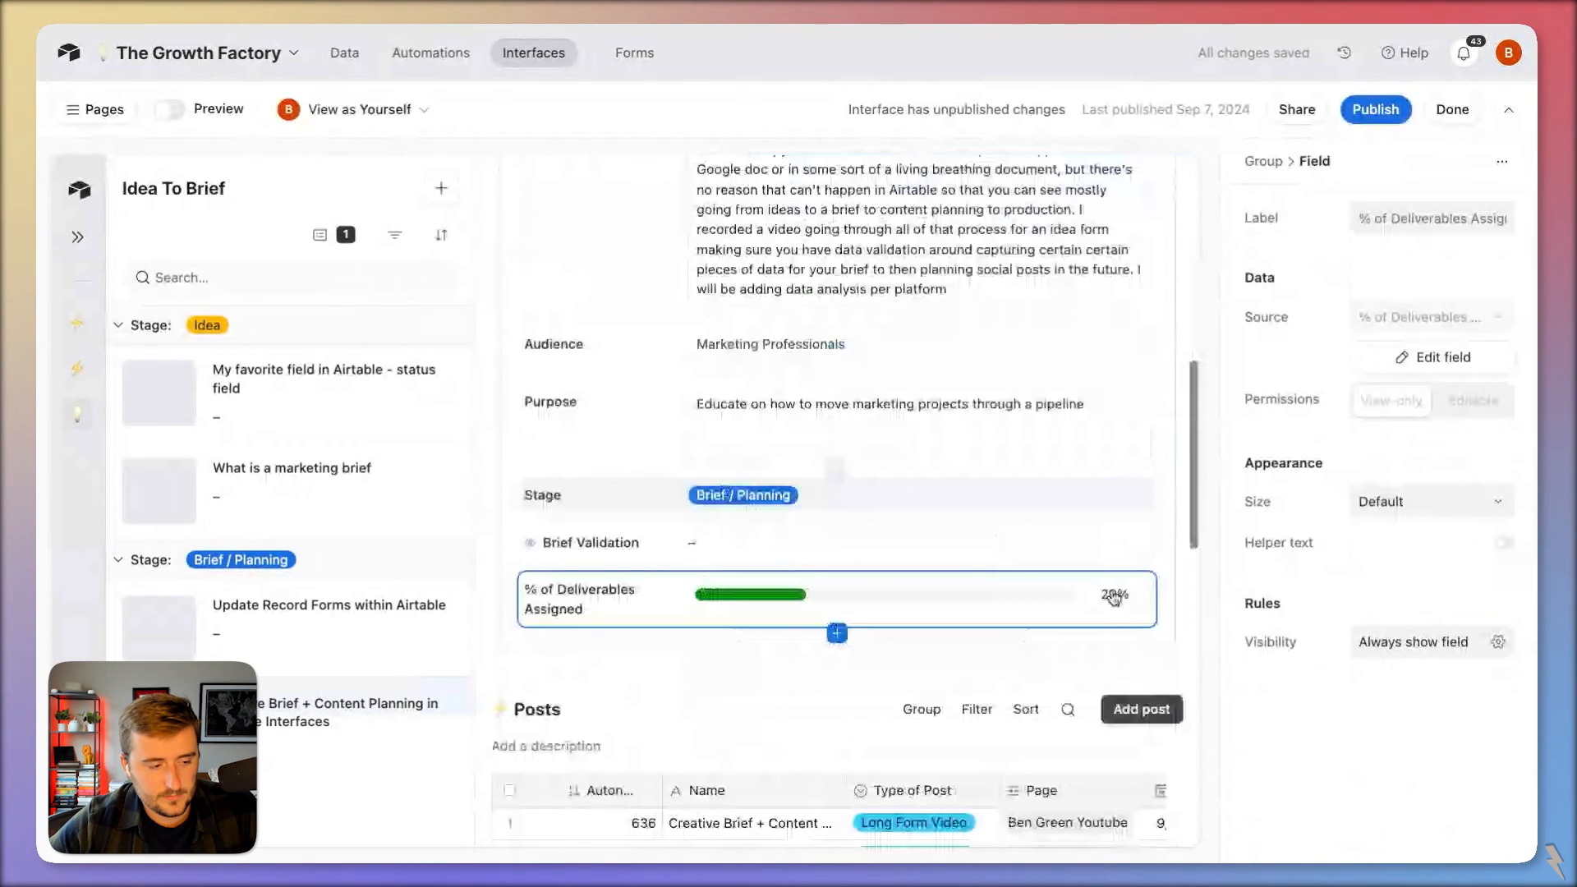
scroll(1114, 597, down, 2)
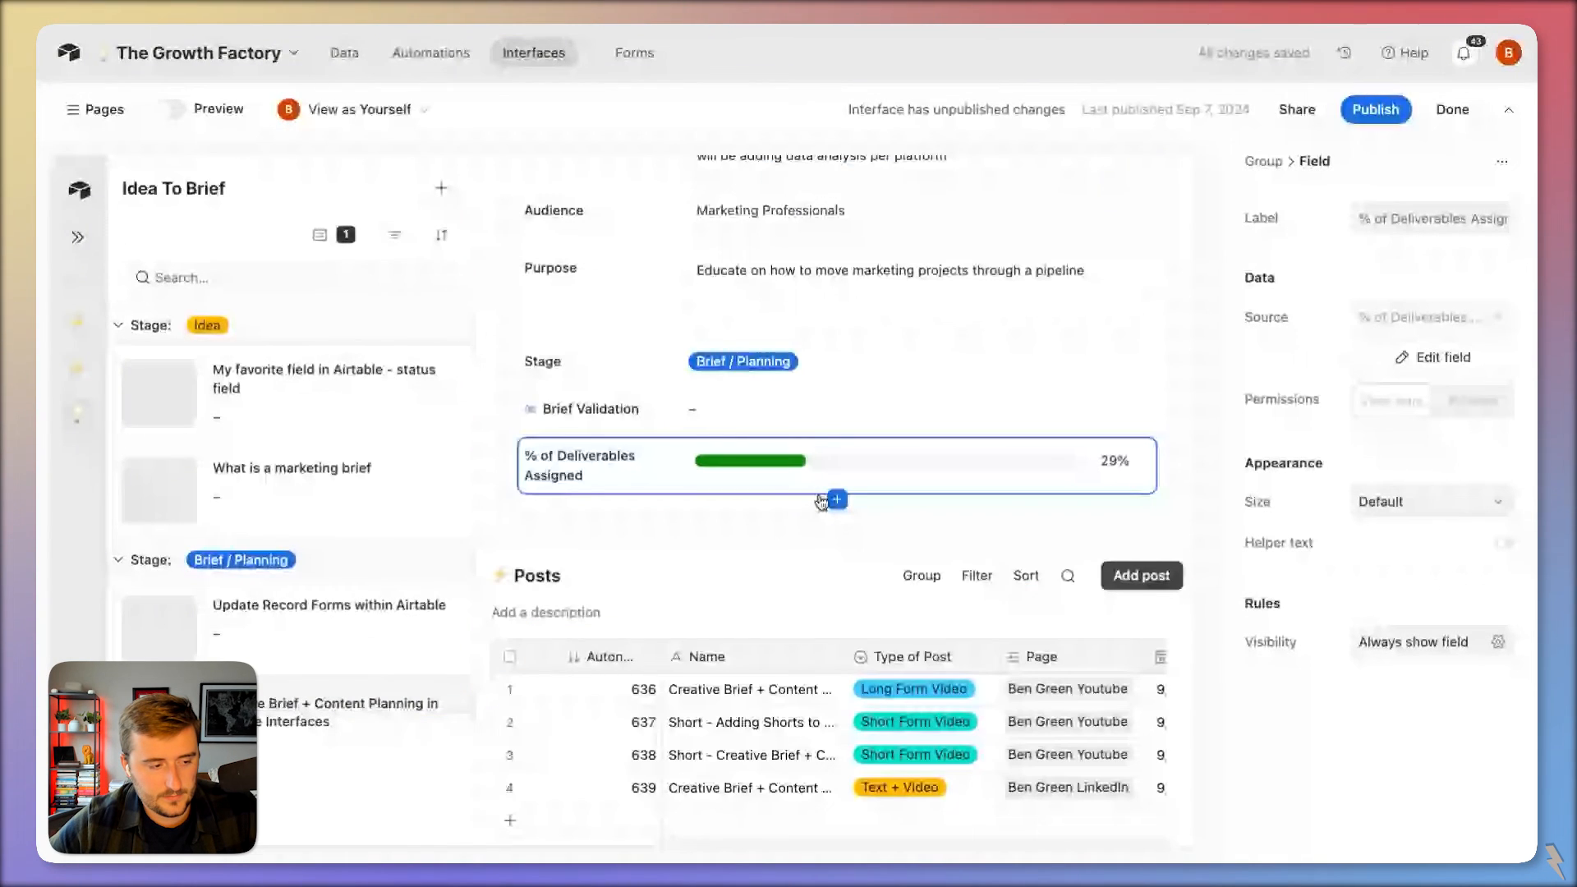
click(1430, 651)
click(979, 728)
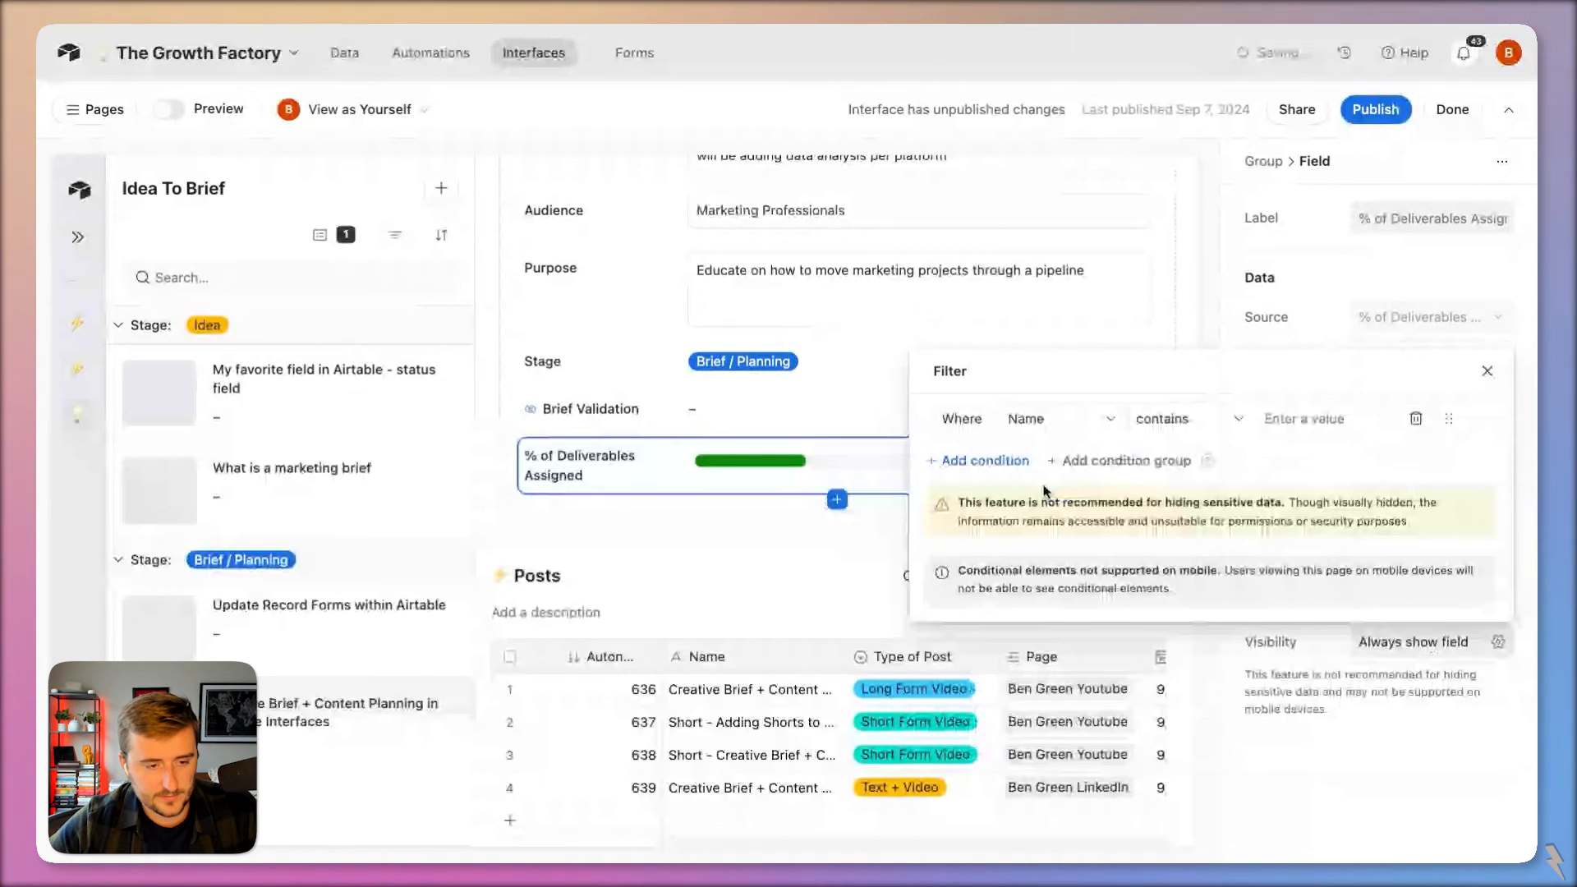
click(1060, 419)
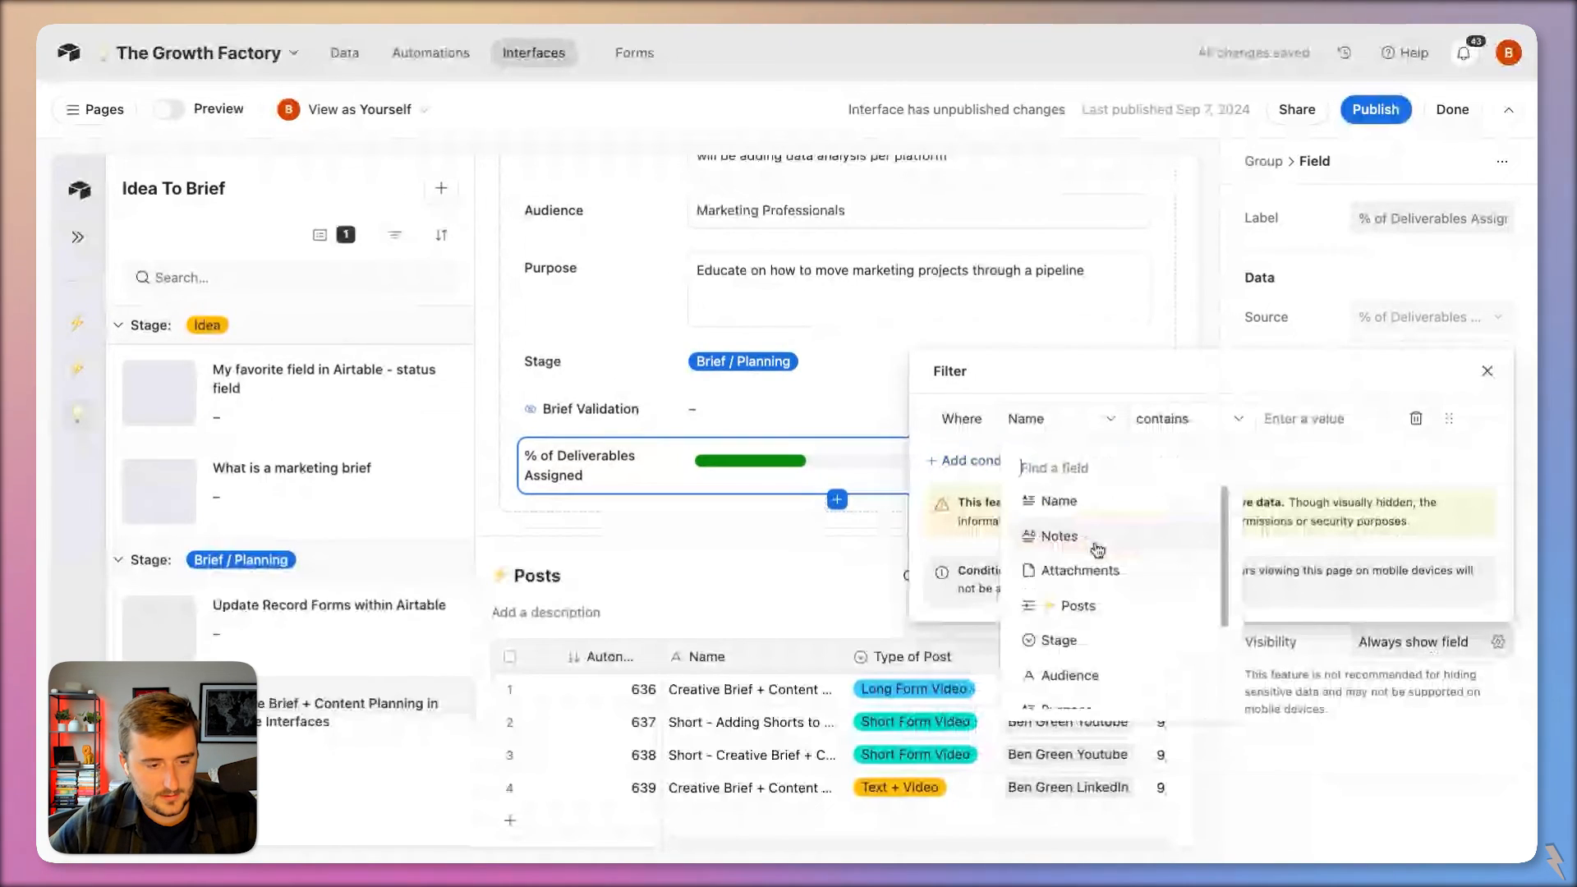
click(1059, 640)
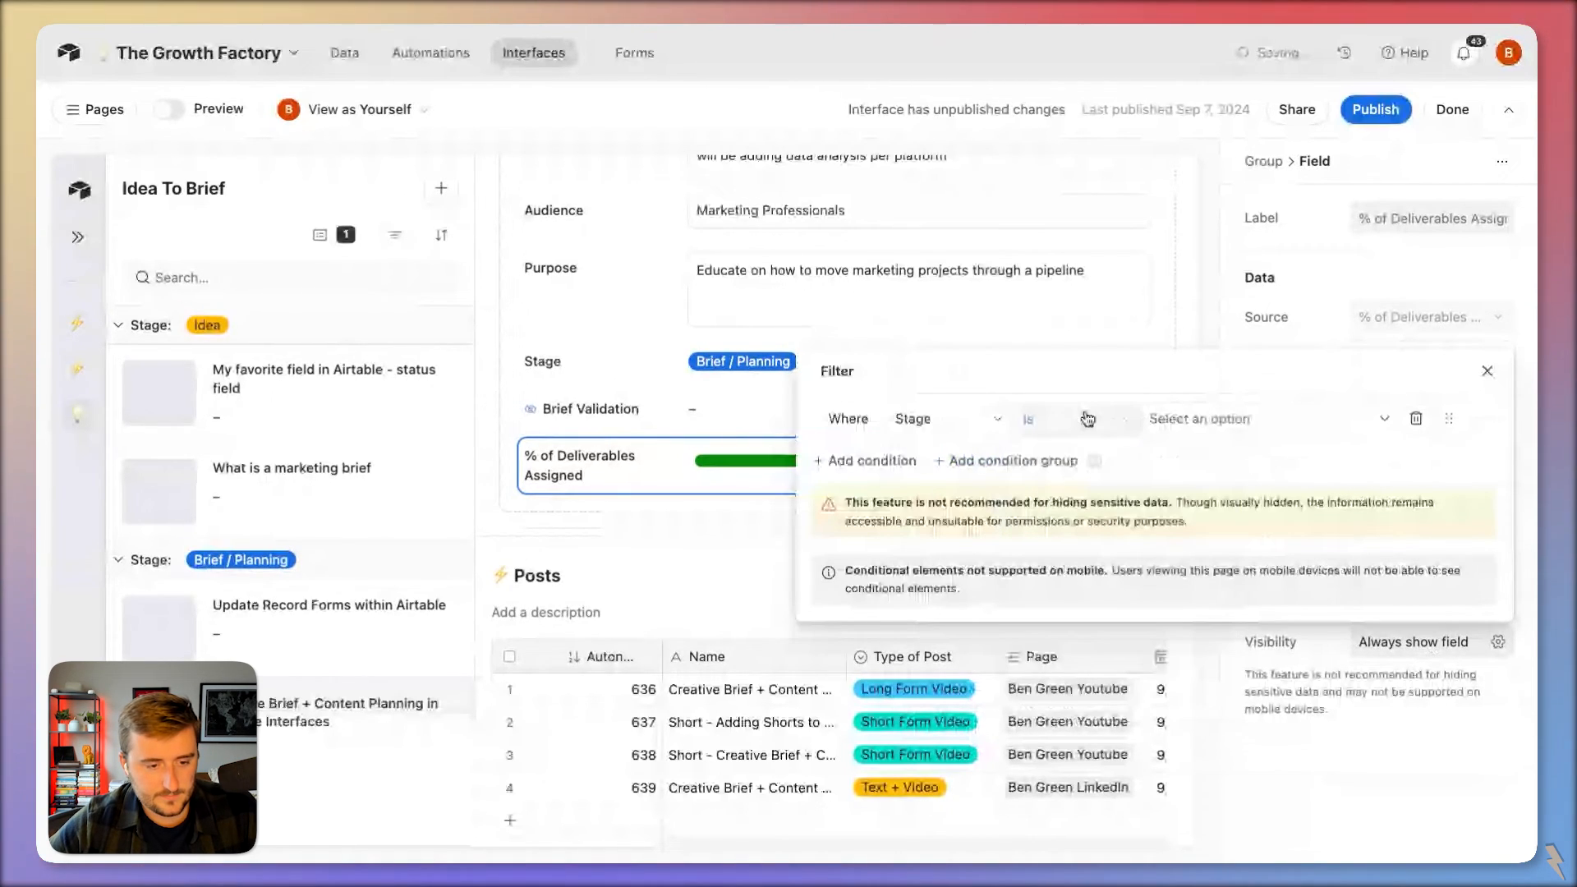
click(1177, 420)
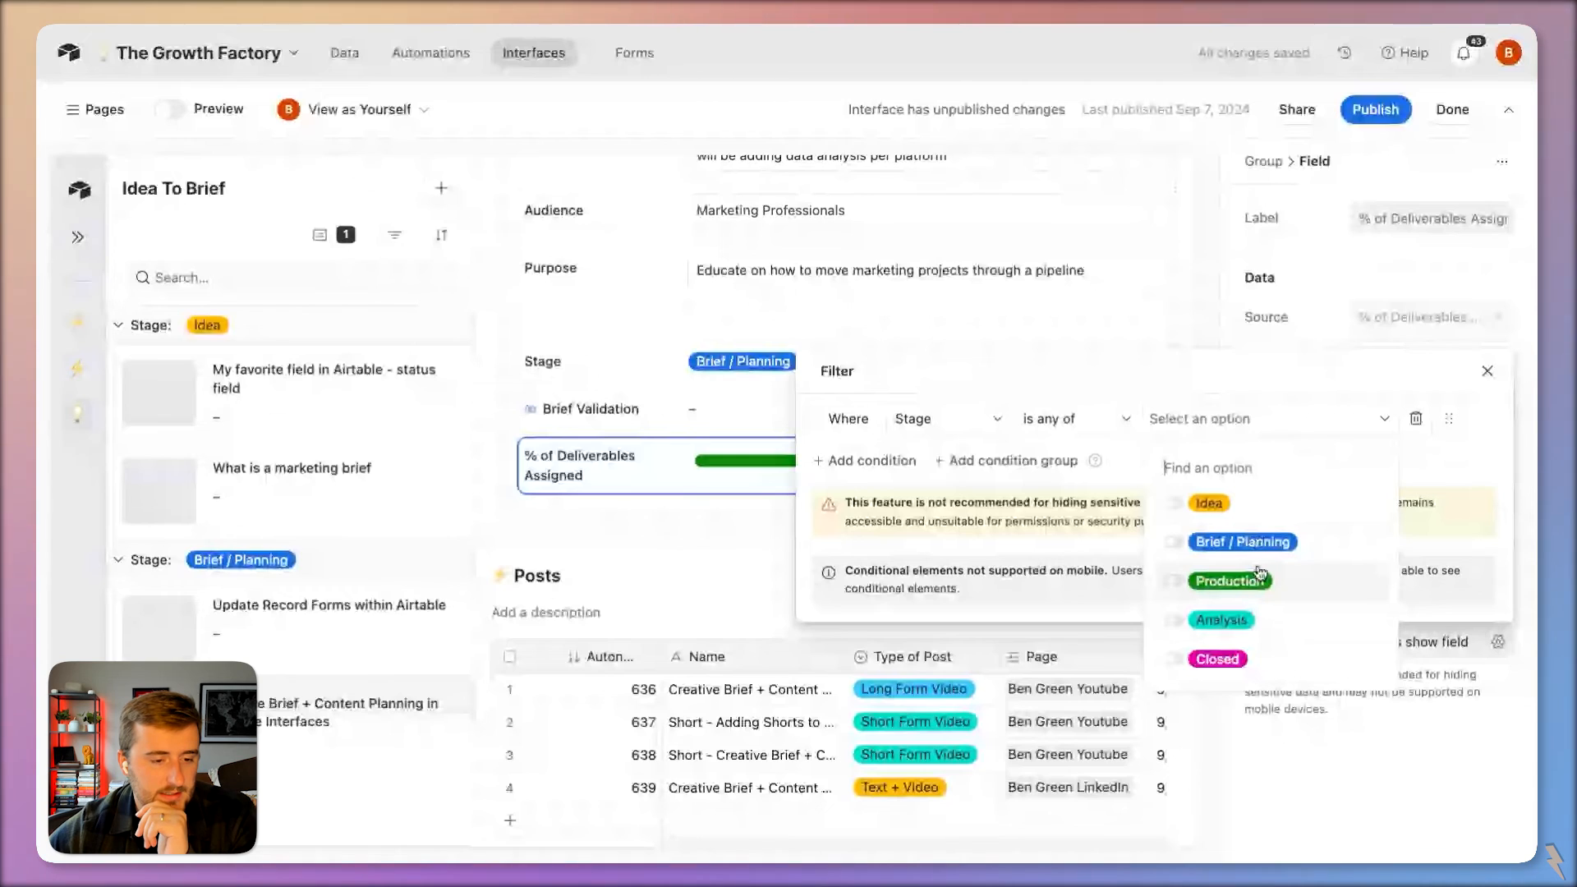
click(1240, 543)
click(1248, 581)
click(1280, 630)
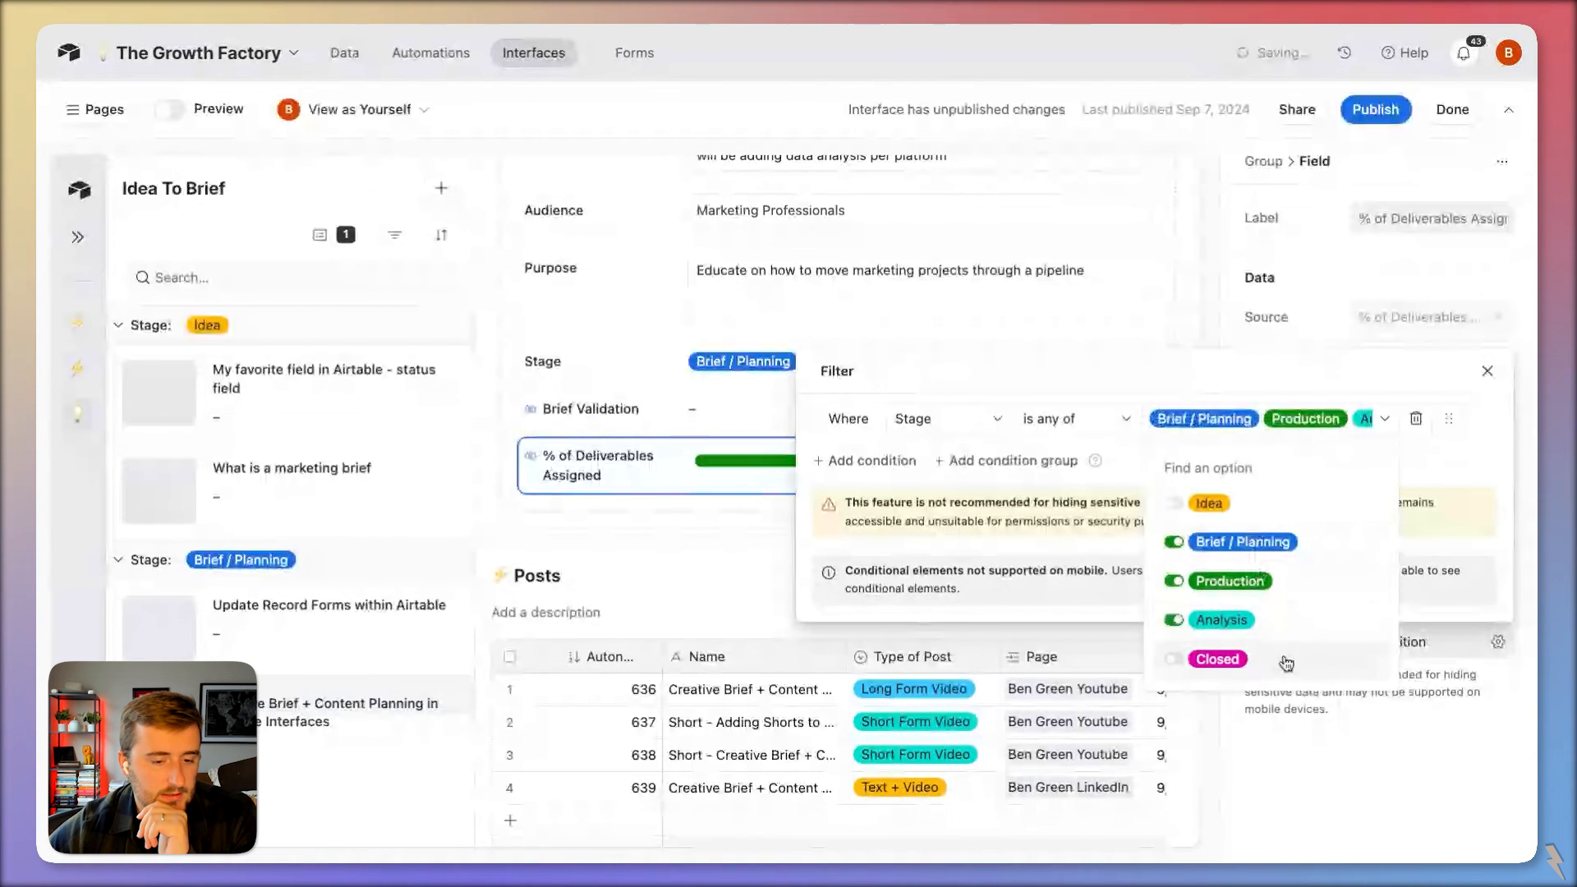
click(1286, 661)
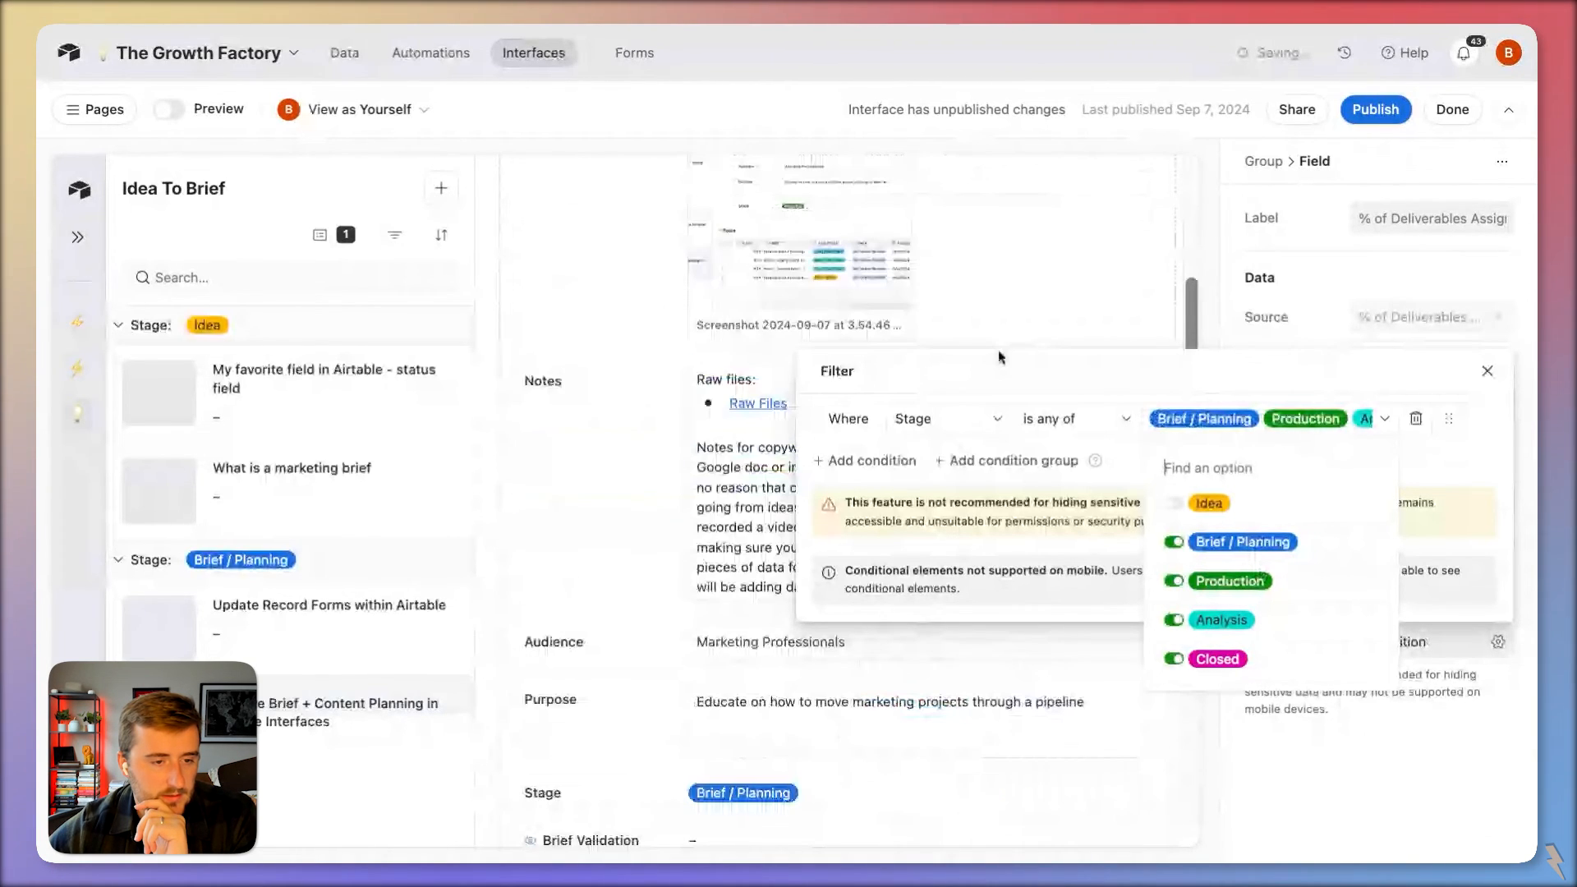
Step: Add the visibility condition % of Deliverables Assigned = 100 to the Move To Production button and publish the Brief Dev interface
click(968, 341)
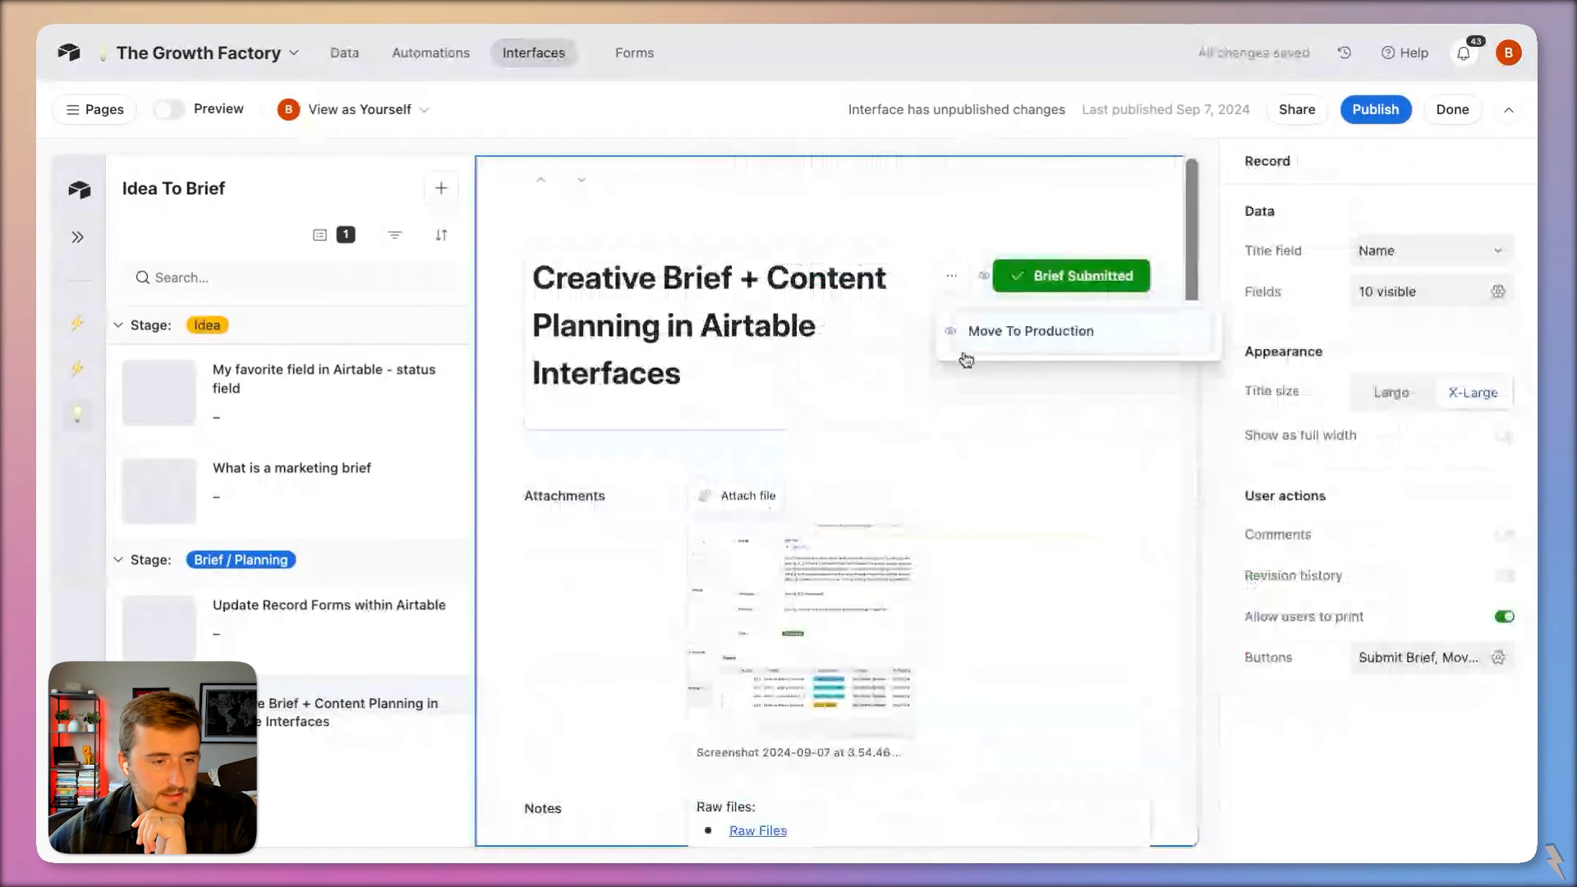
scroll(1382, 816, down, 2)
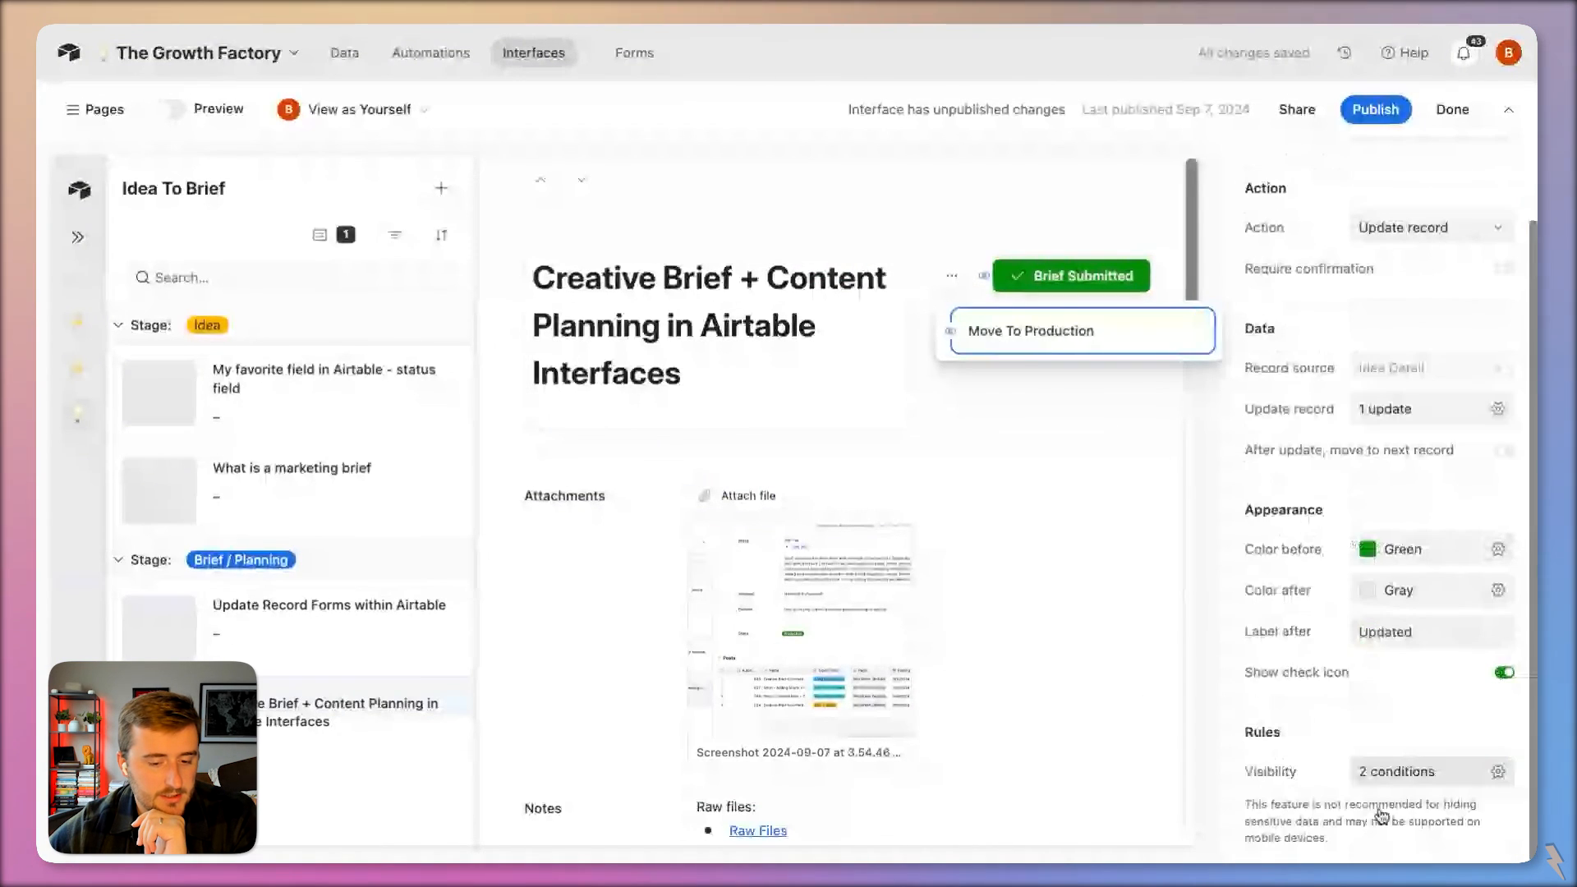
click(1402, 771)
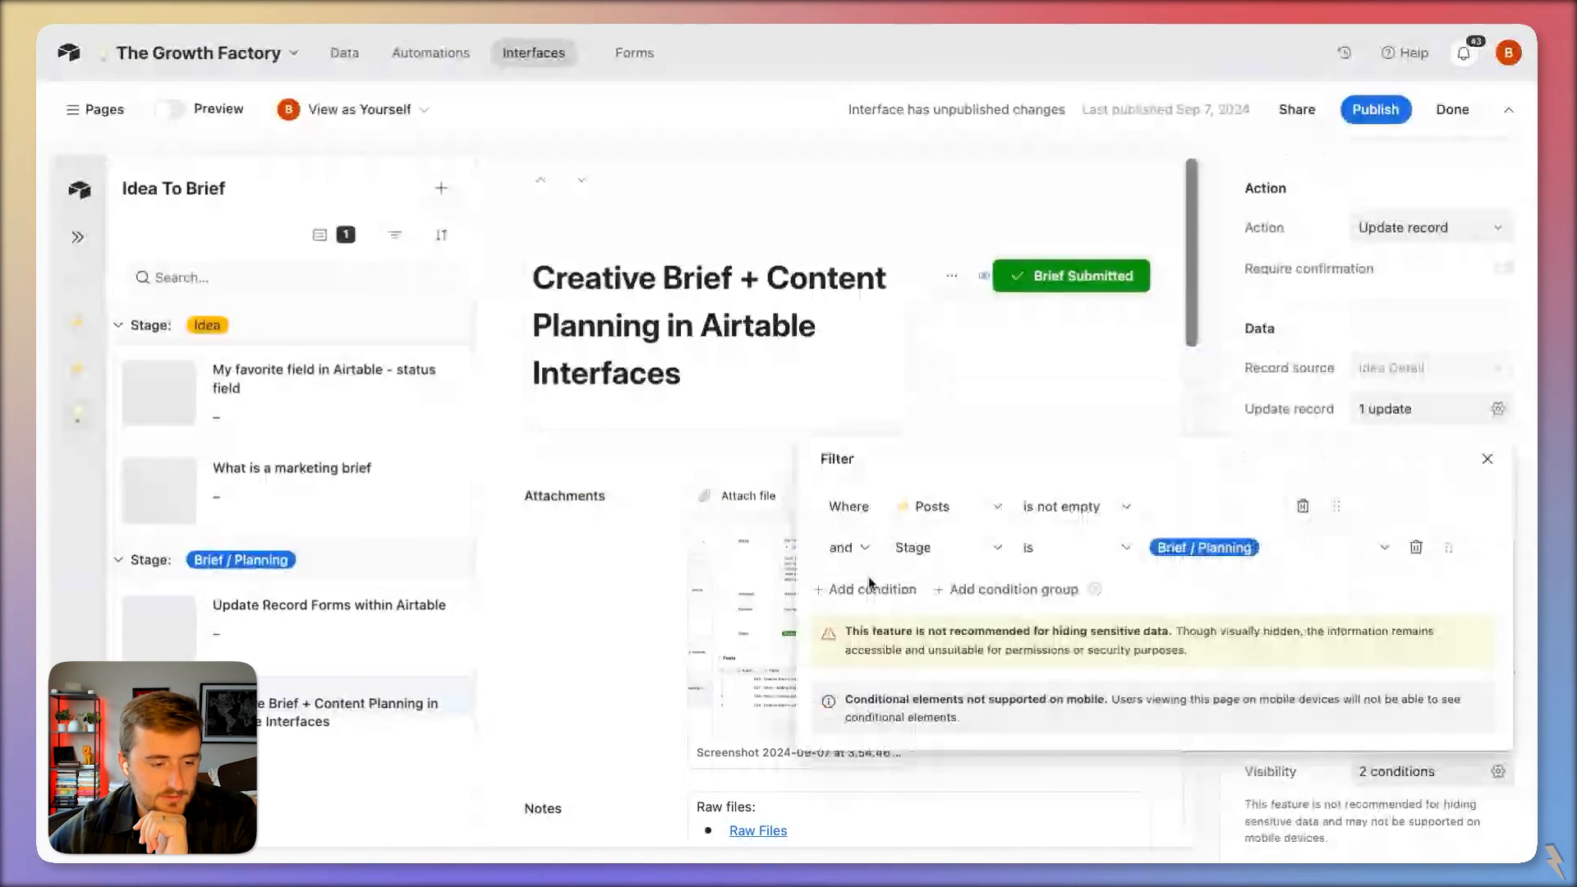
click(858, 584)
click(923, 548)
scroll(1016, 820, down, 3)
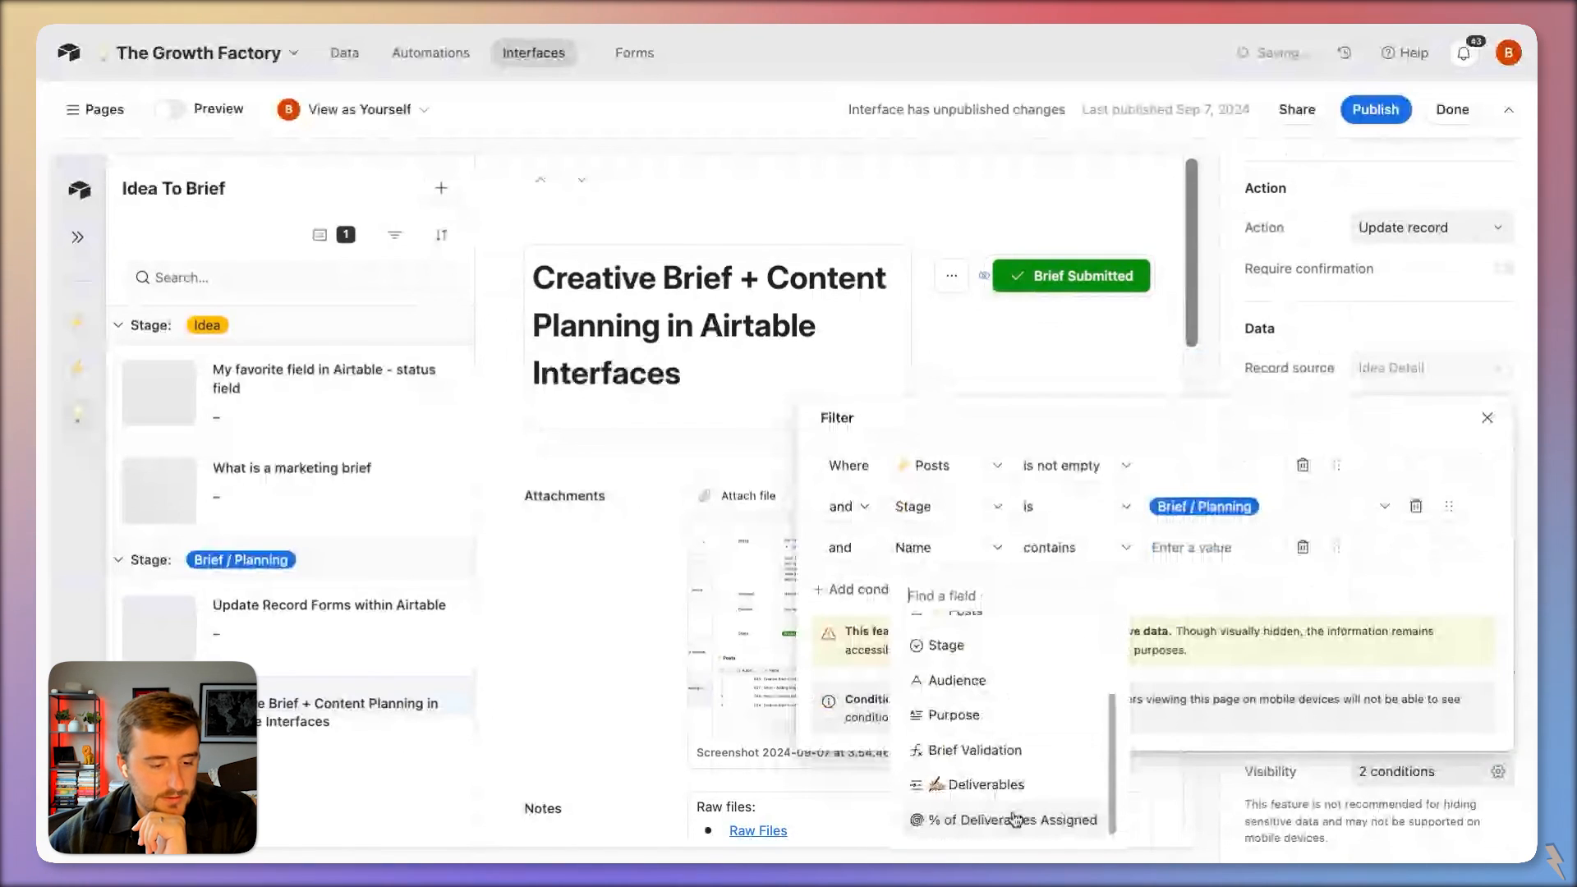
click(1015, 820)
text(10)
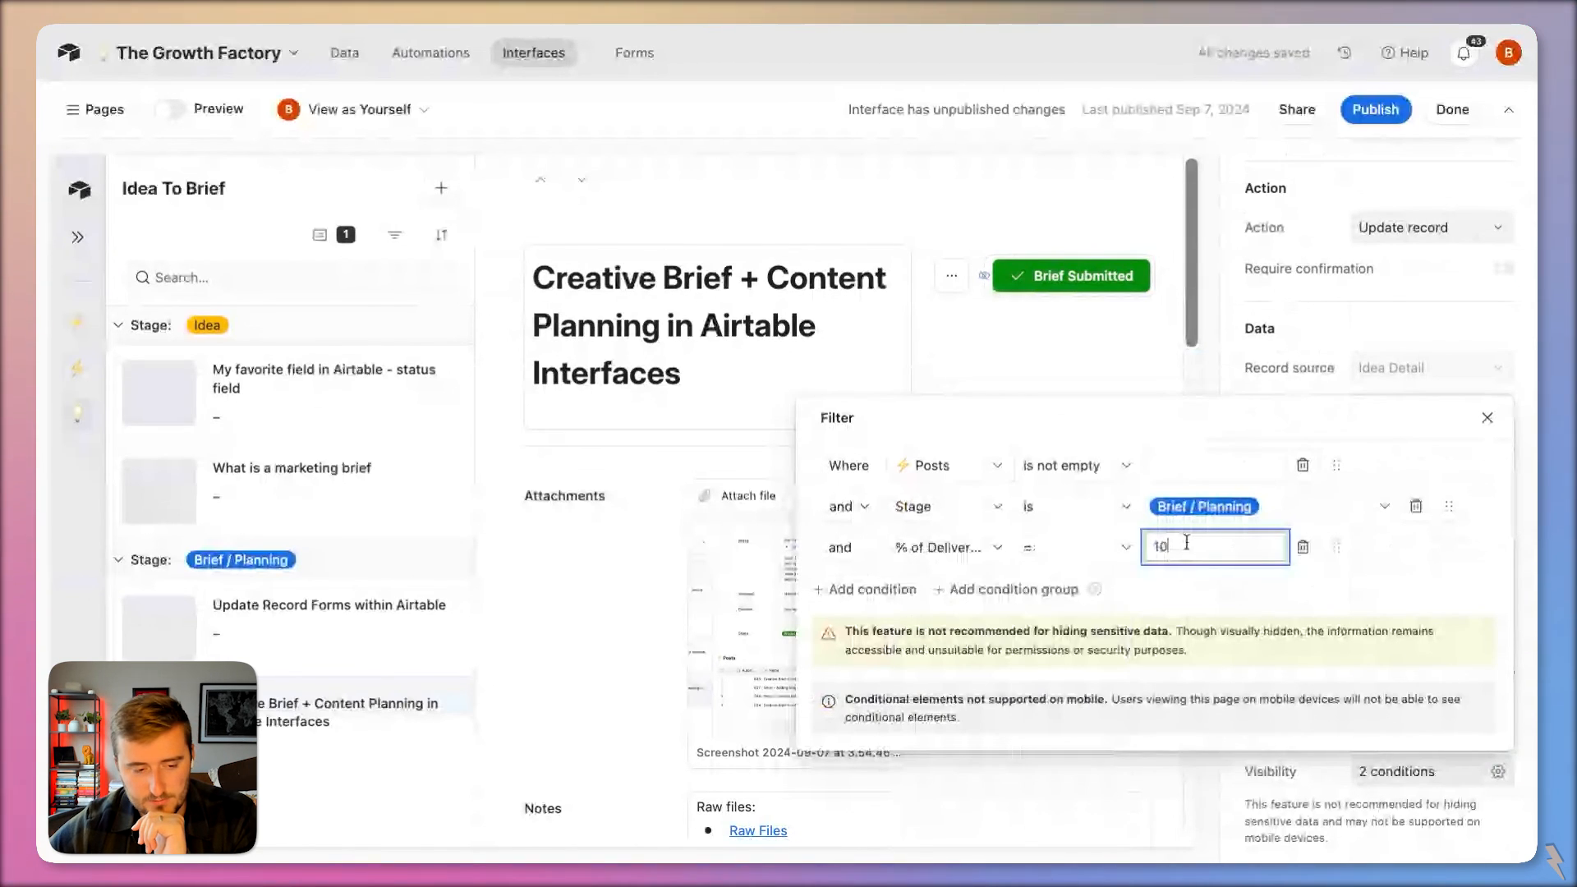
text(0)
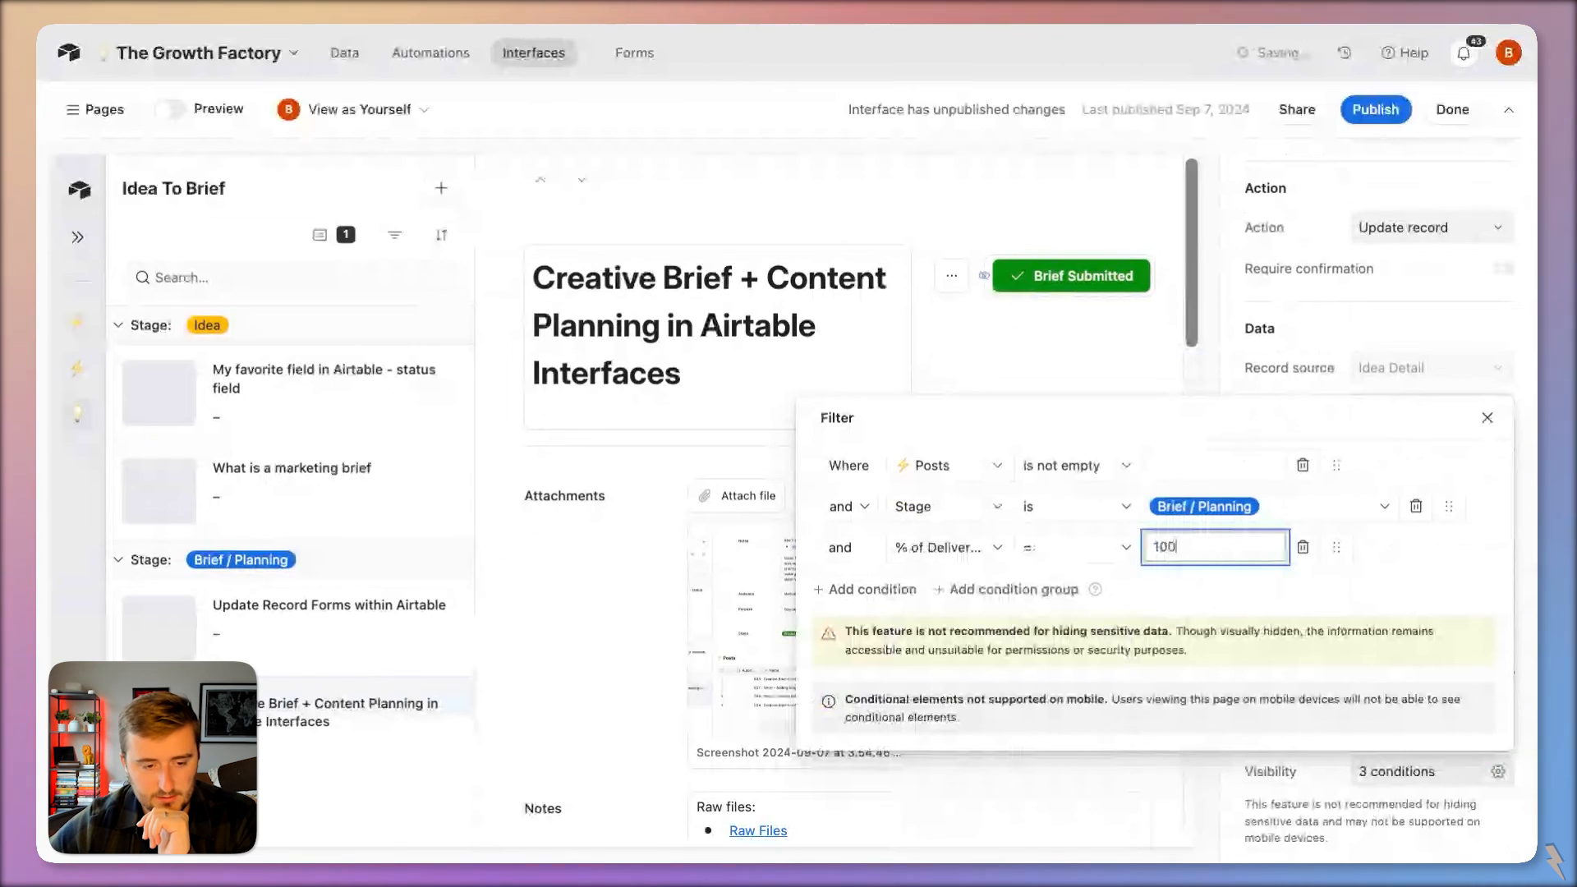
key(Return)
click(1404, 102)
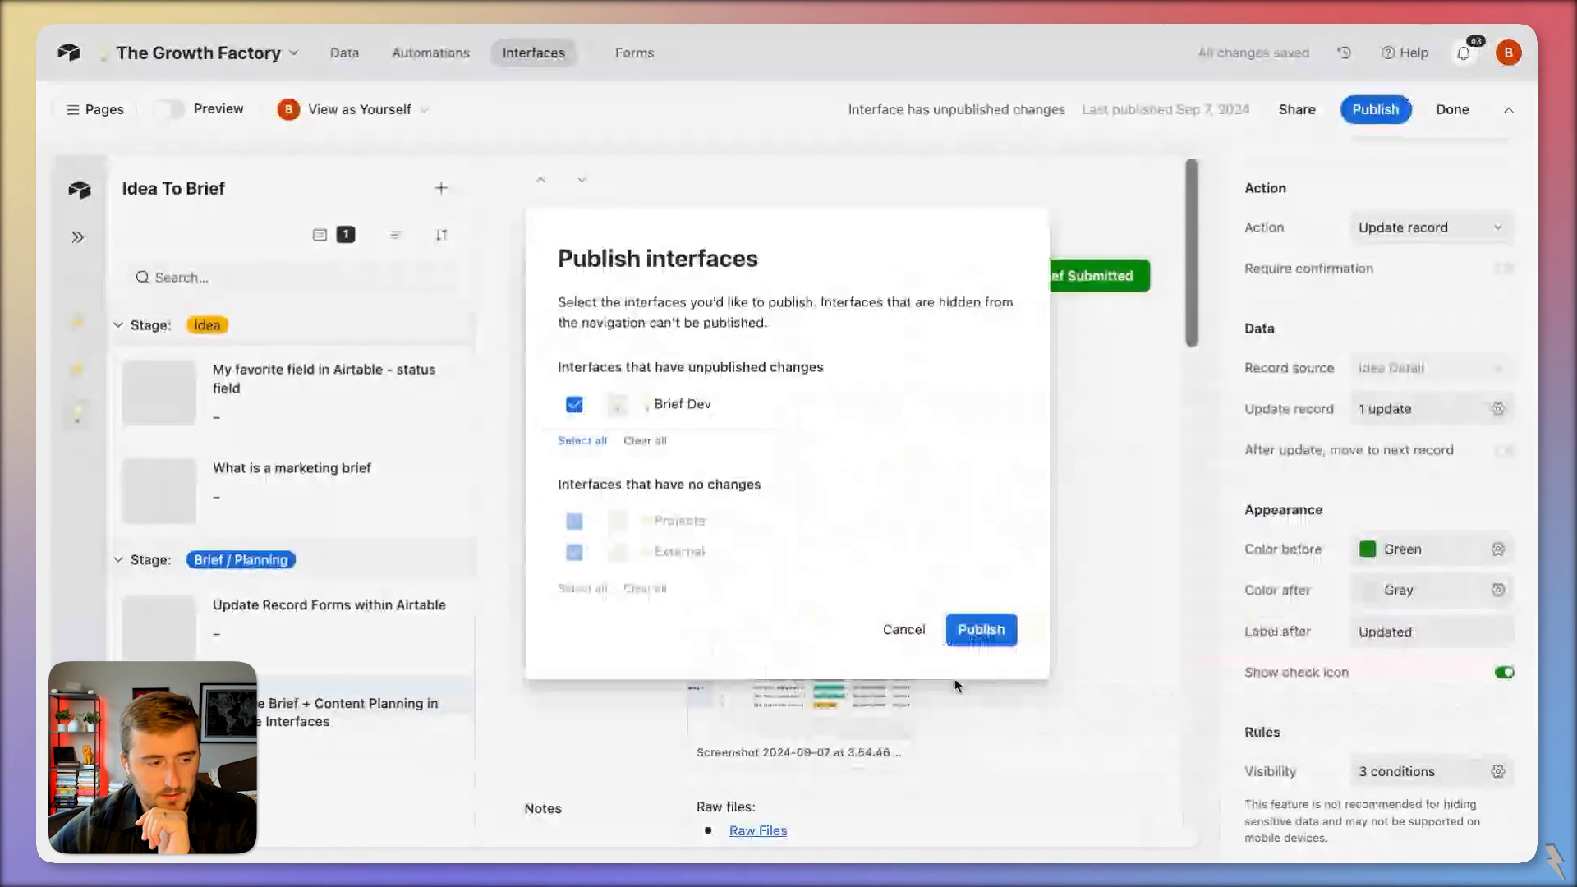
click(974, 633)
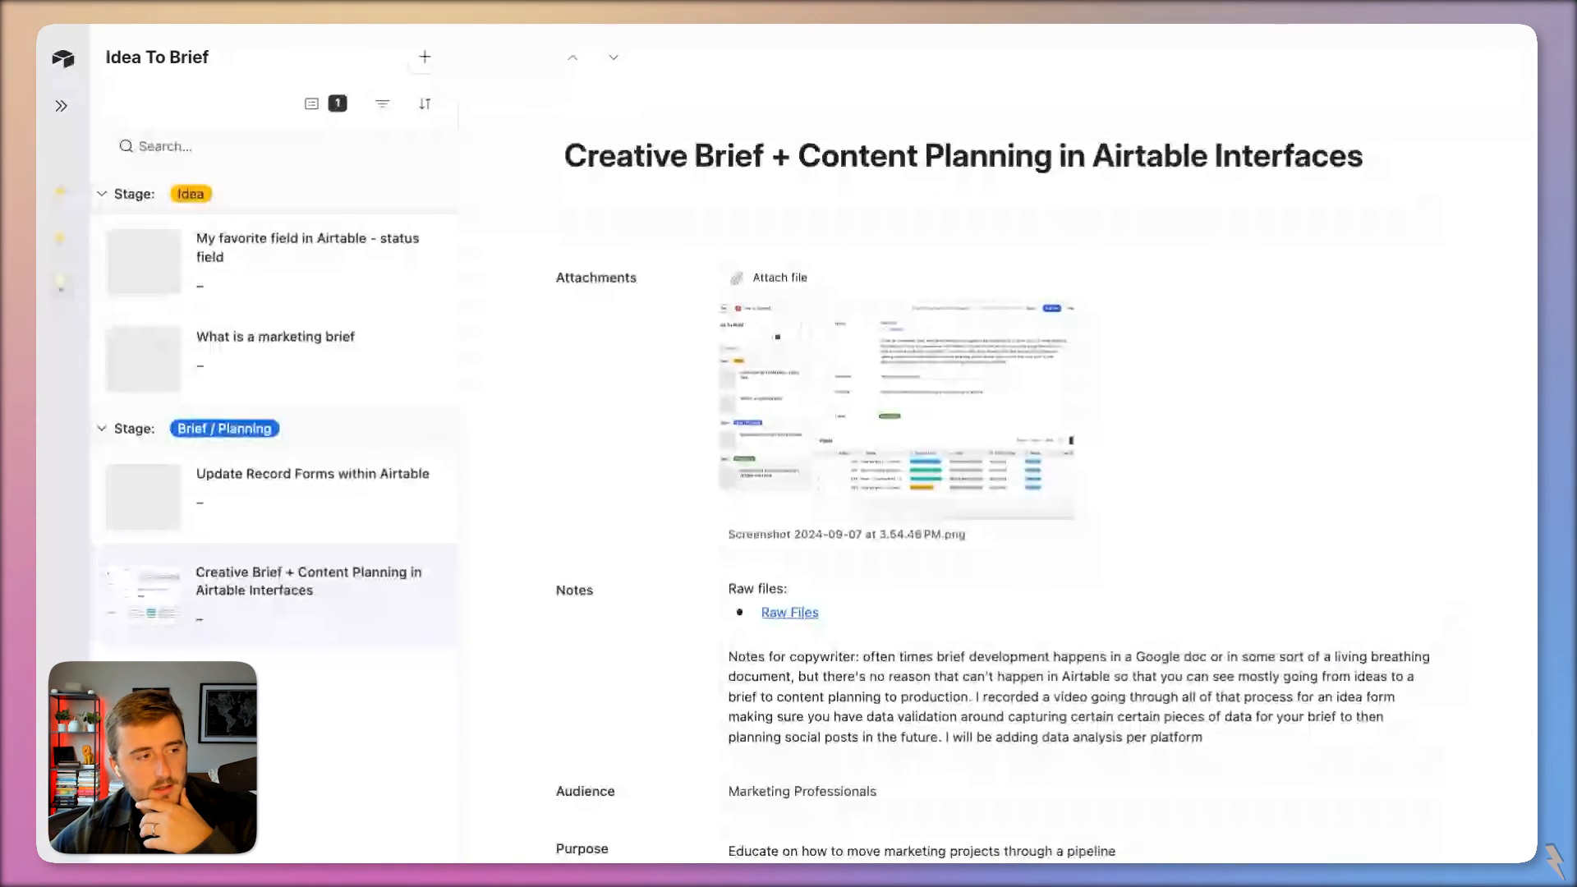
Step: Open a blank Idea Form from the published Idea To Brief page and start its Name entry
click(421, 69)
click(567, 353)
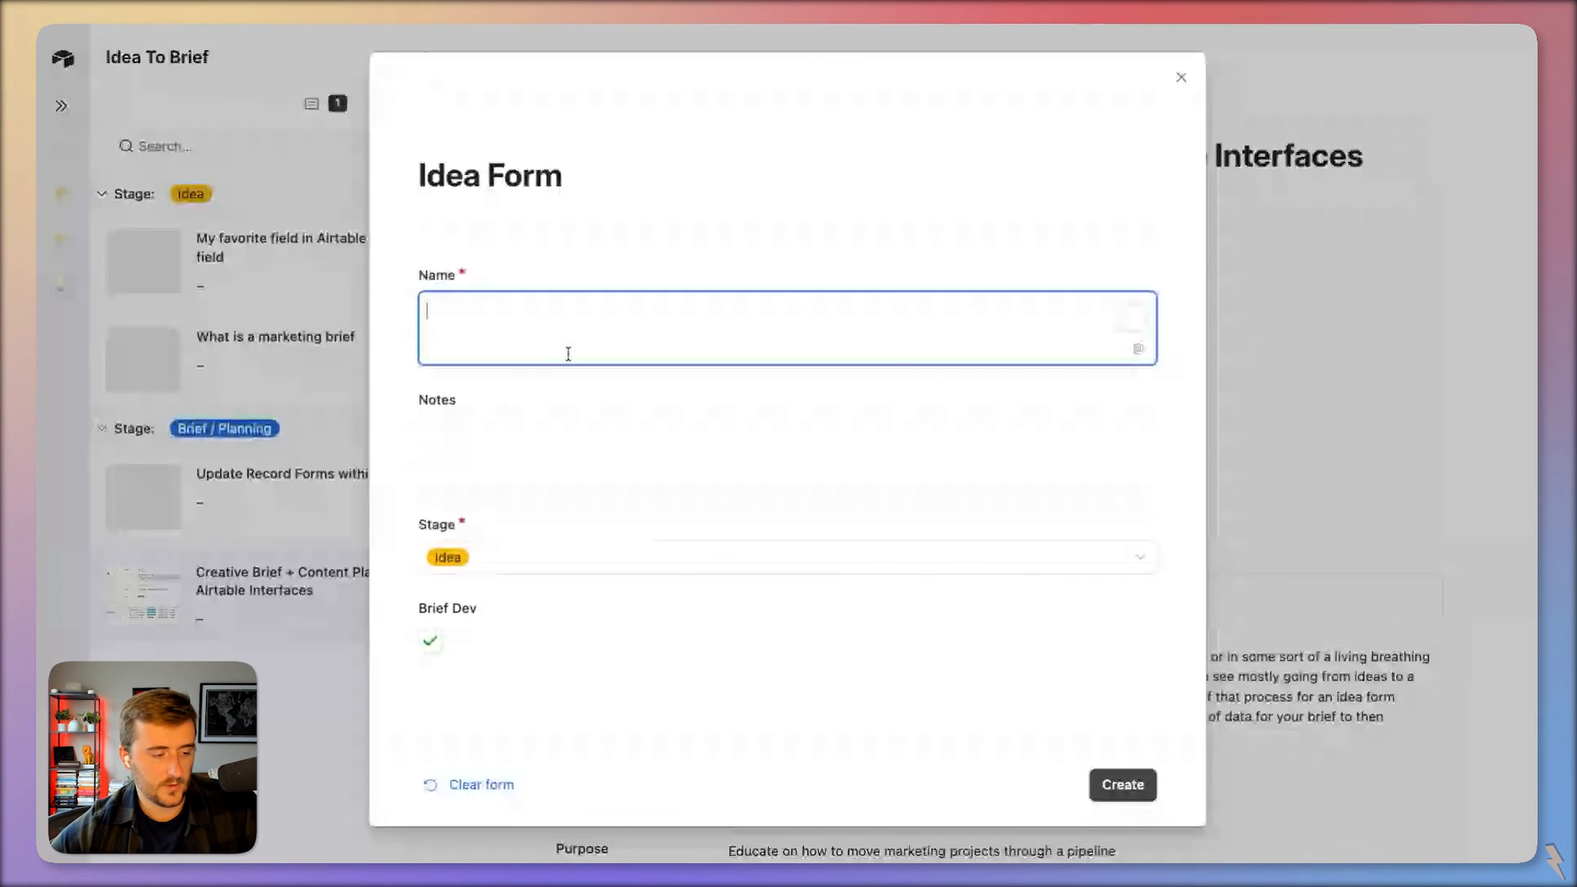